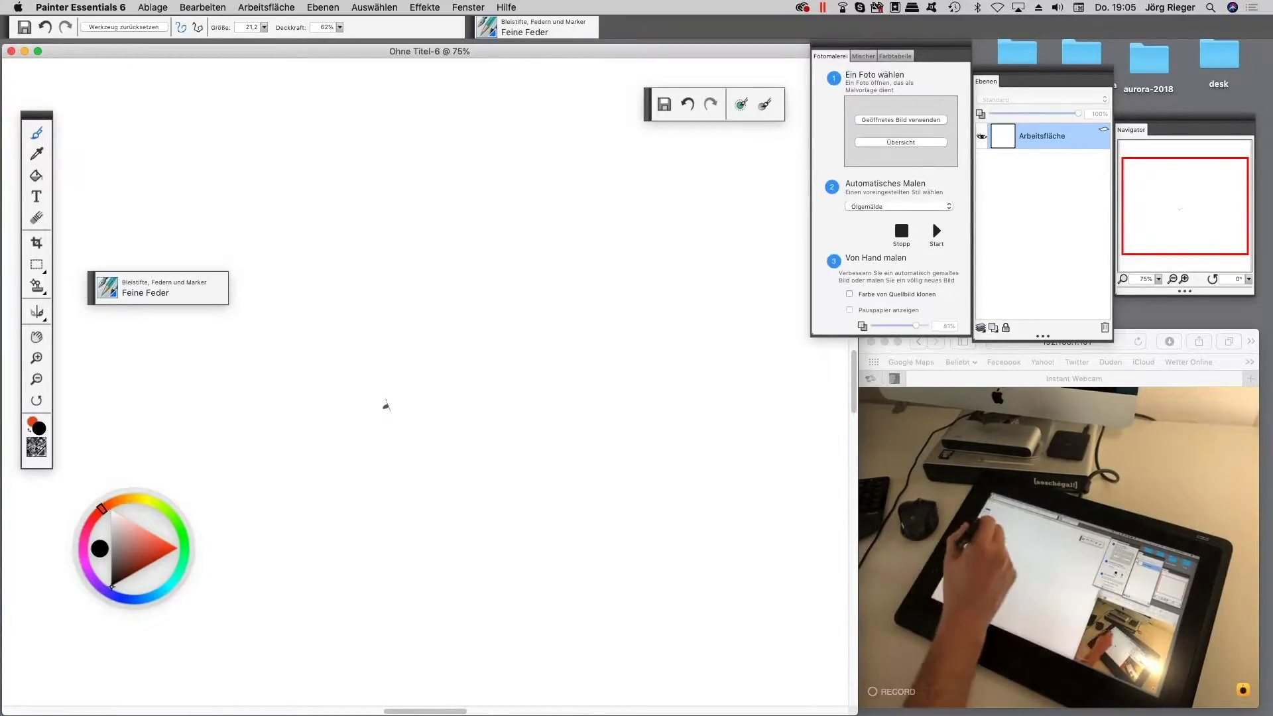
- Move the floating brush selector above the canvas and browse the Acryl und Ölpinsel, Airbrush, Künstler and Fotomalwerkzeuge brush categories
{"action": "left_click_drag", "start_coordinate": [91, 291], "coordinate": [94, 97]}
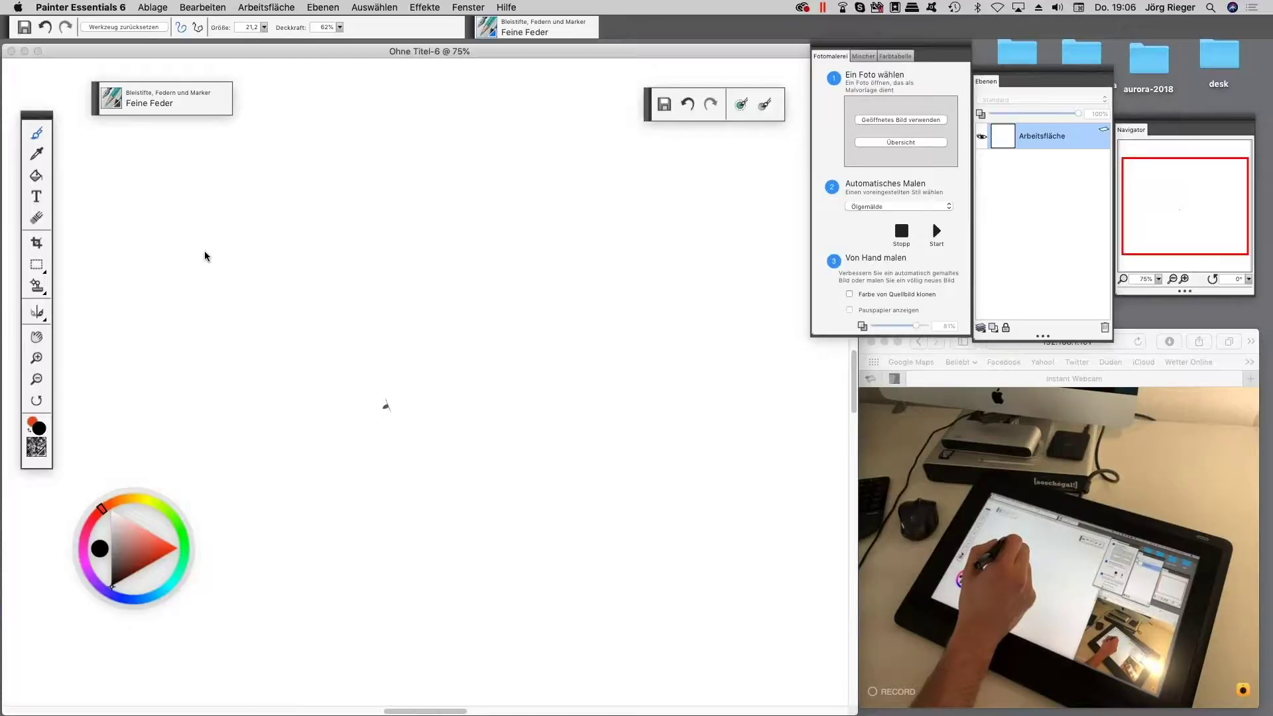
{"action": "left_click", "coordinate": [118, 105]}
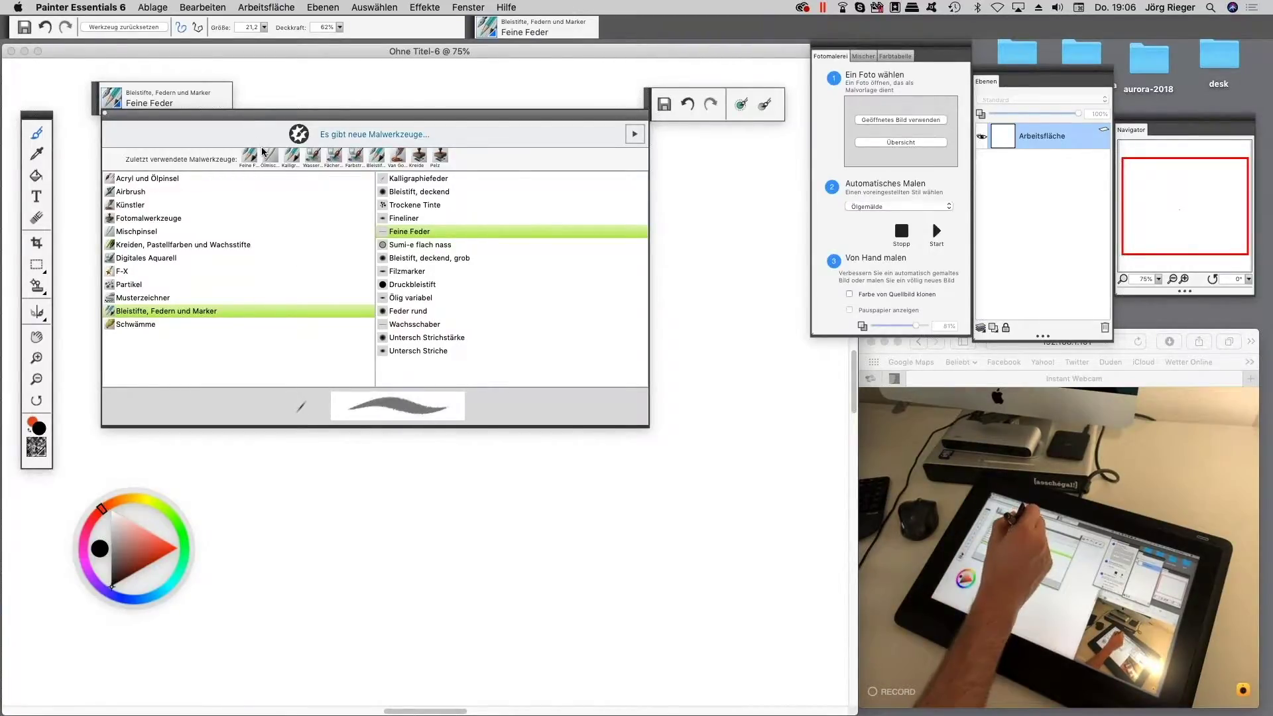
{"action": "left_click", "coordinate": [142, 179]}
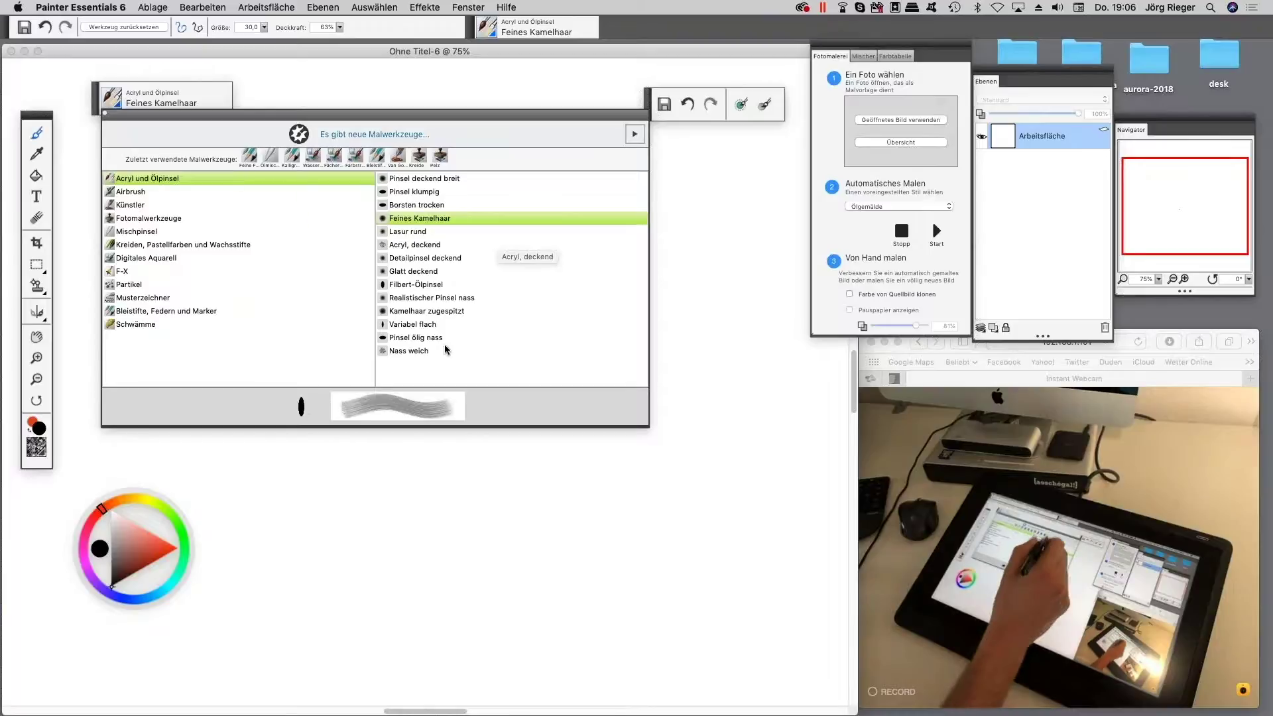
{"action": "left_click", "coordinate": [141, 193]}
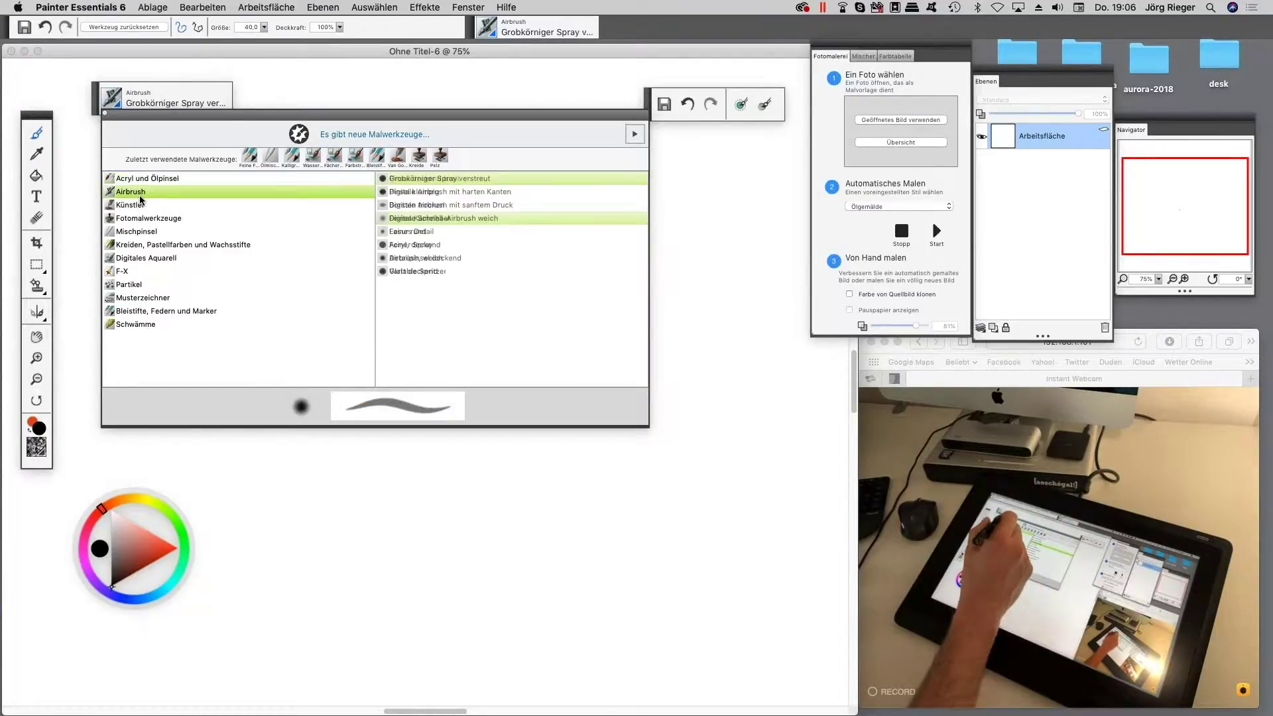
{"action": "left_click", "coordinate": [136, 206]}
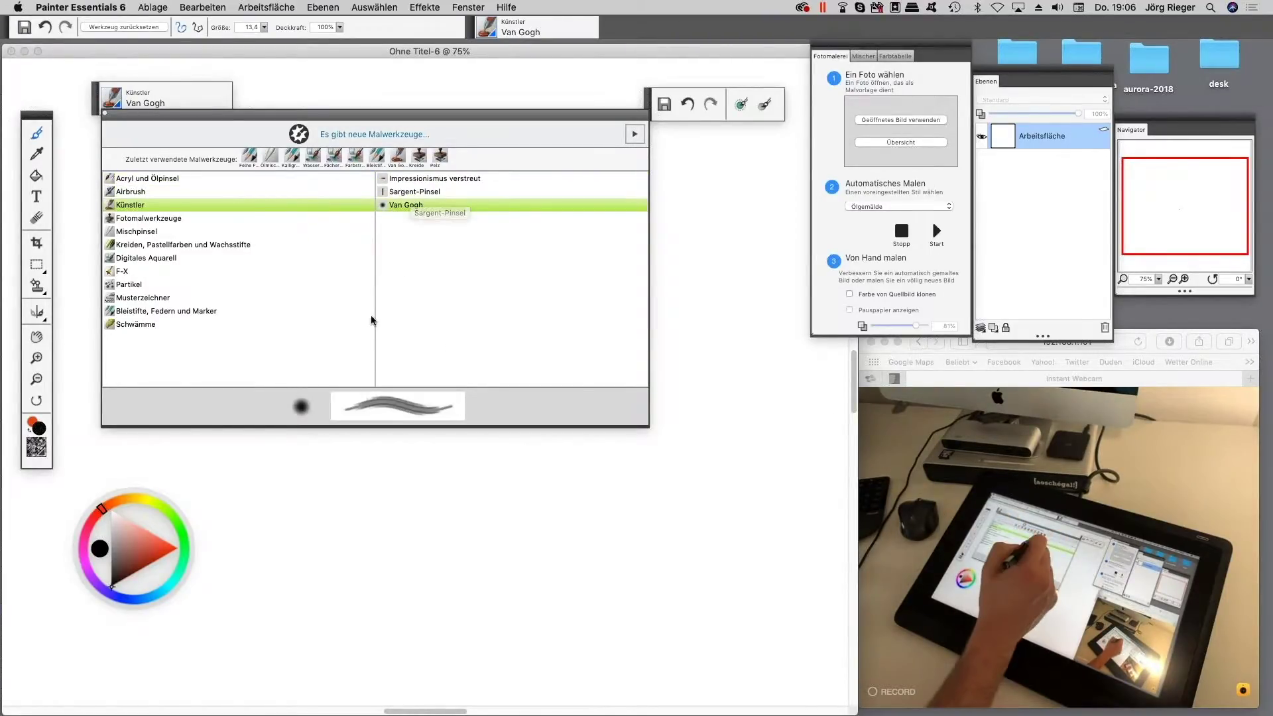
{"action": "left_click", "coordinate": [150, 219]}
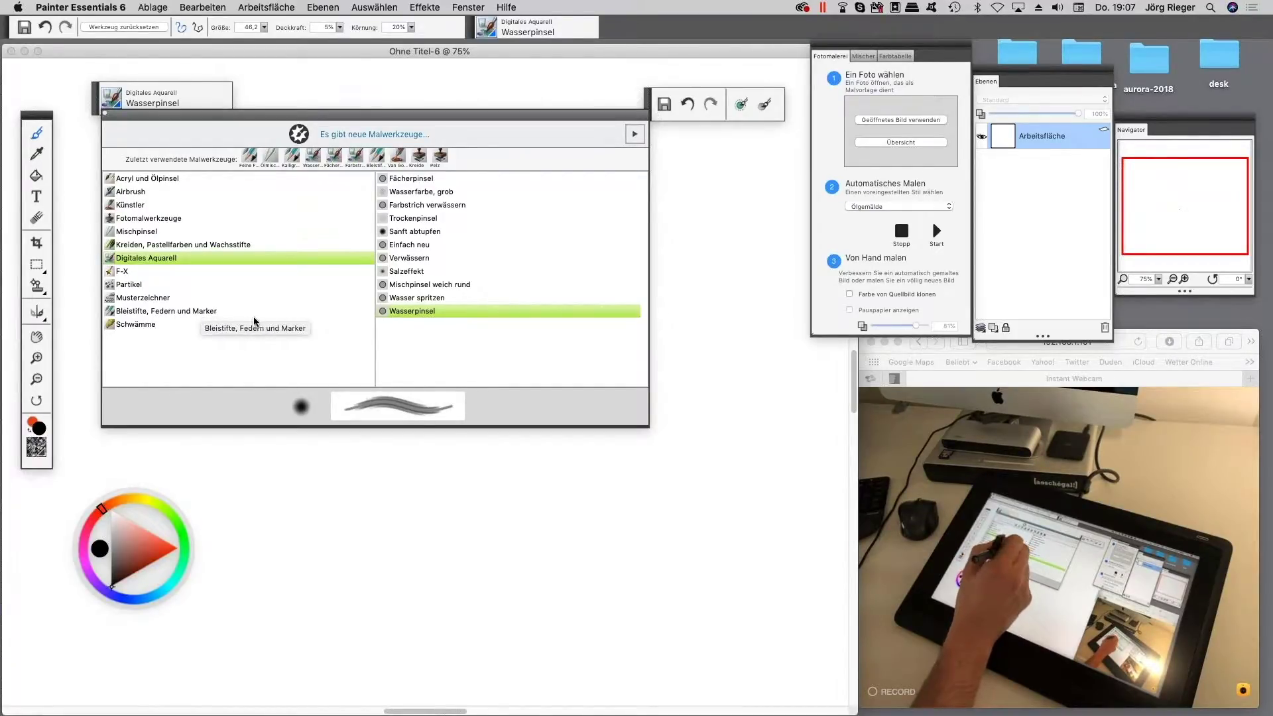
- Choose the Feine Feder brush from the Bleistifte, Federn und Marker category
{"action": "left_click", "coordinate": [189, 312]}
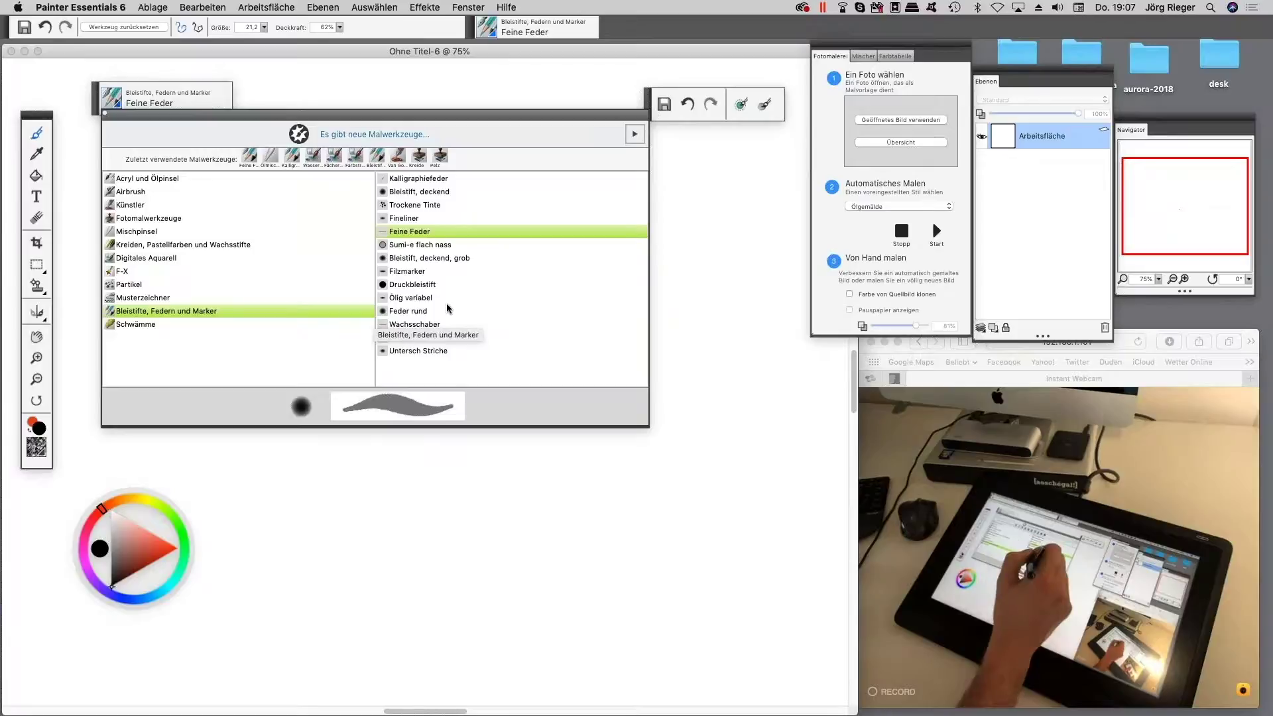
{"action": "left_click", "coordinate": [415, 231]}
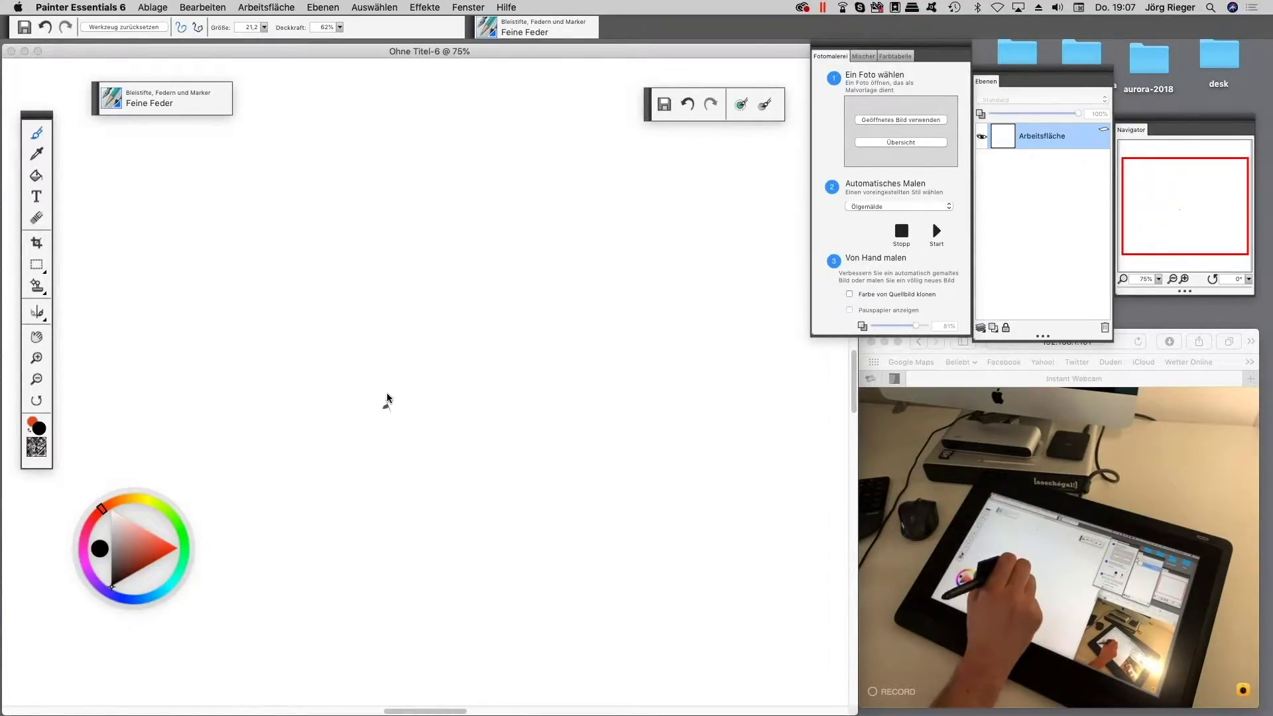
{"action": "left_click", "coordinate": [383, 338]}
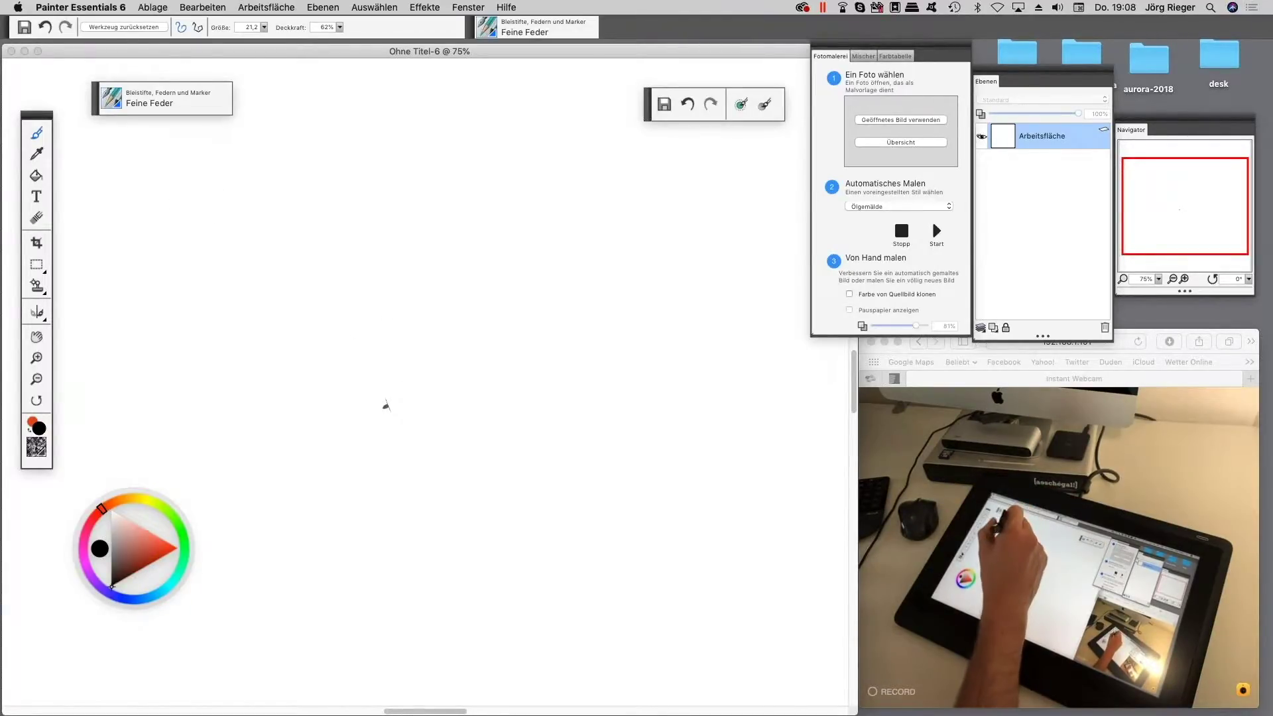
- Write the word PAINTER in large black capital letters across the upper part of the canvas
{"action": "left_click_drag", "start_coordinate": [186, 174], "coordinate": [140, 297]}
{"action": "left_click_drag", "start_coordinate": [116, 190], "coordinate": [136, 226]}
{"action": "left_click_drag", "start_coordinate": [278, 174], "coordinate": [202, 298]}
{"action": "left_click_drag", "start_coordinate": [278, 173], "coordinate": [273, 285]}
{"action": "left_click_drag", "start_coordinate": [224, 237], "coordinate": [282, 235]}
{"action": "left_click_drag", "start_coordinate": [315, 179], "coordinate": [292, 288]}
{"action": "mouse_move", "coordinate": [323, 285]}
{"action": "left_mouse_down"}
{"action": "mouse_move", "coordinate": [362, 178]}
{"action": "mouse_move", "coordinate": [361, 285]}
{"action": "left_mouse_up"}
{"action": "left_click_drag", "start_coordinate": [424, 171], "coordinate": [404, 292]}
{"action": "mouse_move", "coordinate": [391, 178]}
{"action": "left_mouse_down"}
{"action": "mouse_move", "coordinate": [474, 174]}
{"action": "mouse_move", "coordinate": [530, 269]}
{"action": "left_mouse_up"}
{"action": "left_click_drag", "start_coordinate": [451, 225], "coordinate": [547, 209]}
{"action": "mouse_move", "coordinate": [474, 176]}
{"action": "left_mouse_down"}
{"action": "mouse_move", "coordinate": [557, 165]}
{"action": "mouse_move", "coordinate": [541, 265]}
{"action": "left_mouse_up"}
{"action": "left_click_drag", "start_coordinate": [557, 169], "coordinate": [683, 278]}
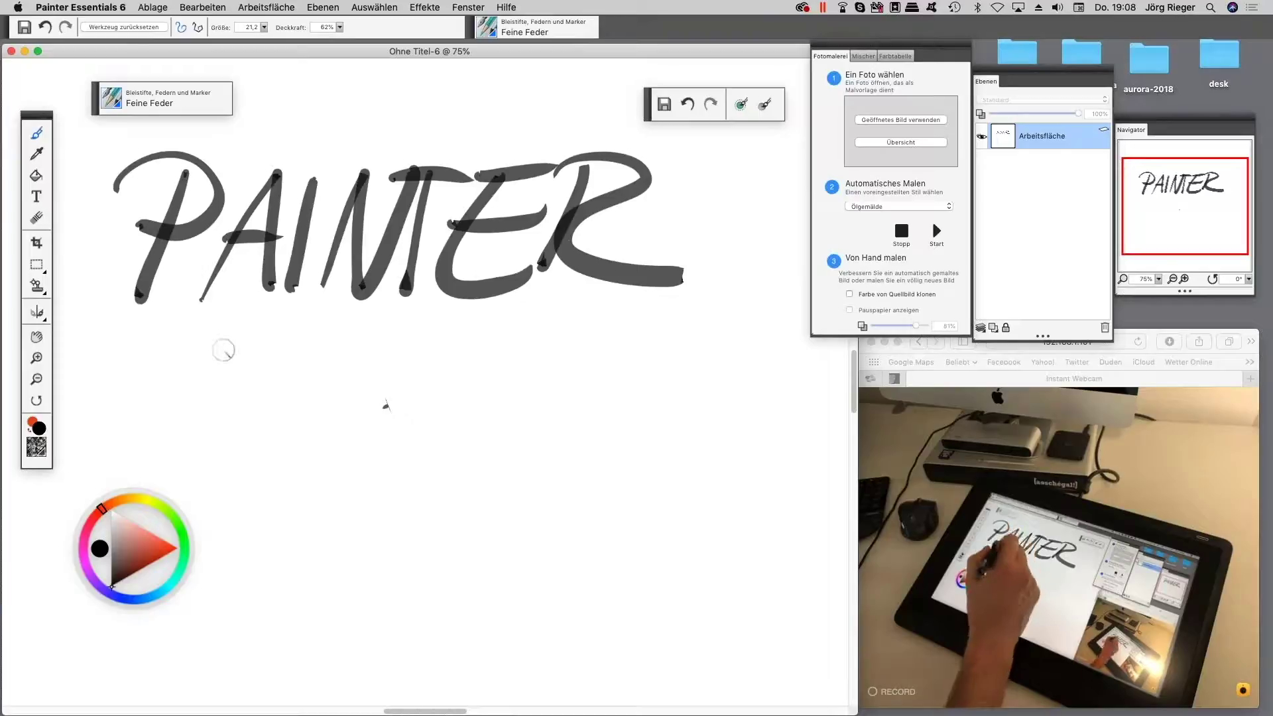
- Write "Painter" in joined handwriting below the capital lettering, including the curved mark above the i
{"action": "left_click_drag", "start_coordinate": [224, 328], "coordinate": [188, 415]}
{"action": "left_click_drag", "start_coordinate": [160, 351], "coordinate": [185, 370]}
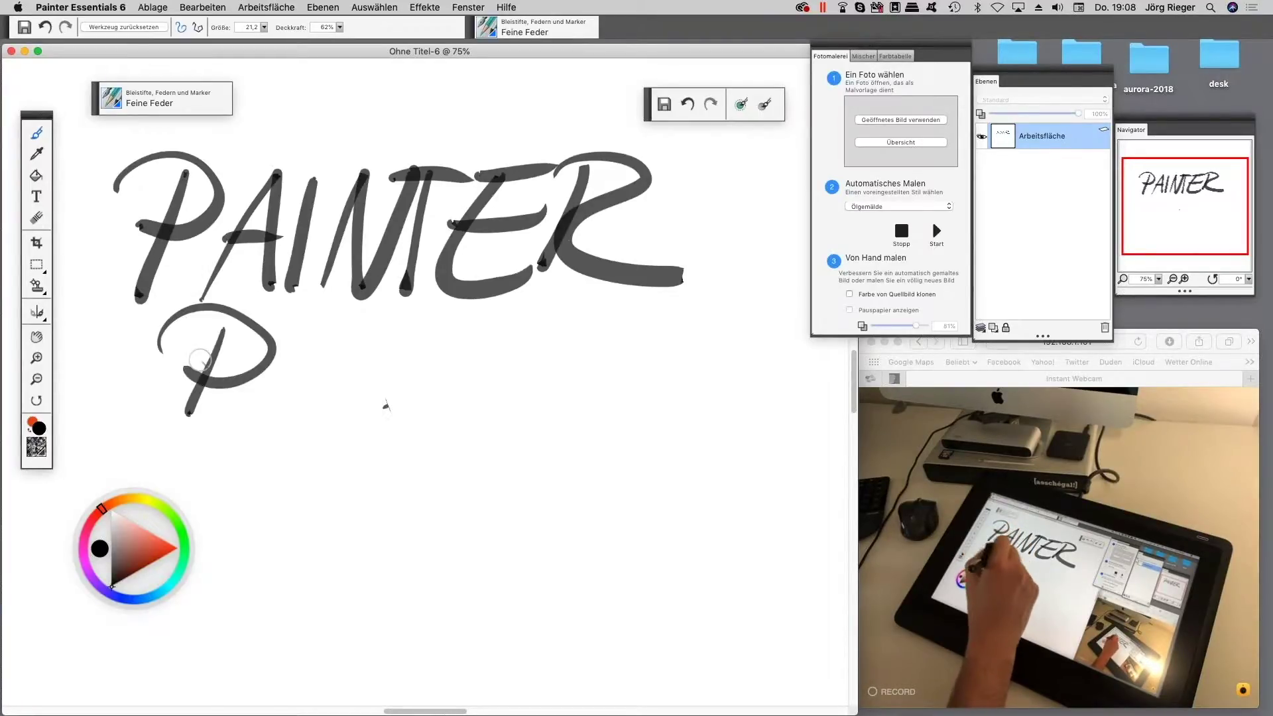
{"action": "mouse_move", "coordinate": [295, 364]}
{"action": "left_mouse_down"}
{"action": "mouse_move", "coordinate": [313, 388]}
{"action": "mouse_move", "coordinate": [359, 381]}
{"action": "mouse_move", "coordinate": [456, 327]}
{"action": "mouse_move", "coordinate": [415, 354]}
{"action": "mouse_move", "coordinate": [487, 348]}
{"action": "mouse_move", "coordinate": [505, 398]}
{"action": "mouse_move", "coordinate": [674, 334]}
{"action": "left_mouse_up"}
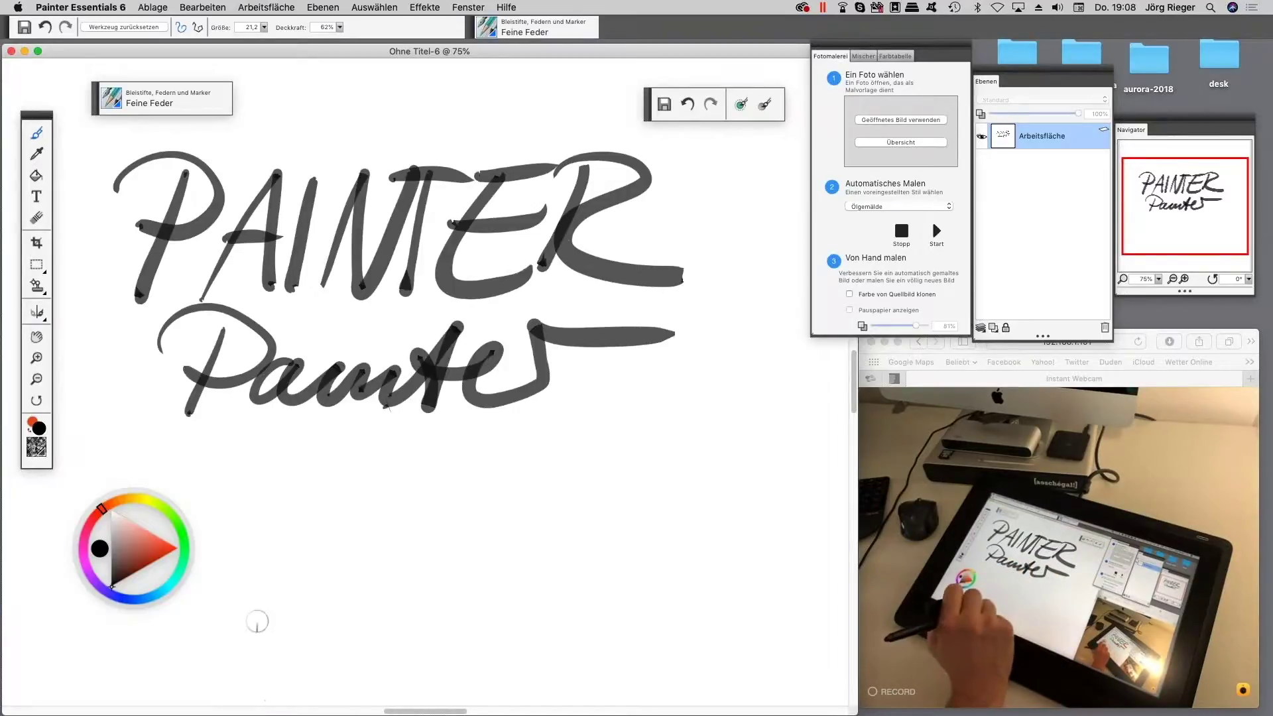
{"action": "left_click_drag", "start_coordinate": [346, 321], "coordinate": [381, 321]}
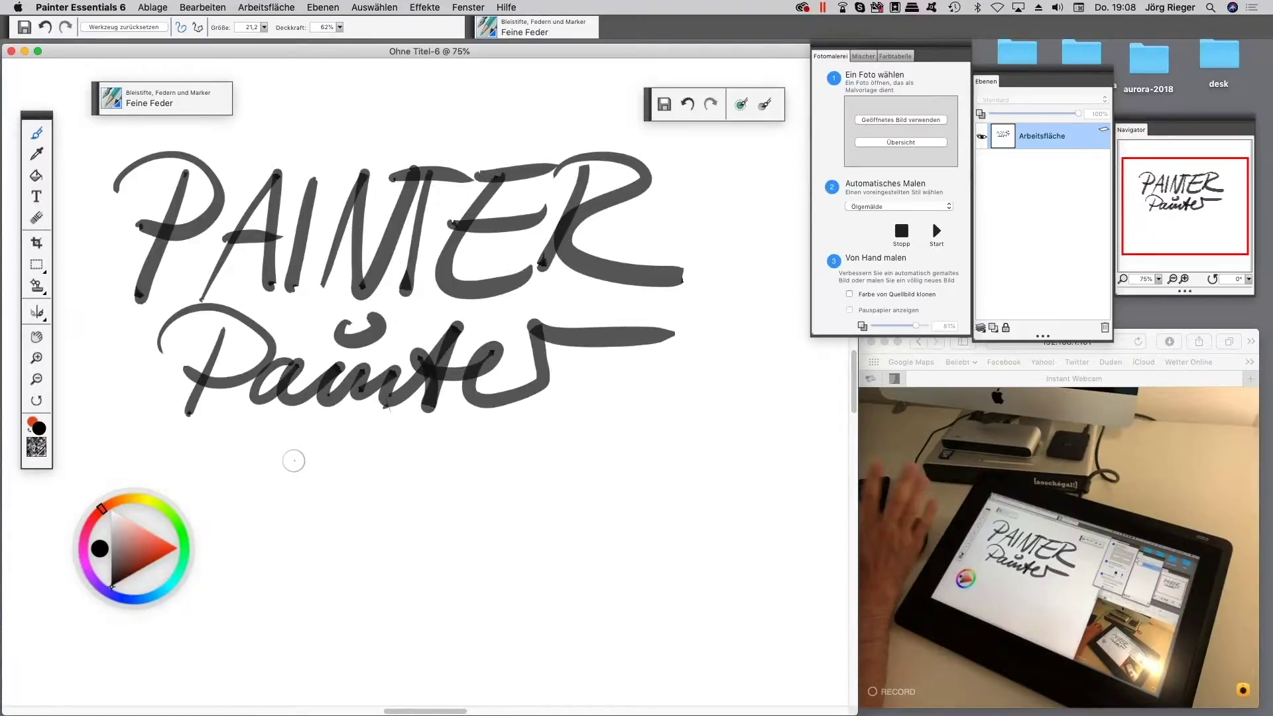
- Write "Painter" a third time in thick strokes below the handwritten word and add a dense scribble underneath
{"action": "left_click_drag", "start_coordinate": [284, 455], "coordinate": [268, 569]}
{"action": "mouse_move", "coordinate": [234, 458]}
{"action": "left_mouse_down"}
{"action": "mouse_move", "coordinate": [298, 502]}
{"action": "mouse_move", "coordinate": [277, 511]}
{"action": "left_mouse_up"}
{"action": "mouse_move", "coordinate": [373, 507]}
{"action": "left_mouse_down"}
{"action": "mouse_move", "coordinate": [320, 512]}
{"action": "mouse_move", "coordinate": [420, 533]}
{"action": "mouse_move", "coordinate": [430, 511]}
{"action": "mouse_move", "coordinate": [487, 519]}
{"action": "left_mouse_up"}
{"action": "mouse_move", "coordinate": [432, 474]}
{"action": "left_mouse_down"}
{"action": "mouse_move", "coordinate": [457, 477]}
{"action": "mouse_move", "coordinate": [503, 537]}
{"action": "mouse_move", "coordinate": [543, 554]}
{"action": "left_mouse_up"}
{"action": "left_click_drag", "start_coordinate": [561, 471], "coordinate": [547, 576]}
{"action": "left_click_drag", "start_coordinate": [523, 521], "coordinate": [587, 523]}
{"action": "mouse_move", "coordinate": [600, 524]}
{"action": "left_mouse_down"}
{"action": "mouse_move", "coordinate": [630, 507]}
{"action": "mouse_move", "coordinate": [629, 560]}
{"action": "left_mouse_up"}
{"action": "mouse_move", "coordinate": [653, 505]}
{"action": "left_mouse_down"}
{"action": "mouse_move", "coordinate": [653, 569]}
{"action": "mouse_move", "coordinate": [701, 529]}
{"action": "left_mouse_up"}
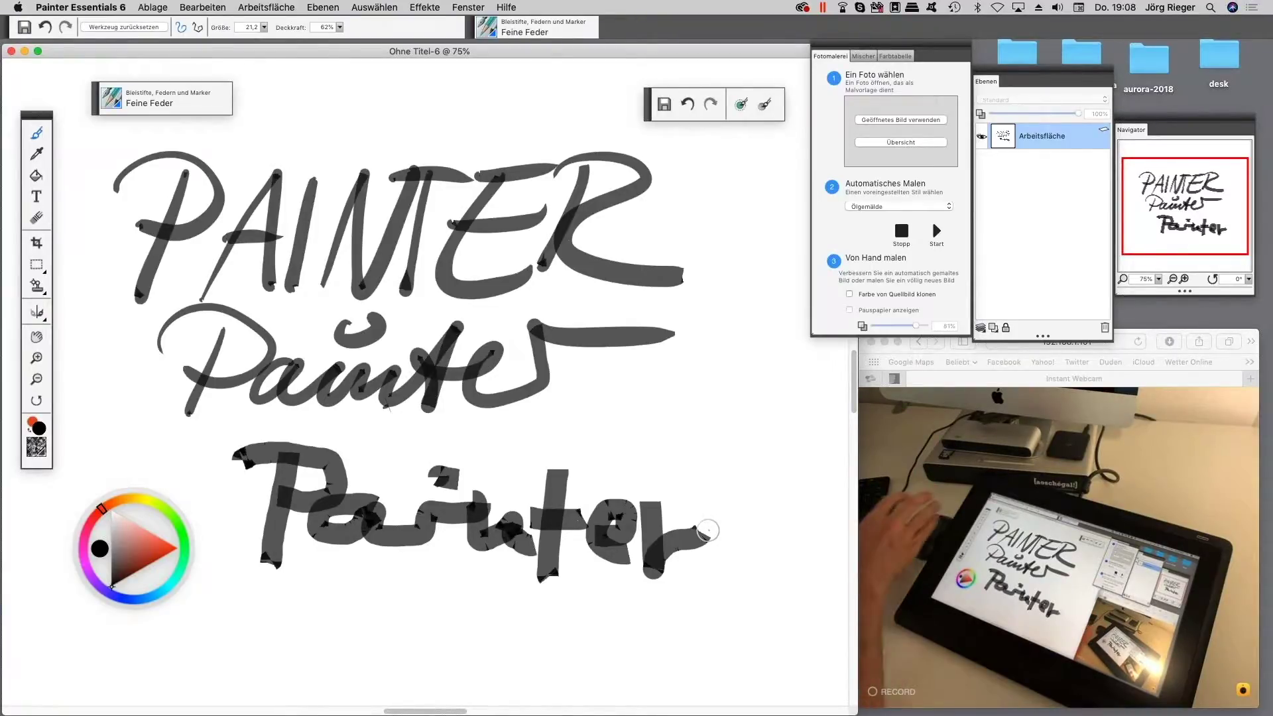
{"action": "mouse_move", "coordinate": [533, 600]}
{"action": "left_mouse_down"}
{"action": "mouse_move", "coordinate": [437, 633]}
{"action": "mouse_move", "coordinate": [504, 617]}
{"action": "mouse_move", "coordinate": [460, 601]}
{"action": "mouse_move", "coordinate": [487, 617]}
{"action": "mouse_move", "coordinate": [517, 600]}
{"action": "mouse_move", "coordinate": [554, 606]}
{"action": "left_mouse_up"}
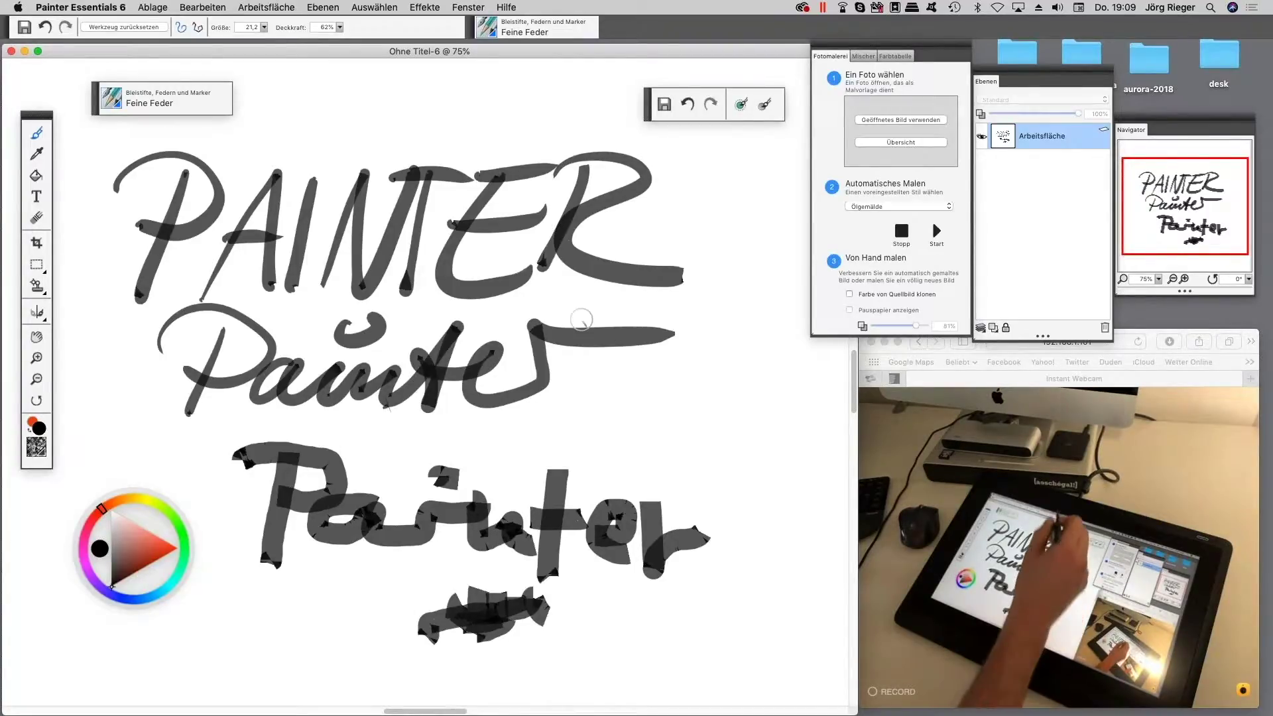
- Enlarge the brush size to 178.9 and paint test blobs and a broad curved stroke beside the lettering
{"action": "left_click", "coordinate": [264, 28]}
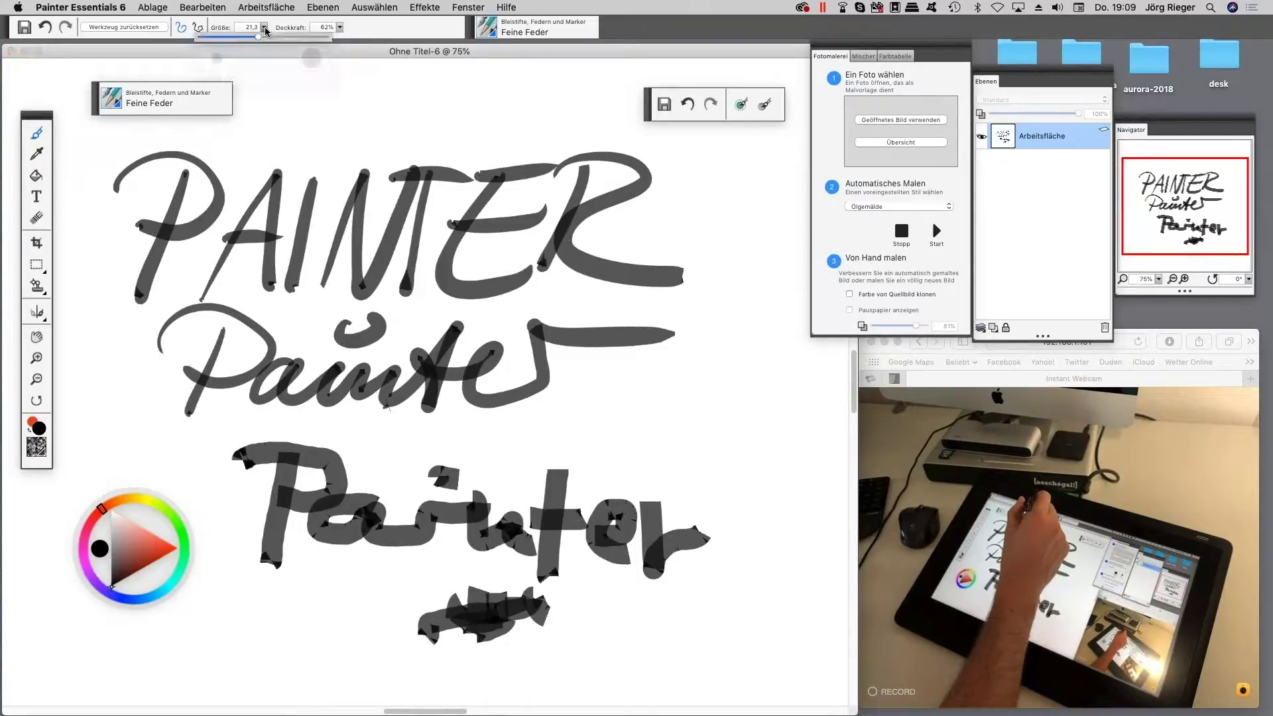
{"action": "left_click_drag", "start_coordinate": [299, 40], "coordinate": [302, 40]}
{"action": "left_click_drag", "start_coordinate": [627, 424], "coordinate": [625, 416]}
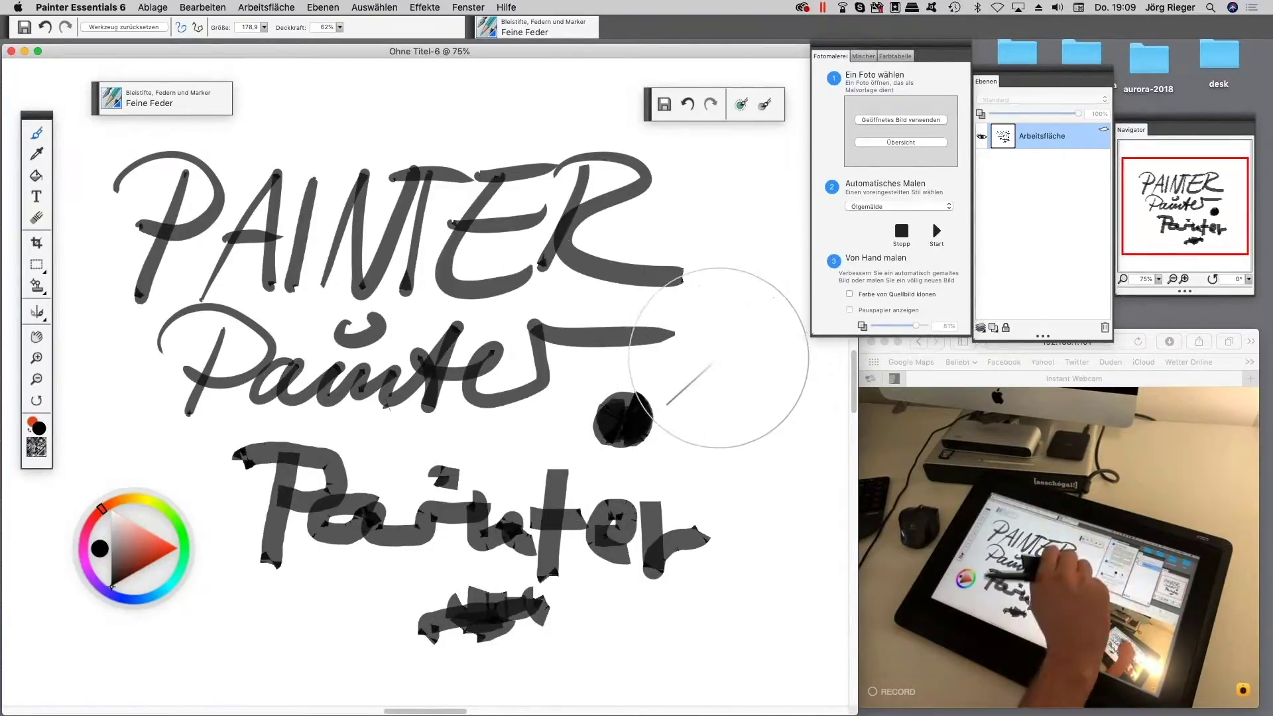
{"action": "left_click_drag", "start_coordinate": [719, 376], "coordinate": [726, 372]}
{"action": "left_click", "coordinate": [658, 461]}
{"action": "mouse_move", "coordinate": [661, 484]}
{"action": "left_mouse_down"}
{"action": "mouse_move", "coordinate": [724, 474]}
{"action": "mouse_move", "coordinate": [795, 391]}
{"action": "mouse_move", "coordinate": [821, 396]}
{"action": "mouse_move", "coordinate": [724, 551]}
{"action": "mouse_move", "coordinate": [796, 539]}
{"action": "left_mouse_up"}
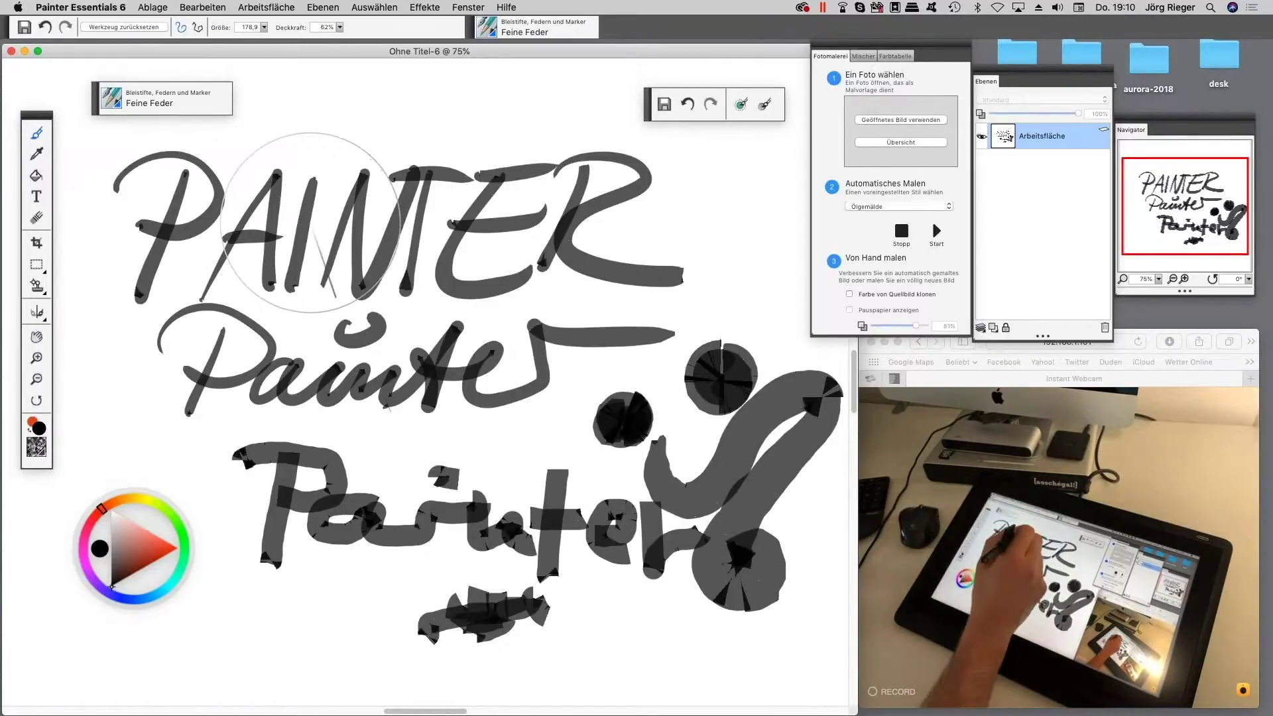
- Undo the large test strokes, the scribble and the final r of the lowest word, and close the document without saving
{"action": "key", "text": "super+z"}
{"action": "key", "text": "super+z"}
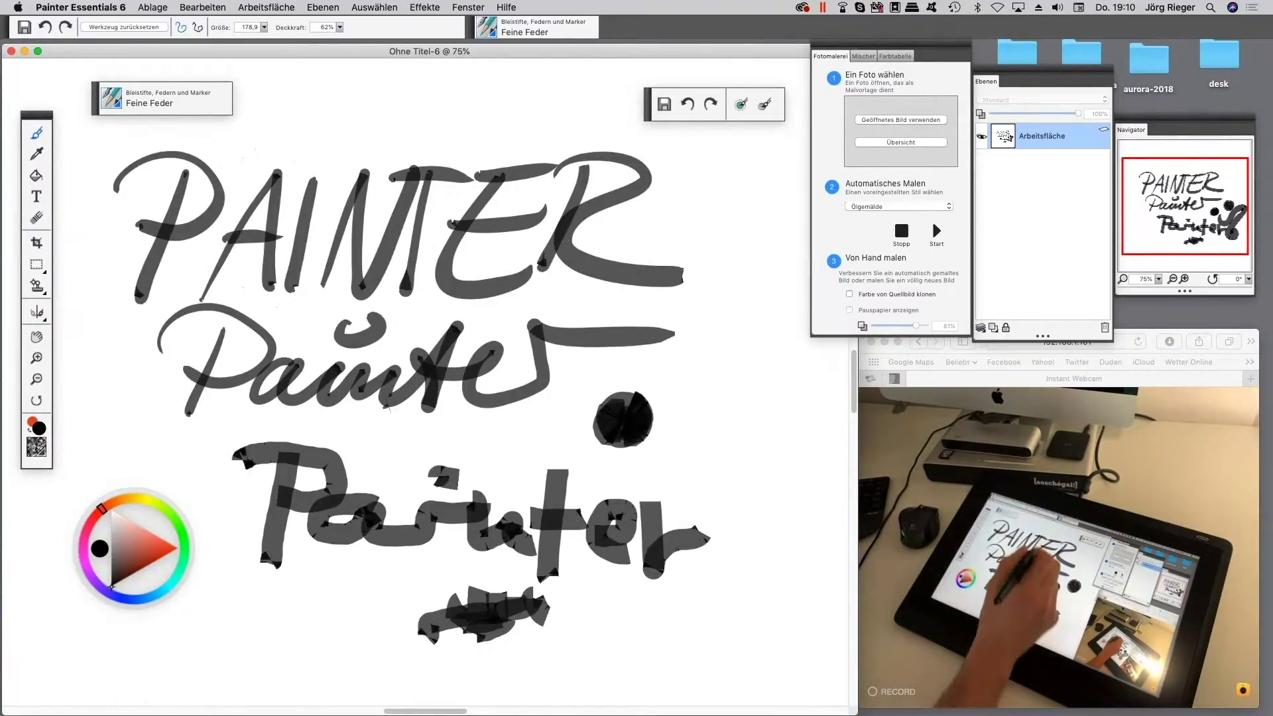
{"action": "key", "text": "super+z"}
{"action": "key", "text": "super+z"}
{"action": "key", "text": "super+z"}
{"action": "key", "text": "super+z"}
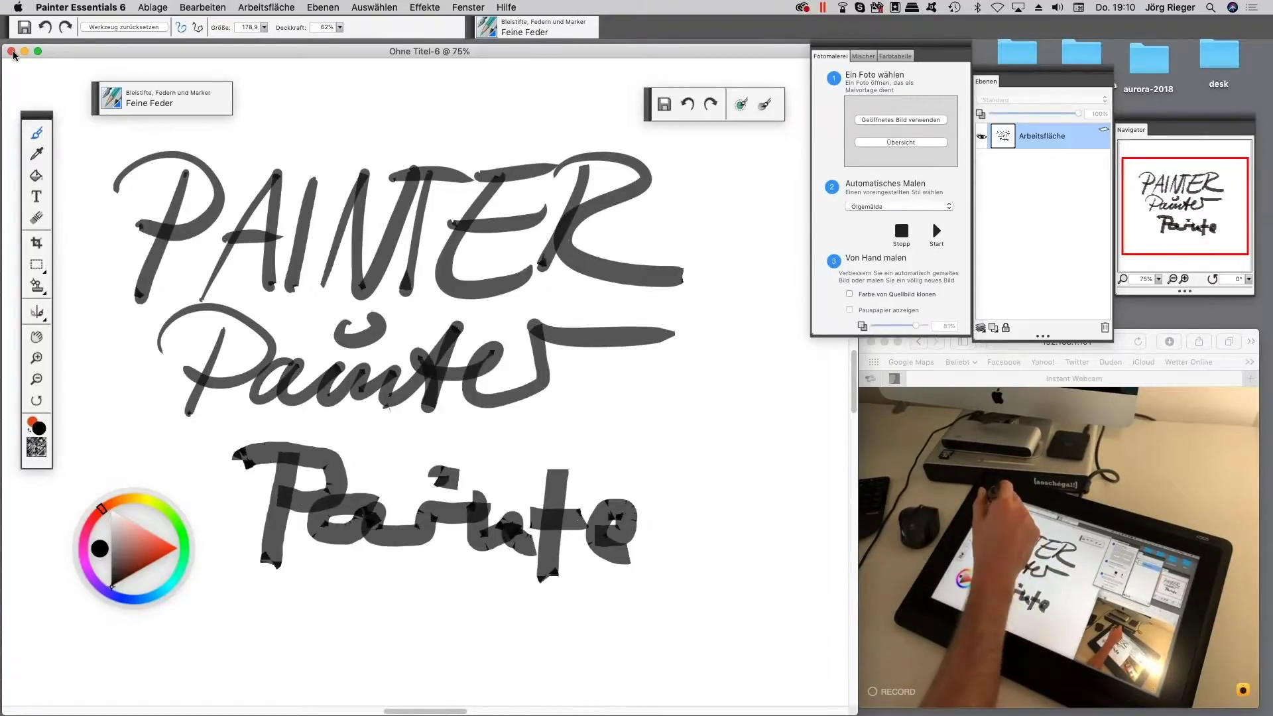
{"action": "left_click", "coordinate": [11, 51]}
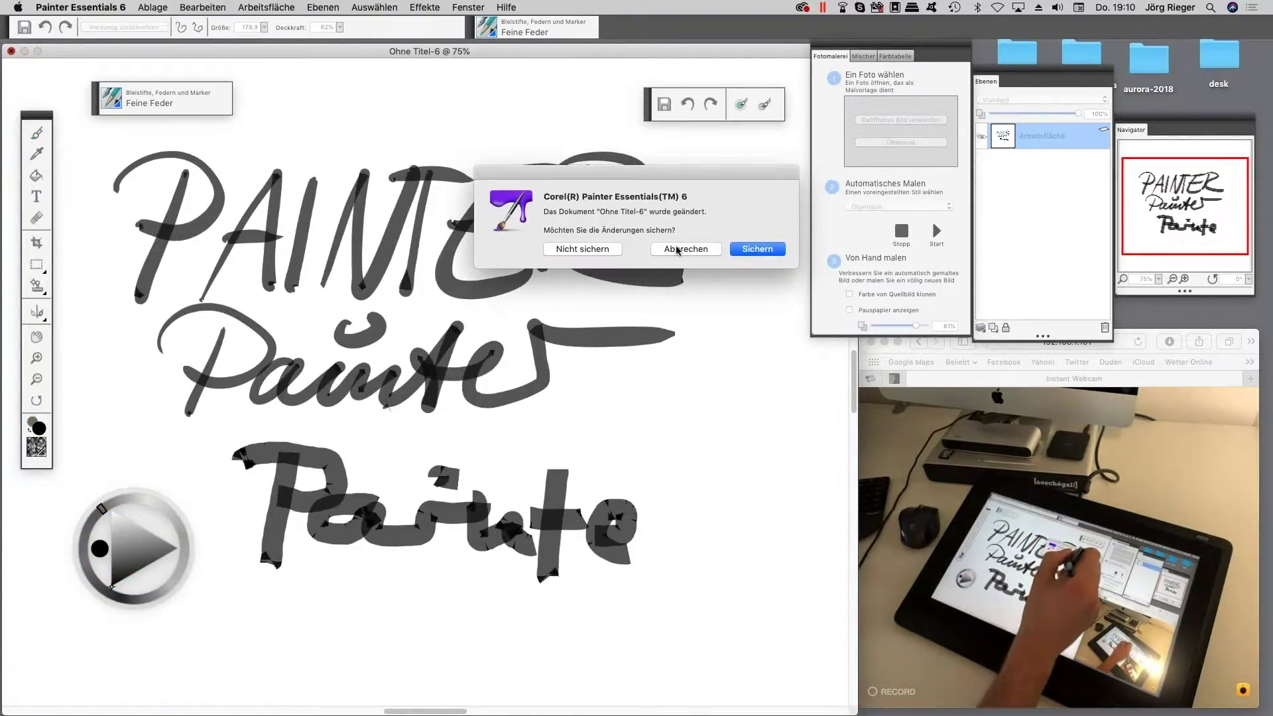
{"action": "left_click", "coordinate": [589, 254]}
- Create a new 30 × 30 cm image at 150 pixels per inch with the Geripptes Pastell paper texture
{"action": "left_click", "coordinate": [150, 8]}
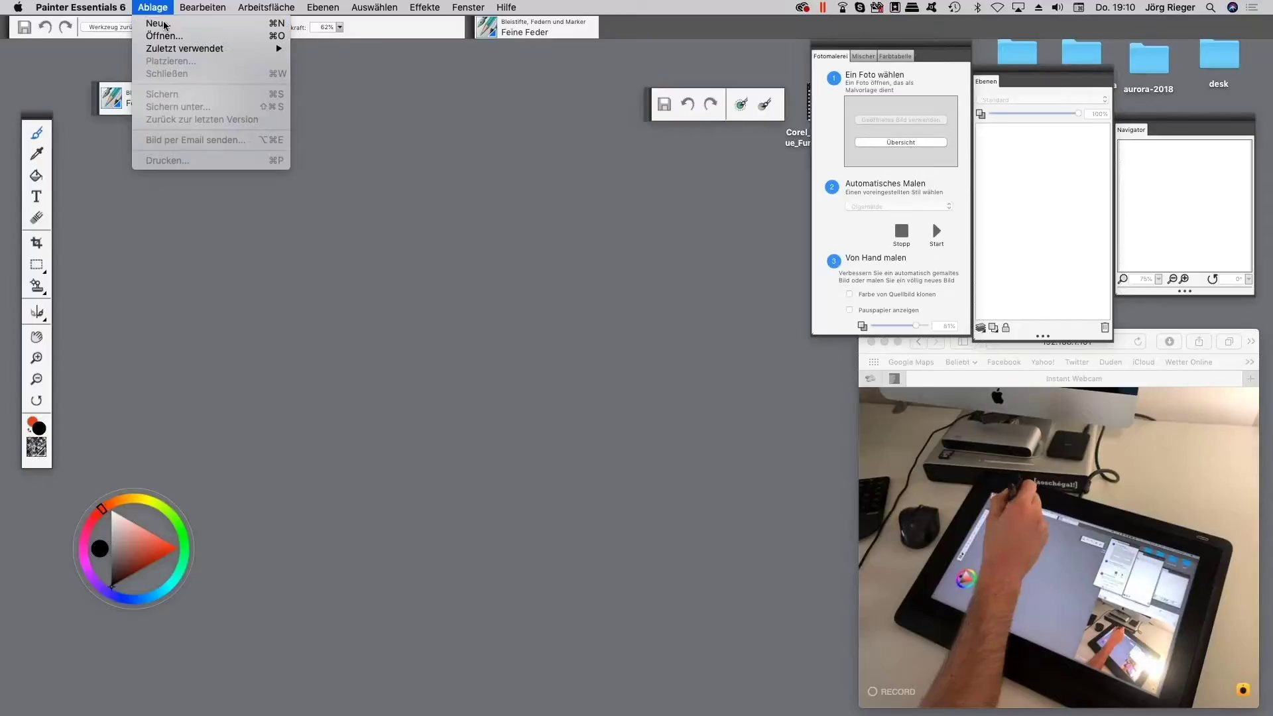
{"action": "left_click", "coordinate": [157, 23]}
{"action": "left_click_drag", "start_coordinate": [659, 155], "coordinate": [501, 281]}
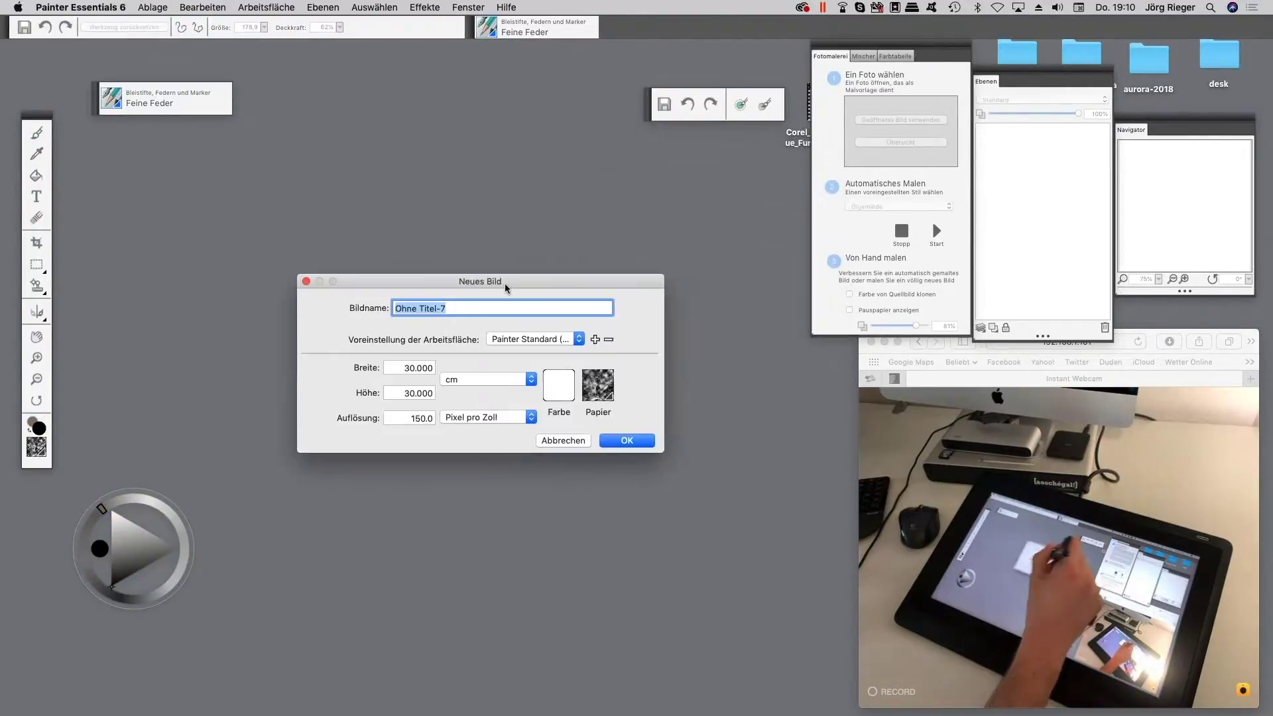
{"action": "left_click", "coordinate": [610, 399]}
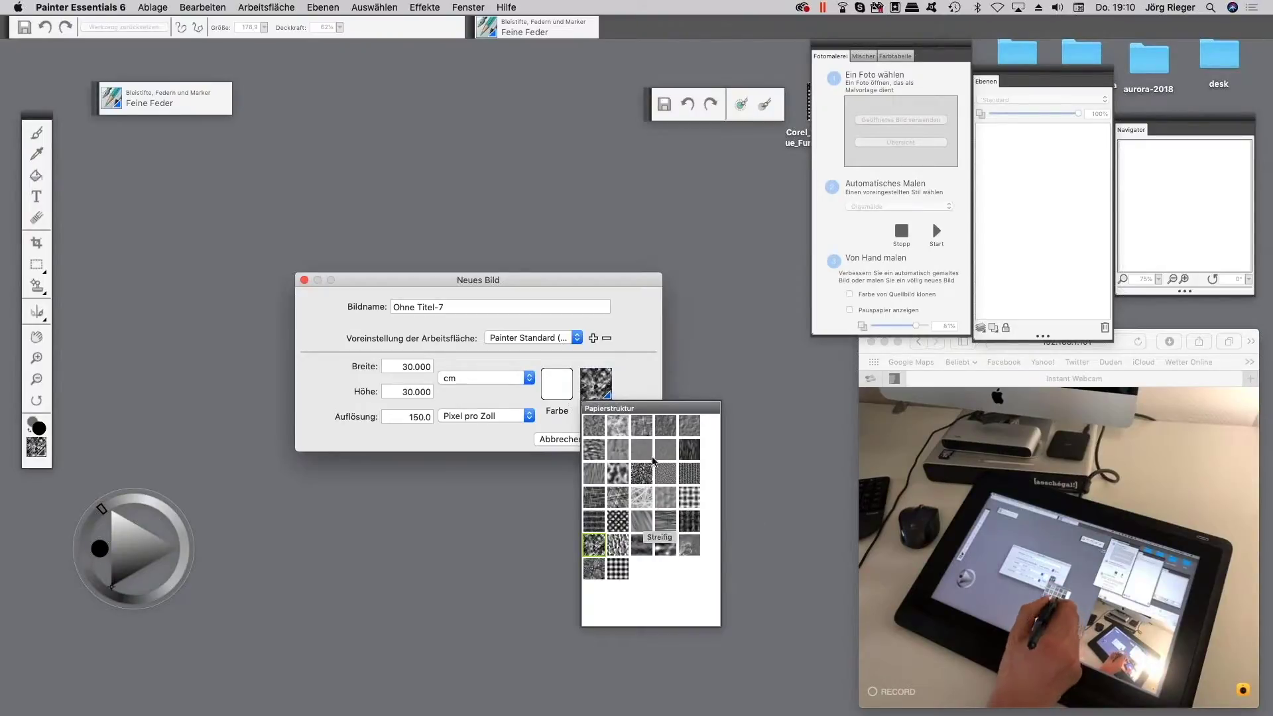
{"action": "left_click", "coordinate": [621, 431]}
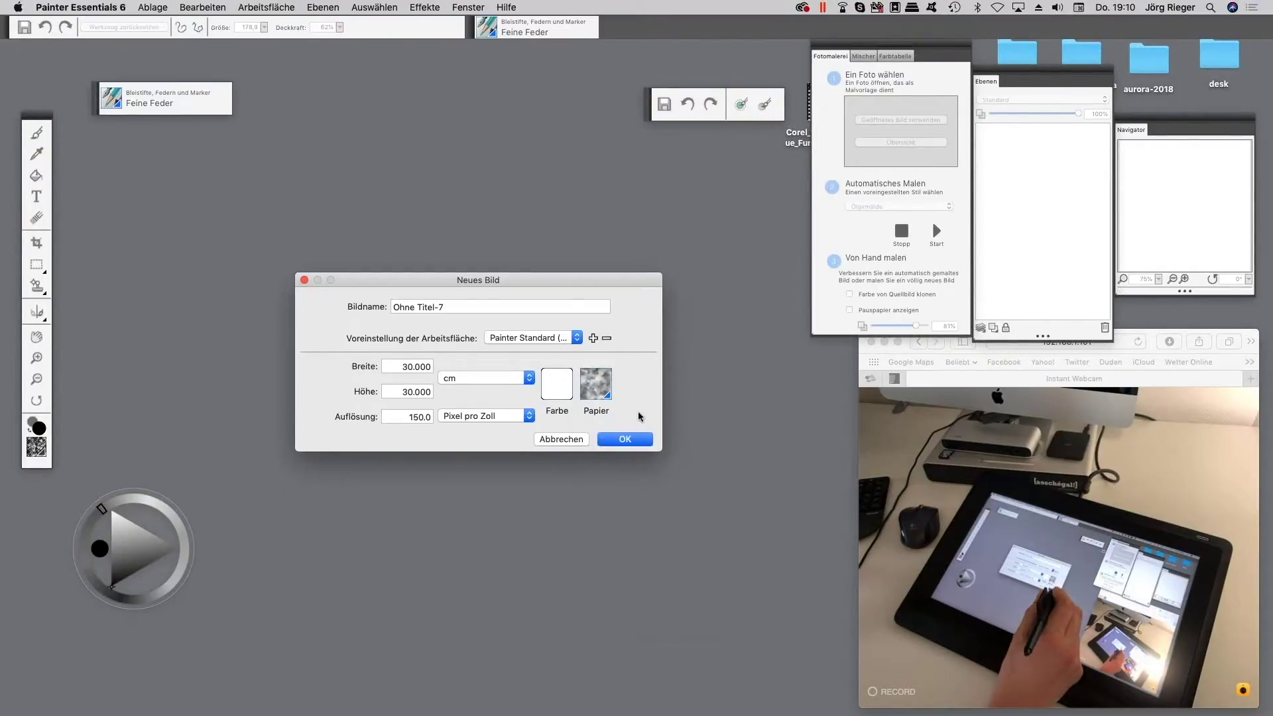
{"action": "left_click", "coordinate": [607, 399]}
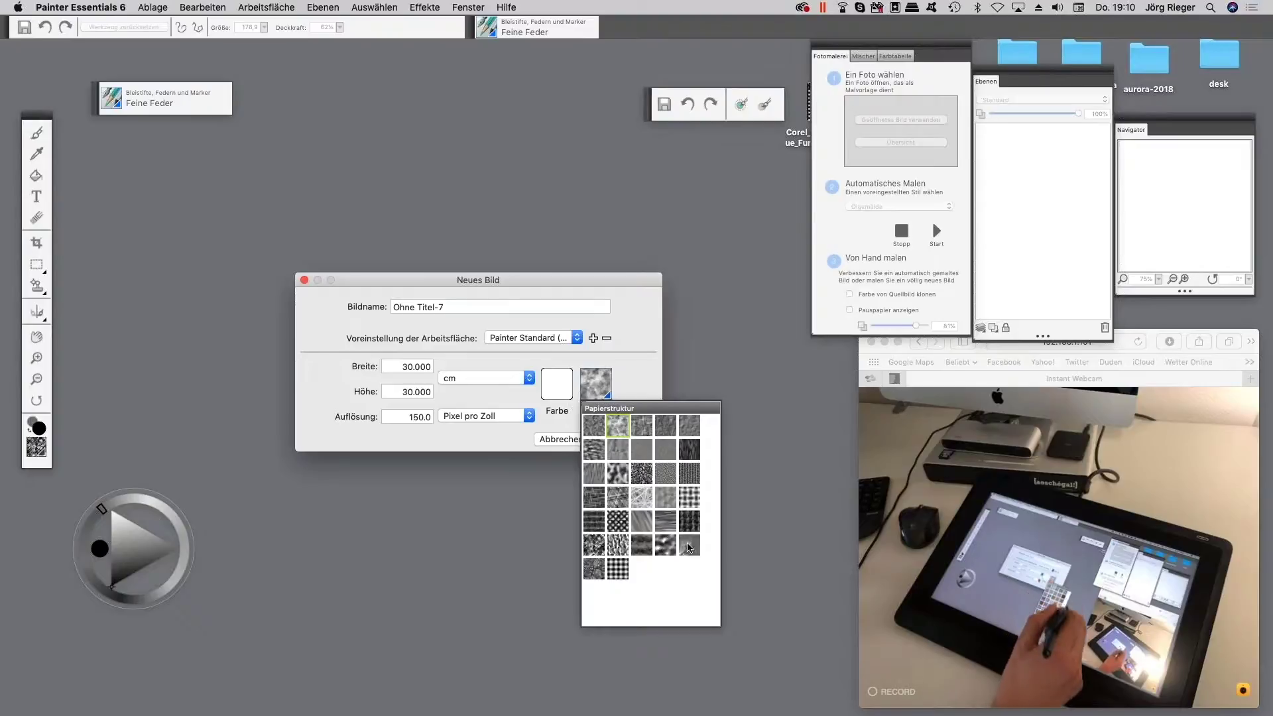
{"action": "left_click", "coordinate": [697, 472]}
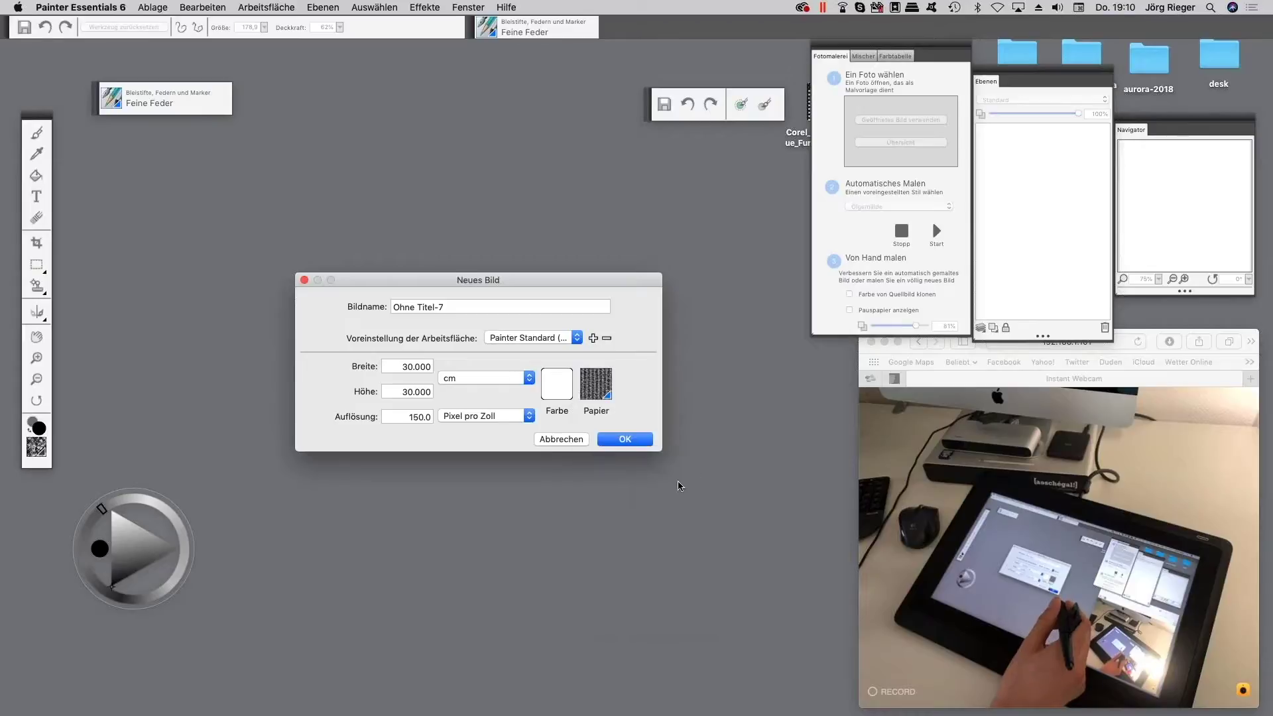
{"action": "left_click", "coordinate": [624, 439]}
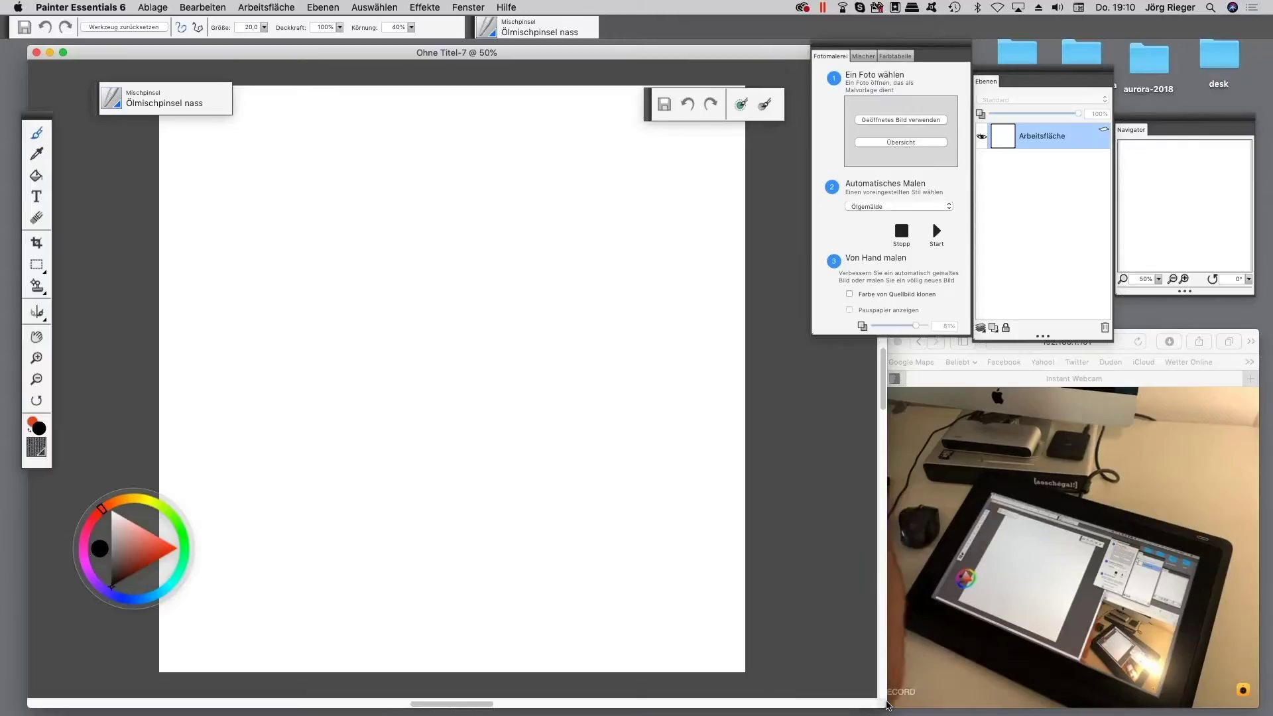
- Zoom the new canvas to 75% and reposition and widen its document window
{"action": "key", "text": "super+plus"}
{"action": "key", "text": "super+plus"}
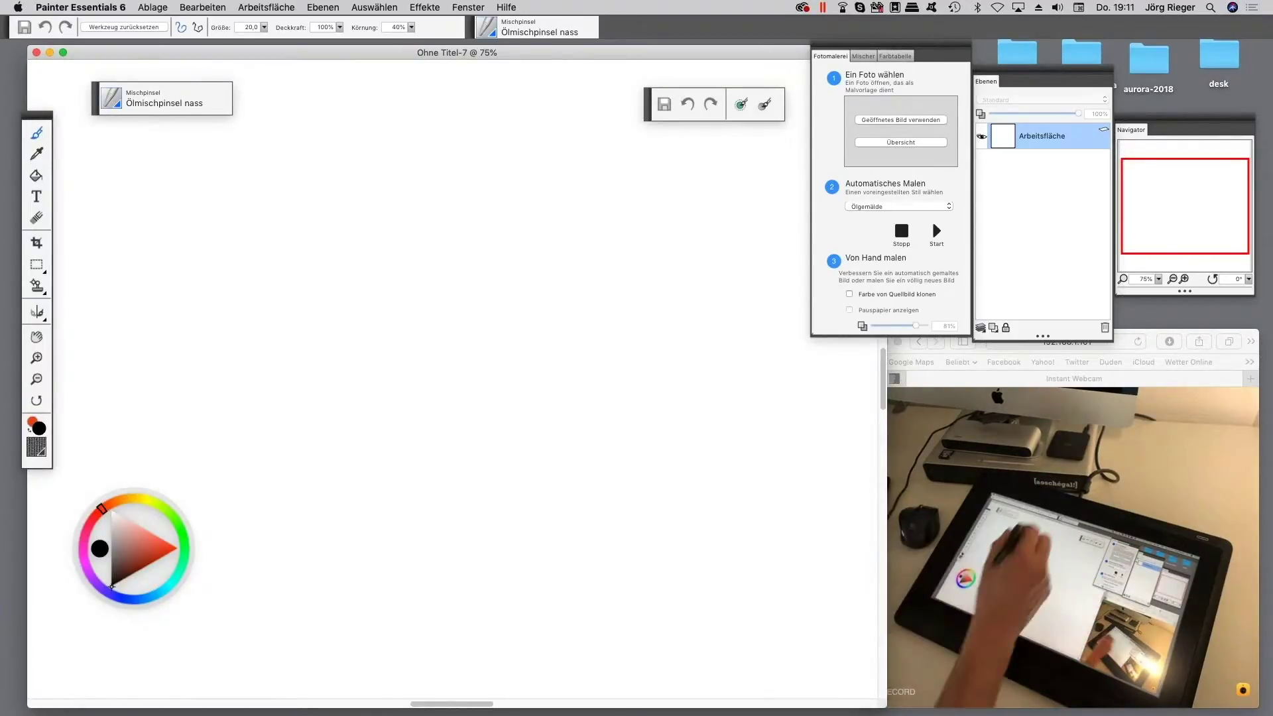
{"action": "left_click_drag", "start_coordinate": [289, 50], "coordinate": [268, 47]}
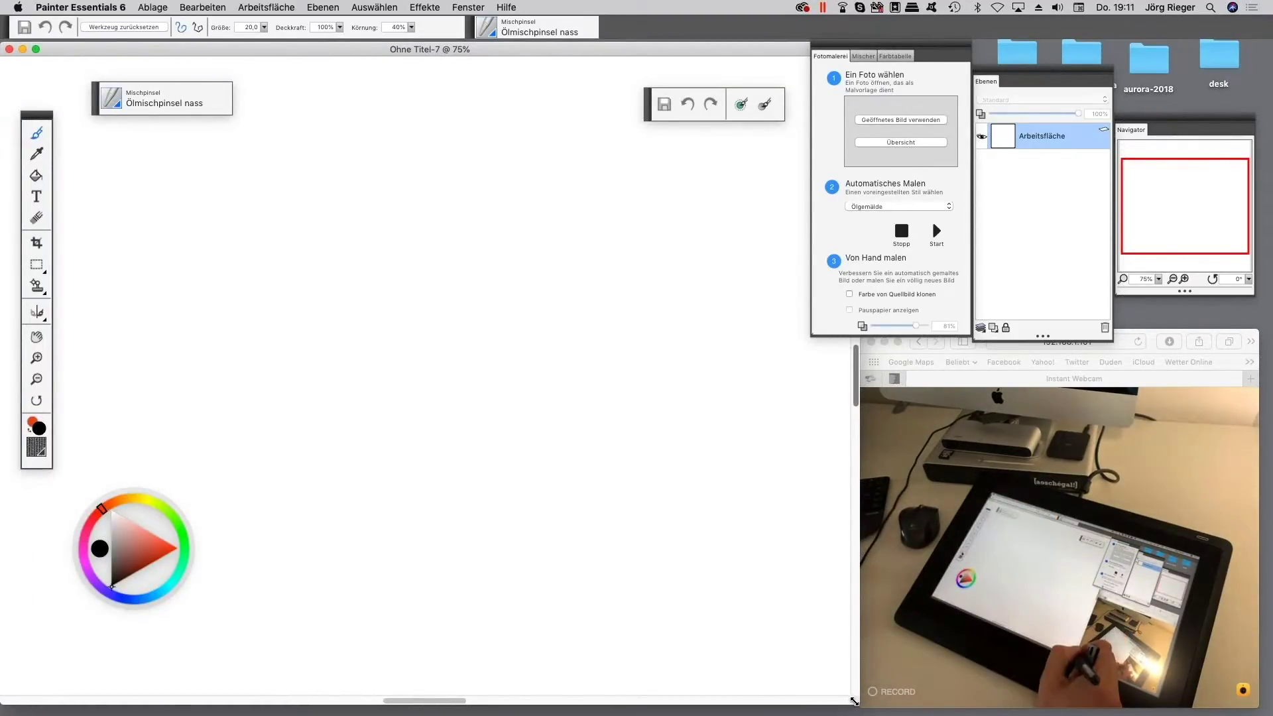
{"action": "left_click_drag", "start_coordinate": [860, 704], "coordinate": [892, 708]}
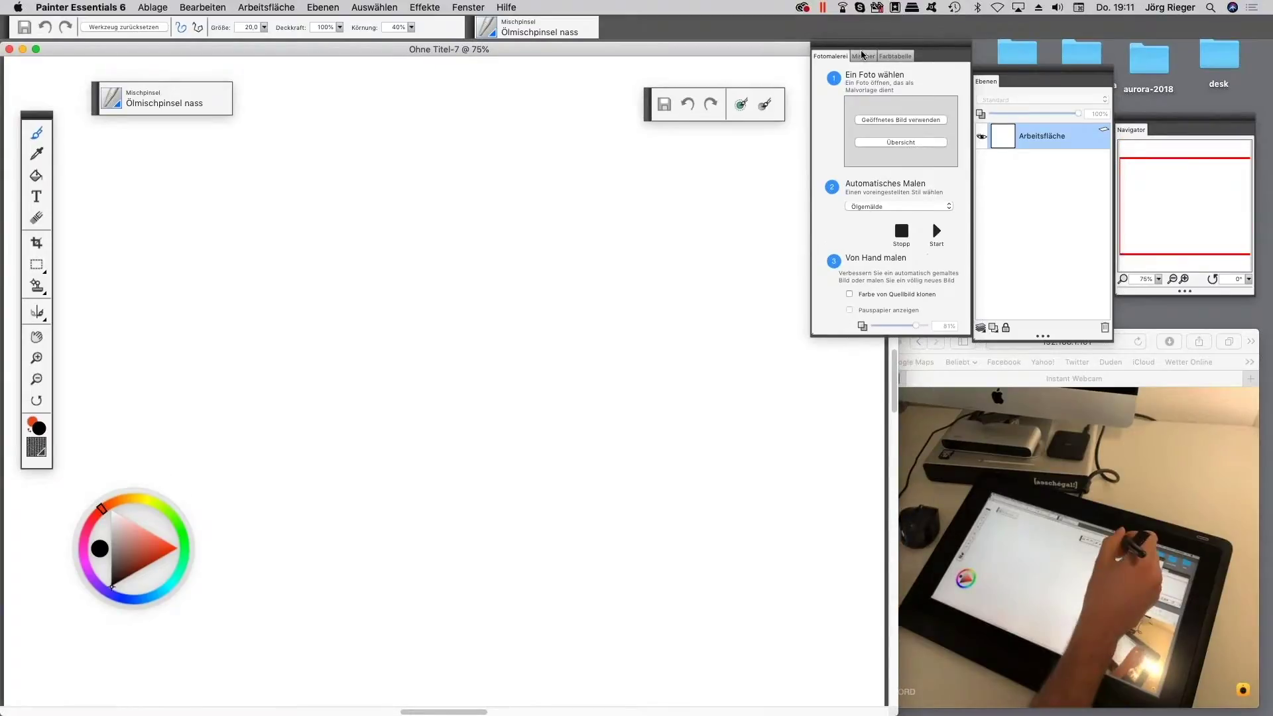
- Display the Mischer colour mixer and move the toolbox flush against the edge of the workspace
{"action": "left_click", "coordinate": [863, 55]}
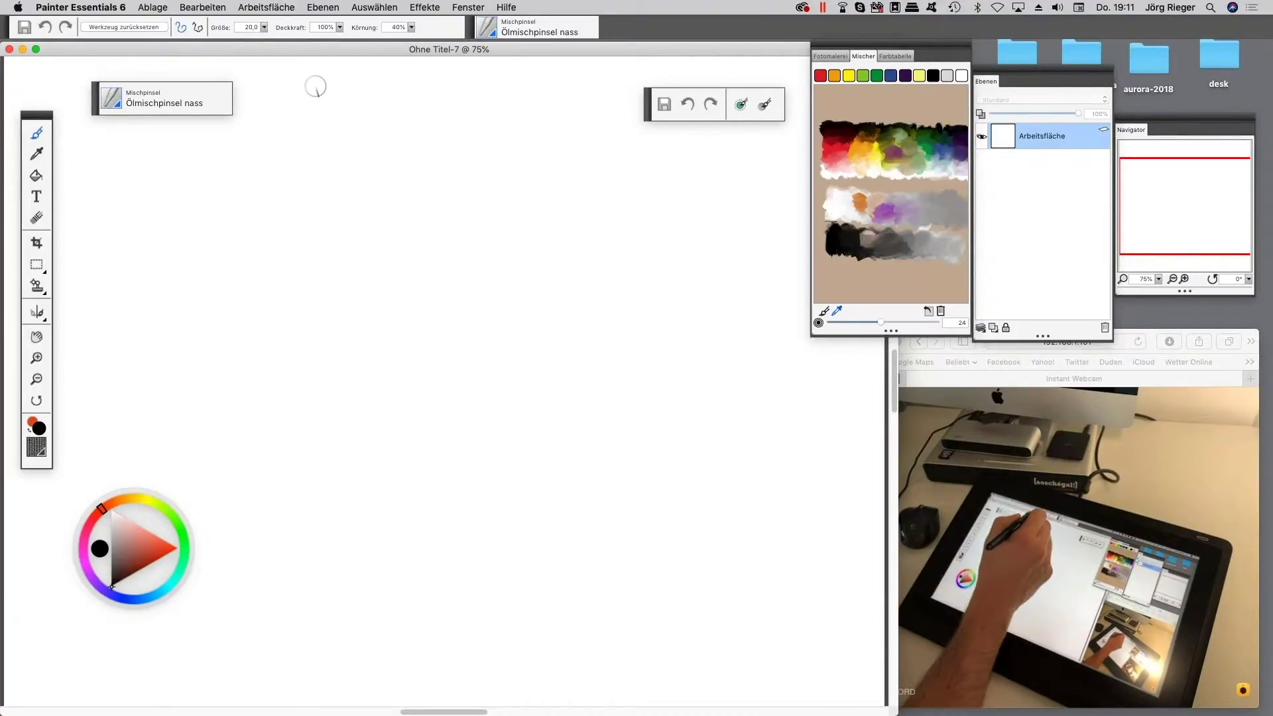
{"action": "left_click_drag", "start_coordinate": [43, 119], "coordinate": [24, 116]}
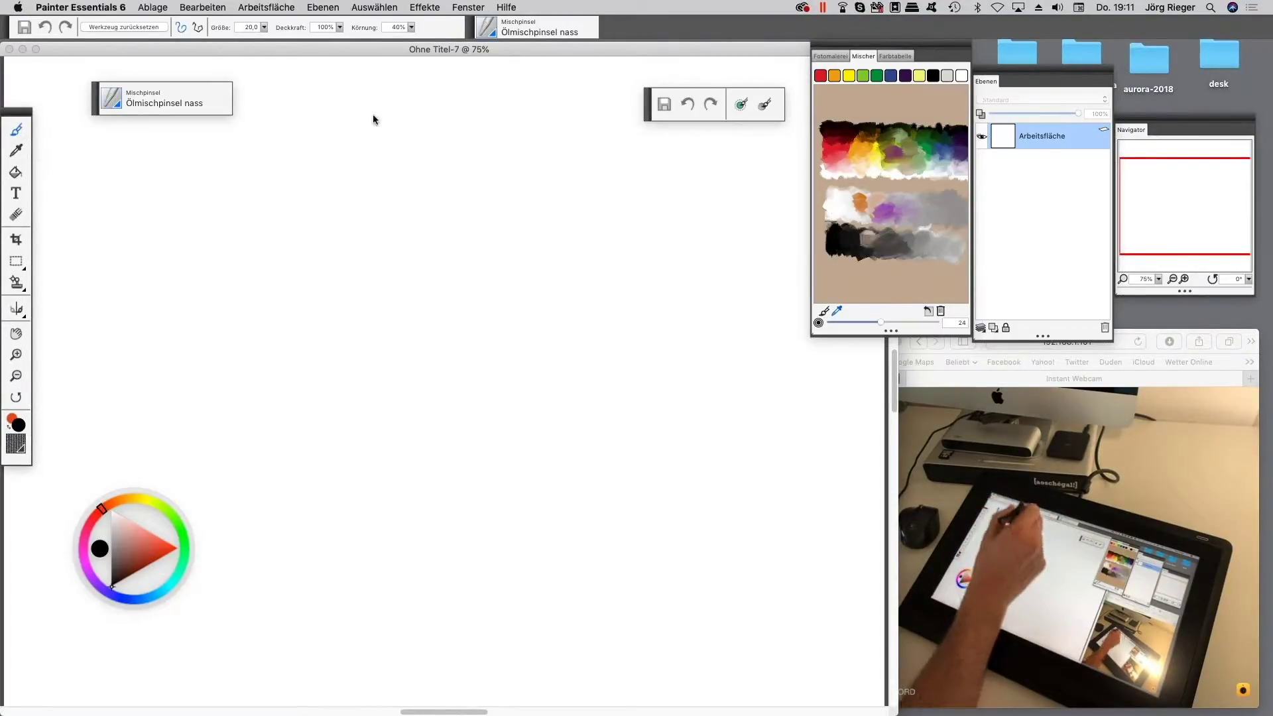
- View the Mischpinsel variants in the brush library from the docked brush selector and close the library
{"action": "left_click", "coordinate": [496, 35]}
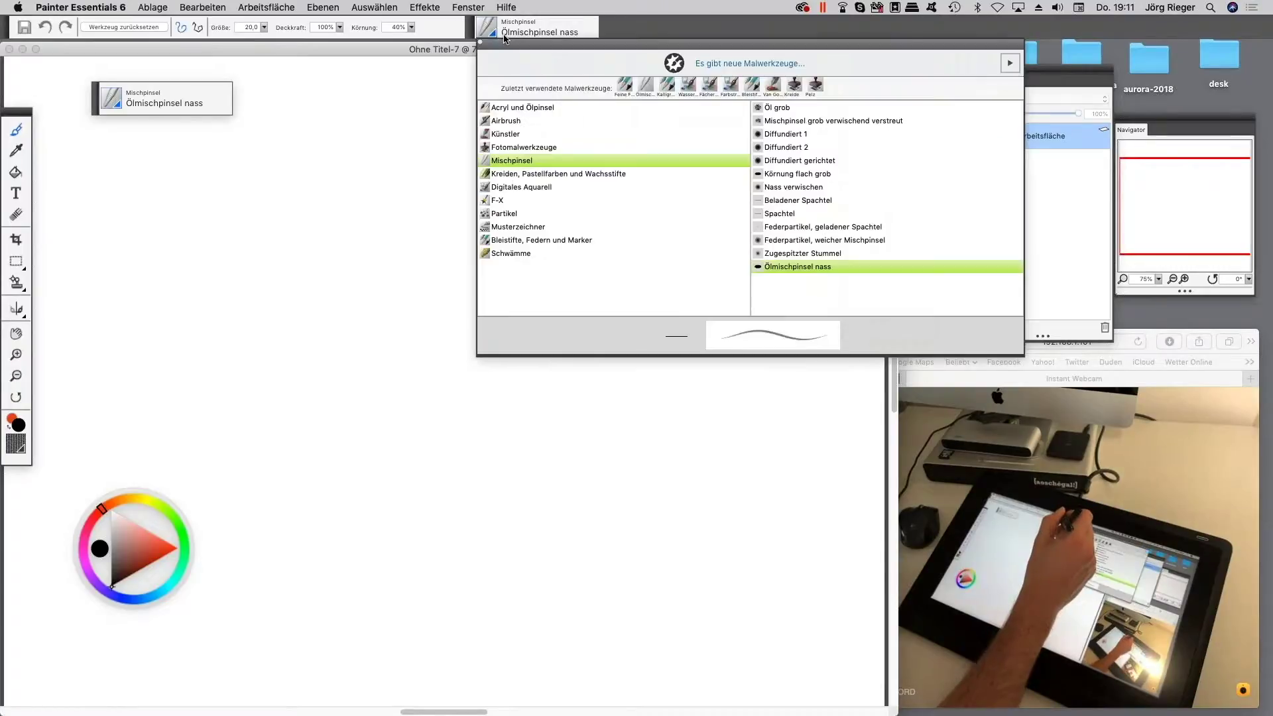
{"action": "left_click", "coordinate": [98, 108]}
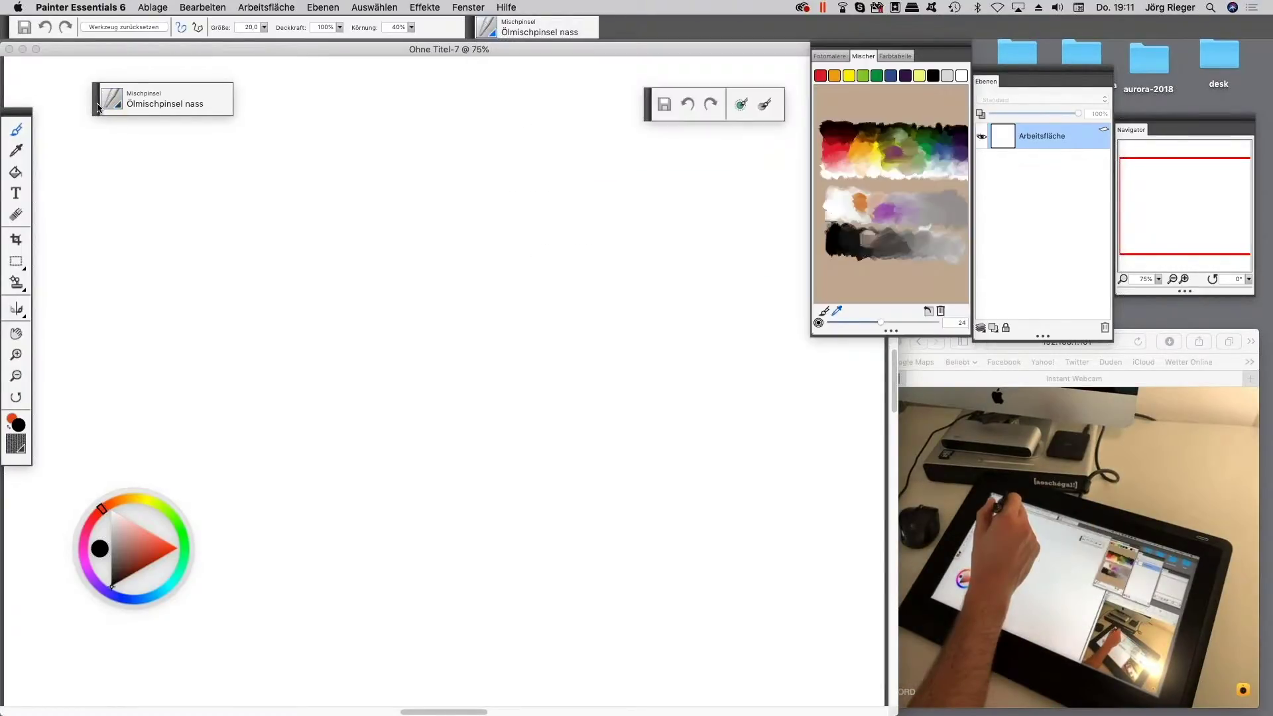
- Move the floating brush selector away from the painting area and choose the Feines Kamelhaar brush from Acryl und Ölpinsel
{"action": "mouse_move", "coordinate": [106, 126]}
{"action": "left_mouse_down"}
{"action": "mouse_move", "coordinate": [395, 207]}
{"action": "mouse_move", "coordinate": [287, 228]}
{"action": "mouse_move", "coordinate": [435, 278]}
{"action": "mouse_move", "coordinate": [737, 435]}
{"action": "mouse_move", "coordinate": [805, 419]}
{"action": "left_mouse_up"}
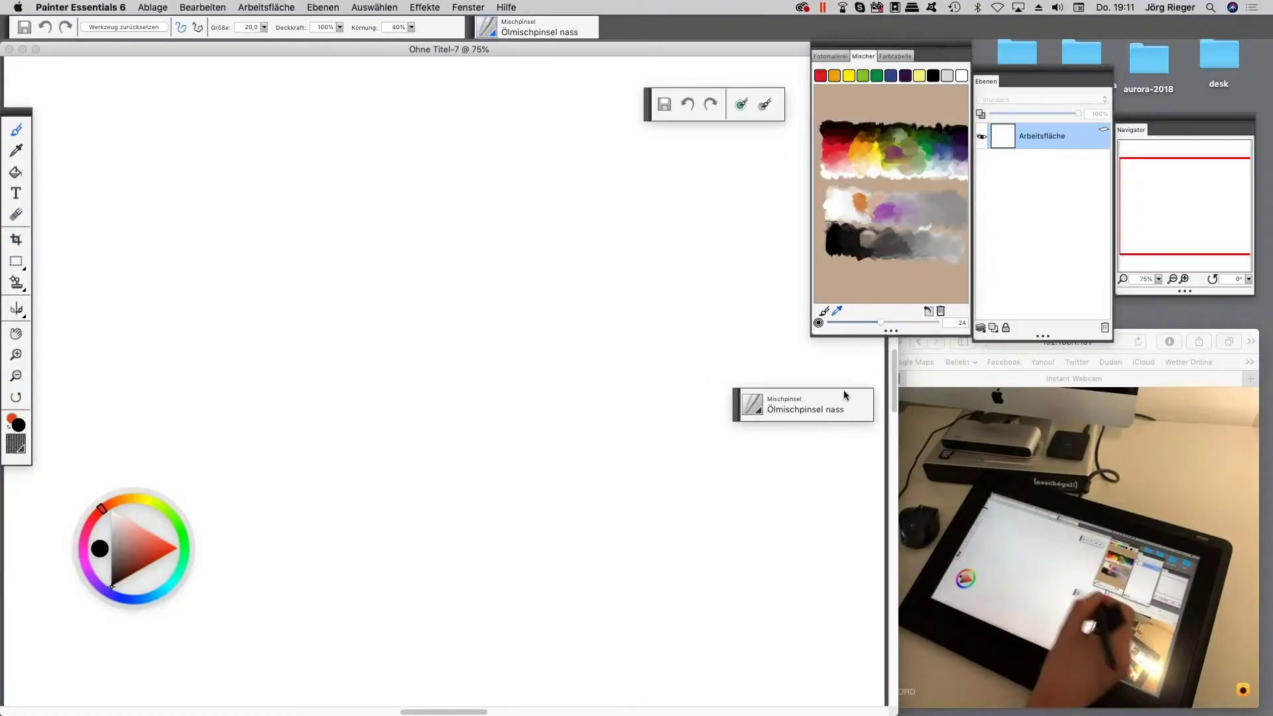
{"action": "left_click", "coordinate": [761, 410]}
{"action": "left_click", "coordinate": [788, 488]}
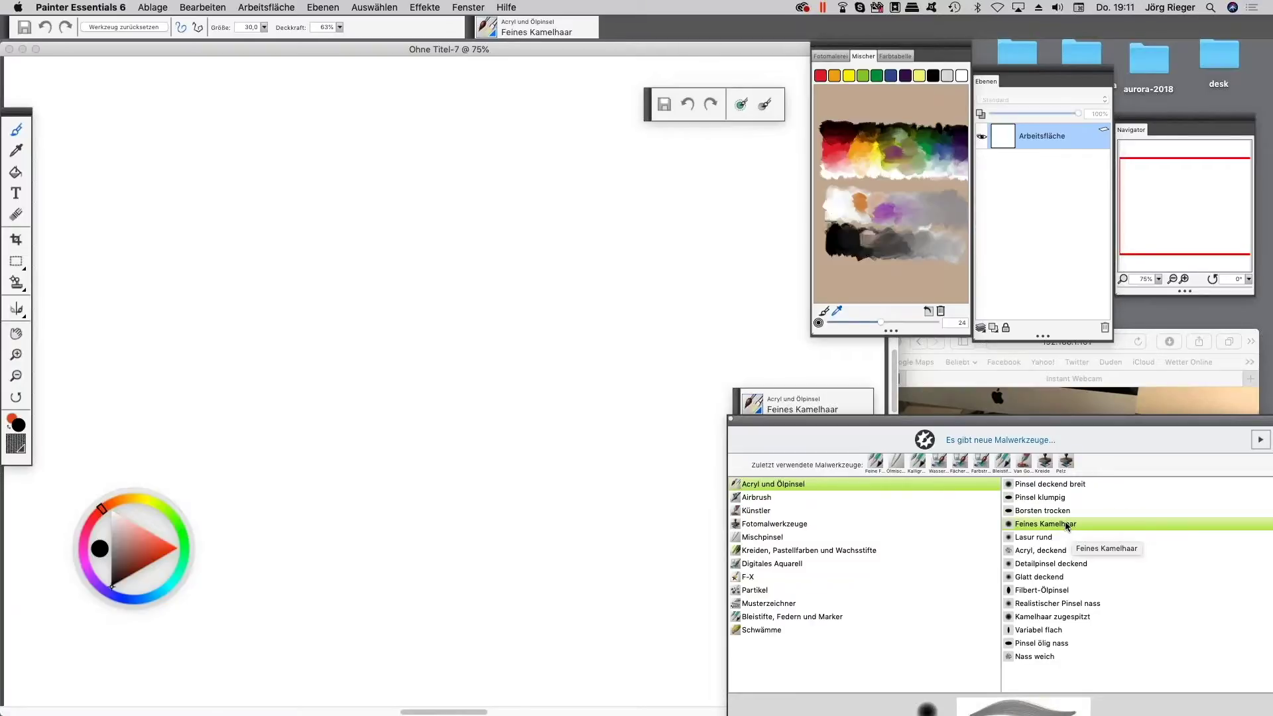
{"action": "left_click", "coordinate": [1066, 525]}
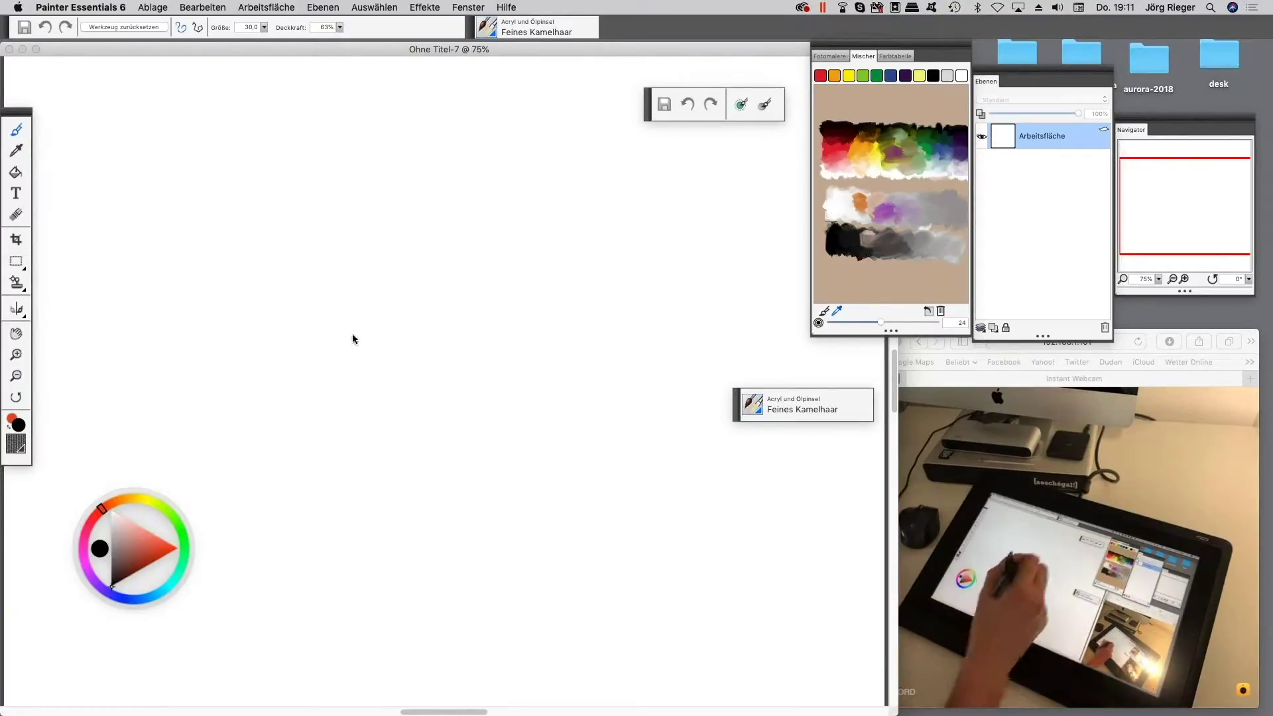
- Paint a long black curve and several thin, wavy and densely scribbled black strokes of varying pressure on the empty canvas
{"action": "left_click", "coordinate": [307, 138]}
{"action": "mouse_move", "coordinate": [307, 136]}
{"action": "left_mouse_down"}
{"action": "mouse_move", "coordinate": [312, 239]}
{"action": "mouse_move", "coordinate": [351, 320]}
{"action": "mouse_move", "coordinate": [404, 379]}
{"action": "mouse_move", "coordinate": [464, 428]}
{"action": "mouse_move", "coordinate": [664, 517]}
{"action": "left_mouse_up"}
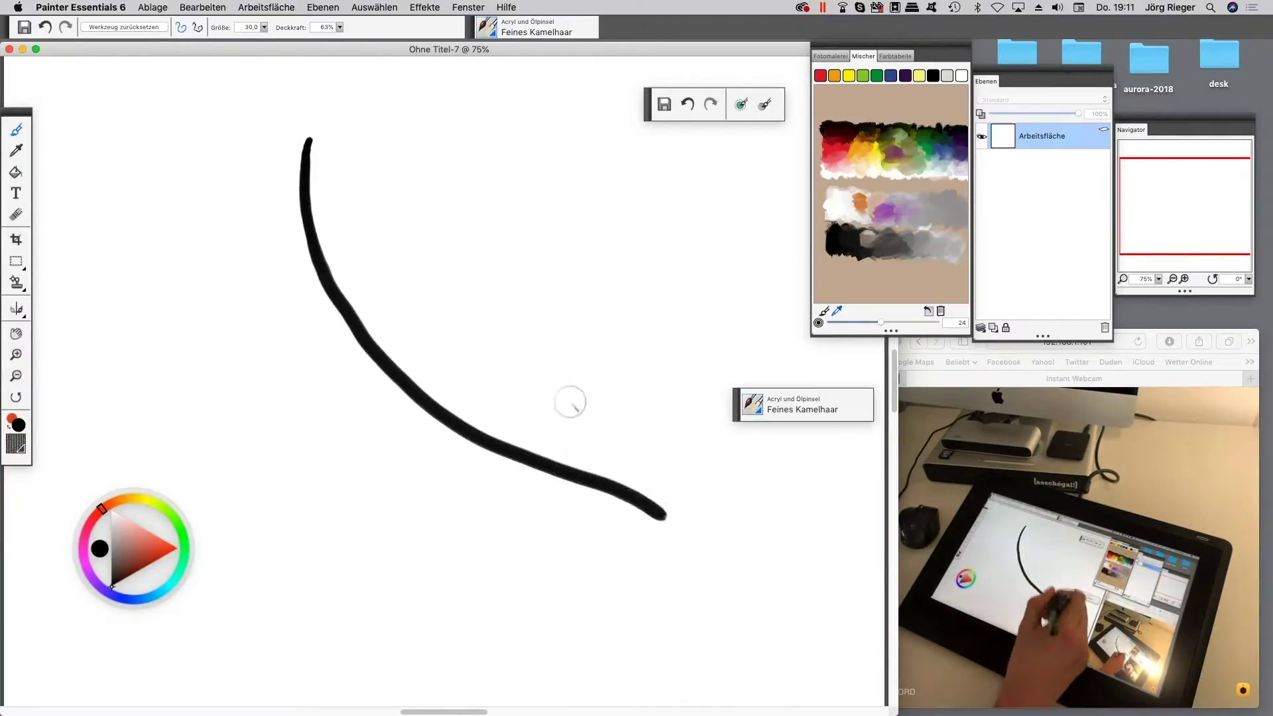
{"action": "left_click_drag", "start_coordinate": [477, 214], "coordinate": [478, 217]}
{"action": "left_click", "coordinate": [489, 228]}
{"action": "mouse_move", "coordinate": [511, 235]}
{"action": "left_mouse_down"}
{"action": "mouse_move", "coordinate": [502, 295]}
{"action": "mouse_move", "coordinate": [648, 464]}
{"action": "left_mouse_up"}
{"action": "mouse_move", "coordinate": [597, 141]}
{"action": "left_mouse_down"}
{"action": "mouse_move", "coordinate": [554, 197]}
{"action": "mouse_move", "coordinate": [594, 231]}
{"action": "mouse_move", "coordinate": [577, 259]}
{"action": "mouse_move", "coordinate": [641, 322]}
{"action": "mouse_move", "coordinate": [664, 376]}
{"action": "mouse_move", "coordinate": [636, 396]}
{"action": "mouse_move", "coordinate": [690, 434]}
{"action": "mouse_move", "coordinate": [677, 462]}
{"action": "left_mouse_up"}
{"action": "mouse_move", "coordinate": [437, 147]}
{"action": "left_mouse_down"}
{"action": "mouse_move", "coordinate": [369, 177]}
{"action": "mouse_move", "coordinate": [424, 239]}
{"action": "mouse_move", "coordinate": [406, 286]}
{"action": "left_mouse_up"}
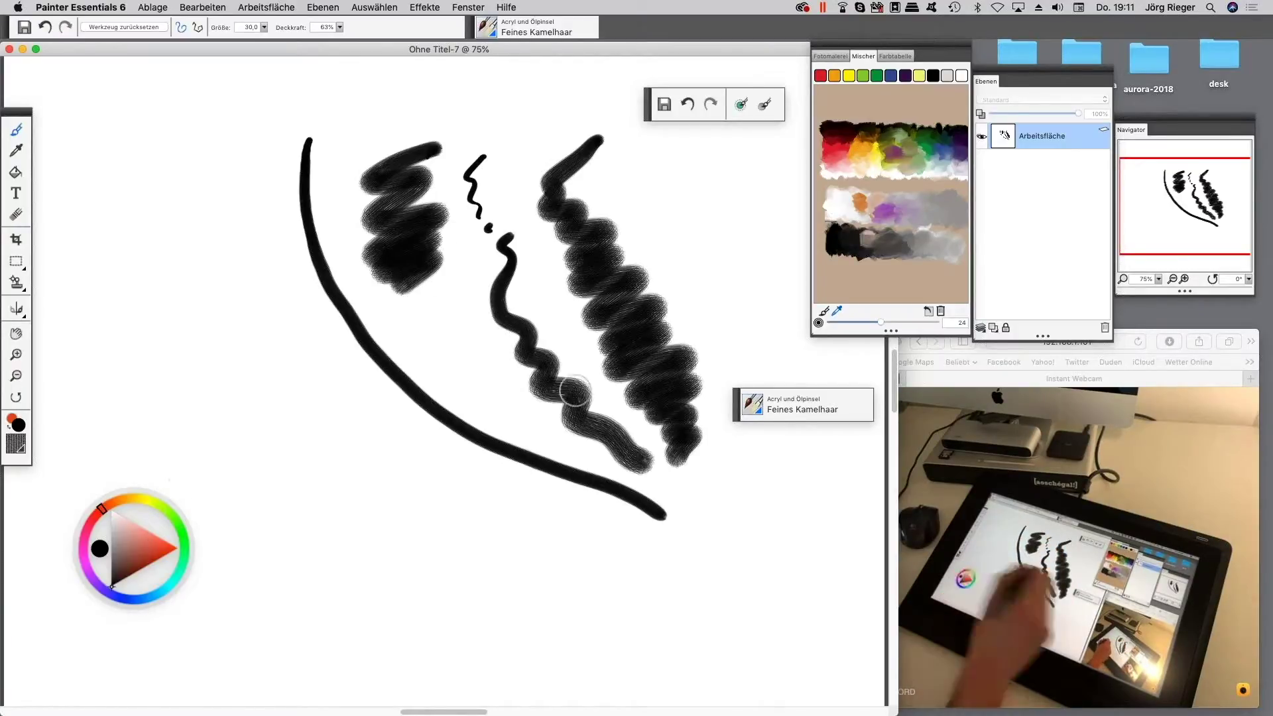
- Move the floating colour wheel beside the black strokes, try its enlarged display, and place it at normal size inside the painting area
{"action": "left_click_drag", "start_coordinate": [162, 525], "coordinate": [220, 262]}
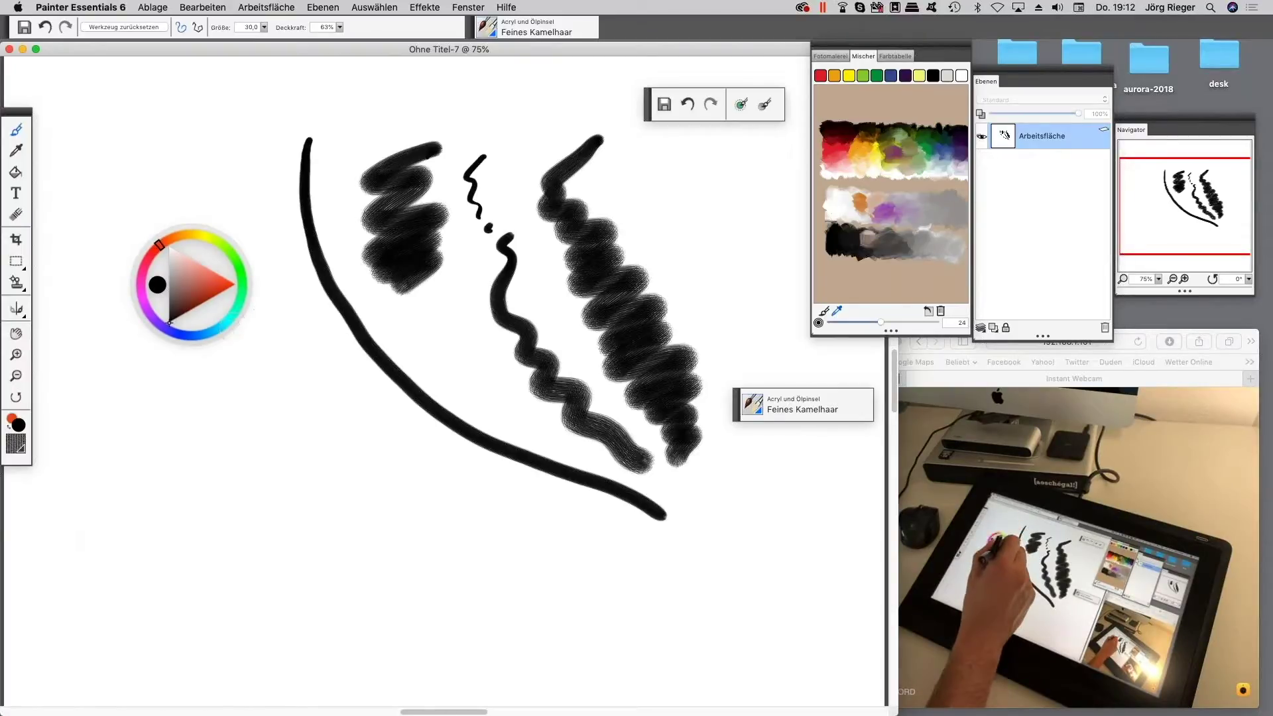
{"action": "mouse_move", "coordinate": [236, 323]}
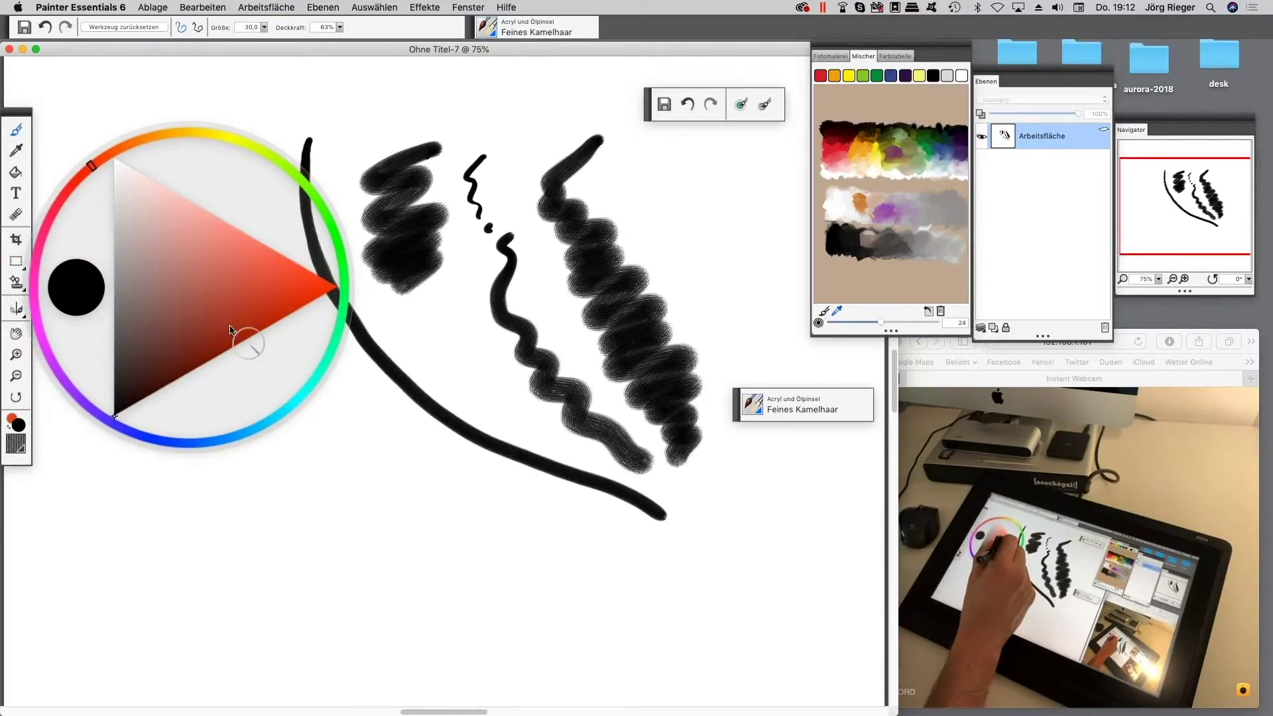
{"action": "left_click_drag", "start_coordinate": [207, 267], "coordinate": [376, 432]}
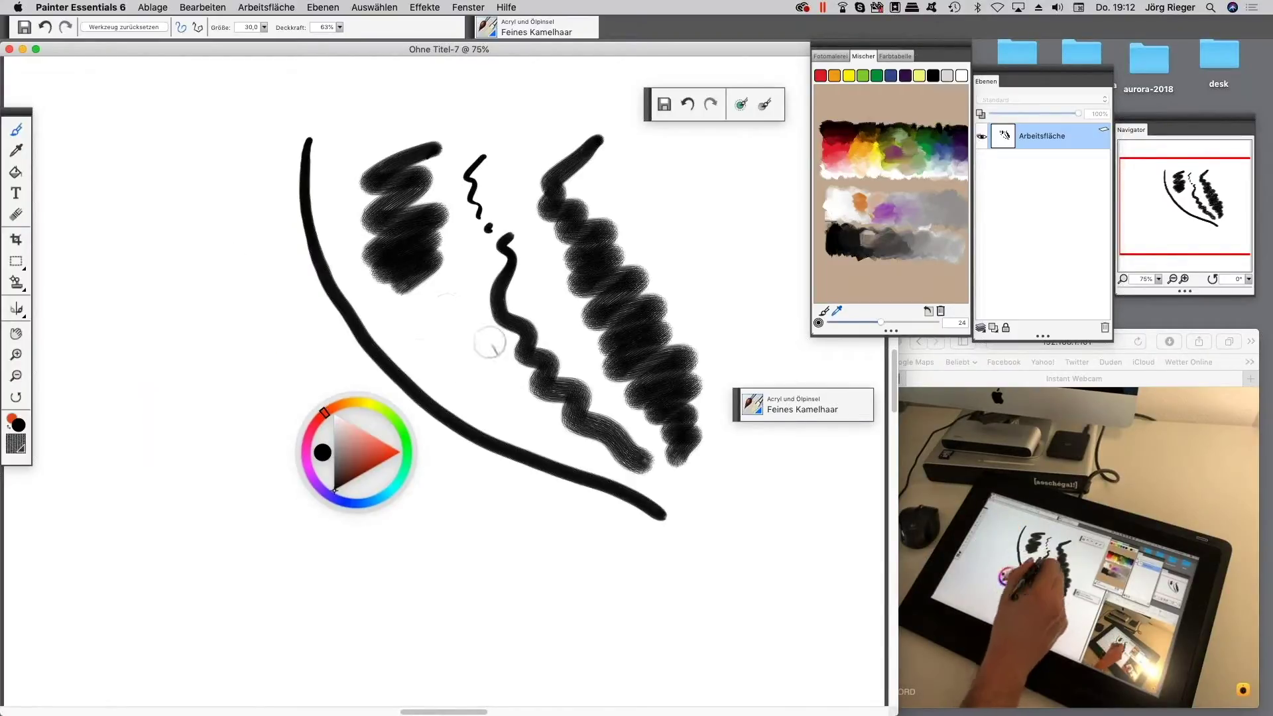
- Choose a red in the colour wheel and paint a small patch between the long curve and the wavy stroke
{"action": "key", "text": "super+plus"}
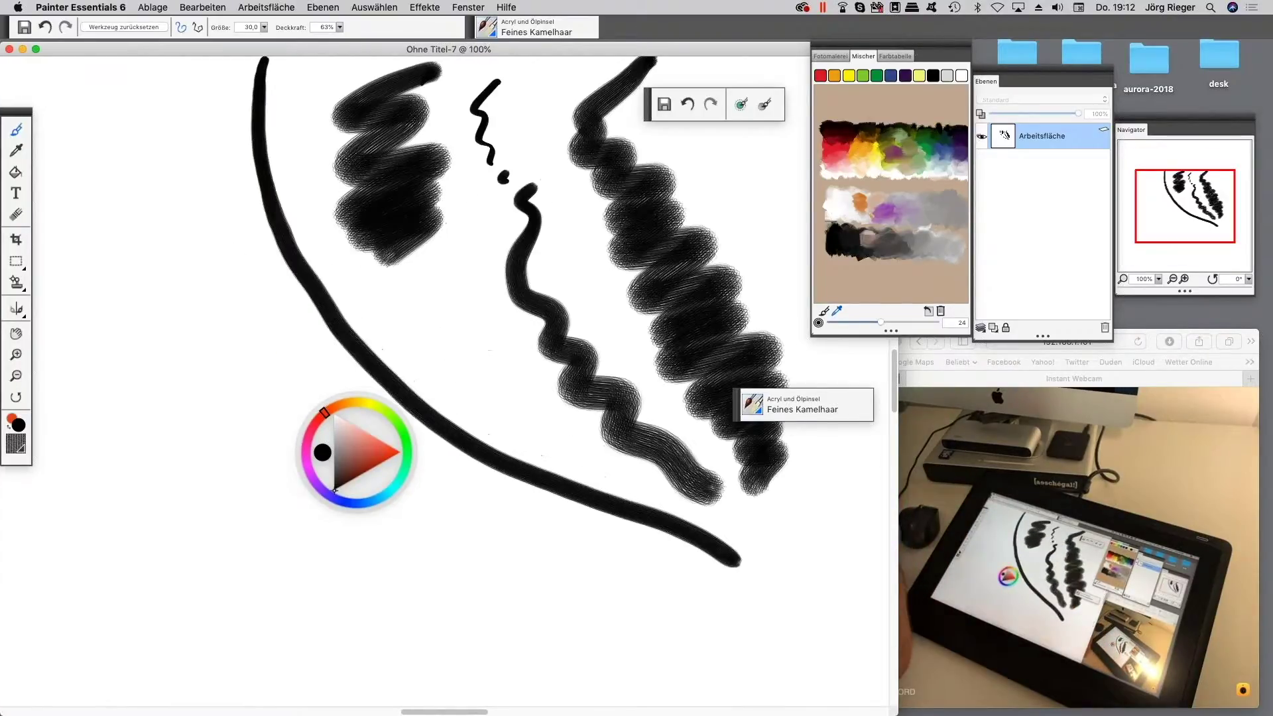
{"action": "key", "text": "super+plus"}
{"action": "left_click", "coordinate": [376, 452]}
{"action": "left_click_drag", "start_coordinate": [426, 264], "coordinate": [428, 323]}
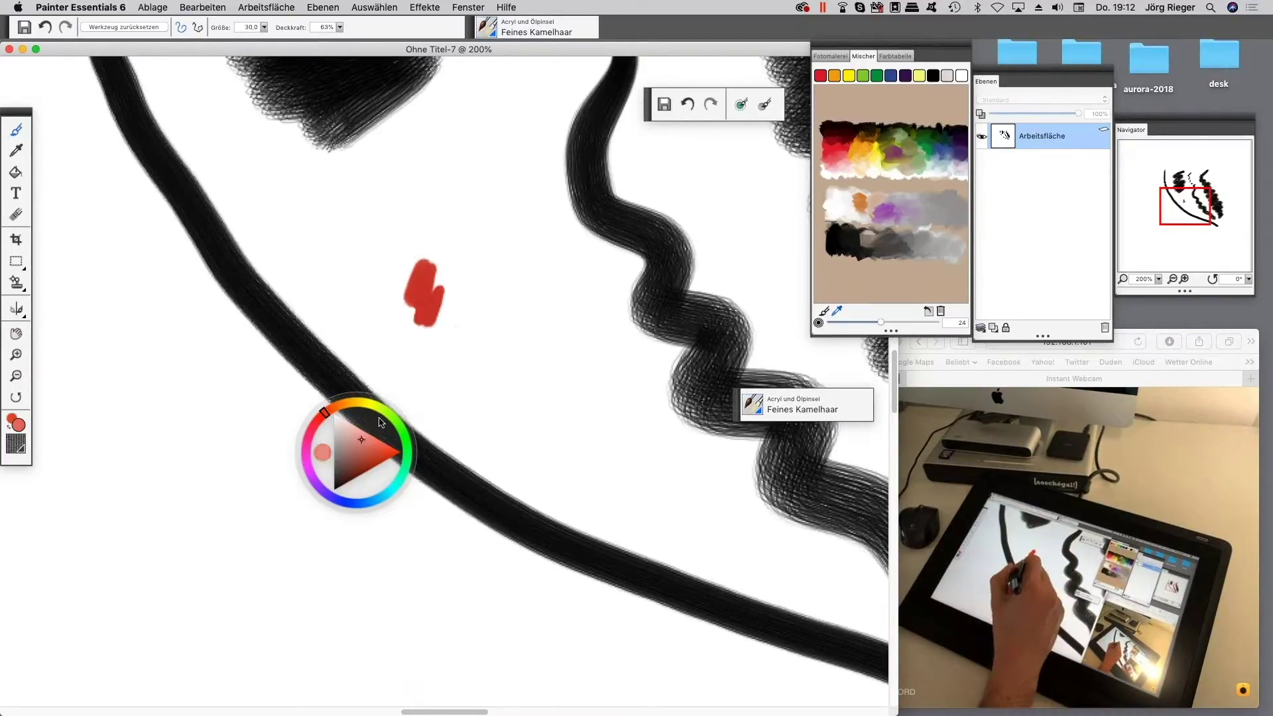
- Move the colour wheel closer to the red patch and paint adjoining light red and dark red swatches
{"action": "left_click_drag", "start_coordinate": [379, 422], "coordinate": [415, 381]}
{"action": "mouse_move", "coordinate": [443, 303]}
{"action": "left_mouse_down"}
{"action": "mouse_move", "coordinate": [469, 298]}
{"action": "mouse_move", "coordinate": [449, 321]}
{"action": "mouse_move", "coordinate": [470, 299]}
{"action": "mouse_move", "coordinate": [462, 343]}
{"action": "mouse_move", "coordinate": [474, 344]}
{"action": "mouse_move", "coordinate": [457, 339]}
{"action": "mouse_move", "coordinate": [467, 348]}
{"action": "mouse_move", "coordinate": [480, 301]}
{"action": "mouse_move", "coordinate": [482, 340]}
{"action": "mouse_move", "coordinate": [493, 303]}
{"action": "mouse_move", "coordinate": [486, 342]}
{"action": "mouse_move", "coordinate": [501, 307]}
{"action": "mouse_move", "coordinate": [483, 363]}
{"action": "mouse_move", "coordinate": [509, 318]}
{"action": "mouse_move", "coordinate": [504, 347]}
{"action": "mouse_move", "coordinate": [497, 321]}
{"action": "left_mouse_up"}
{"action": "left_click", "coordinate": [414, 411]}
{"action": "left_click", "coordinate": [401, 422]}
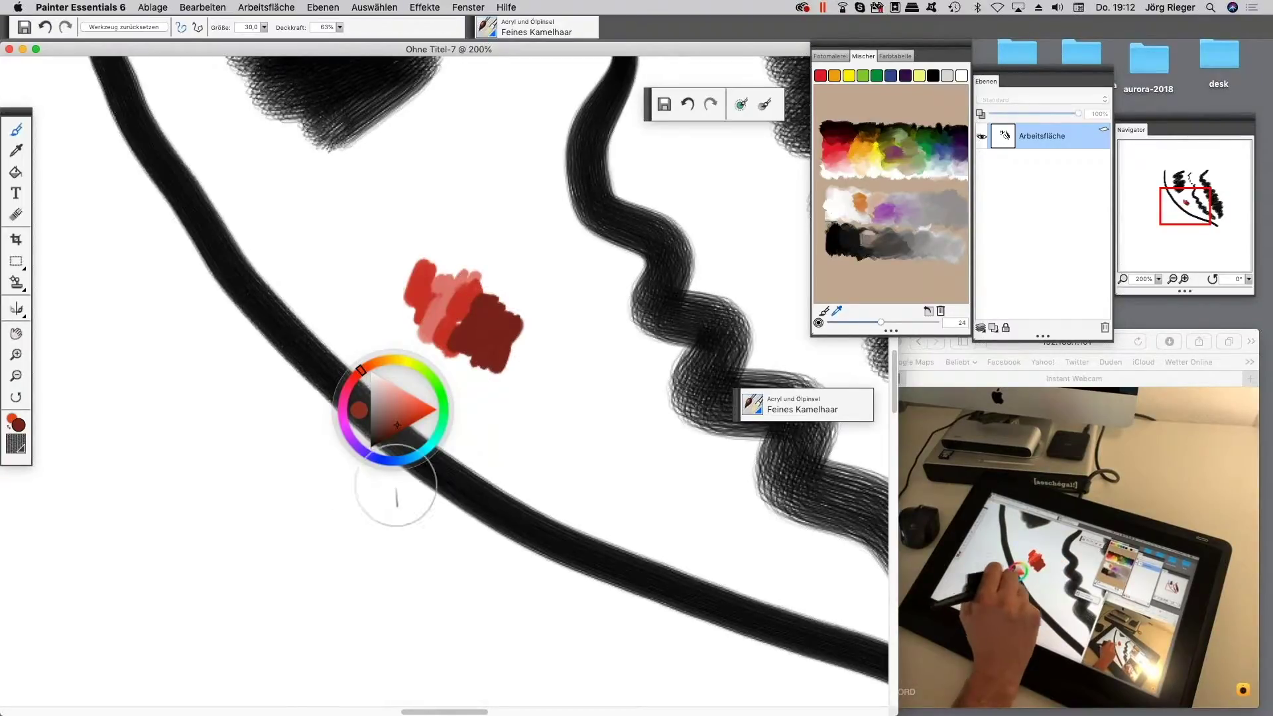
{"action": "key", "text": "super+m"}
{"action": "key", "text": "super+m"}
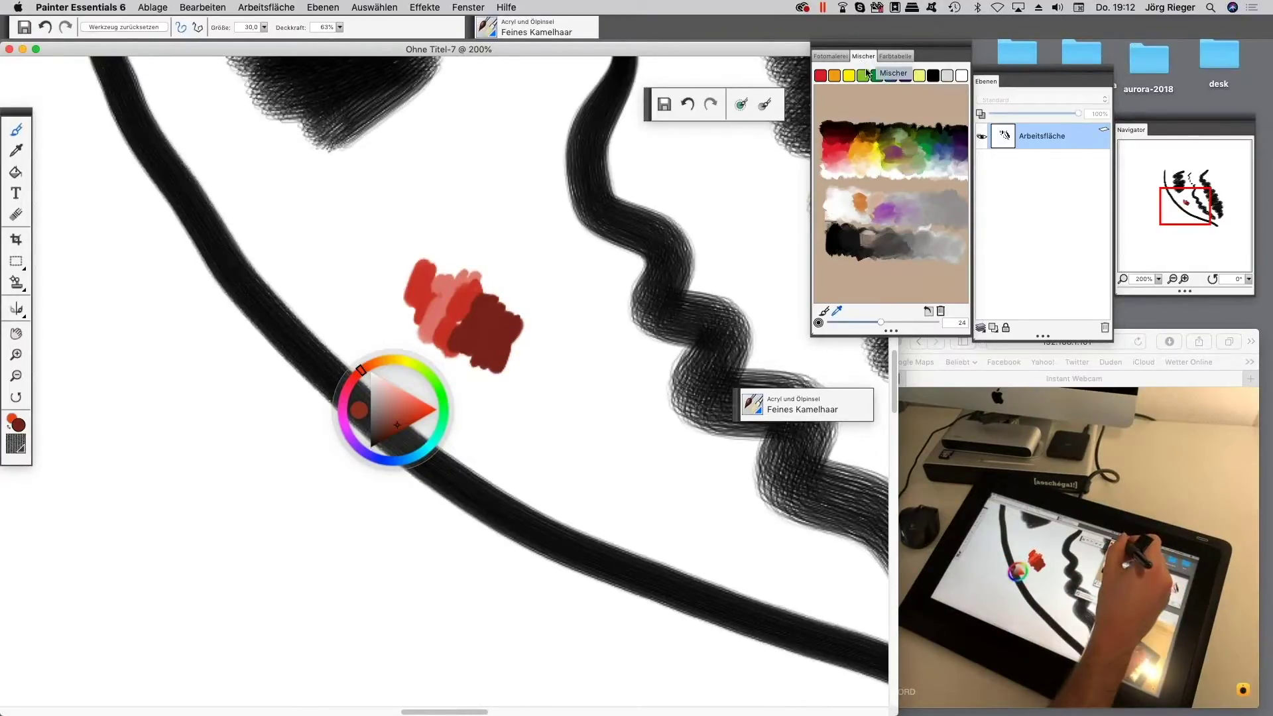
- Undock the Mischer beside the colour wheel, sample an orange from its mixed paint, and paint orange patches below the red swatches
{"action": "left_click_drag", "start_coordinate": [867, 58], "coordinate": [248, 312]}
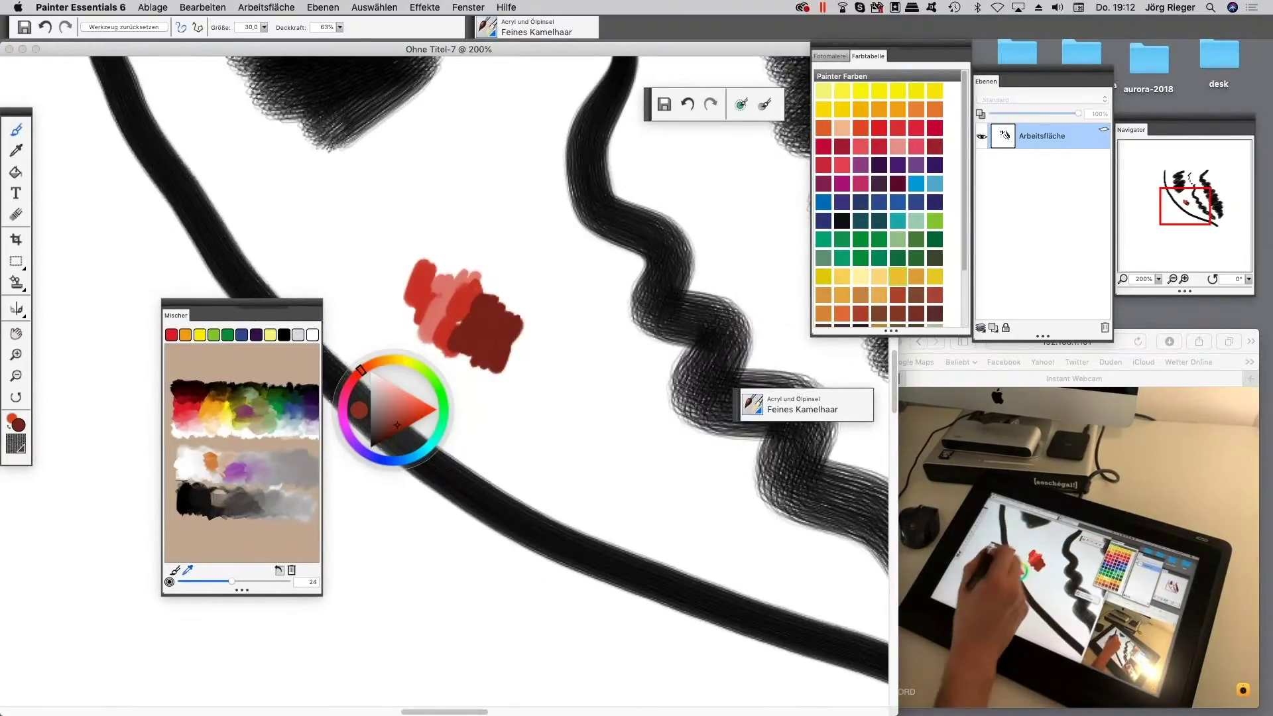
{"action": "left_click", "coordinate": [224, 397]}
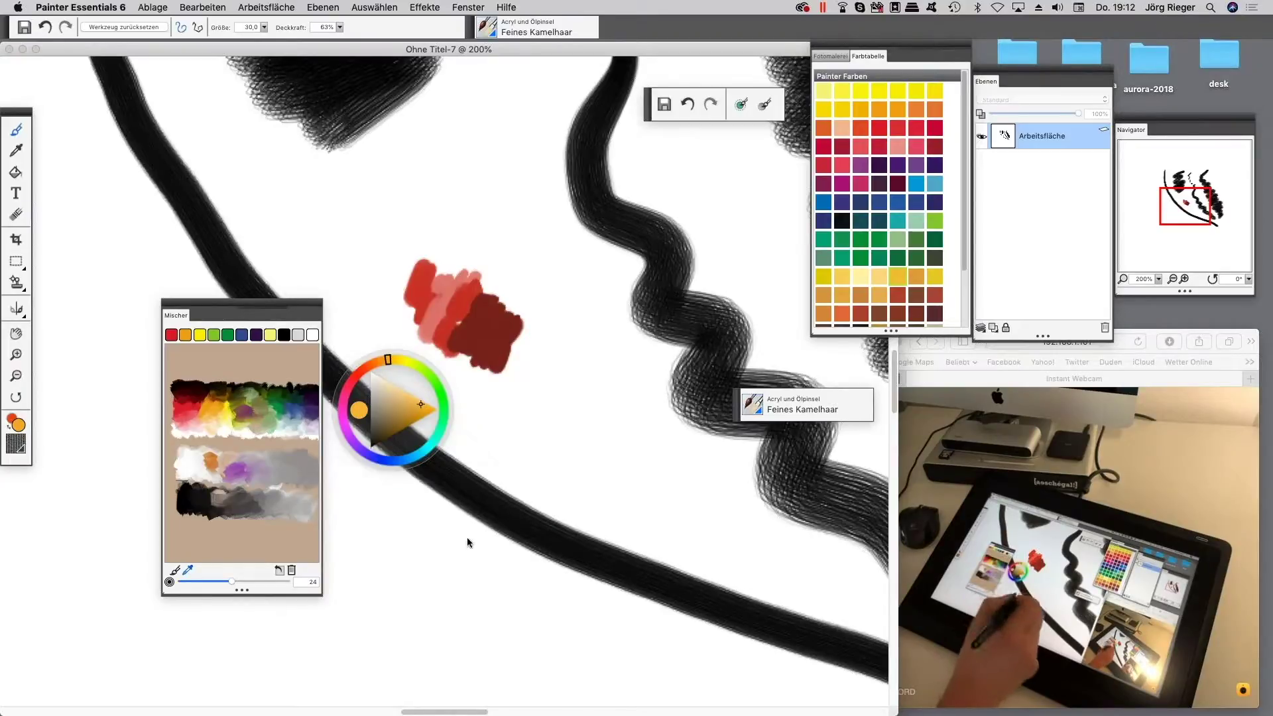
{"action": "left_click", "coordinate": [258, 405]}
{"action": "left_click", "coordinate": [224, 399]}
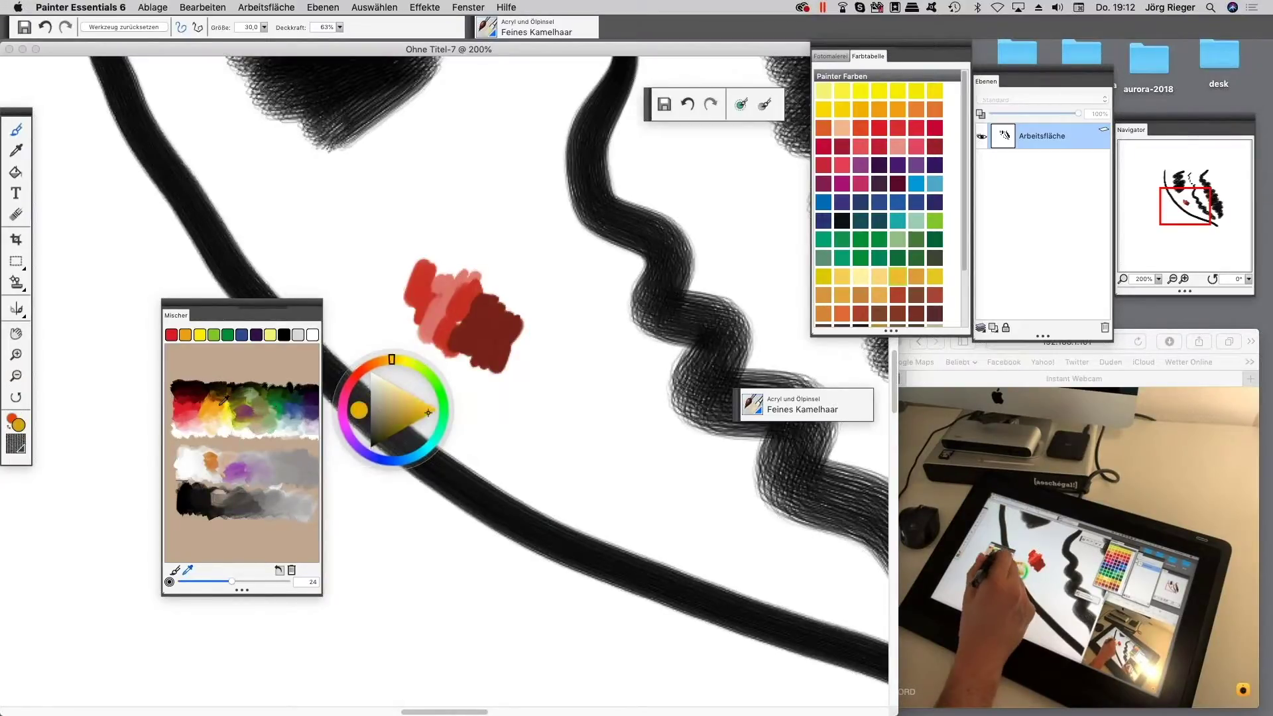
{"action": "mouse_move", "coordinate": [487, 415]}
{"action": "left_mouse_down"}
{"action": "mouse_move", "coordinate": [500, 368]}
{"action": "mouse_move", "coordinate": [510, 393]}
{"action": "mouse_move", "coordinate": [518, 353]}
{"action": "mouse_move", "coordinate": [532, 372]}
{"action": "mouse_move", "coordinate": [516, 382]}
{"action": "mouse_move", "coordinate": [526, 348]}
{"action": "mouse_move", "coordinate": [518, 396]}
{"action": "mouse_move", "coordinate": [569, 404]}
{"action": "mouse_move", "coordinate": [556, 356]}
{"action": "mouse_move", "coordinate": [583, 411]}
{"action": "left_mouse_up"}
- Sample another orange from the Mischer, shift its hue to yellow-green, and paint a patch over the orange area
{"action": "left_click", "coordinate": [212, 403]}
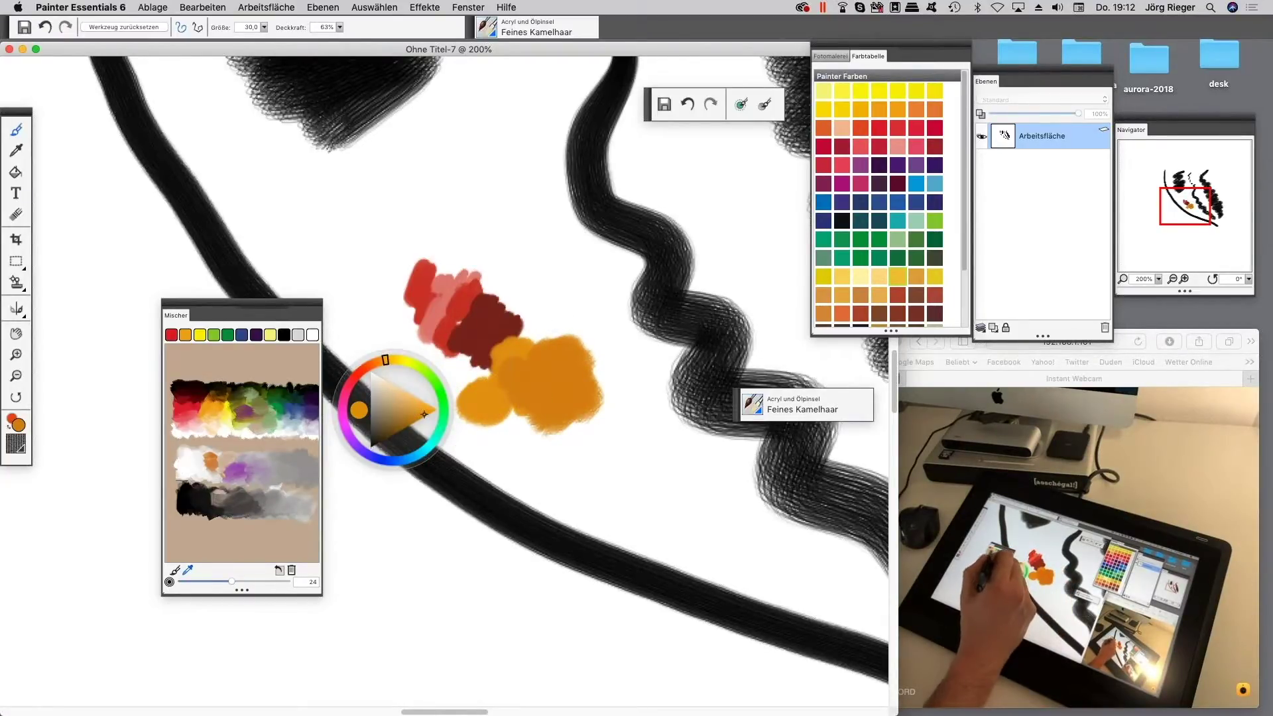
{"action": "mouse_move", "coordinate": [391, 360]}
{"action": "left_mouse_down"}
{"action": "mouse_move", "coordinate": [433, 381]}
{"action": "mouse_move", "coordinate": [412, 363]}
{"action": "left_mouse_up"}
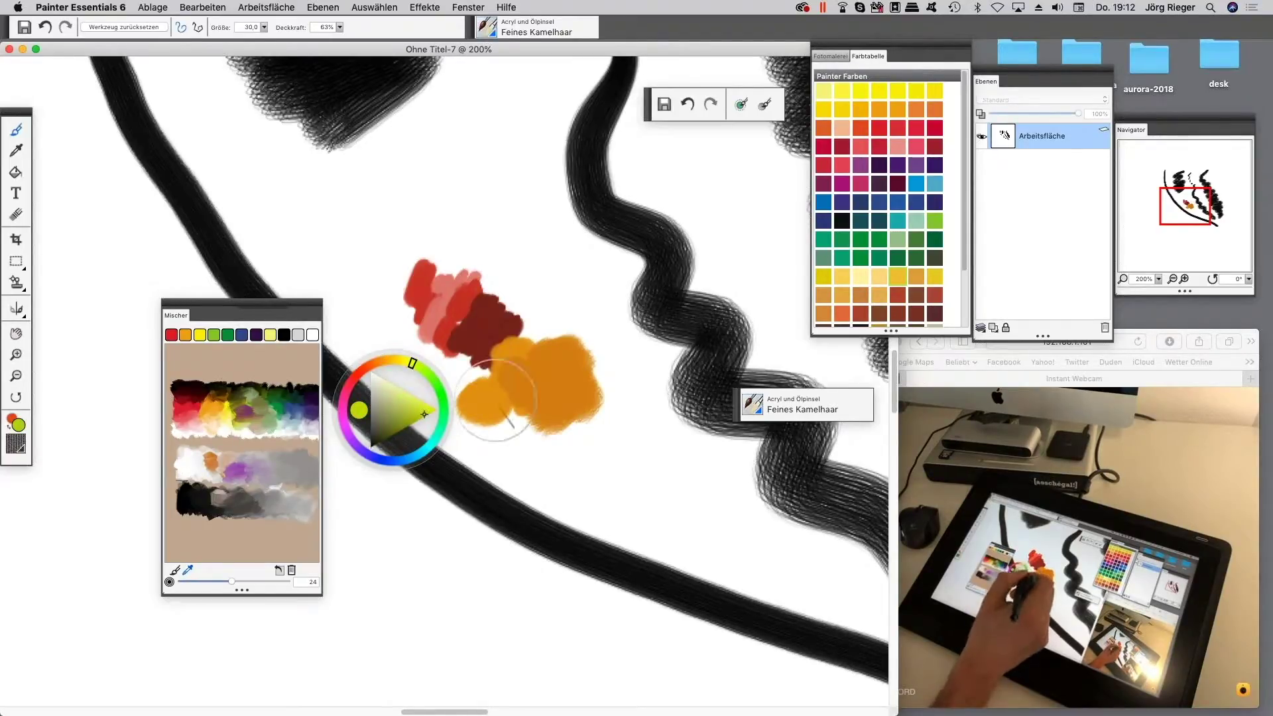
{"action": "mouse_move", "coordinate": [518, 399]}
{"action": "left_mouse_down"}
{"action": "mouse_move", "coordinate": [545, 415]}
{"action": "mouse_move", "coordinate": [539, 403]}
{"action": "mouse_move", "coordinate": [559, 415]}
{"action": "mouse_move", "coordinate": [539, 443]}
{"action": "mouse_move", "coordinate": [558, 426]}
{"action": "mouse_move", "coordinate": [510, 447]}
{"action": "mouse_move", "coordinate": [523, 414]}
{"action": "mouse_move", "coordinate": [565, 420]}
{"action": "left_mouse_up"}
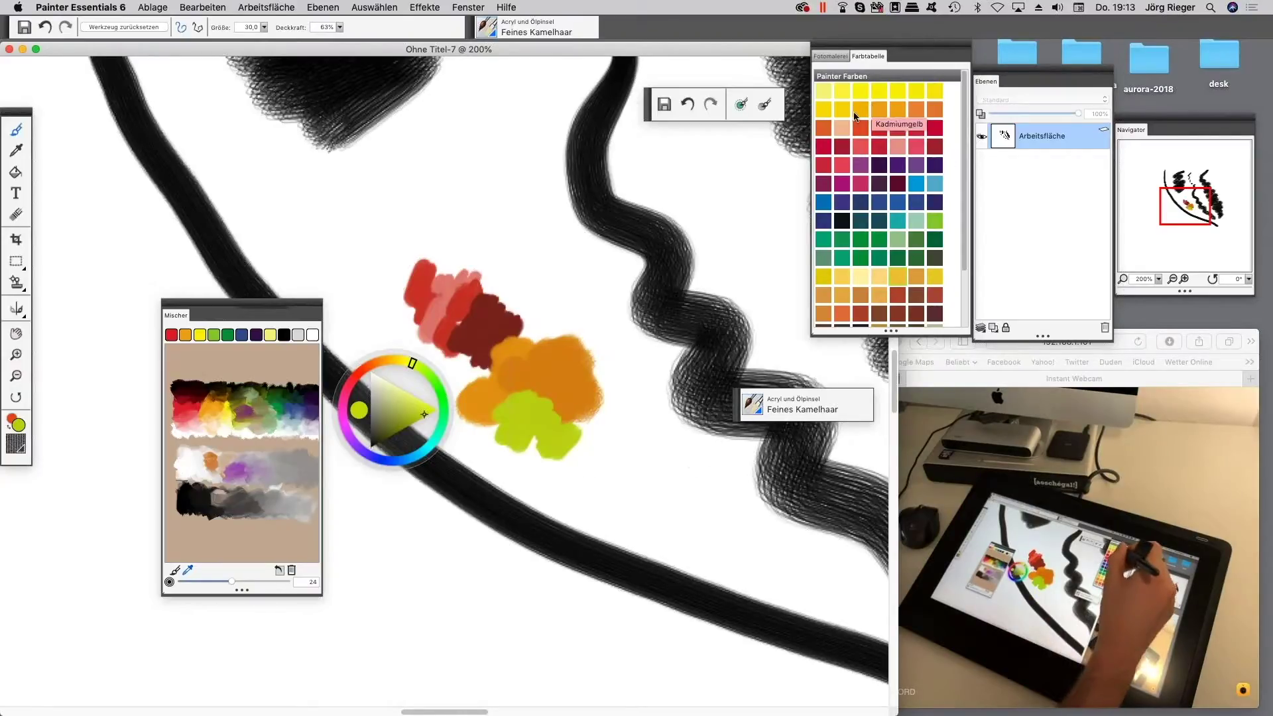
- Choose a red from the Painter Farben colour set and paint it over the orange and green patches
{"action": "mouse_move", "coordinate": [964, 189]}
{"action": "left_mouse_down"}
{"action": "mouse_move", "coordinate": [965, 232]}
{"action": "mouse_move", "coordinate": [964, 183]}
{"action": "left_mouse_up"}
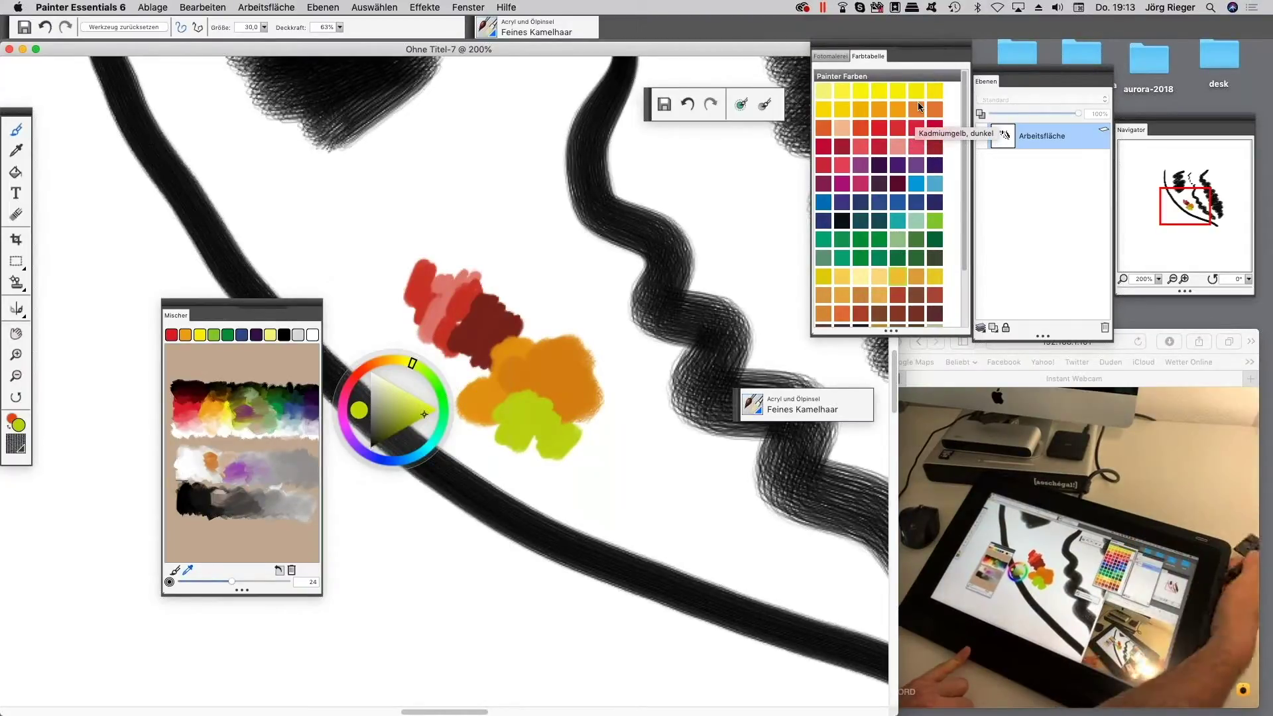
{"action": "left_click", "coordinate": [898, 128]}
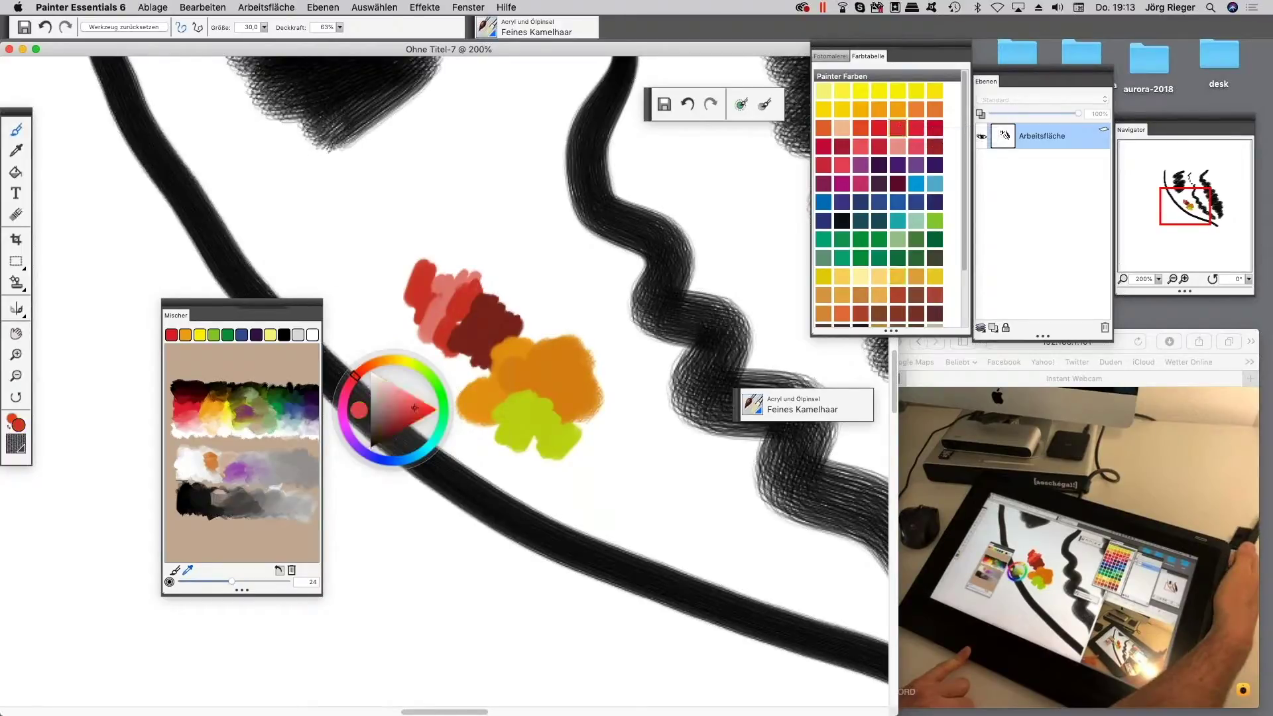
{"action": "mouse_move", "coordinate": [509, 328]}
{"action": "left_mouse_down"}
{"action": "mouse_move", "coordinate": [485, 393]}
{"action": "mouse_move", "coordinate": [465, 408]}
{"action": "left_mouse_up"}
- Choose a blue from the Painter Farben set, paint patches above and below the orange area, and move the colour wheel clear of the swatches
{"action": "left_click", "coordinate": [860, 183]}
{"action": "left_click", "coordinate": [879, 202]}
{"action": "mouse_move", "coordinate": [514, 305]}
{"action": "left_mouse_down"}
{"action": "mouse_move", "coordinate": [568, 298]}
{"action": "mouse_move", "coordinate": [564, 325]}
{"action": "left_mouse_up"}
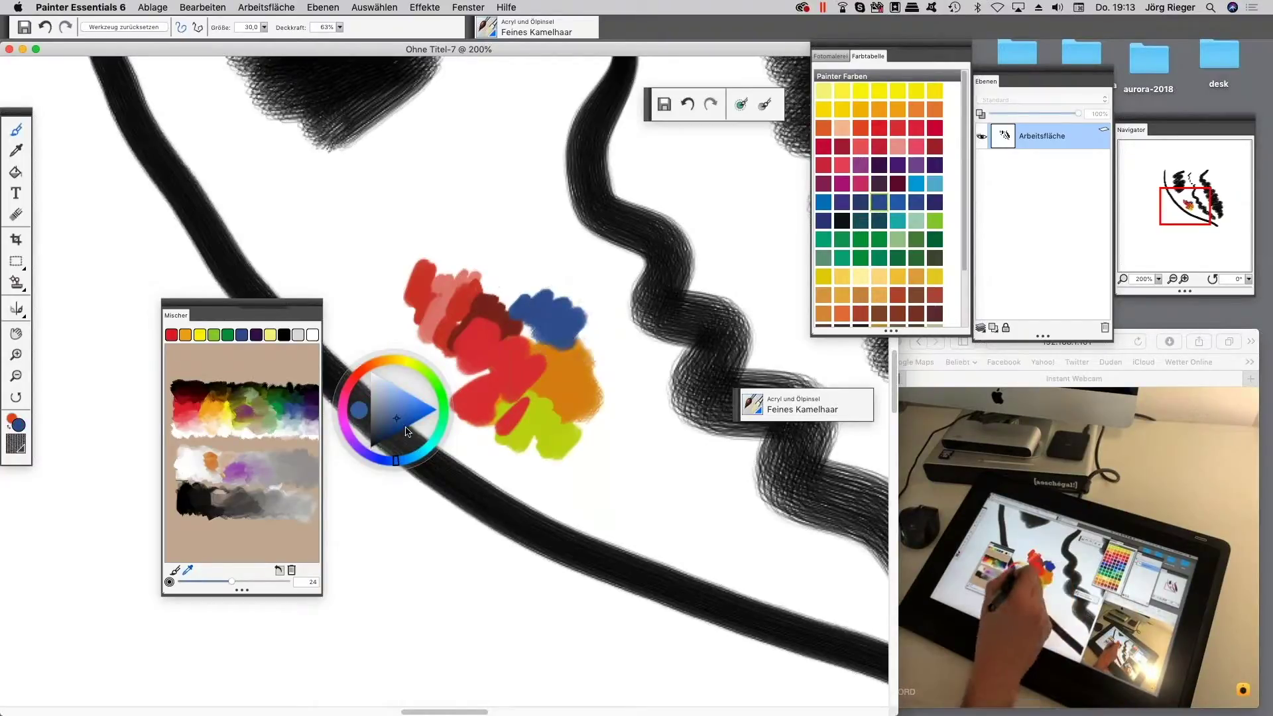
{"action": "left_click_drag", "start_coordinate": [424, 427], "coordinate": [455, 584]}
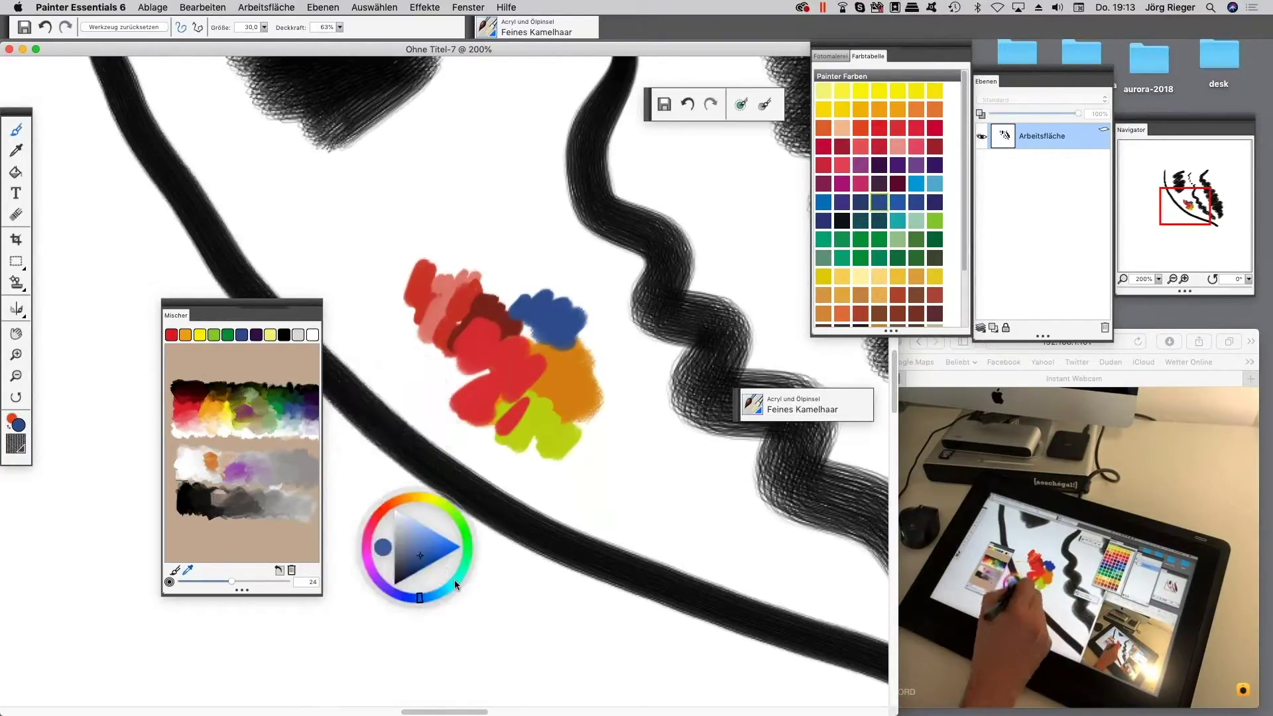
{"action": "mouse_move", "coordinate": [557, 424]}
{"action": "left_mouse_down"}
{"action": "mouse_move", "coordinate": [554, 440]}
{"action": "mouse_move", "coordinate": [584, 425]}
{"action": "left_mouse_up"}
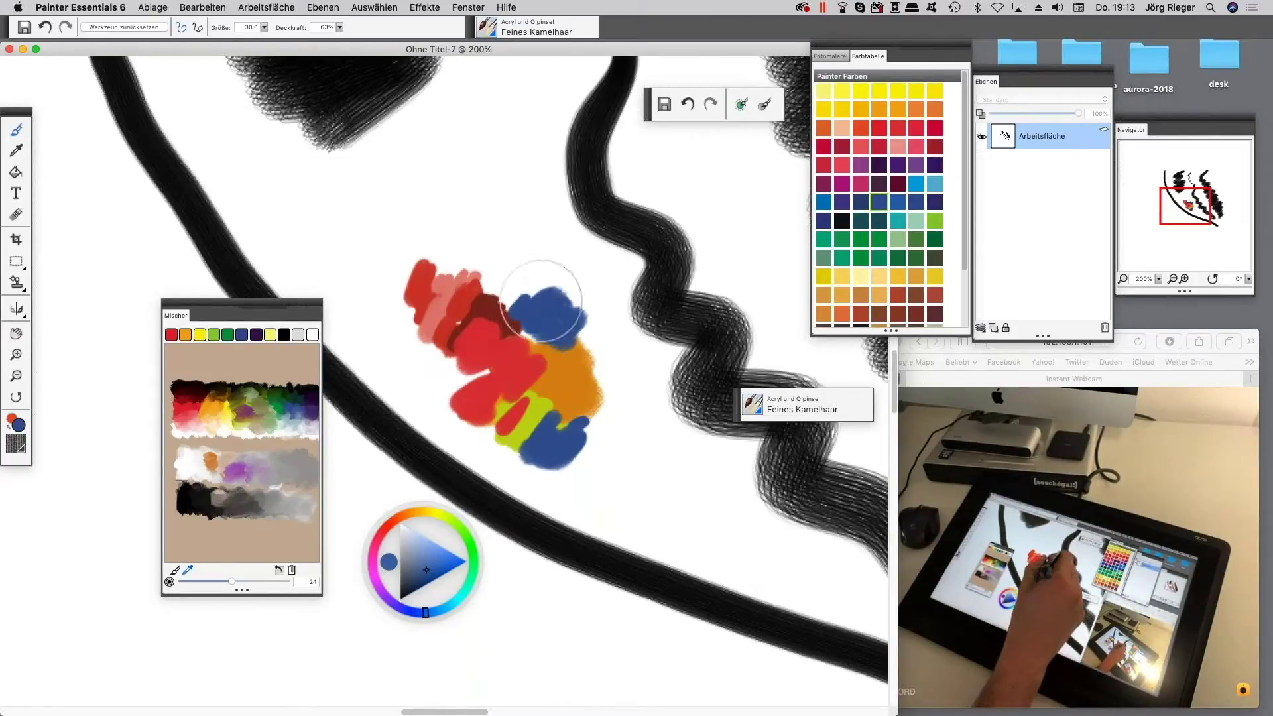
- Erase the upper blue patch with the Eraser, then switch back to the brush and repaint the area in blue
{"action": "key", "text": "n"}
{"action": "mouse_move", "coordinate": [523, 308]}
{"action": "left_mouse_down"}
{"action": "mouse_move", "coordinate": [546, 285]}
{"action": "mouse_move", "coordinate": [503, 319]}
{"action": "mouse_move", "coordinate": [537, 337]}
{"action": "mouse_move", "coordinate": [577, 331]}
{"action": "mouse_move", "coordinate": [584, 378]}
{"action": "mouse_move", "coordinate": [605, 404]}
{"action": "left_mouse_up"}
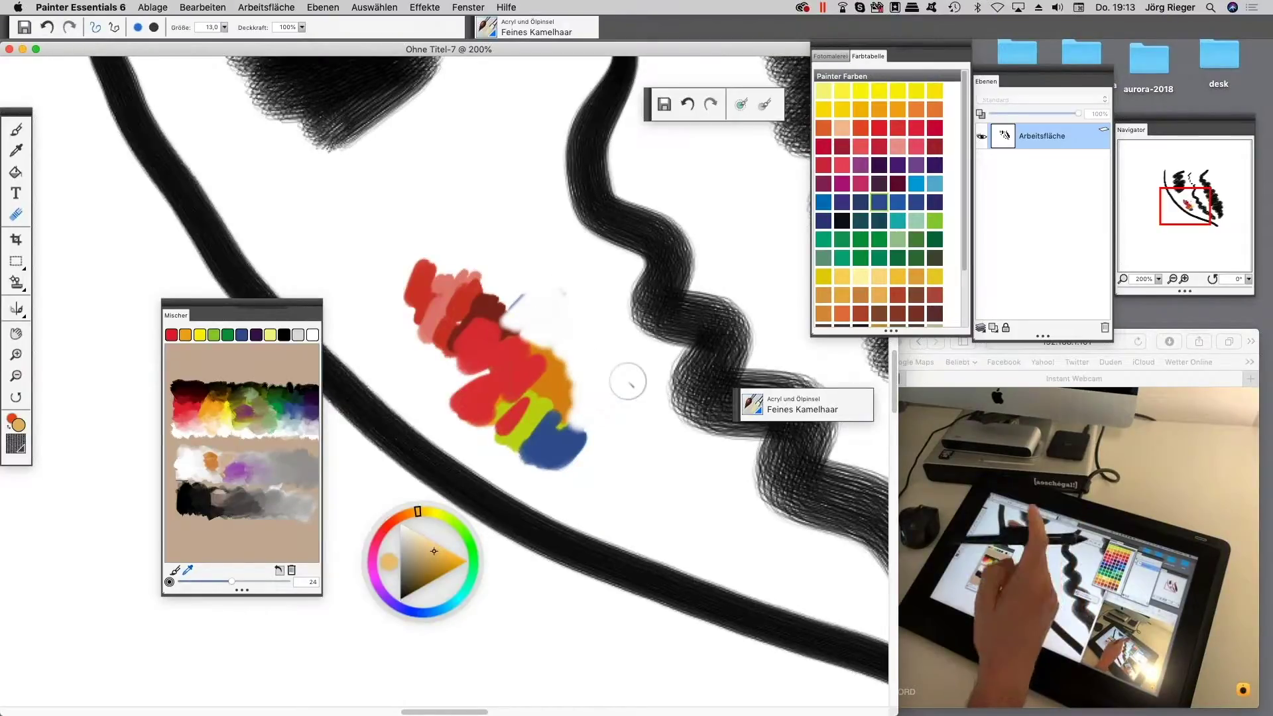
{"action": "key", "text": "b"}
{"action": "mouse_move", "coordinate": [546, 293]}
{"action": "left_mouse_down"}
{"action": "mouse_move", "coordinate": [534, 299]}
{"action": "mouse_move", "coordinate": [549, 346]}
{"action": "mouse_move", "coordinate": [548, 296]}
{"action": "mouse_move", "coordinate": [582, 296]}
{"action": "left_mouse_up"}
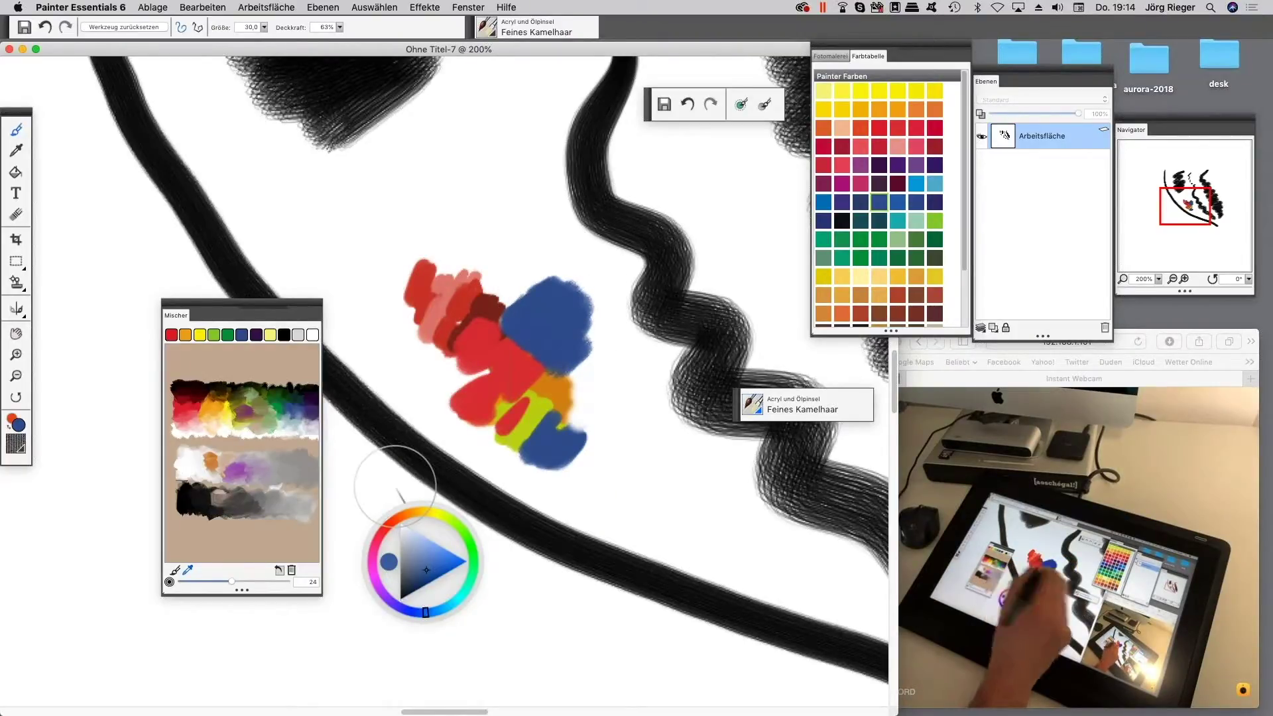
{"action": "mouse_move", "coordinate": [568, 346]}
{"action": "left_mouse_down"}
{"action": "mouse_move", "coordinate": [568, 372]}
{"action": "mouse_move", "coordinate": [614, 333]}
{"action": "left_mouse_up"}
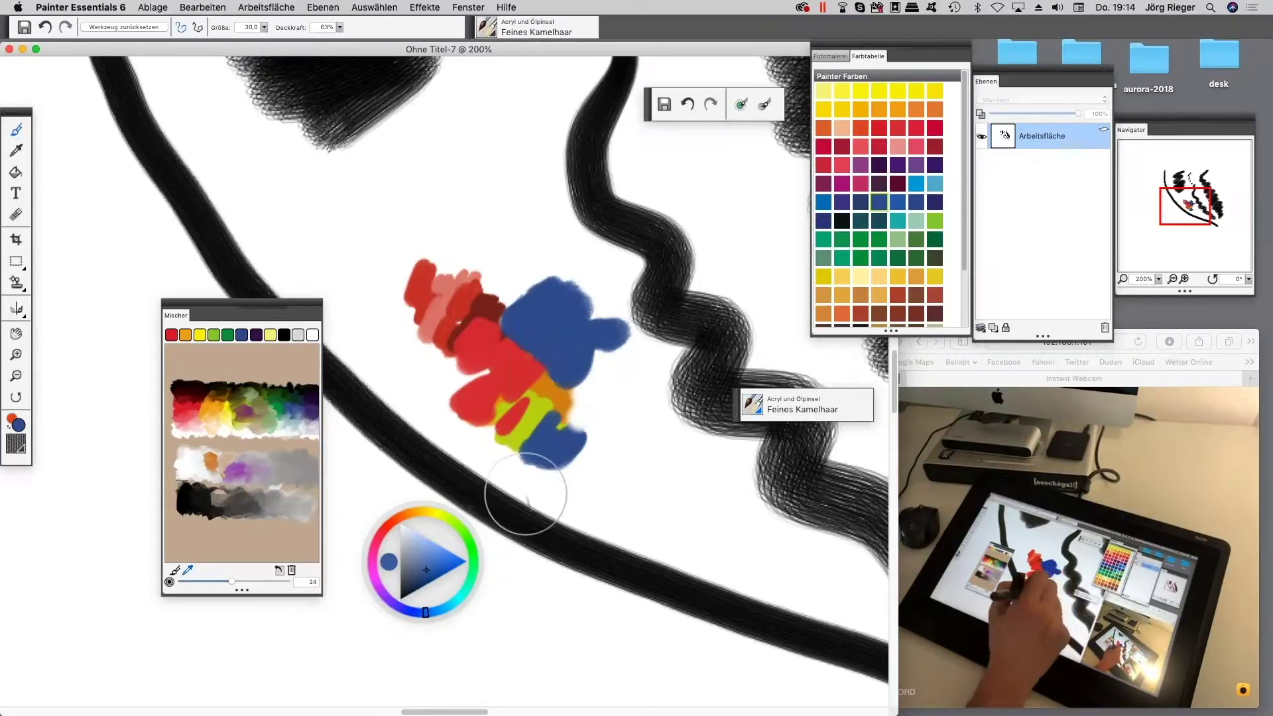
{"action": "left_click", "coordinate": [413, 432]}
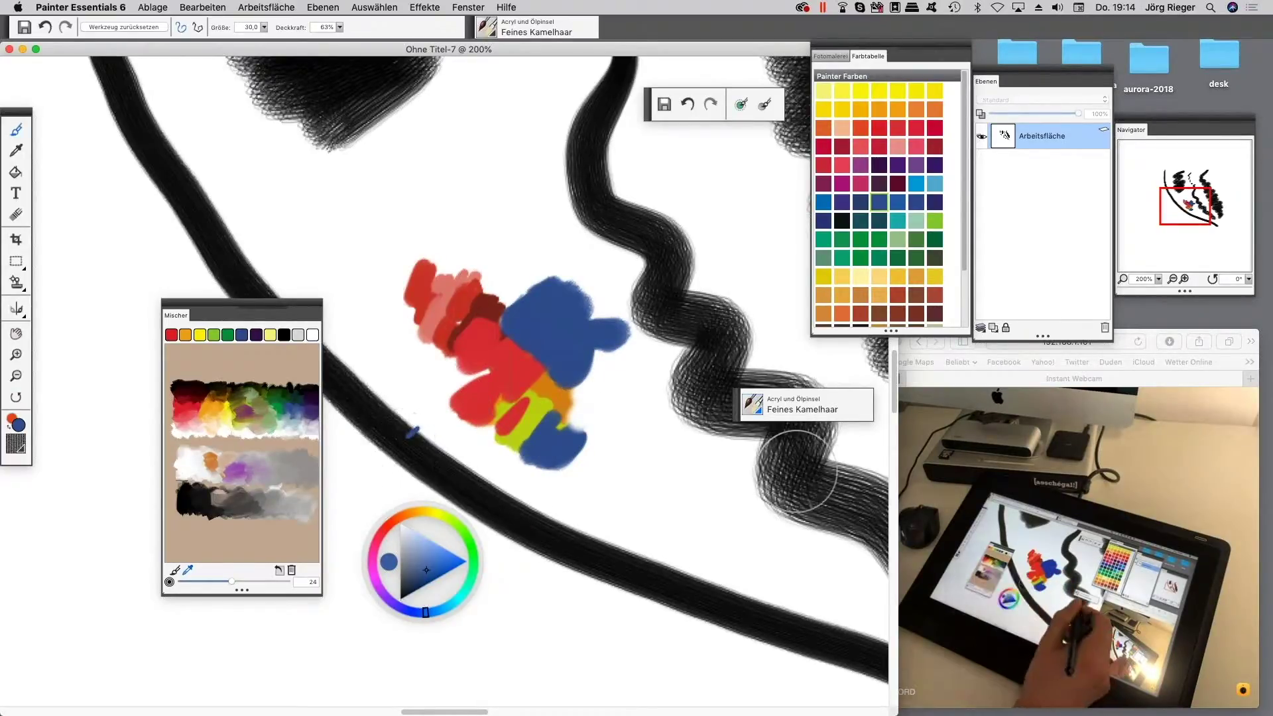
- Display the Fotomalerei panel and close the test painting without saving the changes
{"action": "left_click", "coordinate": [836, 56]}
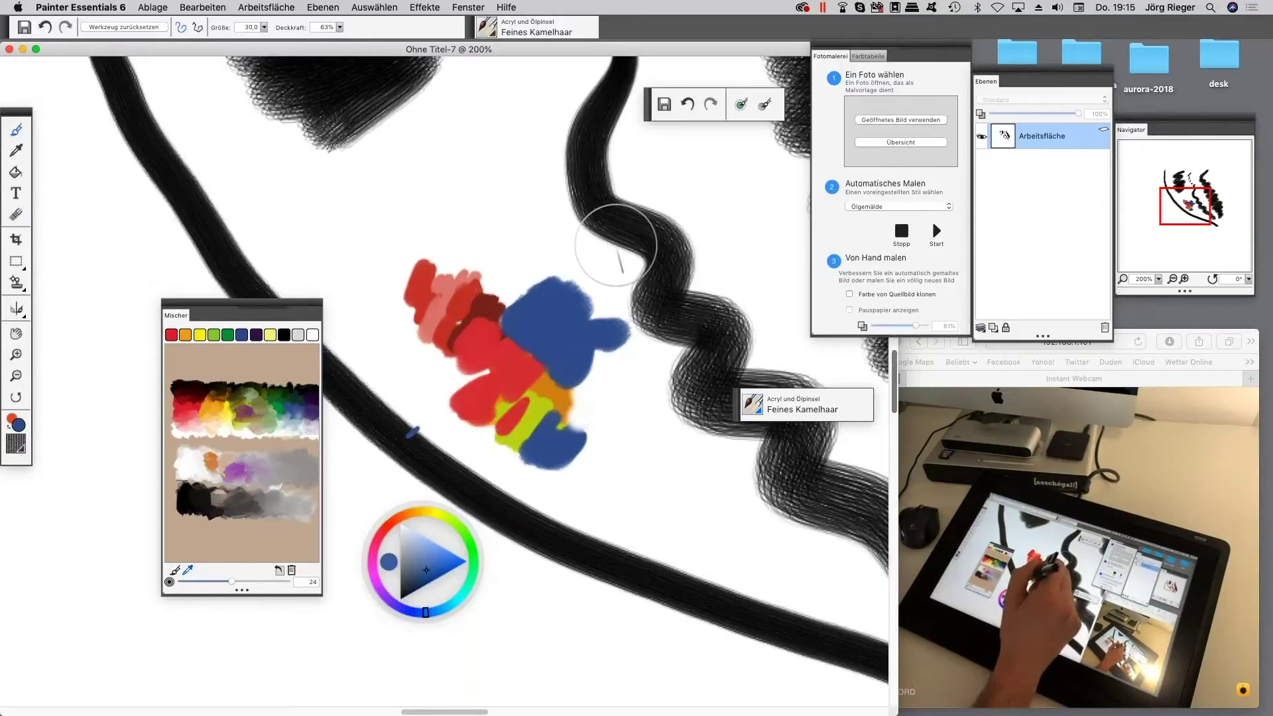
{"action": "mouse_move", "coordinate": [505, 381]}
{"action": "left_mouse_down"}
{"action": "mouse_move", "coordinate": [527, 318]}
{"action": "mouse_move", "coordinate": [480, 431]}
{"action": "mouse_move", "coordinate": [494, 409]}
{"action": "left_mouse_up"}
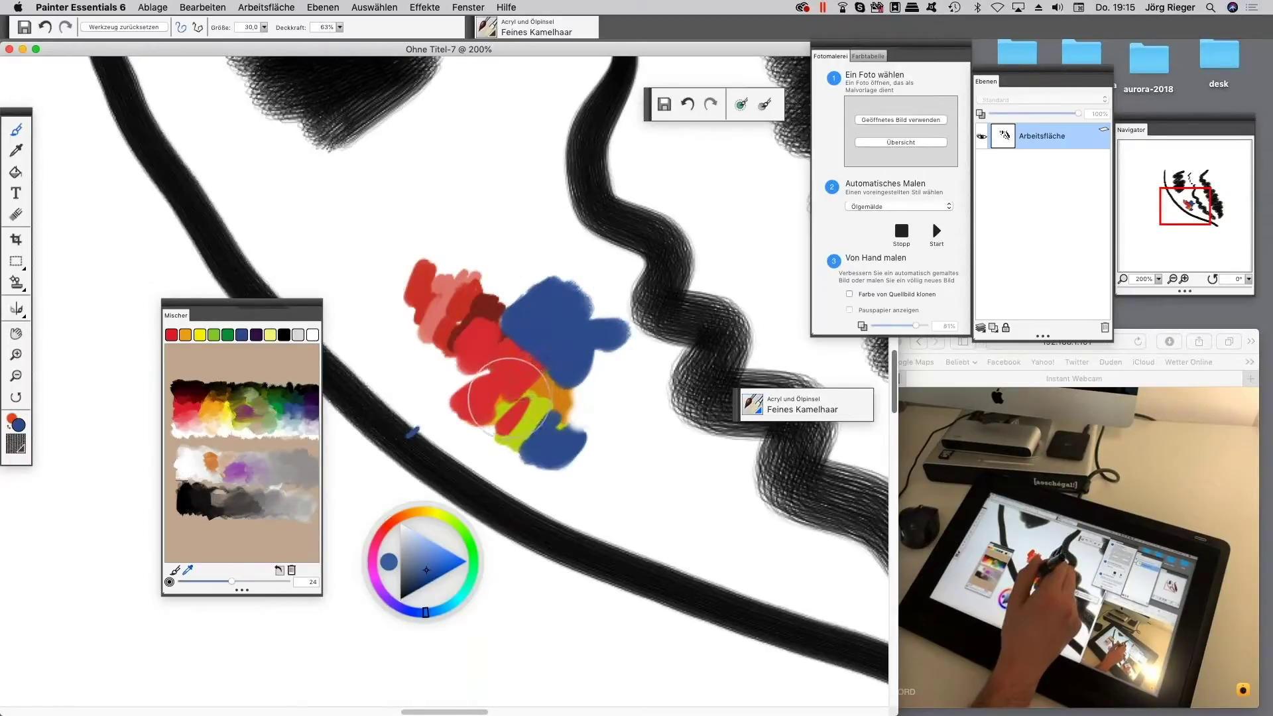
{"action": "left_click", "coordinate": [9, 49]}
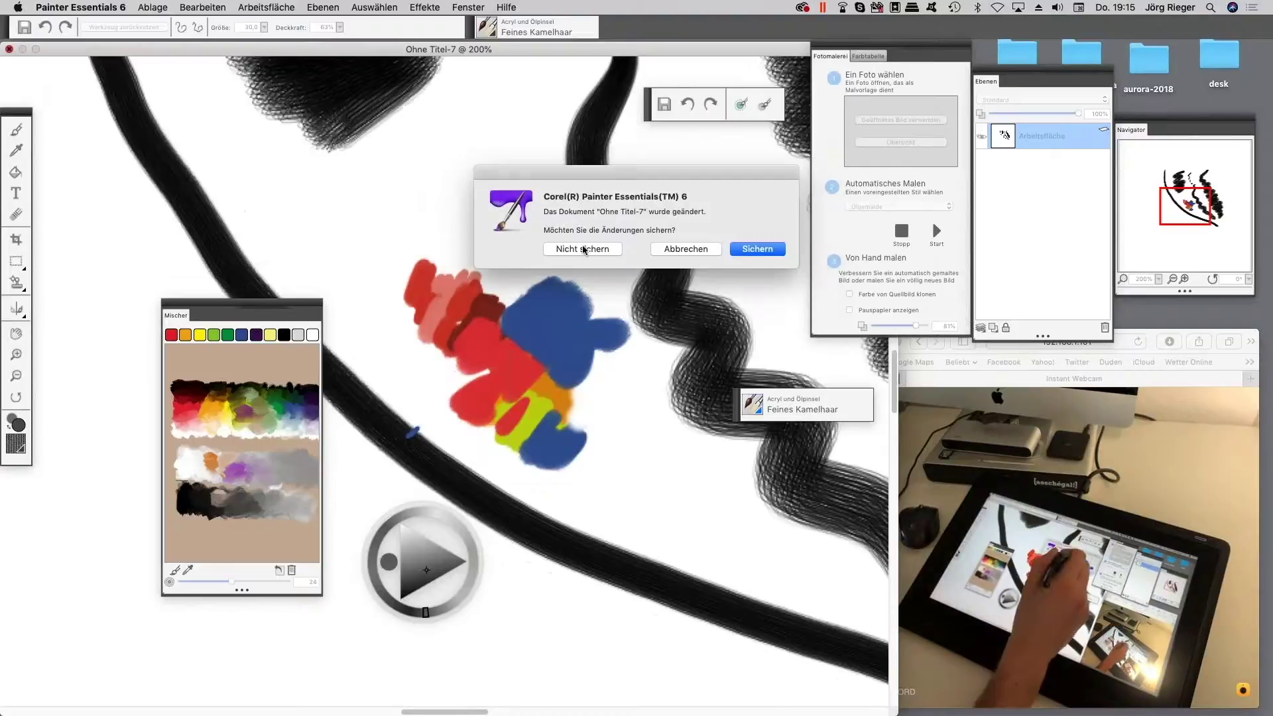
{"action": "left_click", "coordinate": [583, 249]}
- Reposition the Fotomalerei panel and load the castle photo beispielmotiv-autopai…-klein.jpg from the beispielmotive folder as the painting source
{"action": "left_click_drag", "start_coordinate": [922, 49], "coordinate": [863, 115]}
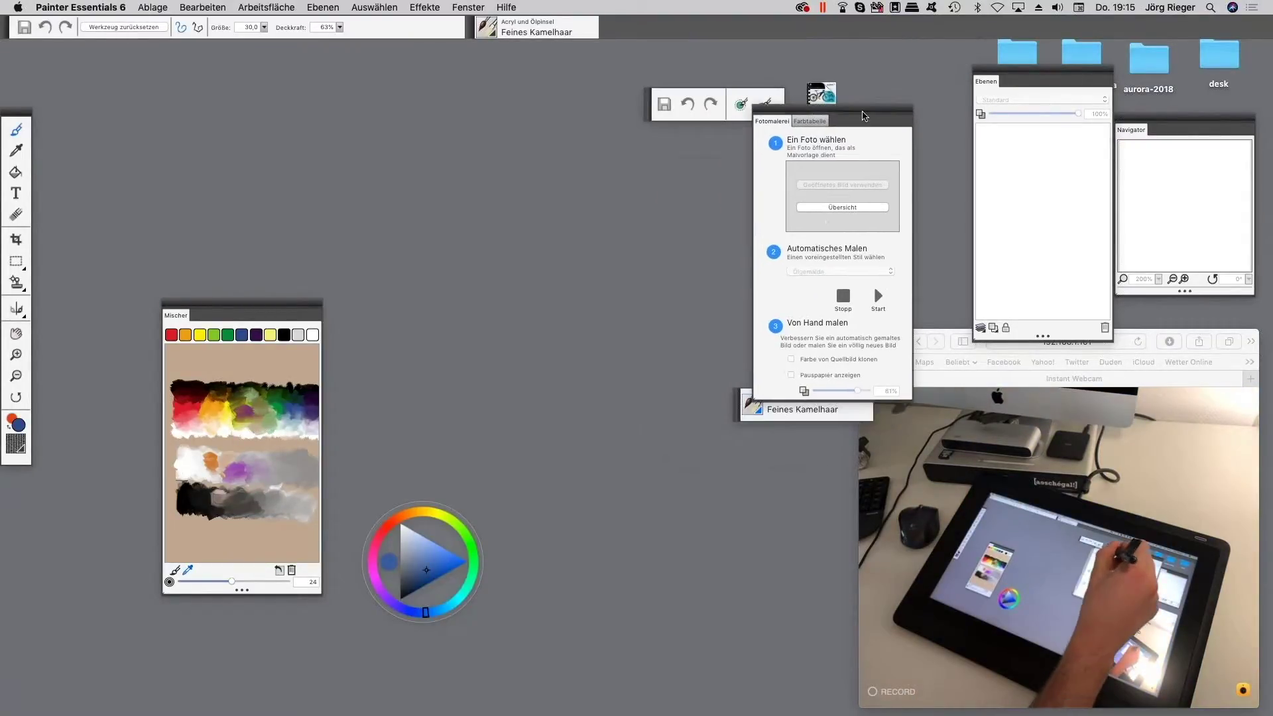
{"action": "left_click", "coordinate": [848, 207]}
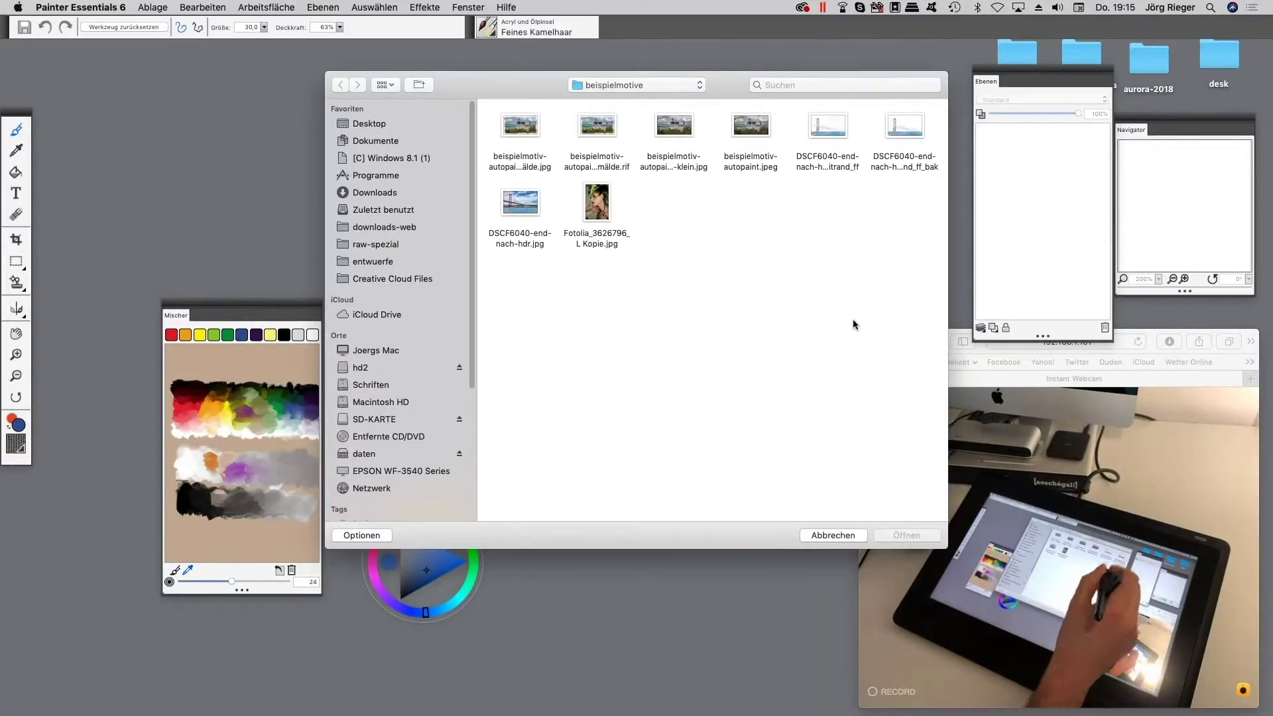
{"action": "left_click", "coordinate": [682, 132]}
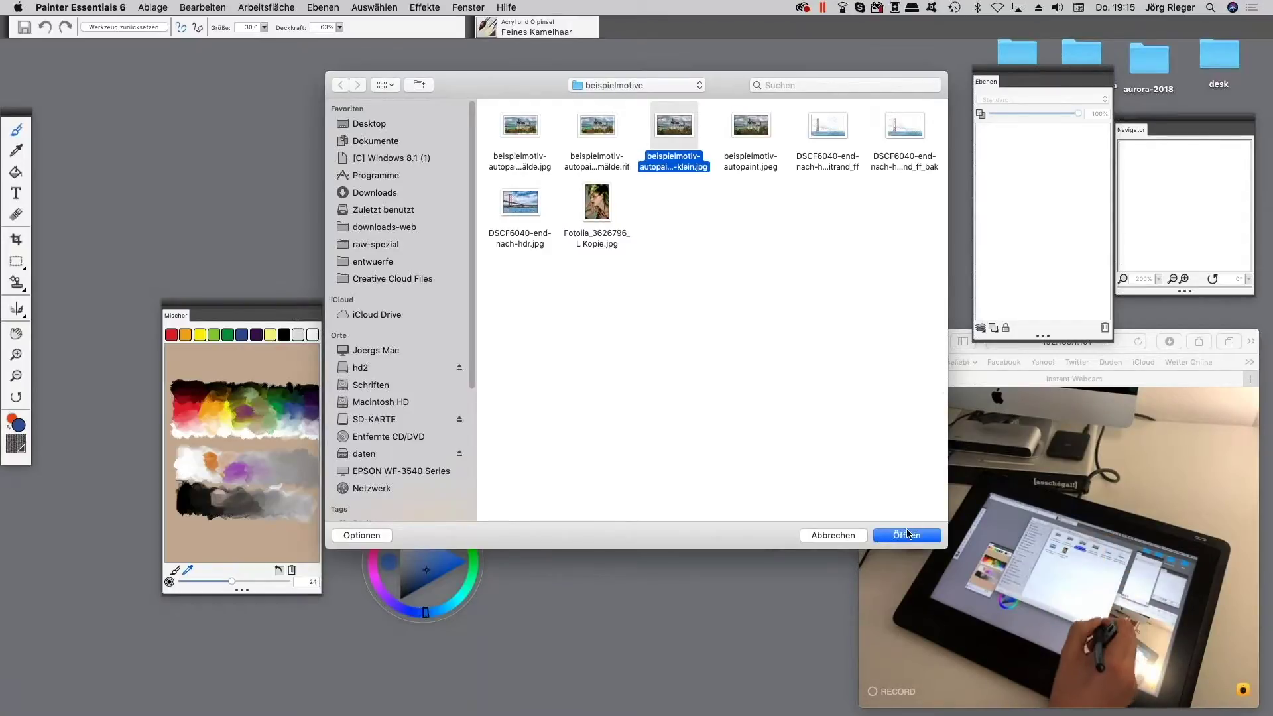
{"action": "left_click", "coordinate": [907, 534]}
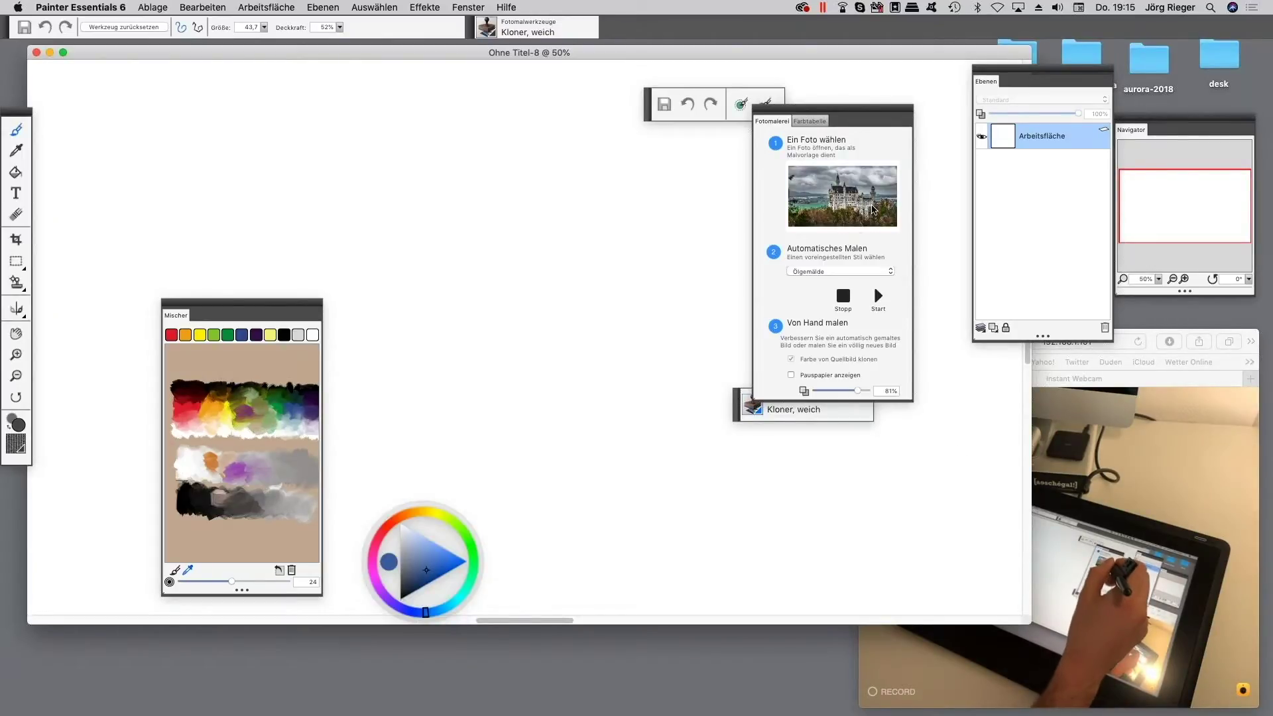
- Keep the Ölgemälde style, run automatic painting on the castle photo, and stop it once the canvas is fully painted
{"action": "left_click", "coordinate": [876, 273]}
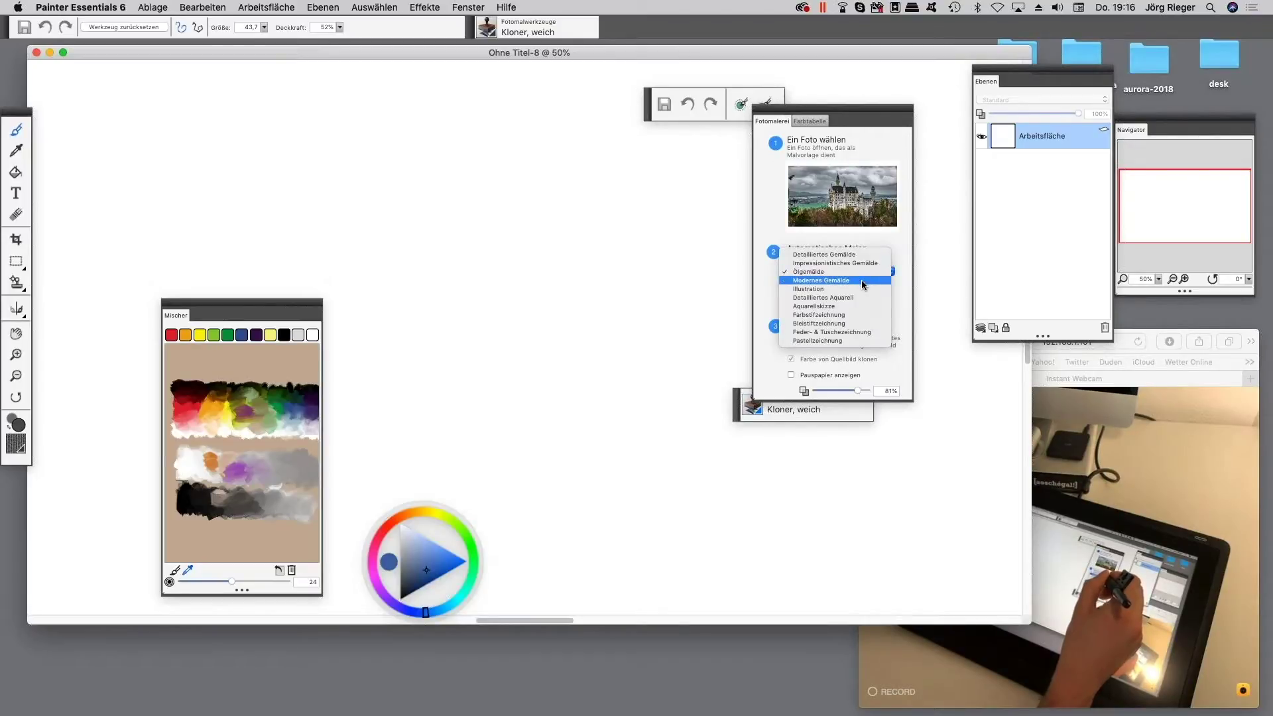
{"action": "left_click", "coordinate": [855, 273]}
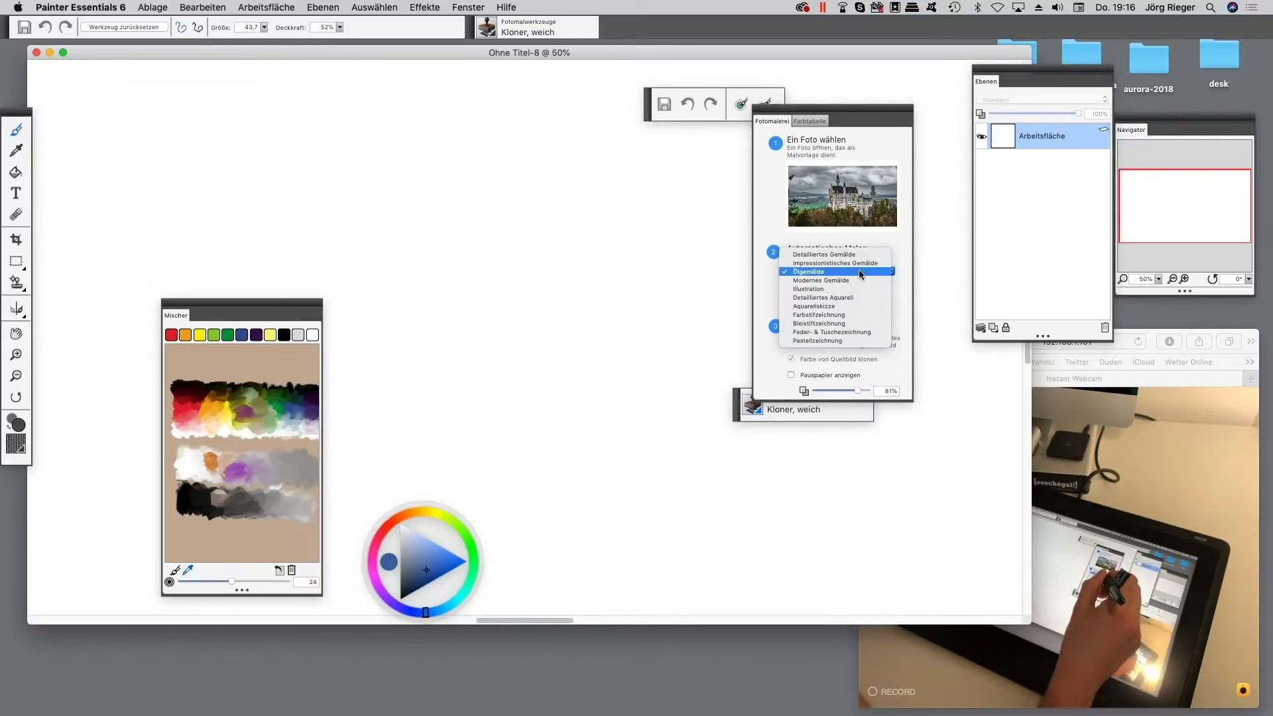
{"action": "left_click", "coordinate": [880, 297]}
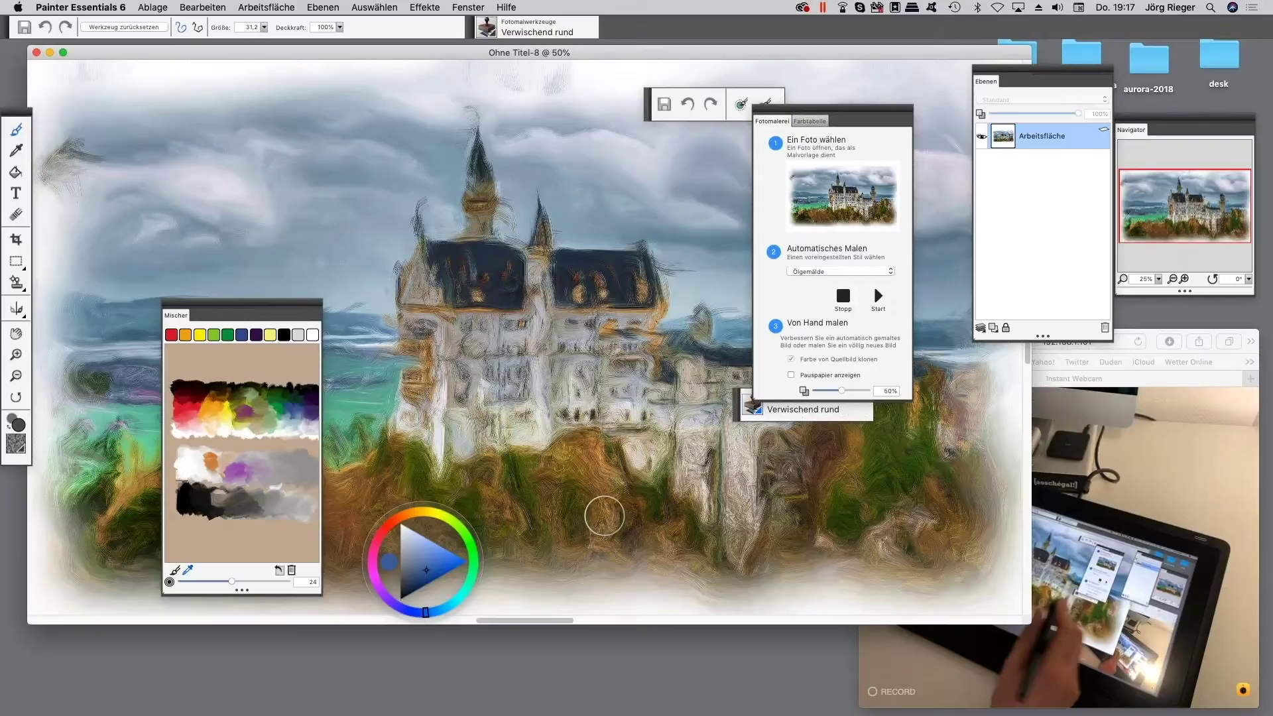
{"action": "left_click", "coordinate": [849, 297]}
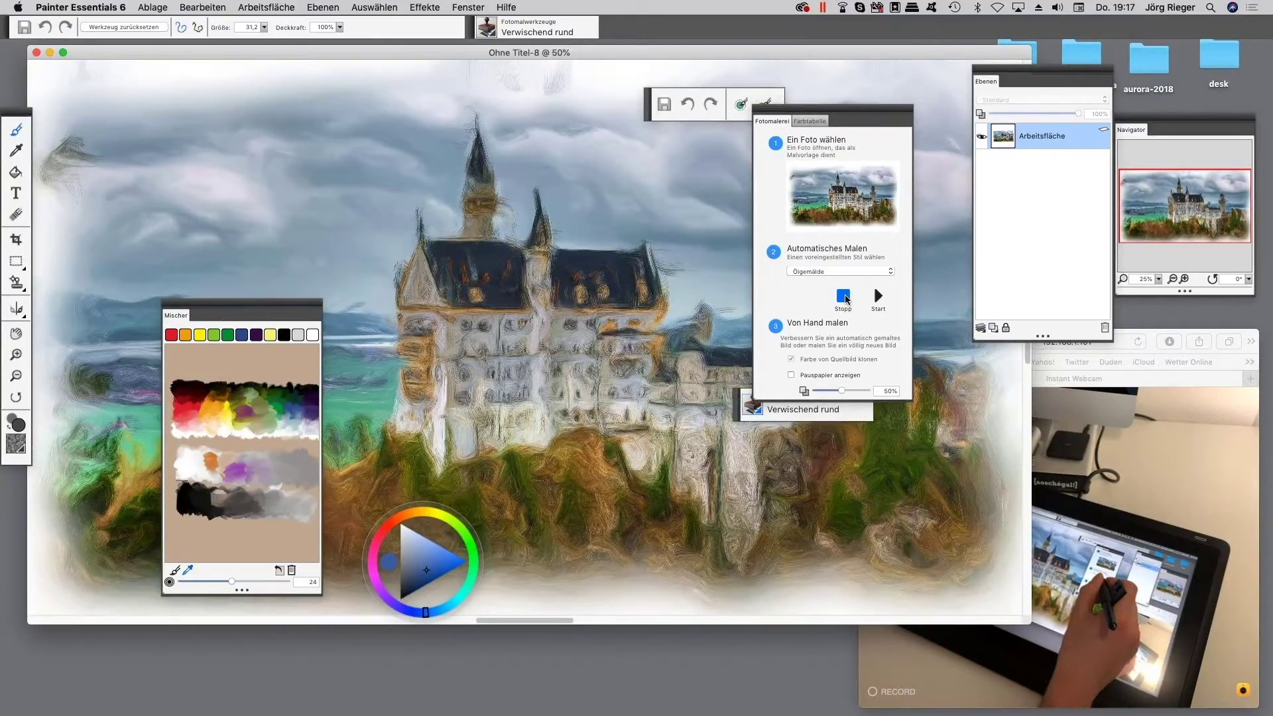
{"action": "left_click", "coordinate": [844, 298]}
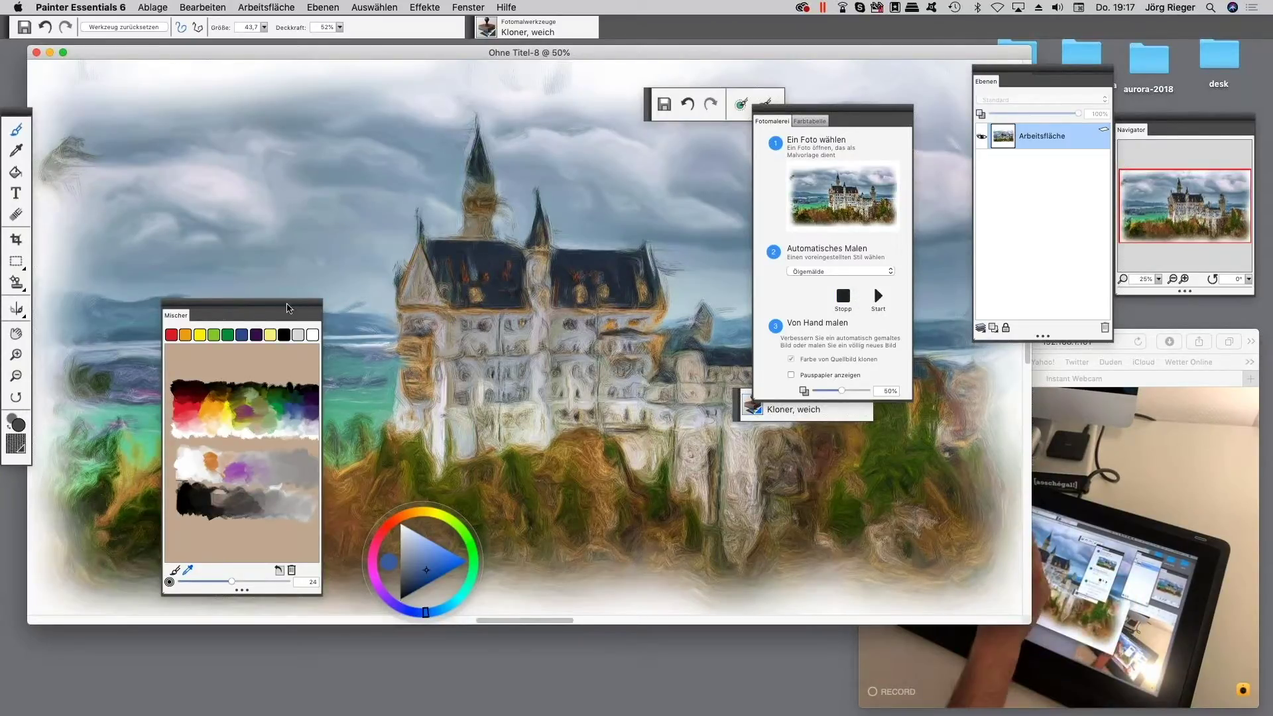
- Shift the Mischer panel slightly and make the document window narrower and taller
{"action": "left_click_drag", "start_coordinate": [287, 307], "coordinate": [317, 313]}
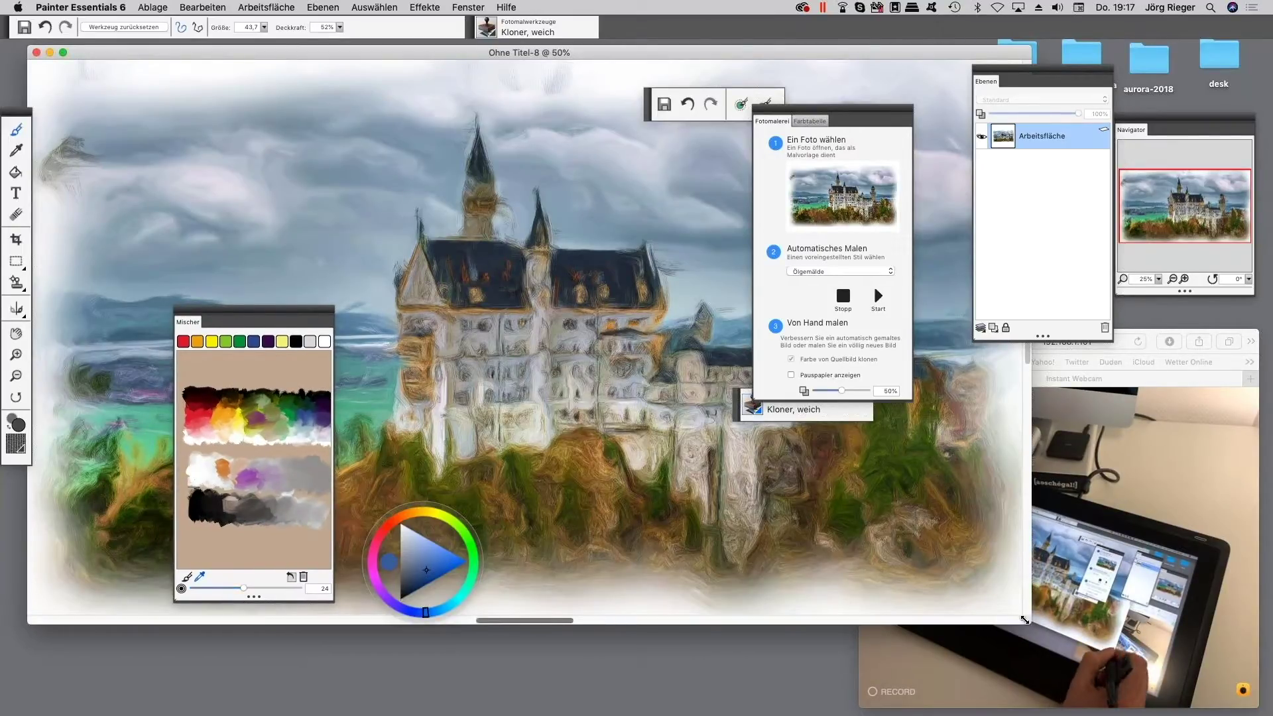
{"action": "left_click_drag", "start_coordinate": [1024, 619], "coordinate": [905, 692]}
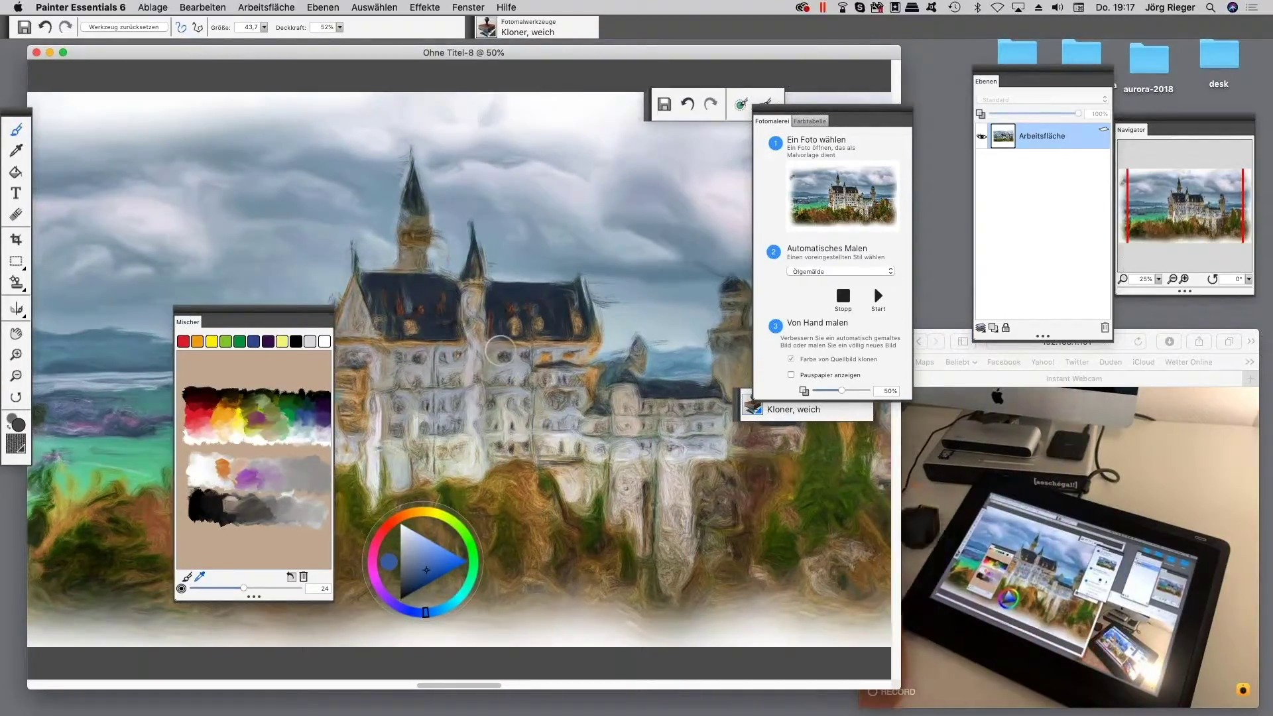
- Examine the oil brush strokes on the castle facade at magnifications between 50% and 200%
{"action": "key", "text": "super+plus"}
{"action": "key", "text": "super+plus"}
{"action": "key", "text": "super+plus"}
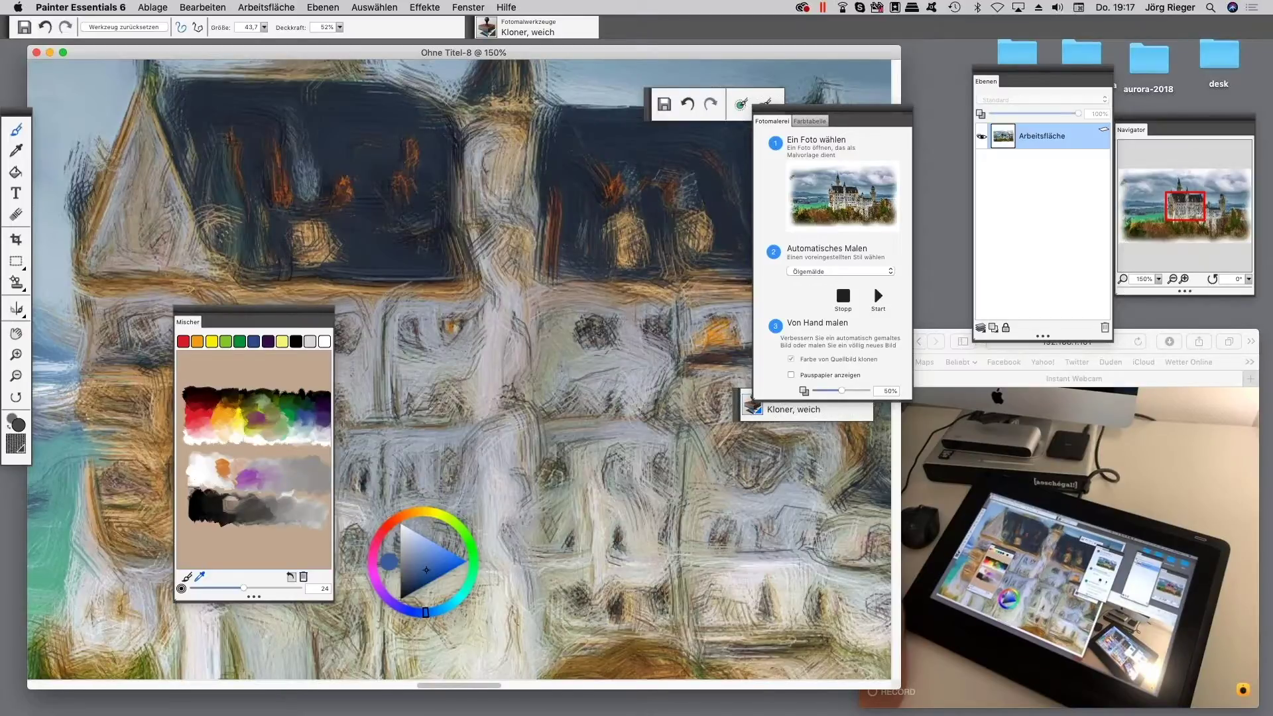
{"action": "key", "text": "super+minus"}
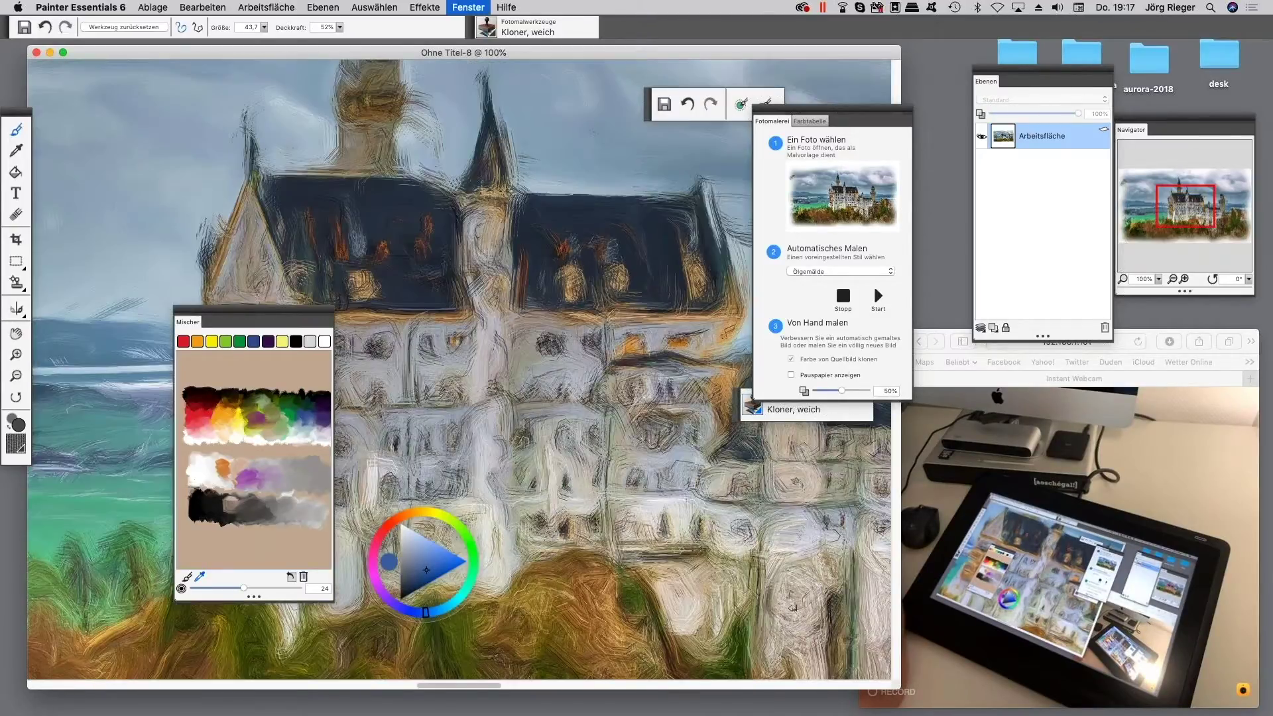
{"action": "key", "text": "super+minus"}
{"action": "key", "text": "super+minus"}
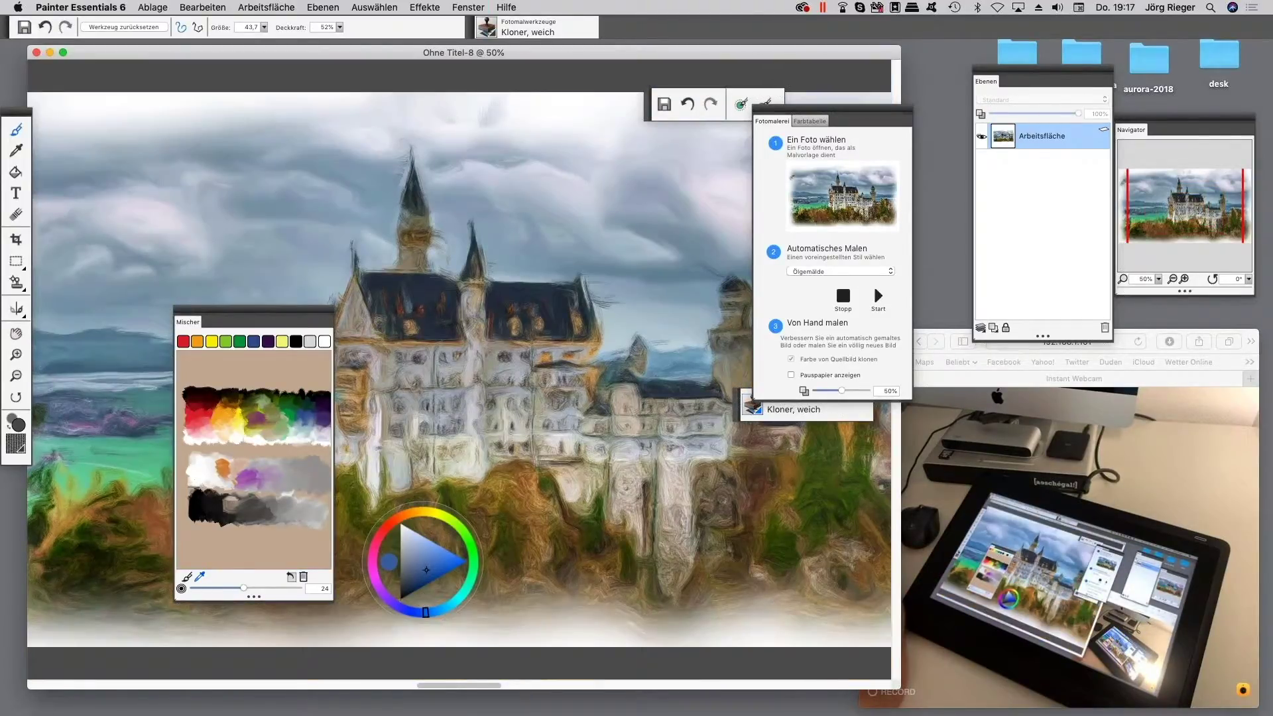
{"action": "key", "text": "super+plus"}
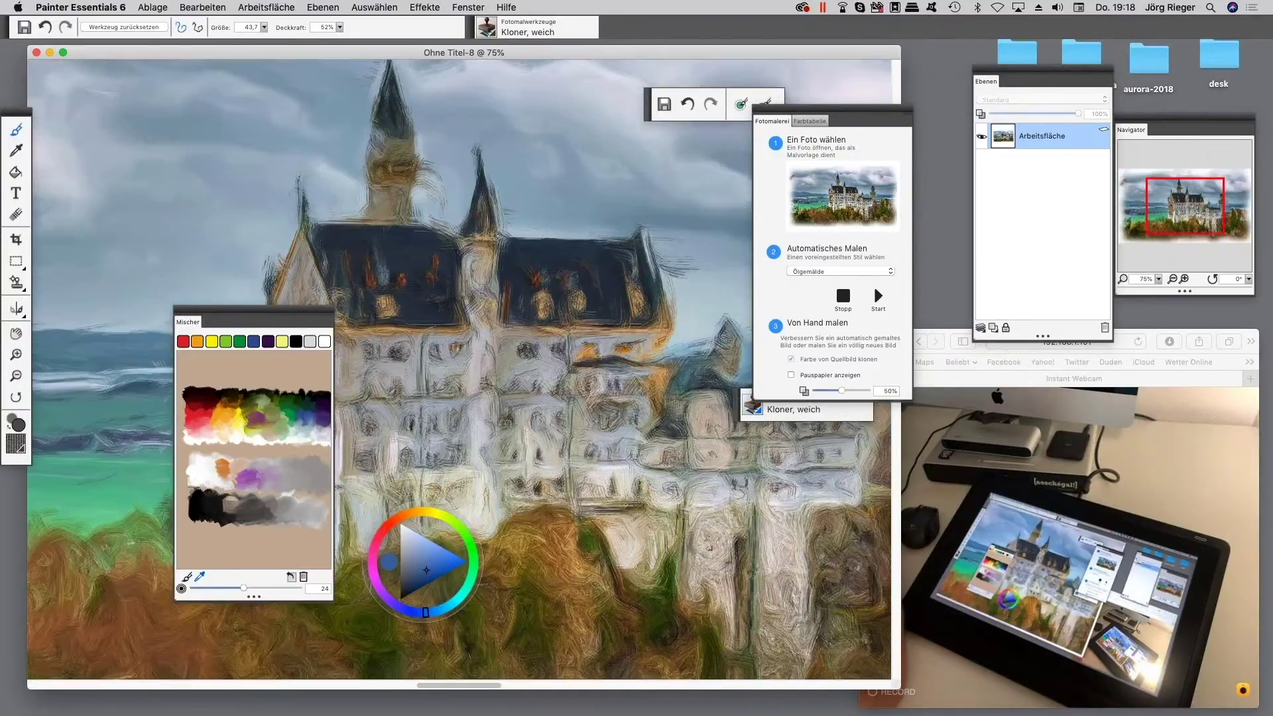
{"action": "key", "text": "super+plus"}
{"action": "key", "text": "super+plus"}
{"action": "key", "text": "super+plus"}
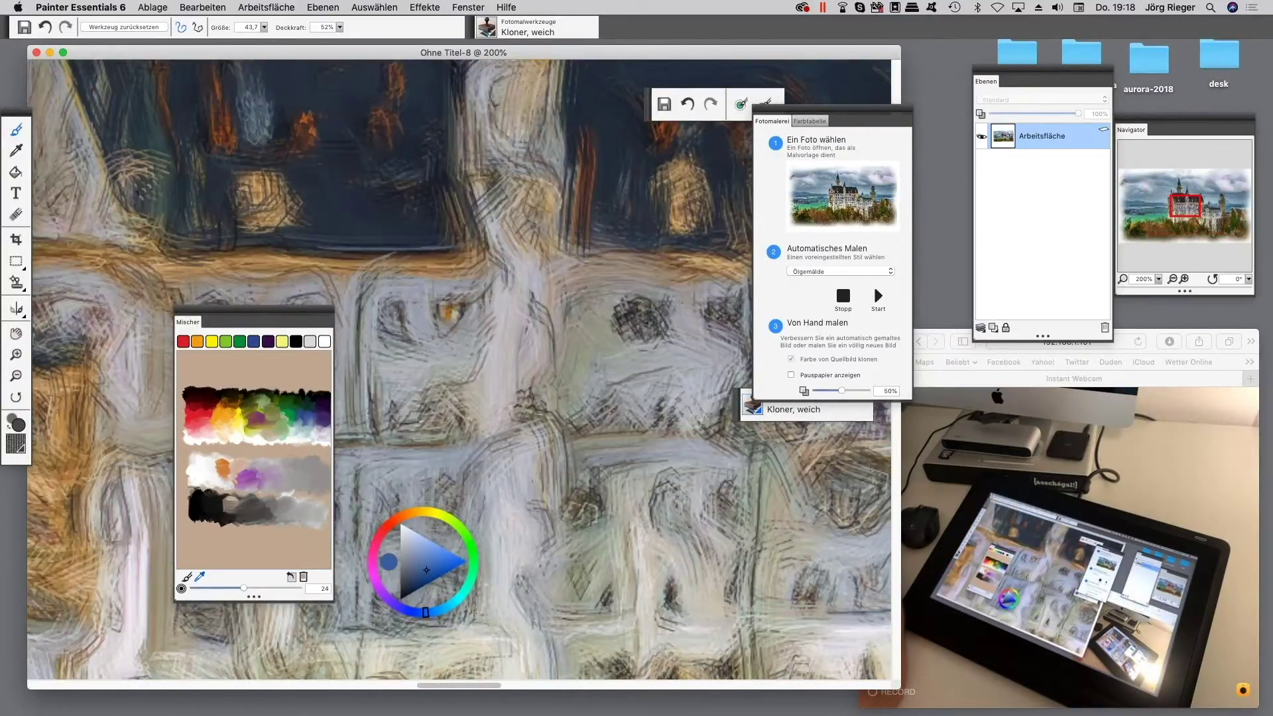
{"action": "key", "text": "super+minus"}
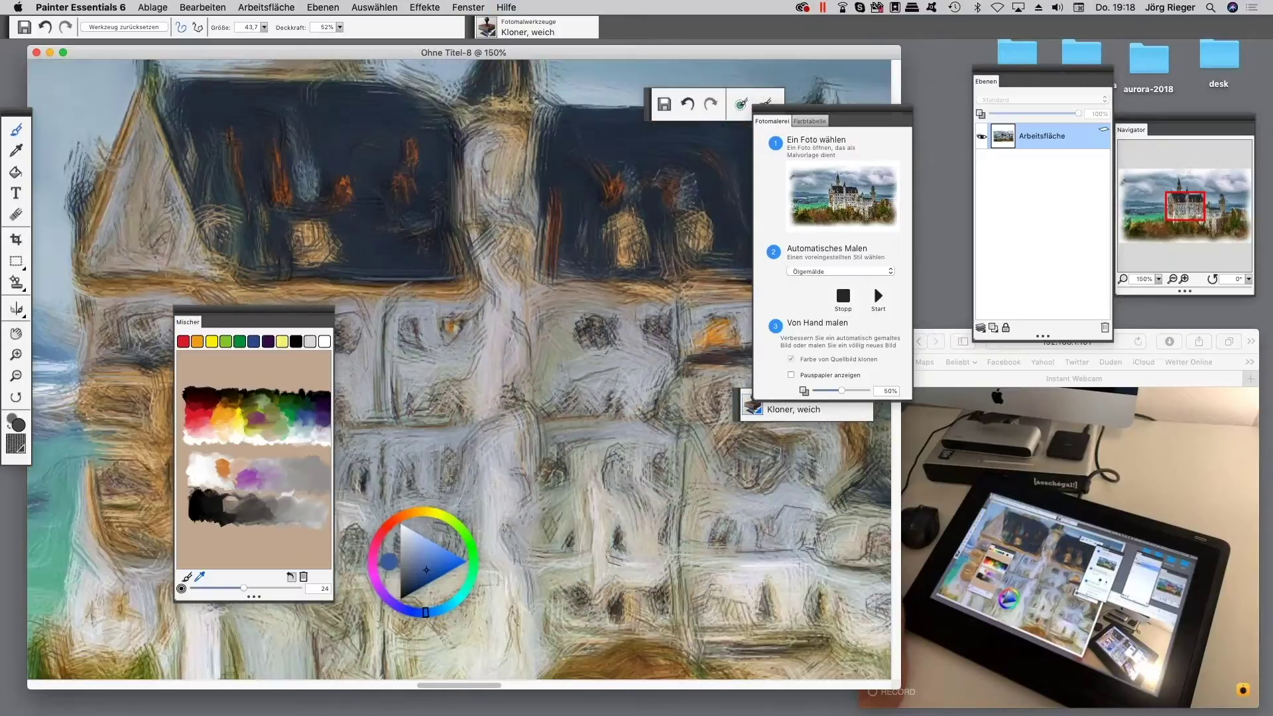
{"action": "key", "text": "super+minus"}
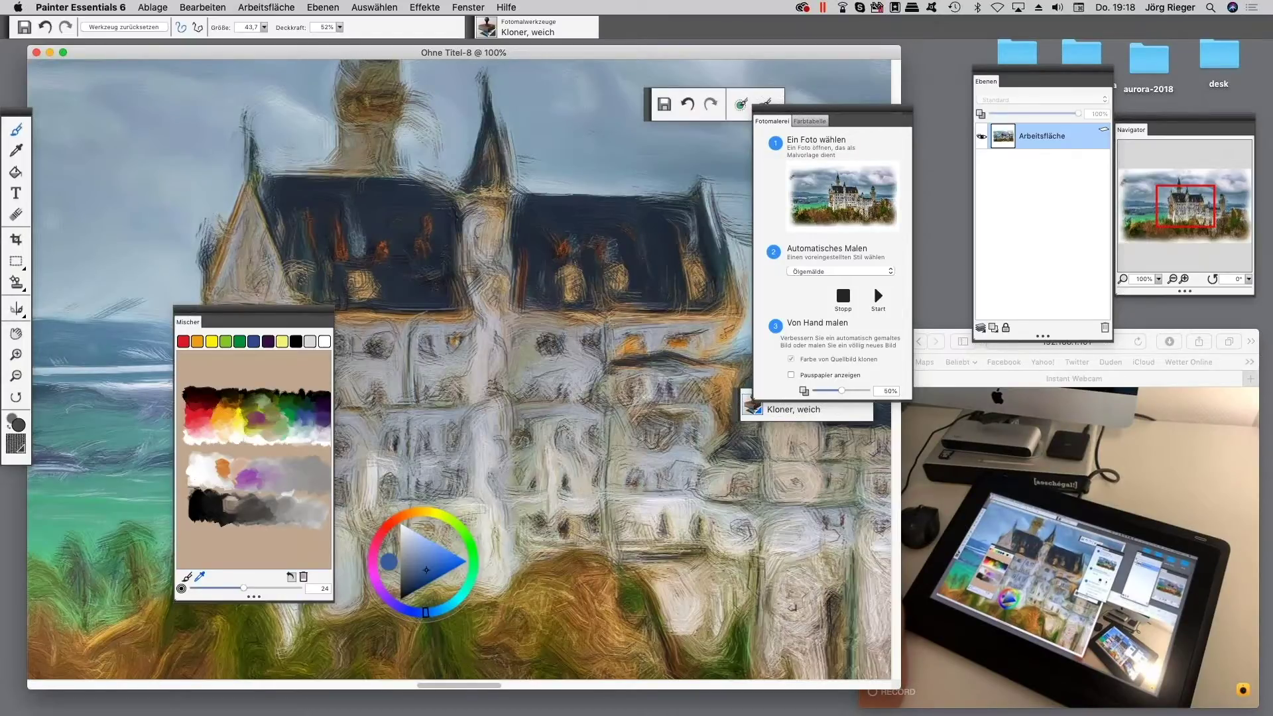
- Place the Mischer behind the Fotomalerei panel, and reposition and enlarge the document window
{"action": "left_click_drag", "start_coordinate": [247, 314], "coordinate": [910, 101]}
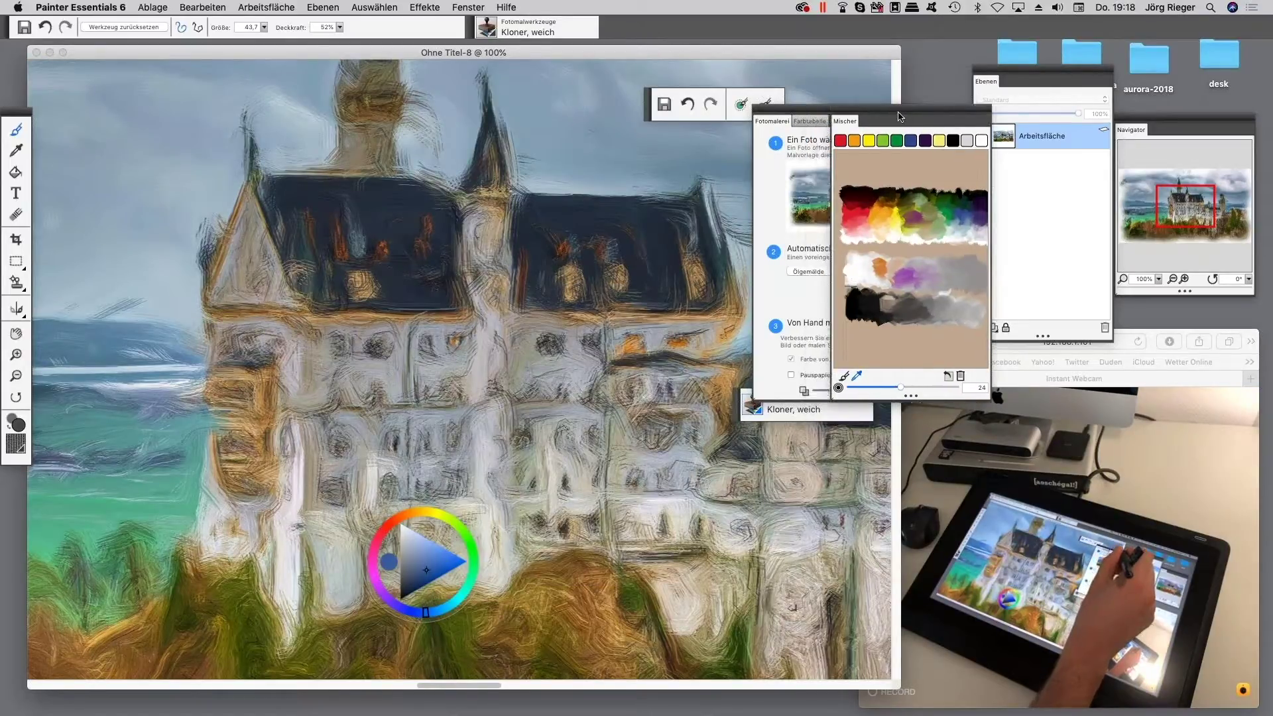
{"action": "left_click", "coordinate": [771, 192]}
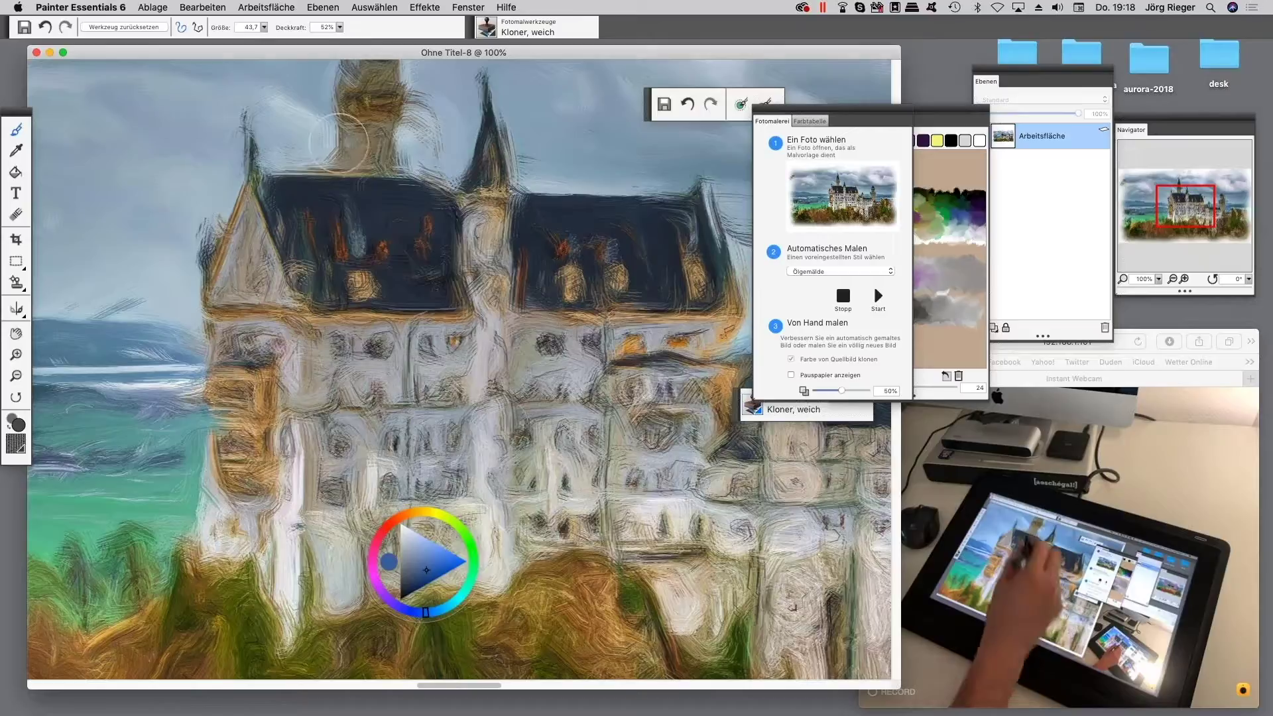
{"action": "left_click_drag", "start_coordinate": [298, 55], "coordinate": [272, 51]}
{"action": "left_click_drag", "start_coordinate": [876, 687], "coordinate": [922, 708]}
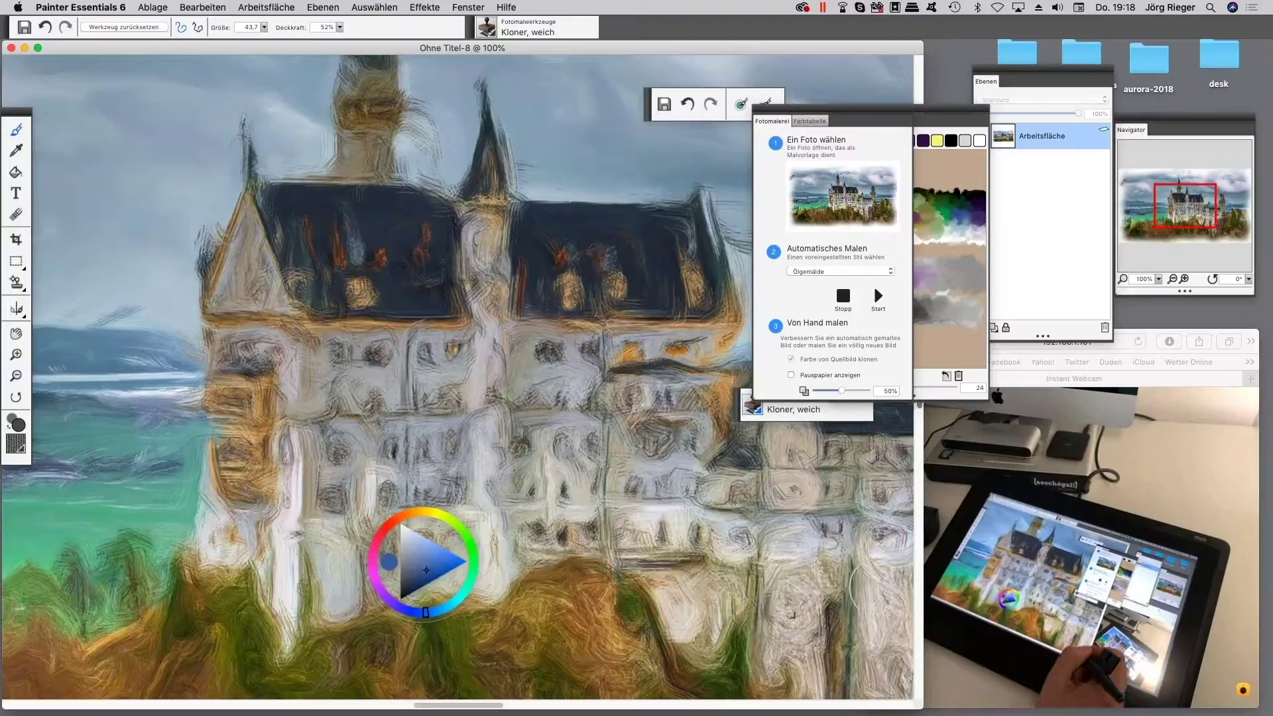
- Move the floating brush selector off the castle to the space above the Fotomalerei panel and reactivate the painting
{"action": "left_click", "coordinate": [737, 413]}
{"action": "left_click_drag", "start_coordinate": [737, 414], "coordinate": [803, 30]}
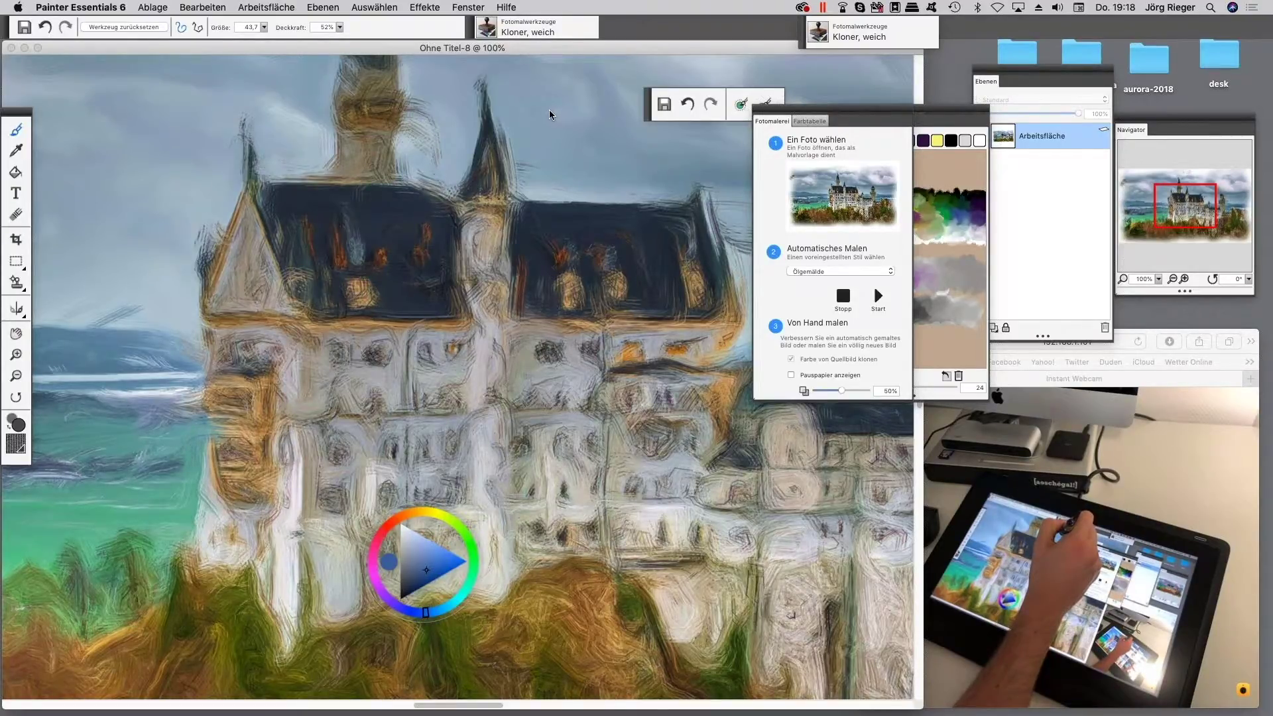
{"action": "left_click", "coordinate": [393, 383]}
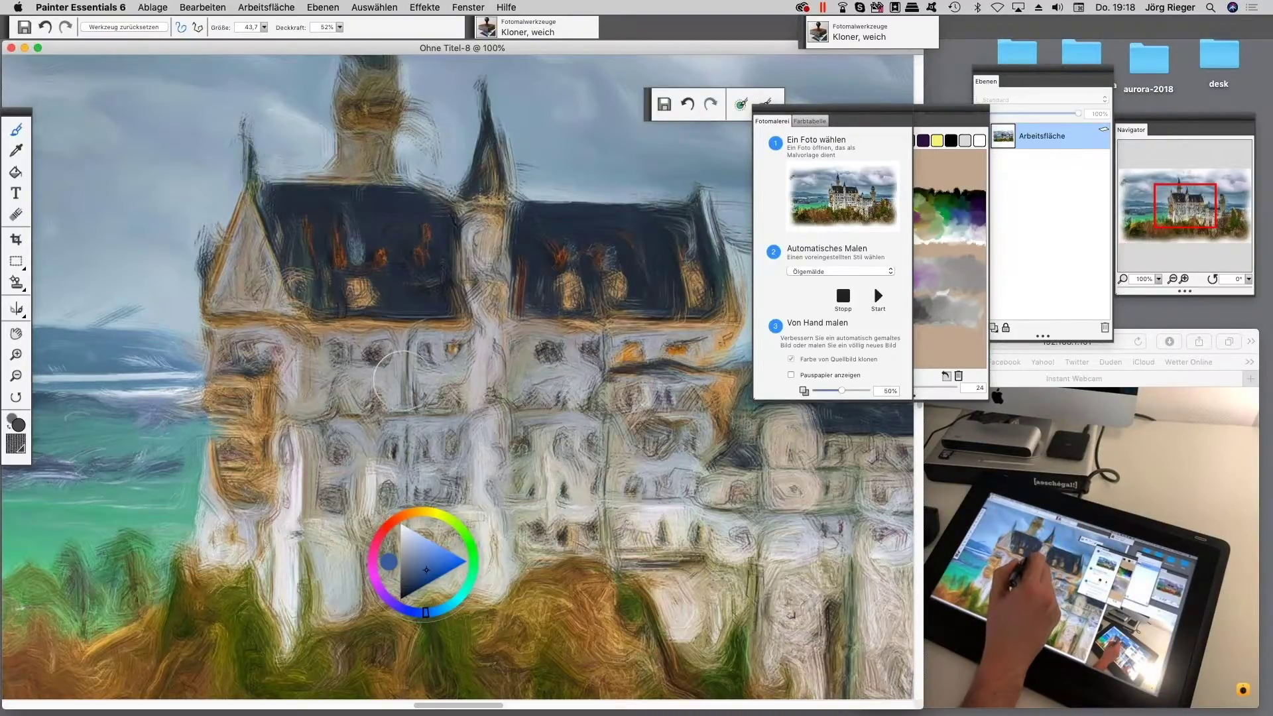
{"action": "mouse_move", "coordinate": [339, 380]}
{"action": "left_mouse_down"}
{"action": "mouse_move", "coordinate": [305, 401]}
{"action": "mouse_move", "coordinate": [305, 425]}
{"action": "mouse_move", "coordinate": [313, 364]}
{"action": "mouse_move", "coordinate": [318, 461]}
{"action": "mouse_move", "coordinate": [461, 378]}
{"action": "mouse_move", "coordinate": [509, 424]}
{"action": "mouse_move", "coordinate": [358, 364]}
{"action": "mouse_move", "coordinate": [316, 374]}
{"action": "mouse_move", "coordinate": [307, 358]}
{"action": "mouse_move", "coordinate": [334, 415]}
{"action": "left_mouse_up"}
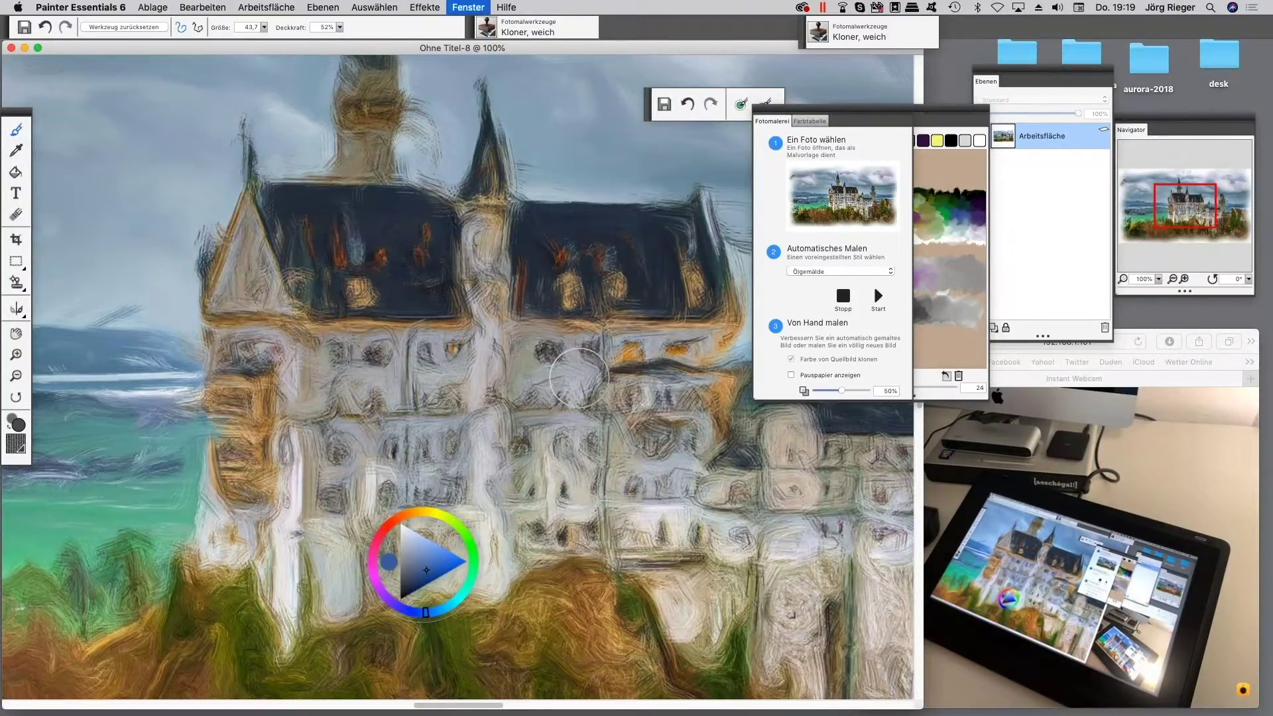
- Check the Fotomalwerkzeuge brush category, keep Kloner, weich, and clone photo detail back into the castle's left bay and the windows beside it
{"action": "key", "text": "super+0"}
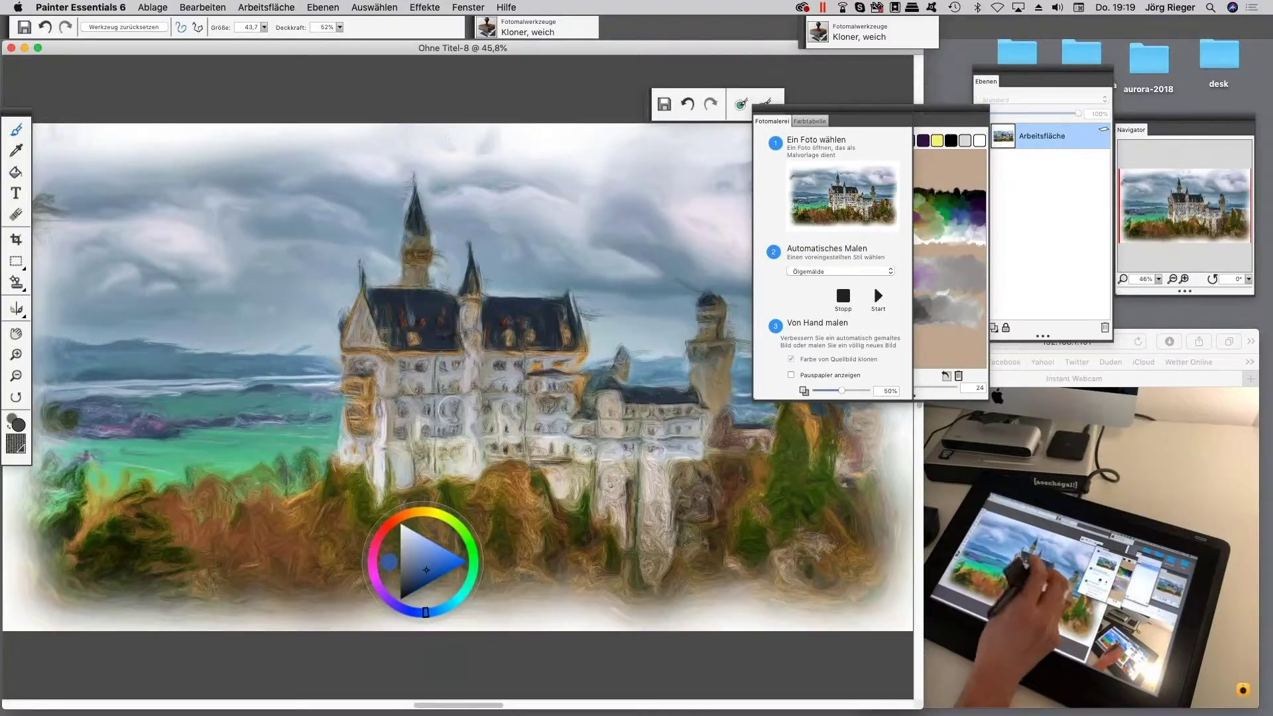
{"action": "key", "text": "super+plus"}
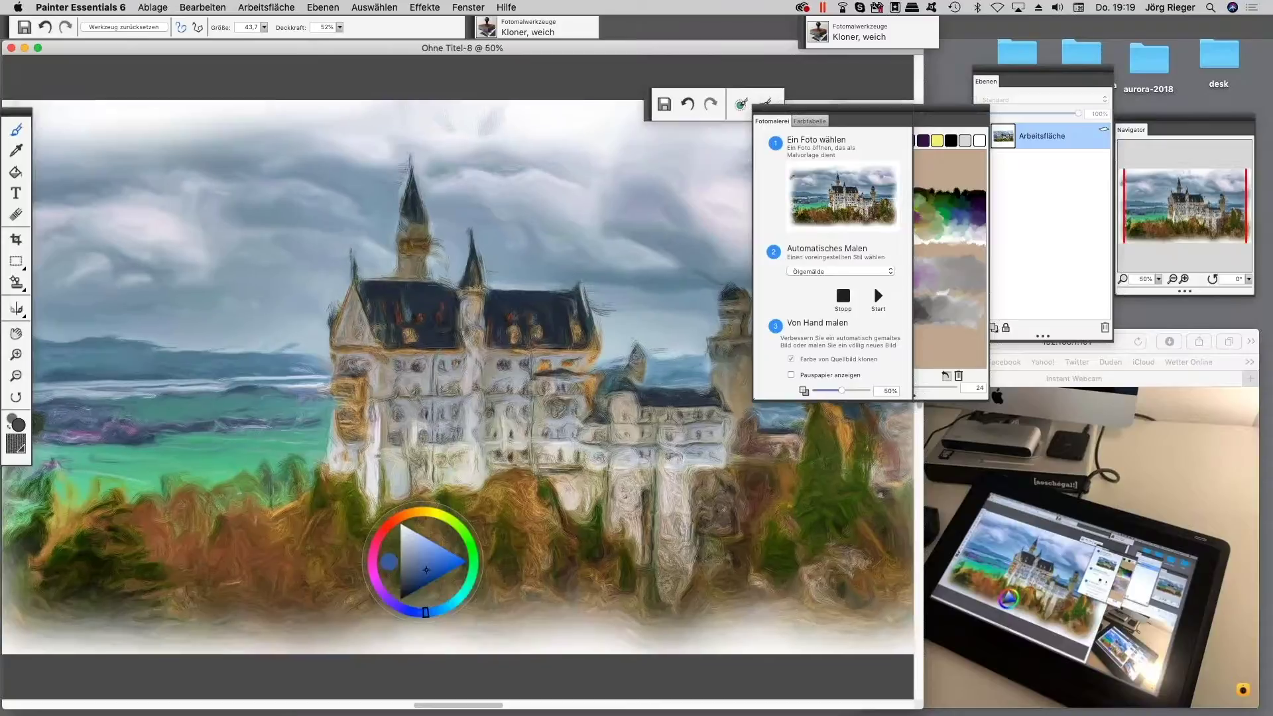
{"action": "key", "text": "super+plus"}
{"action": "key", "text": "super+plus"}
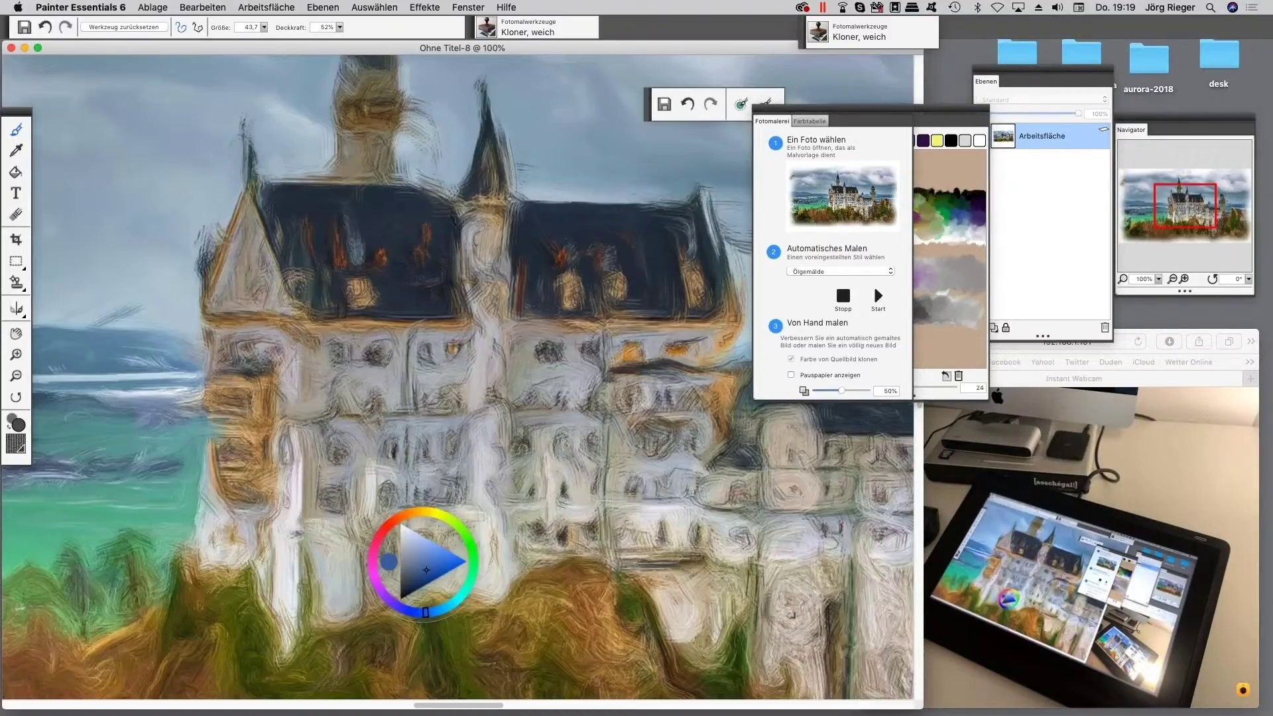
{"action": "left_click", "coordinate": [531, 27]}
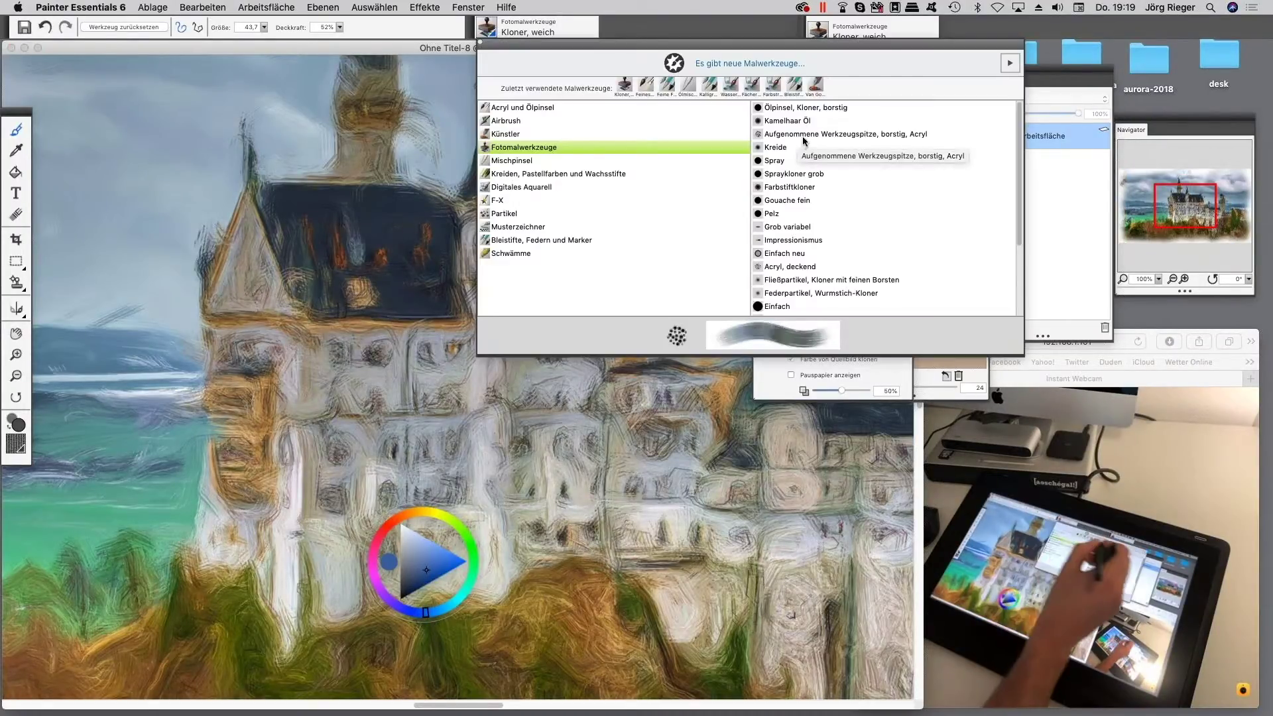
{"action": "left_click", "coordinate": [560, 31]}
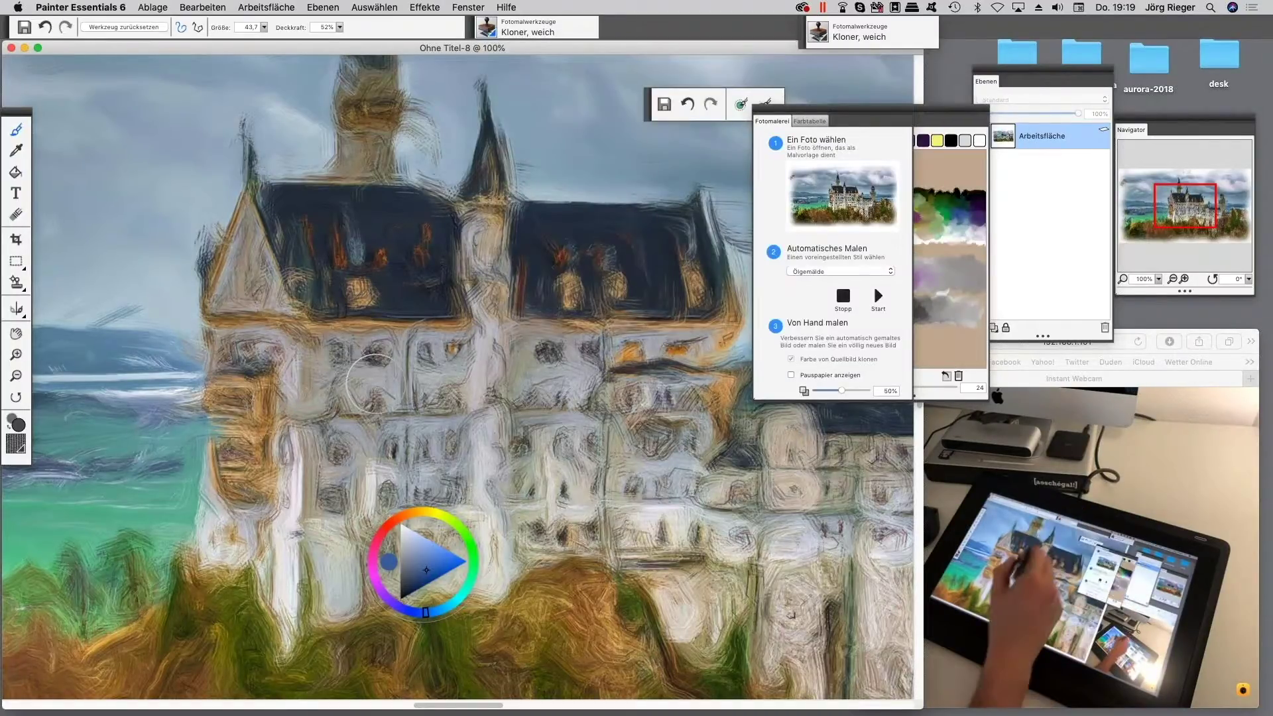
{"action": "mouse_move", "coordinate": [336, 371]}
{"action": "left_mouse_down"}
{"action": "mouse_move", "coordinate": [324, 425]}
{"action": "mouse_move", "coordinate": [321, 369]}
{"action": "mouse_move", "coordinate": [331, 432]}
{"action": "mouse_move", "coordinate": [303, 393]}
{"action": "mouse_move", "coordinate": [281, 411]}
{"action": "mouse_move", "coordinate": [224, 399]}
{"action": "mouse_move", "coordinate": [225, 379]}
{"action": "mouse_move", "coordinate": [214, 465]}
{"action": "mouse_move", "coordinate": [242, 368]}
{"action": "mouse_move", "coordinate": [230, 358]}
{"action": "mouse_move", "coordinate": [271, 378]}
{"action": "mouse_move", "coordinate": [321, 376]}
{"action": "left_mouse_up"}
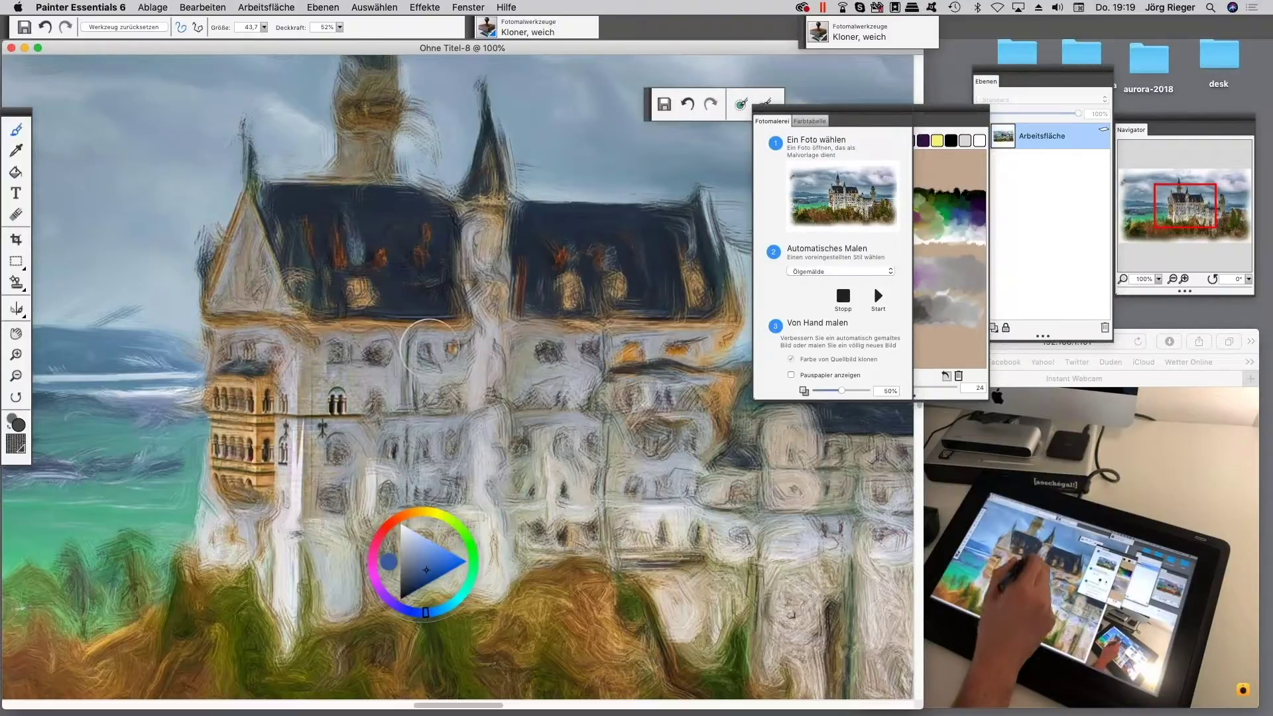
- Lower the brush opacity to 30% and clone photo detail back into the main facade's walls and windows
{"action": "left_click", "coordinate": [338, 27]}
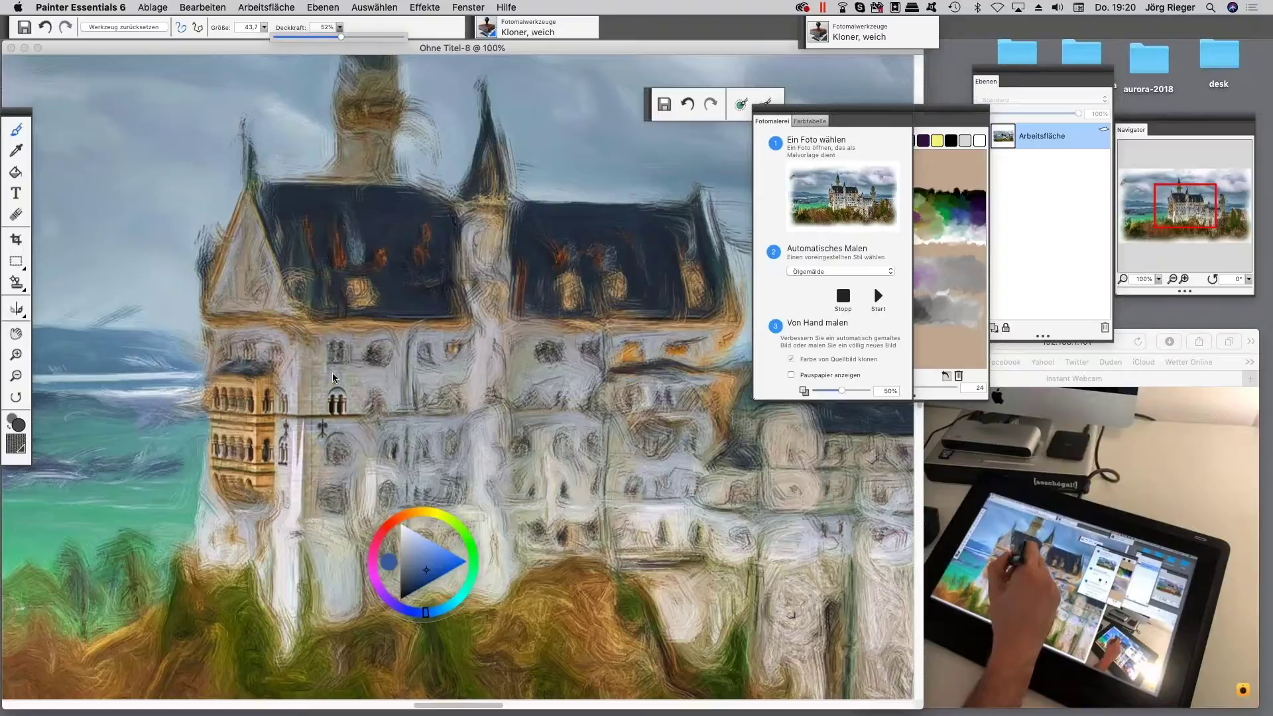
{"action": "left_click", "coordinate": [315, 381]}
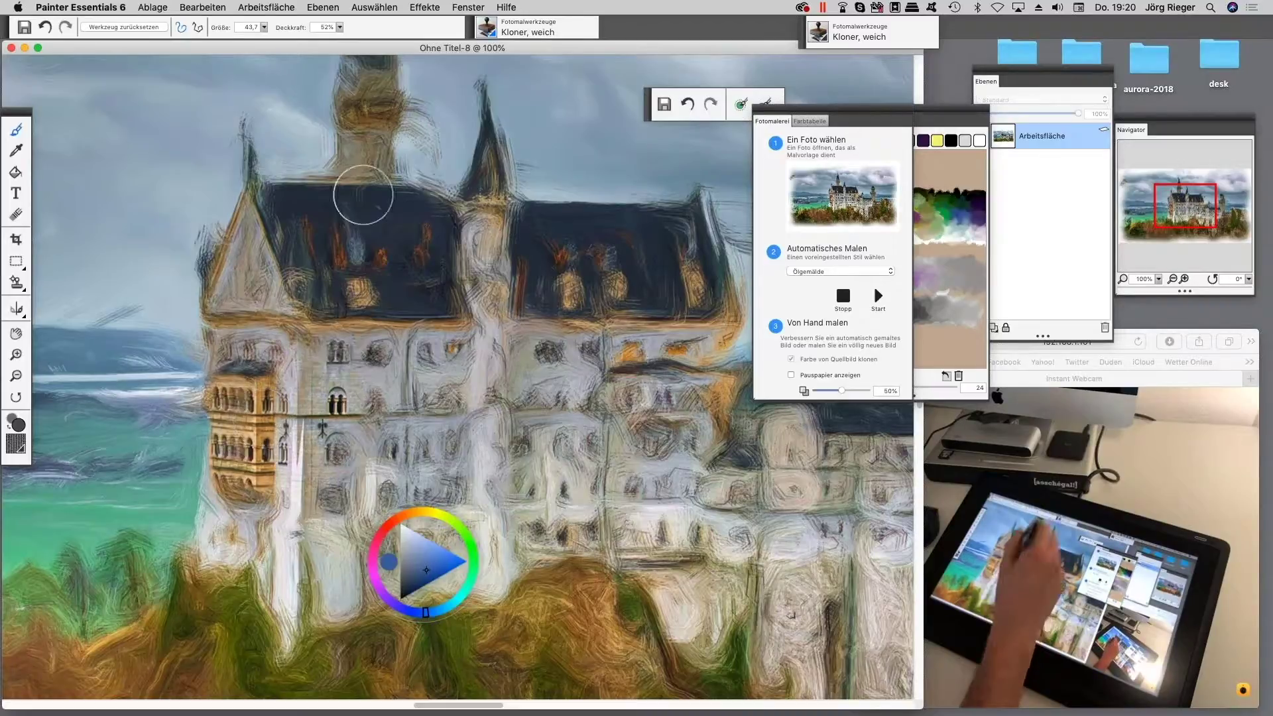
{"action": "left_click_drag", "start_coordinate": [339, 27], "coordinate": [309, 38]}
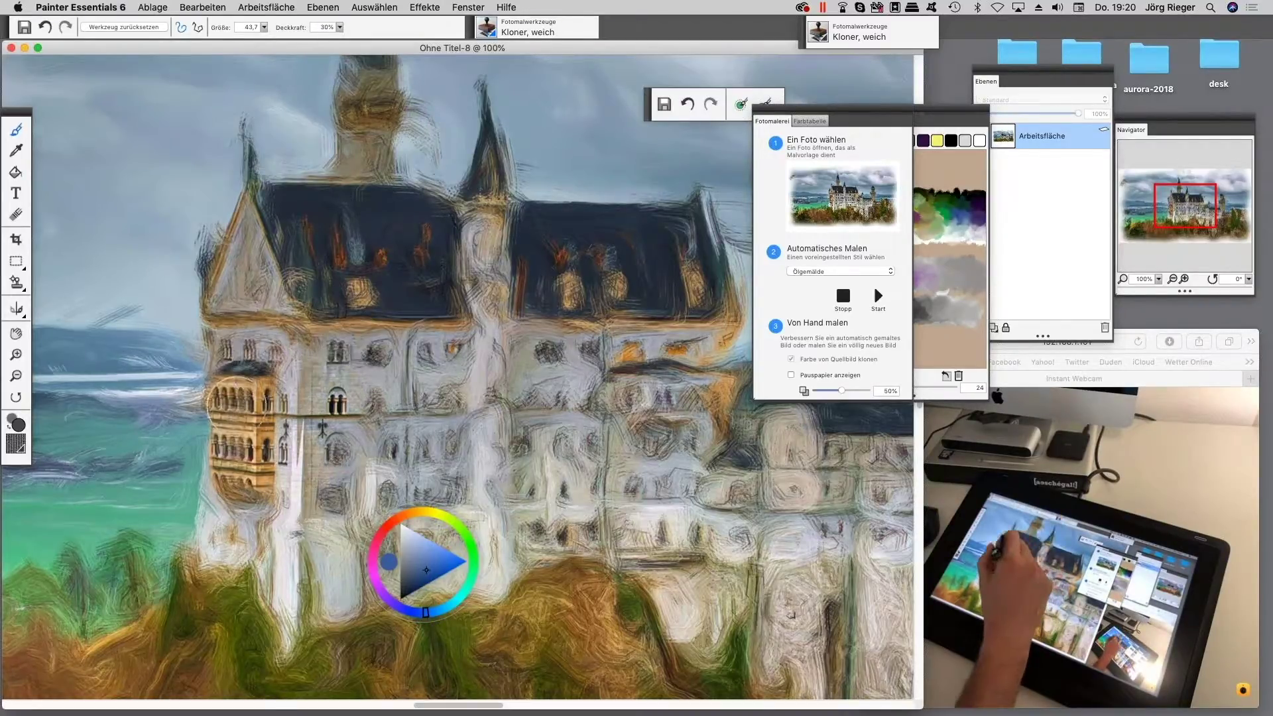
{"action": "mouse_move", "coordinate": [411, 457]}
{"action": "left_mouse_down"}
{"action": "mouse_move", "coordinate": [427, 307]}
{"action": "mouse_move", "coordinate": [355, 525]}
{"action": "mouse_move", "coordinate": [334, 502]}
{"action": "mouse_move", "coordinate": [326, 514]}
{"action": "left_mouse_up"}
{"action": "mouse_move", "coordinate": [448, 383]}
{"action": "left_mouse_down"}
{"action": "mouse_move", "coordinate": [481, 342]}
{"action": "mouse_move", "coordinate": [528, 393]}
{"action": "mouse_move", "coordinate": [514, 448]}
{"action": "mouse_move", "coordinate": [511, 394]}
{"action": "left_mouse_up"}
{"action": "mouse_move", "coordinate": [464, 464]}
{"action": "left_mouse_down"}
{"action": "mouse_move", "coordinate": [533, 472]}
{"action": "mouse_move", "coordinate": [618, 351]}
{"action": "mouse_move", "coordinate": [674, 342]}
{"action": "mouse_move", "coordinate": [635, 429]}
{"action": "mouse_move", "coordinate": [653, 449]}
{"action": "mouse_move", "coordinate": [665, 409]}
{"action": "mouse_move", "coordinate": [641, 410]}
{"action": "mouse_move", "coordinate": [676, 370]}
{"action": "mouse_move", "coordinate": [680, 429]}
{"action": "mouse_move", "coordinate": [692, 341]}
{"action": "mouse_move", "coordinate": [630, 353]}
{"action": "mouse_move", "coordinate": [522, 330]}
{"action": "left_mouse_up"}
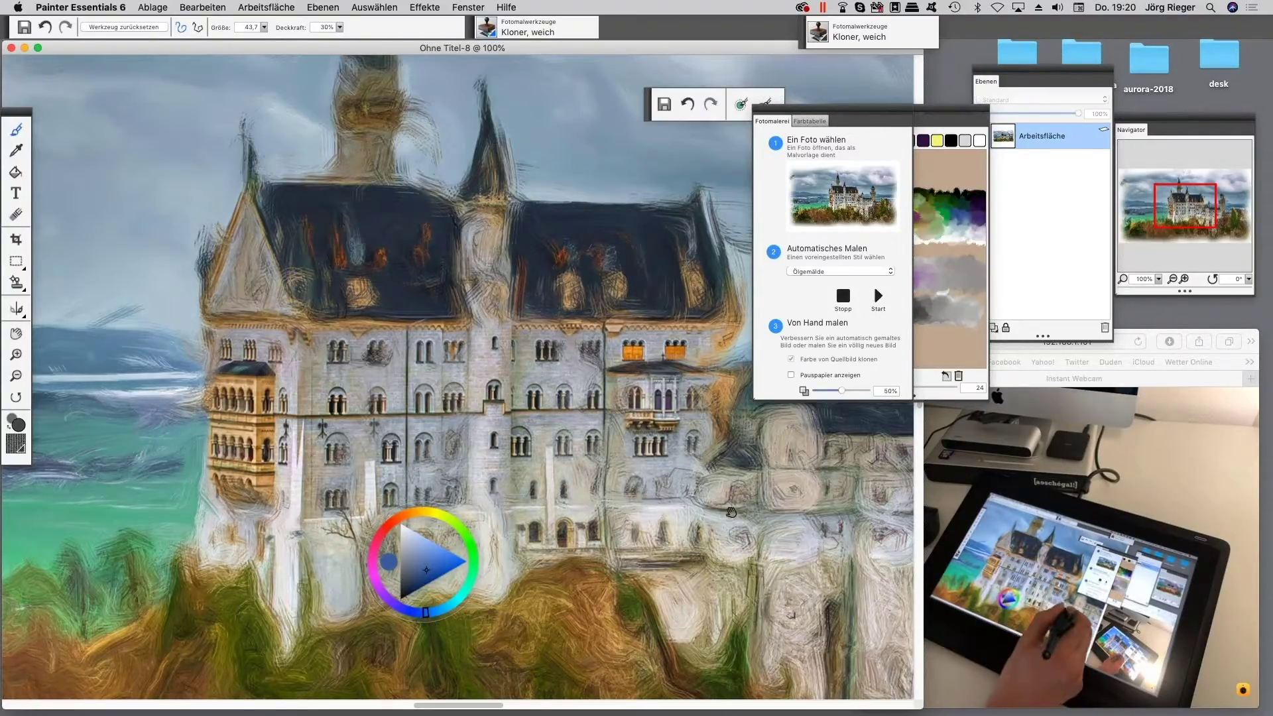
- Clone photo detail back into the walls and windows of the castle's lower side wing
{"action": "left_click_drag", "start_coordinate": [685, 515], "coordinate": [564, 509]}
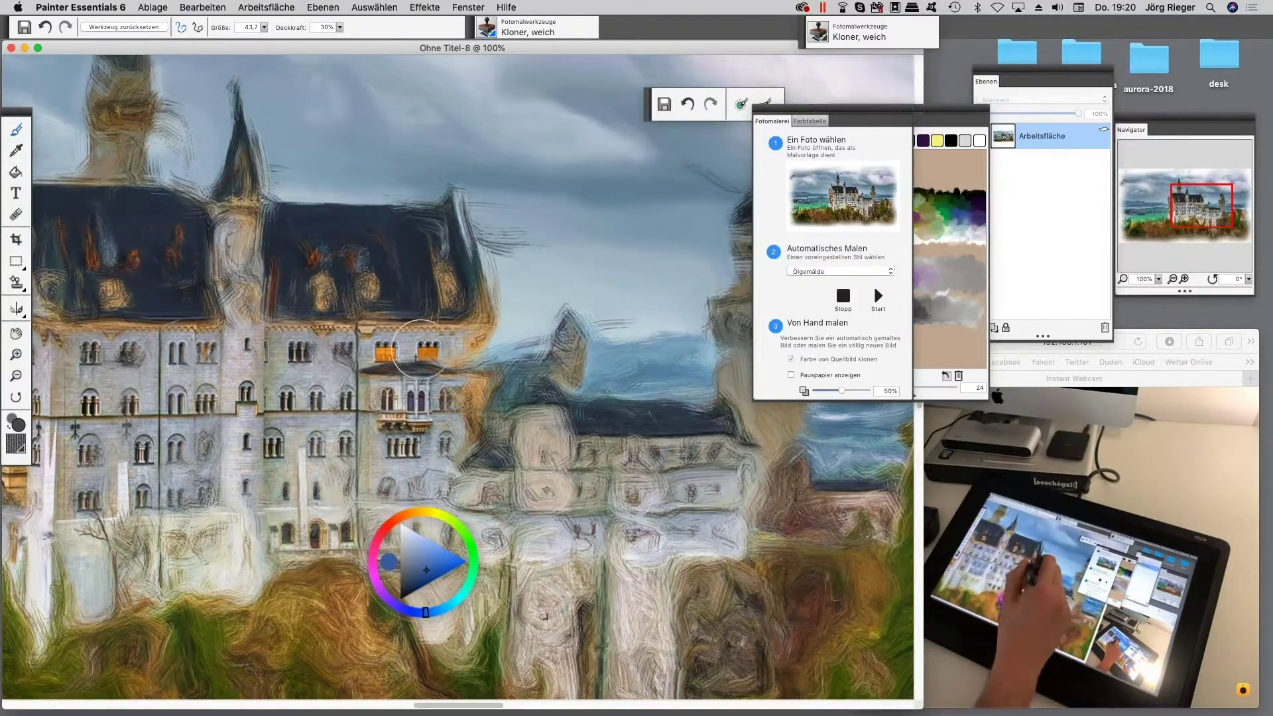
{"action": "mouse_move", "coordinate": [419, 349]}
{"action": "left_mouse_down"}
{"action": "mouse_move", "coordinate": [474, 350]}
{"action": "mouse_move", "coordinate": [545, 443]}
{"action": "mouse_move", "coordinate": [510, 476]}
{"action": "mouse_move", "coordinate": [645, 469]}
{"action": "mouse_move", "coordinate": [605, 502]}
{"action": "mouse_move", "coordinate": [557, 489]}
{"action": "left_mouse_up"}
{"action": "left_click_drag", "start_coordinate": [557, 489], "coordinate": [643, 476]}
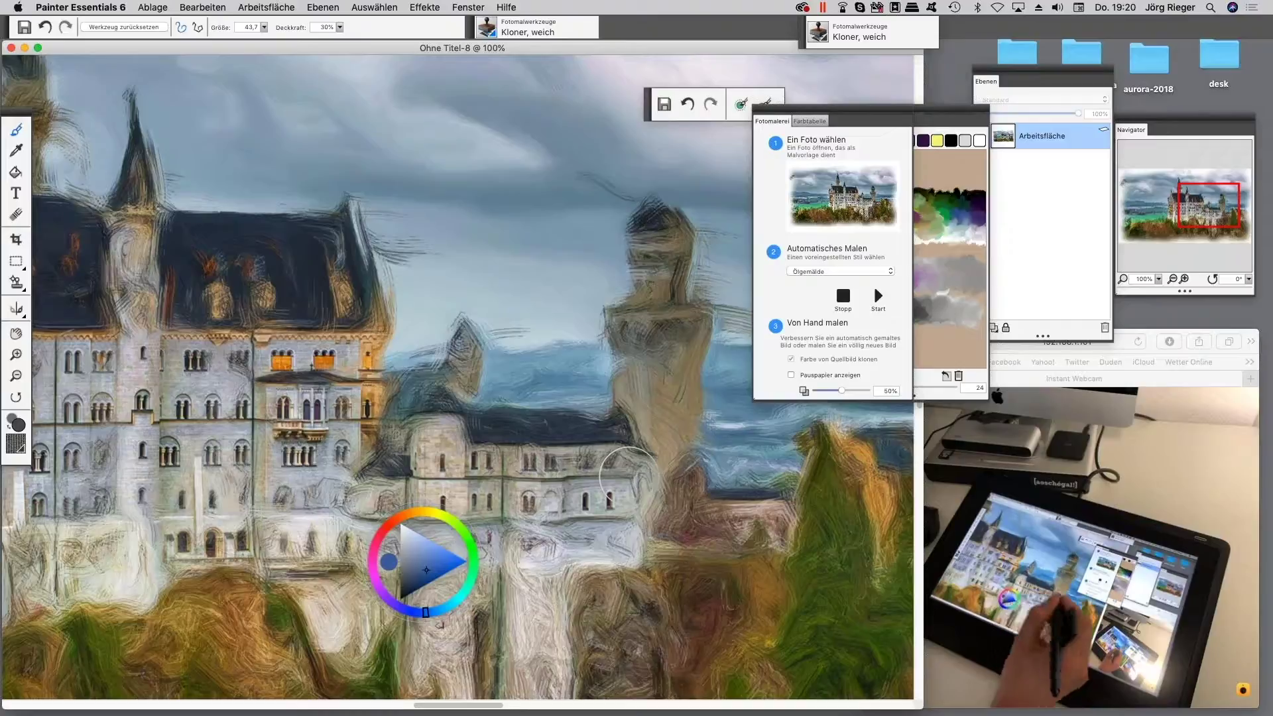
{"action": "mouse_move", "coordinate": [618, 527]}
{"action": "left_mouse_down"}
{"action": "mouse_move", "coordinate": [603, 545]}
{"action": "mouse_move", "coordinate": [562, 551]}
{"action": "mouse_move", "coordinate": [529, 514]}
{"action": "mouse_move", "coordinate": [505, 515]}
{"action": "mouse_move", "coordinate": [509, 526]}
{"action": "left_mouse_up"}
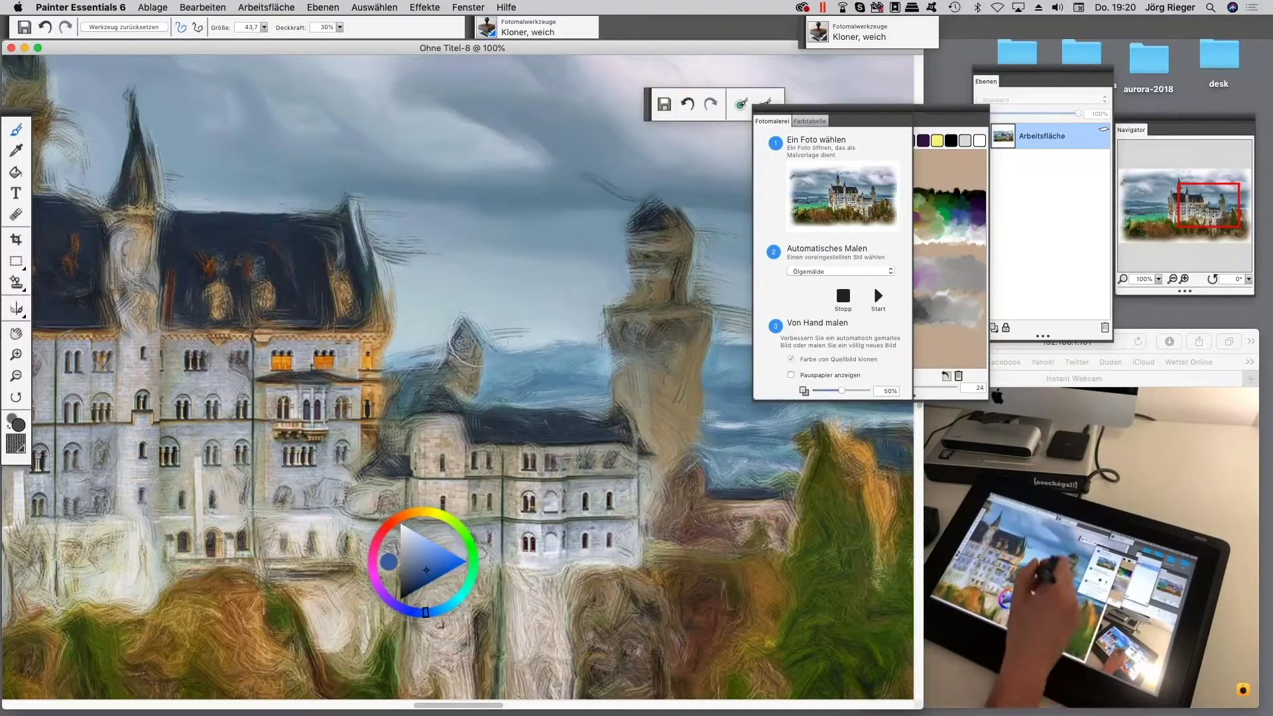
- Clone photo detail back into the small turret and the tall round tower beside the side wing
{"action": "mouse_move", "coordinate": [443, 343]}
{"action": "left_mouse_down"}
{"action": "mouse_move", "coordinate": [445, 378]}
{"action": "mouse_move", "coordinate": [475, 353]}
{"action": "mouse_move", "coordinate": [456, 330]}
{"action": "mouse_move", "coordinate": [458, 376]}
{"action": "mouse_move", "coordinate": [471, 365]}
{"action": "mouse_move", "coordinate": [409, 386]}
{"action": "mouse_move", "coordinate": [536, 389]}
{"action": "left_mouse_up"}
{"action": "mouse_move", "coordinate": [659, 218]}
{"action": "left_mouse_down"}
{"action": "mouse_move", "coordinate": [639, 285]}
{"action": "mouse_move", "coordinate": [640, 254]}
{"action": "mouse_move", "coordinate": [657, 306]}
{"action": "mouse_move", "coordinate": [663, 223]}
{"action": "mouse_move", "coordinate": [674, 232]}
{"action": "mouse_move", "coordinate": [665, 304]}
{"action": "mouse_move", "coordinate": [635, 353]}
{"action": "mouse_move", "coordinate": [663, 328]}
{"action": "mouse_move", "coordinate": [627, 330]}
{"action": "mouse_move", "coordinate": [620, 401]}
{"action": "mouse_move", "coordinate": [640, 329]}
{"action": "mouse_move", "coordinate": [688, 500]}
{"action": "mouse_move", "coordinate": [651, 665]}
{"action": "mouse_move", "coordinate": [684, 418]}
{"action": "mouse_move", "coordinate": [688, 492]}
{"action": "mouse_move", "coordinate": [659, 436]}
{"action": "mouse_move", "coordinate": [689, 538]}
{"action": "left_mouse_up"}
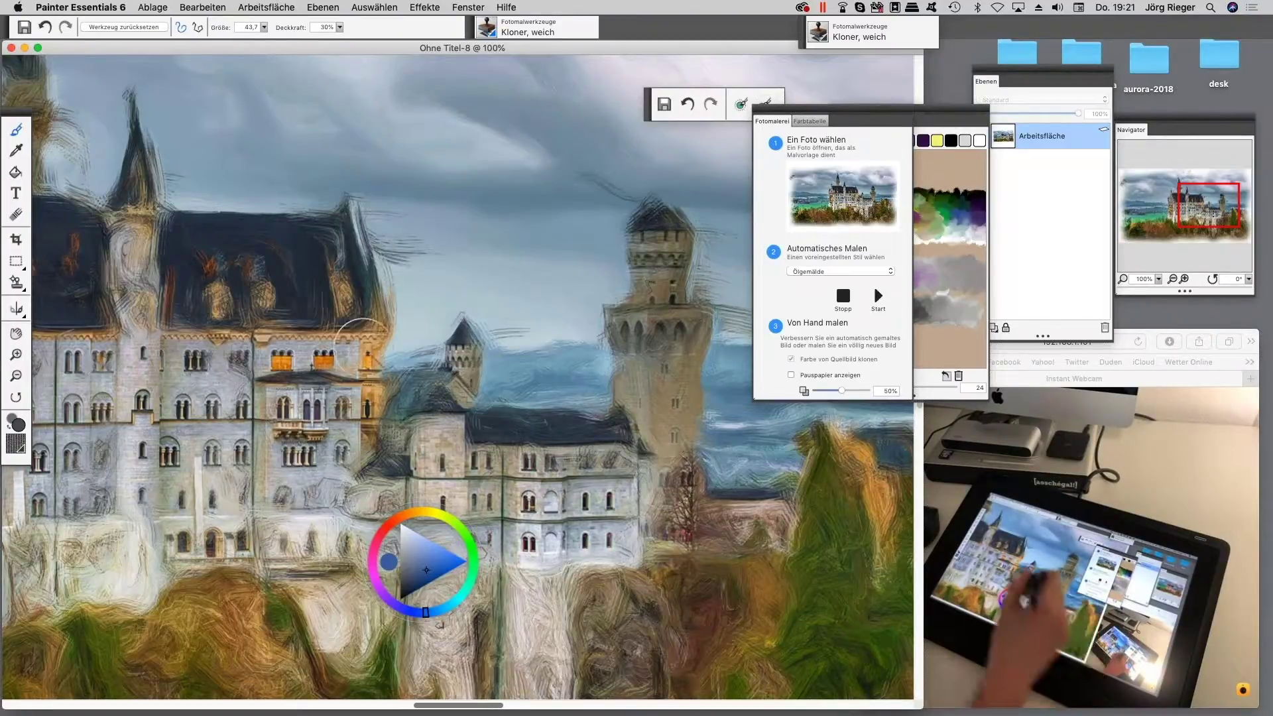
{"action": "left_click_drag", "start_coordinate": [205, 413], "coordinate": [351, 385]}
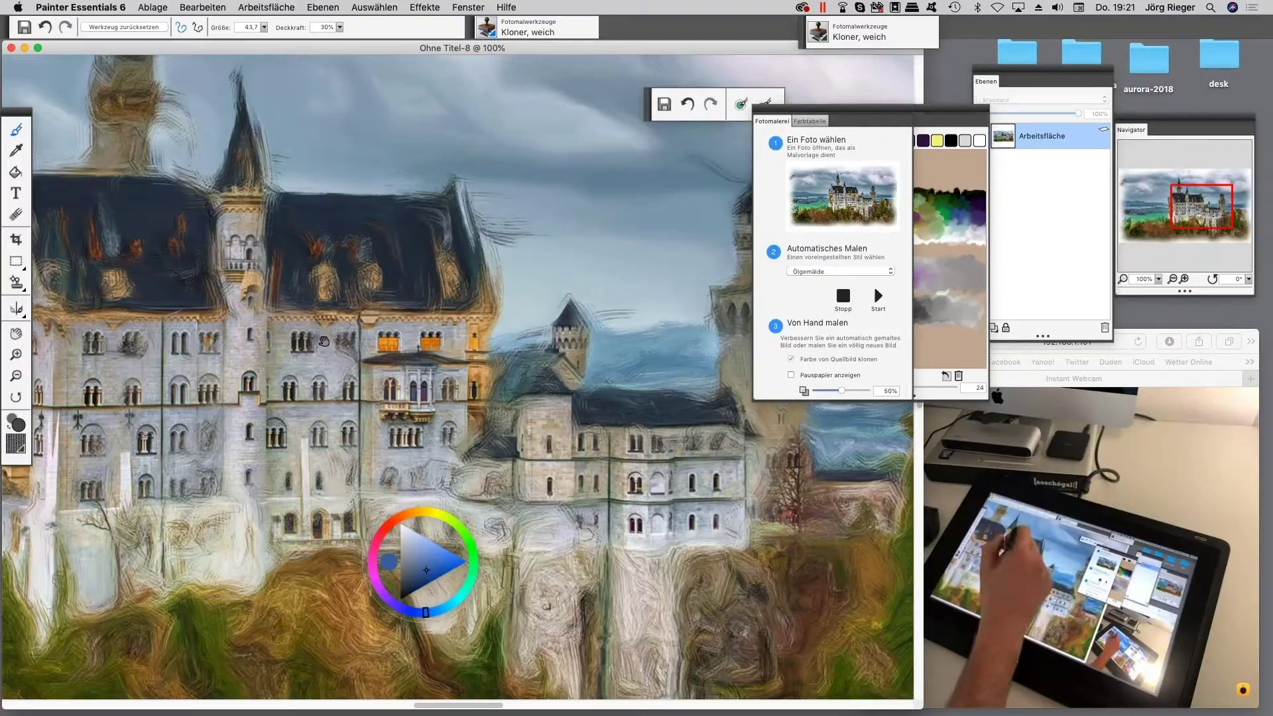
- Clone photo detail back into the tall rear tower, the castle's left gable and the roof area beside it
{"action": "left_click_drag", "start_coordinate": [324, 342], "coordinate": [410, 384]}
{"action": "mouse_move", "coordinate": [403, 445]}
{"action": "left_mouse_down"}
{"action": "mouse_move", "coordinate": [462, 443]}
{"action": "mouse_move", "coordinate": [464, 529]}
{"action": "left_mouse_up"}
{"action": "mouse_move", "coordinate": [255, 162]}
{"action": "left_mouse_down"}
{"action": "mouse_move", "coordinate": [279, 173]}
{"action": "mouse_move", "coordinate": [254, 127]}
{"action": "mouse_move", "coordinate": [270, 170]}
{"action": "left_mouse_up"}
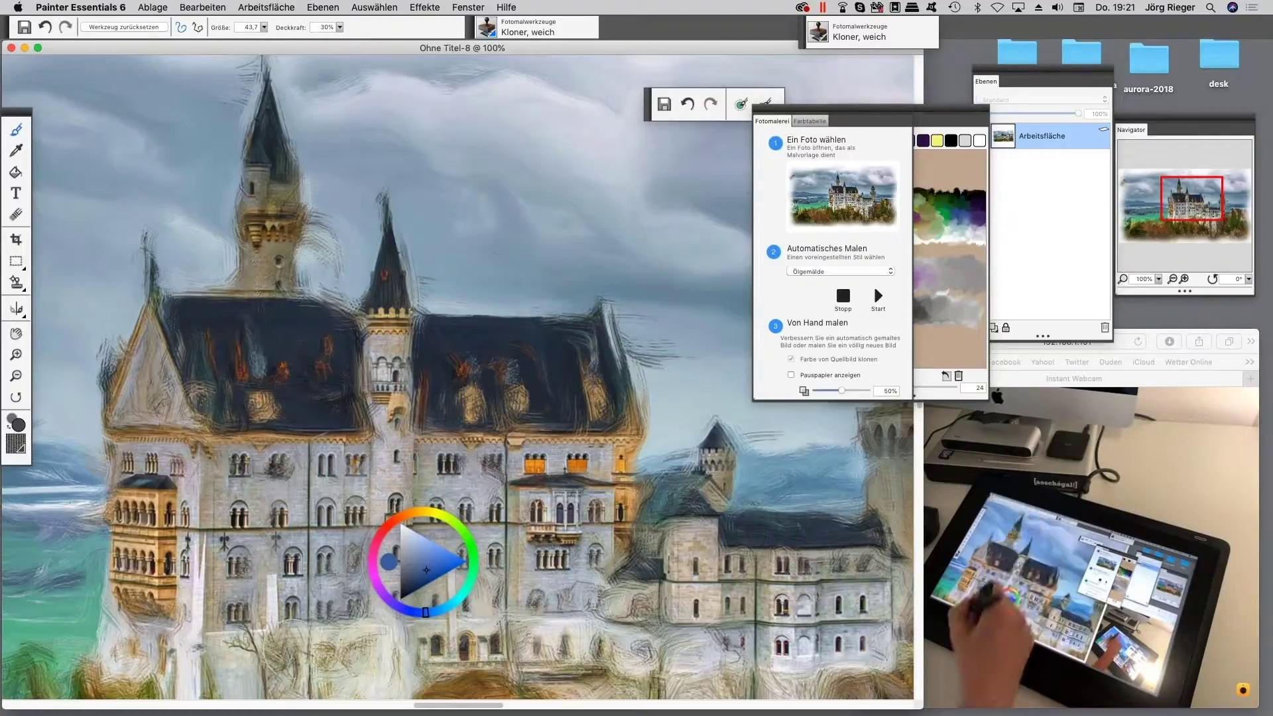
{"action": "left_click_drag", "start_coordinate": [293, 649], "coordinate": [337, 632]}
{"action": "left_click_drag", "start_coordinate": [327, 392], "coordinate": [250, 391]}
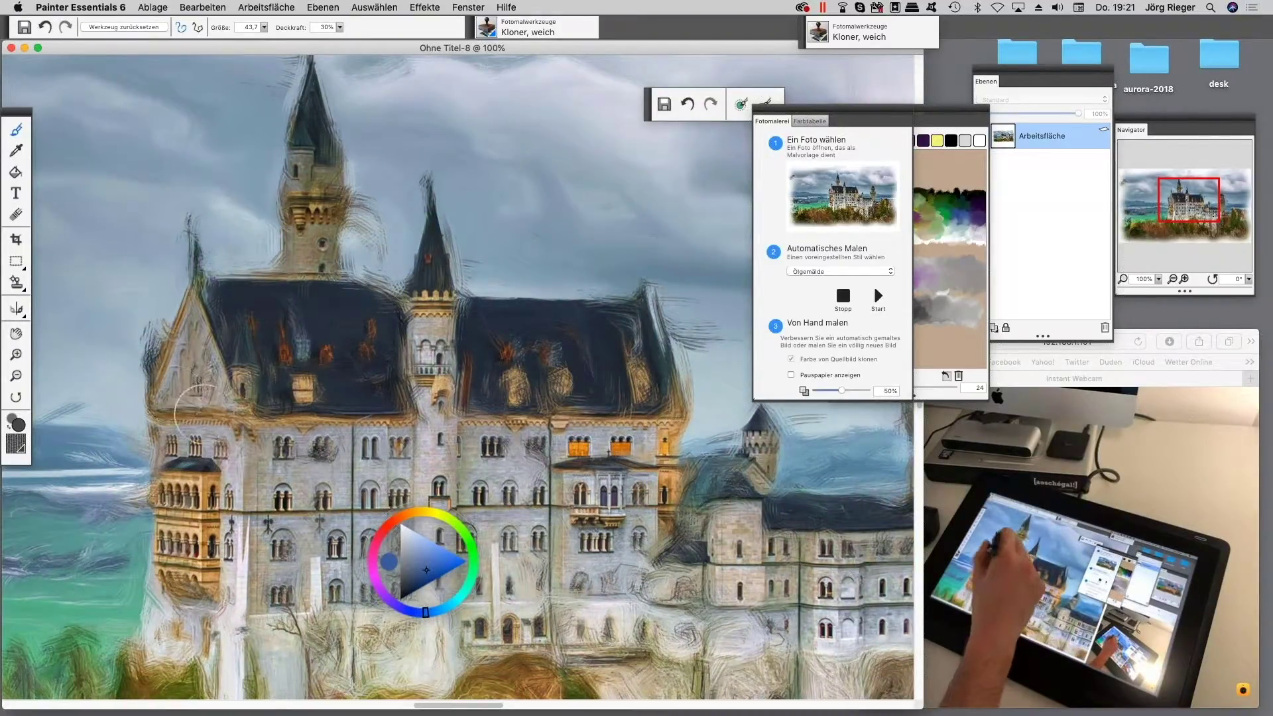
{"action": "scroll", "coordinate": [204, 415], "scroll_direction": "down", "scroll_amount": 5}
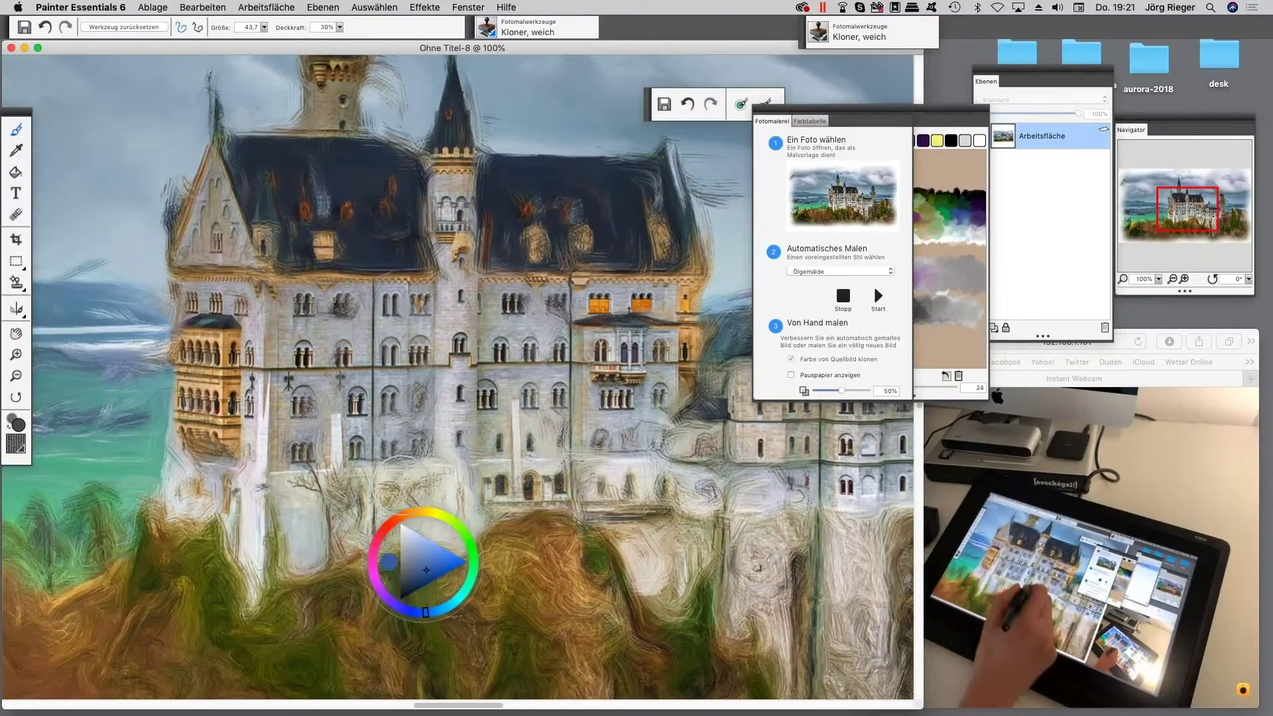
{"action": "scroll", "coordinate": [401, 487], "scroll_direction": "down", "scroll_amount": 2}
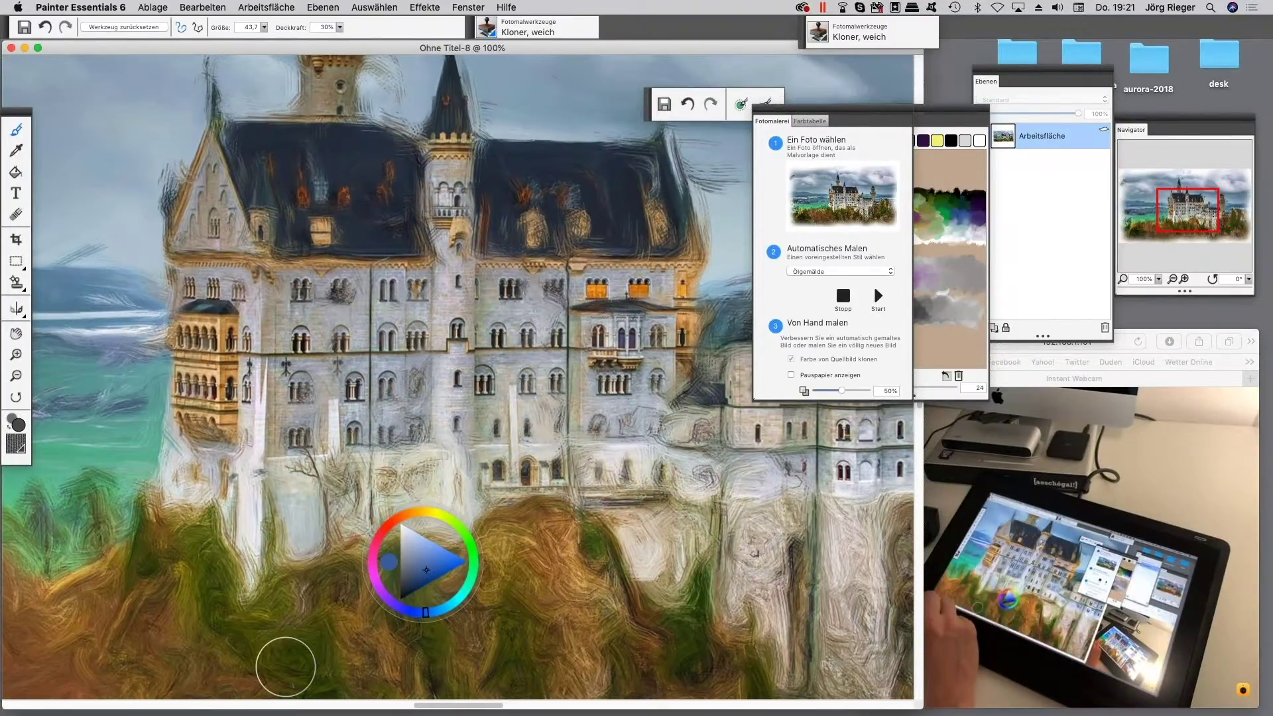
- Review the retouched castle within the whole painting and again close up
{"action": "left_click_drag", "start_coordinate": [558, 469], "coordinate": [480, 469]}
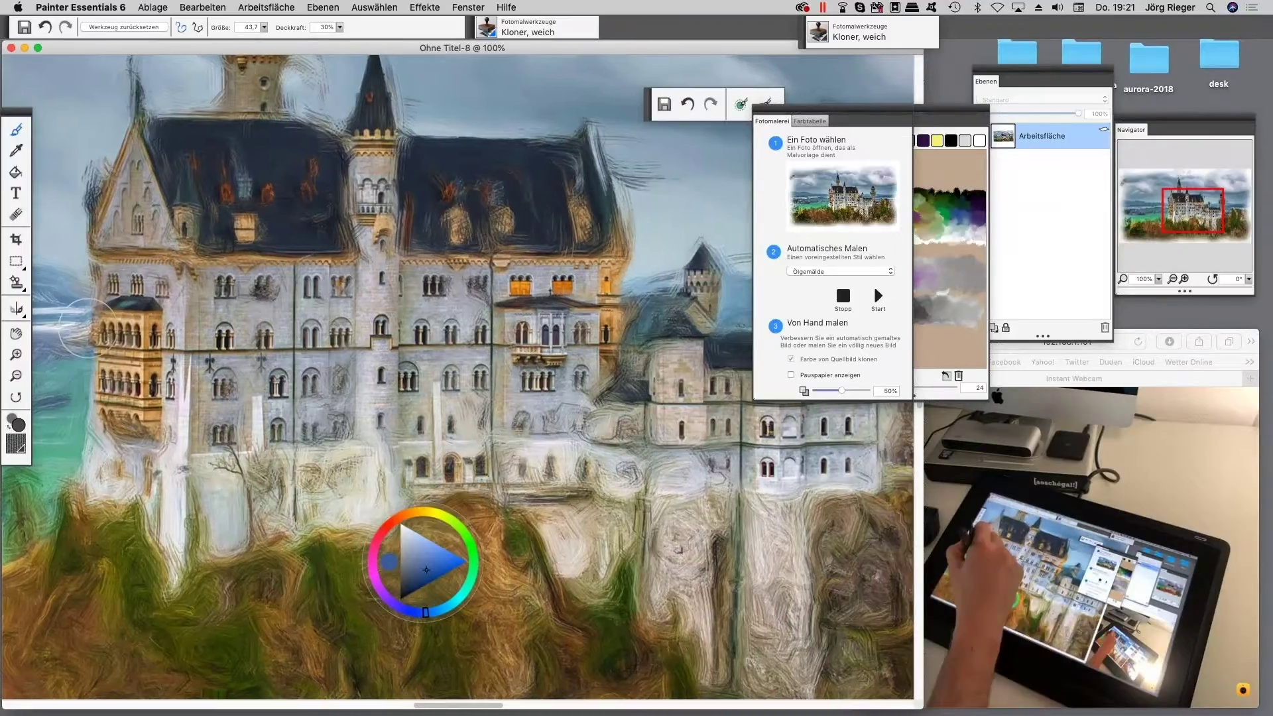
{"action": "key", "text": "super+0"}
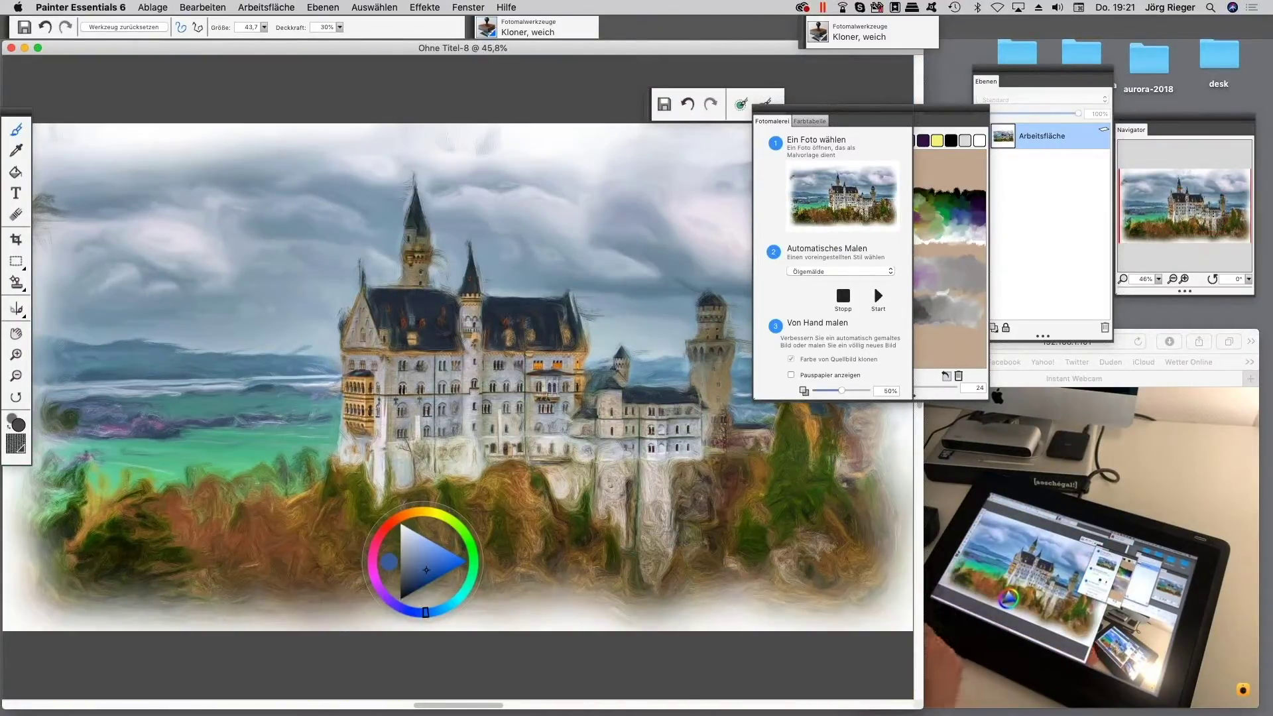
{"action": "key", "text": "super+plus"}
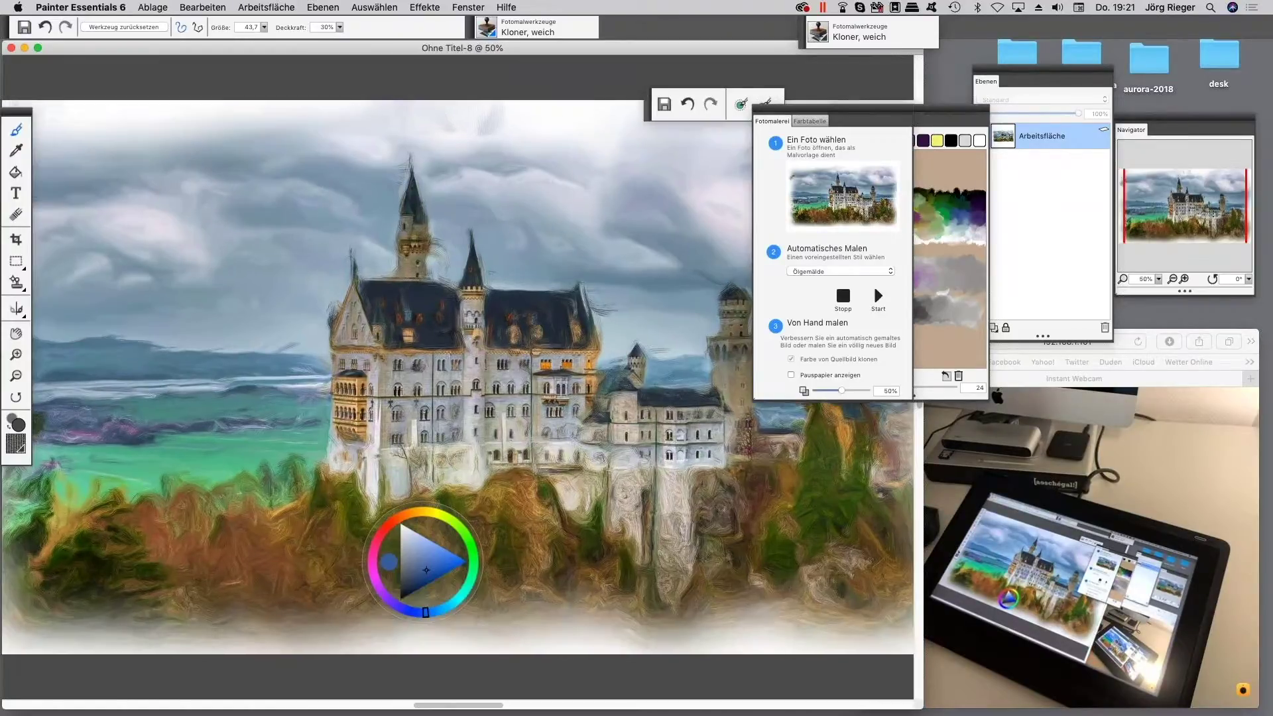
{"action": "key", "text": "super+plus"}
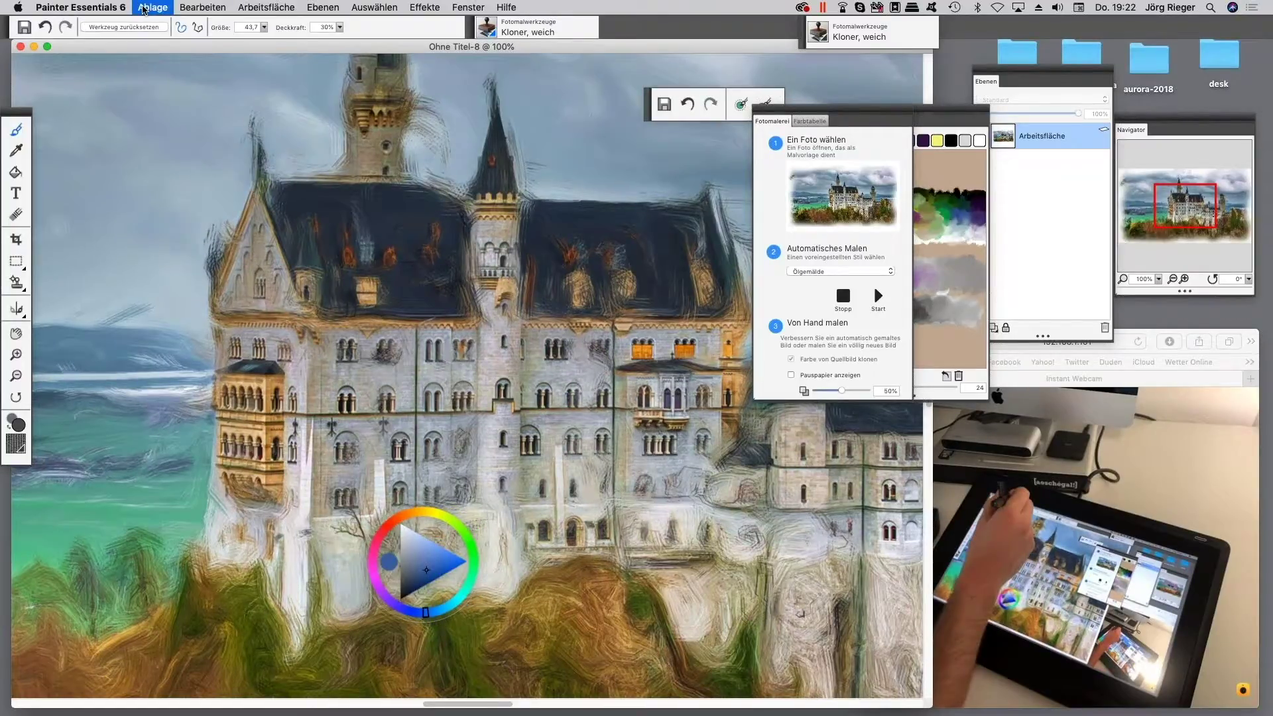
- Save the castle painting as workshop.rif in Painter RIFF format in the beispielmotive folder and close it
{"action": "left_click", "coordinate": [153, 7]}
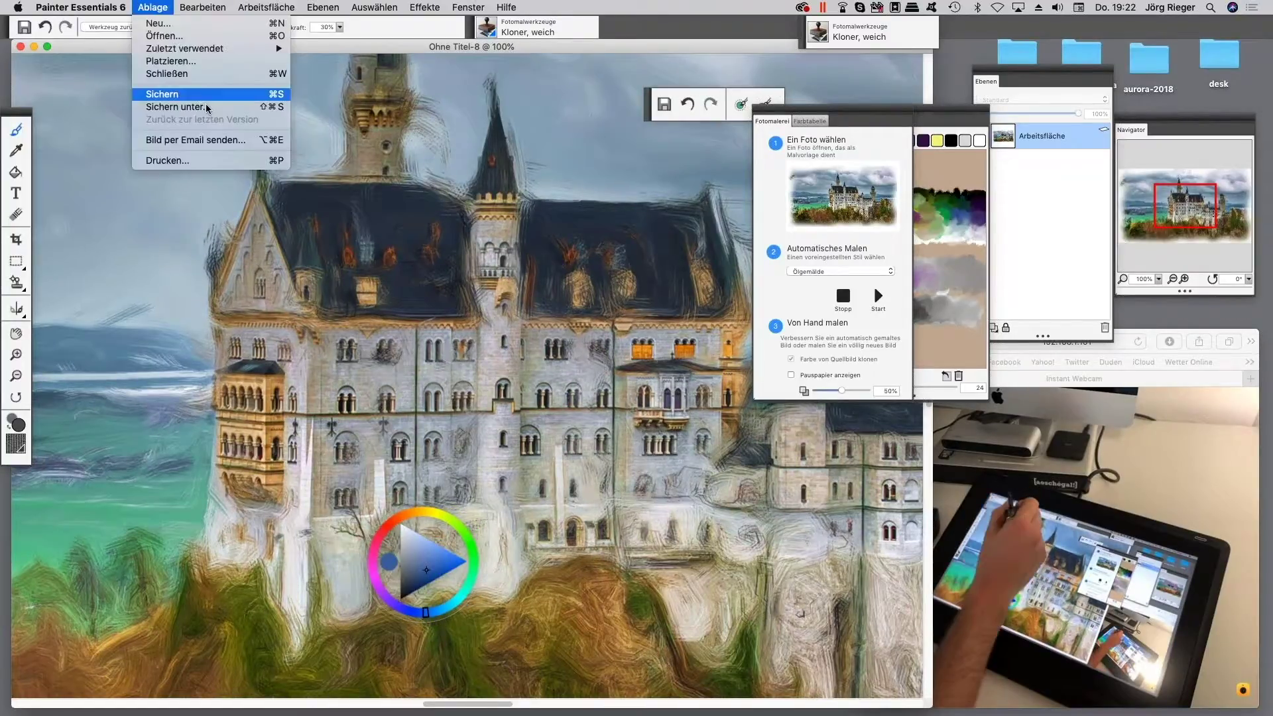
{"action": "left_click", "coordinate": [208, 106]}
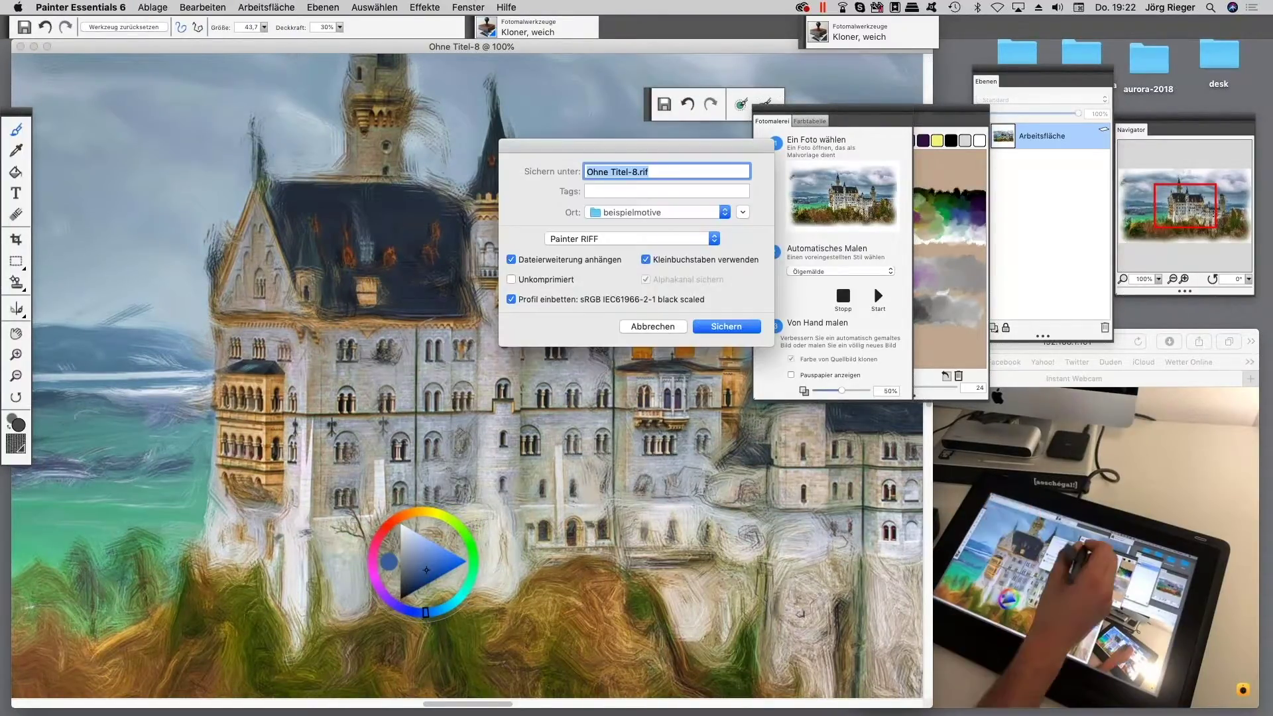
{"action": "left_click", "coordinate": [632, 172]}
{"action": "left_click_drag", "start_coordinate": [637, 172], "coordinate": [566, 176]}
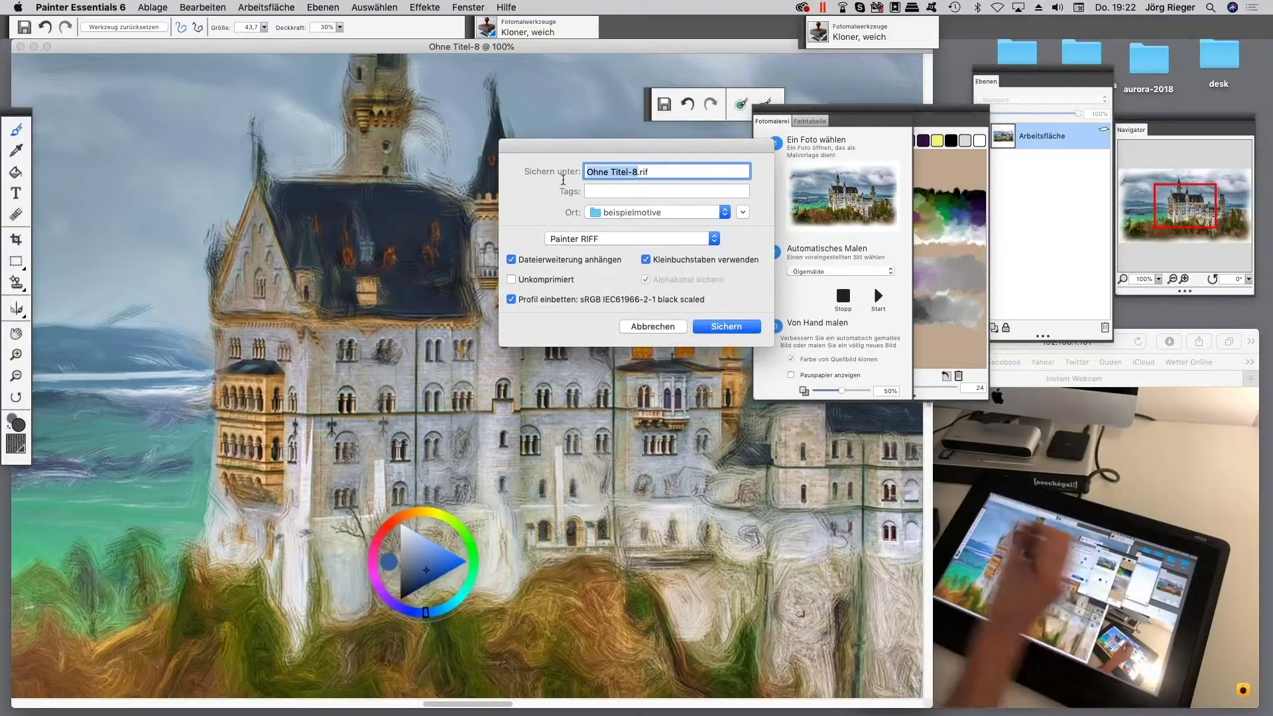
{"action": "type", "text": "workshop"}
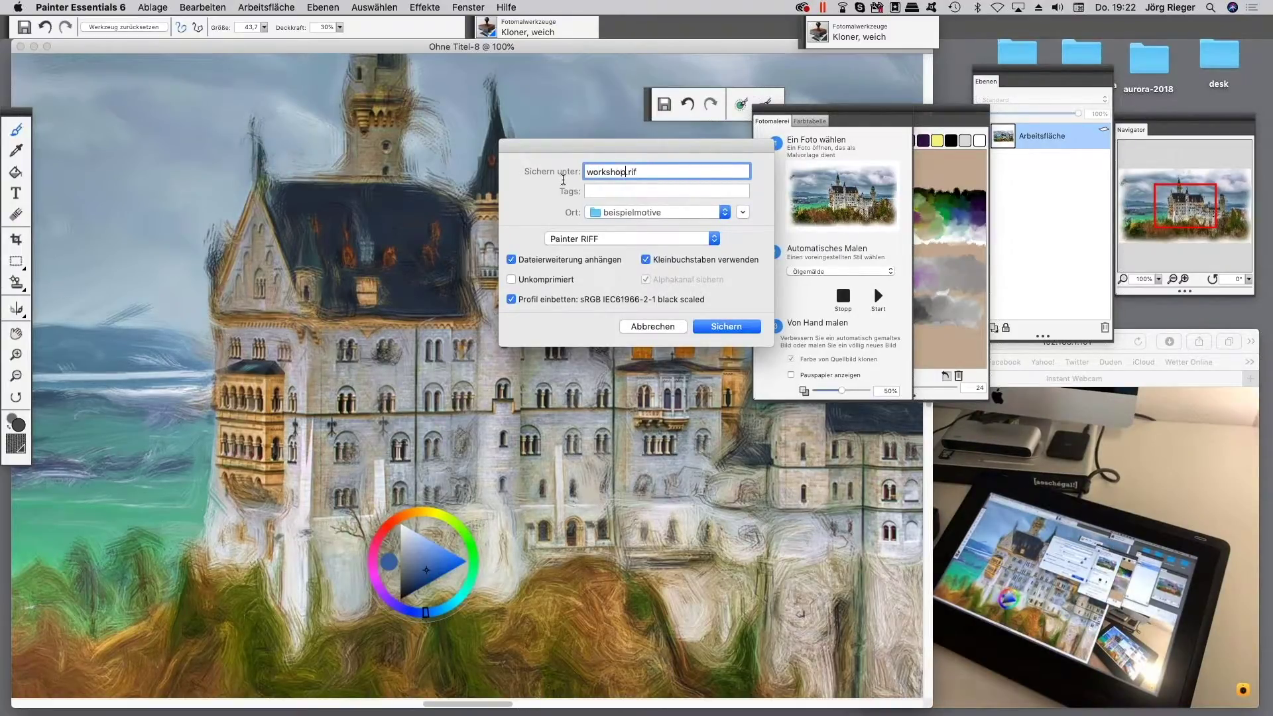
{"action": "left_click", "coordinate": [736, 330]}
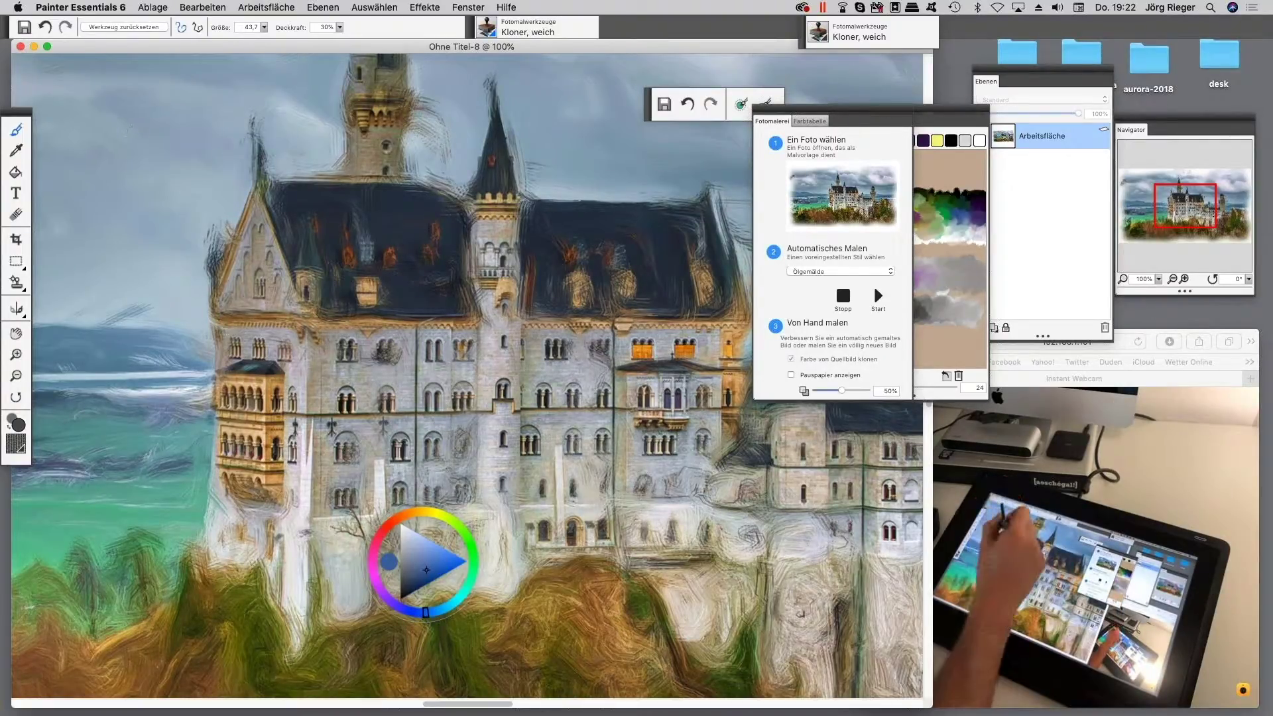
{"action": "left_click", "coordinate": [20, 46]}
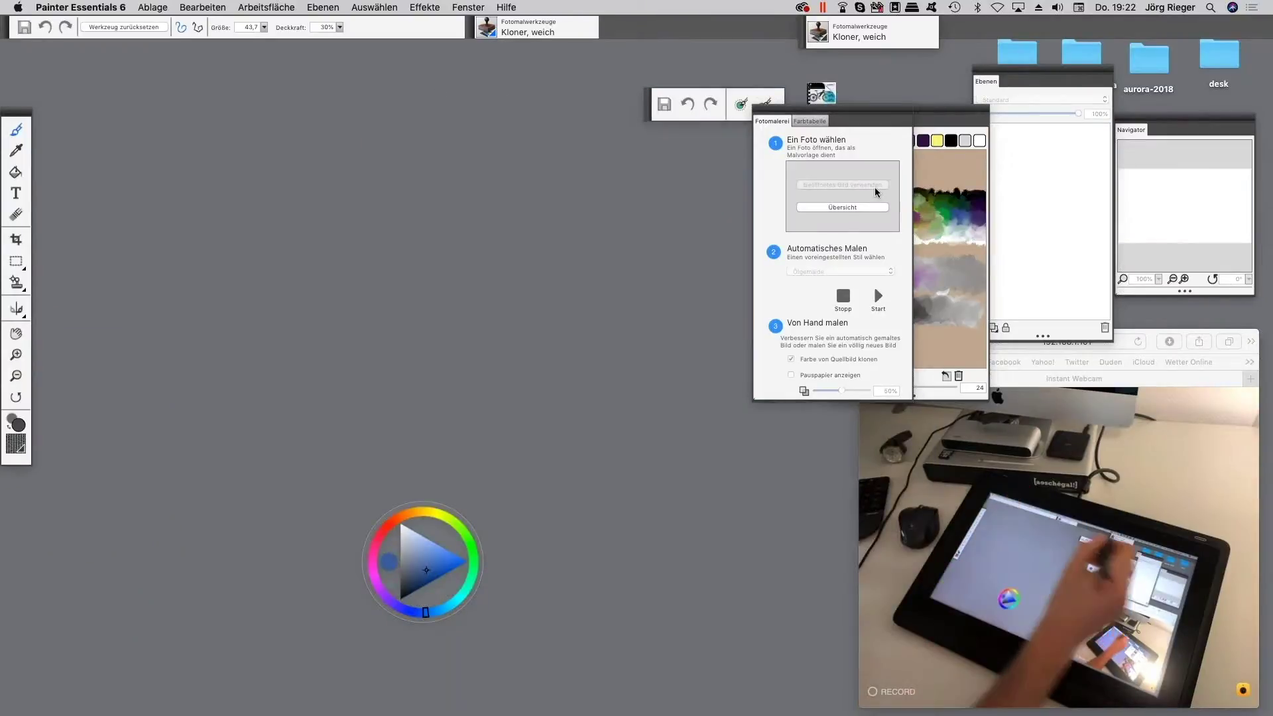
- Choose the portrait Fotolia_3626796_L Kopie.jpg from the beispielmotive folder as the new photo painting source
{"action": "left_click", "coordinate": [855, 207]}
{"action": "left_click", "coordinate": [855, 207]}
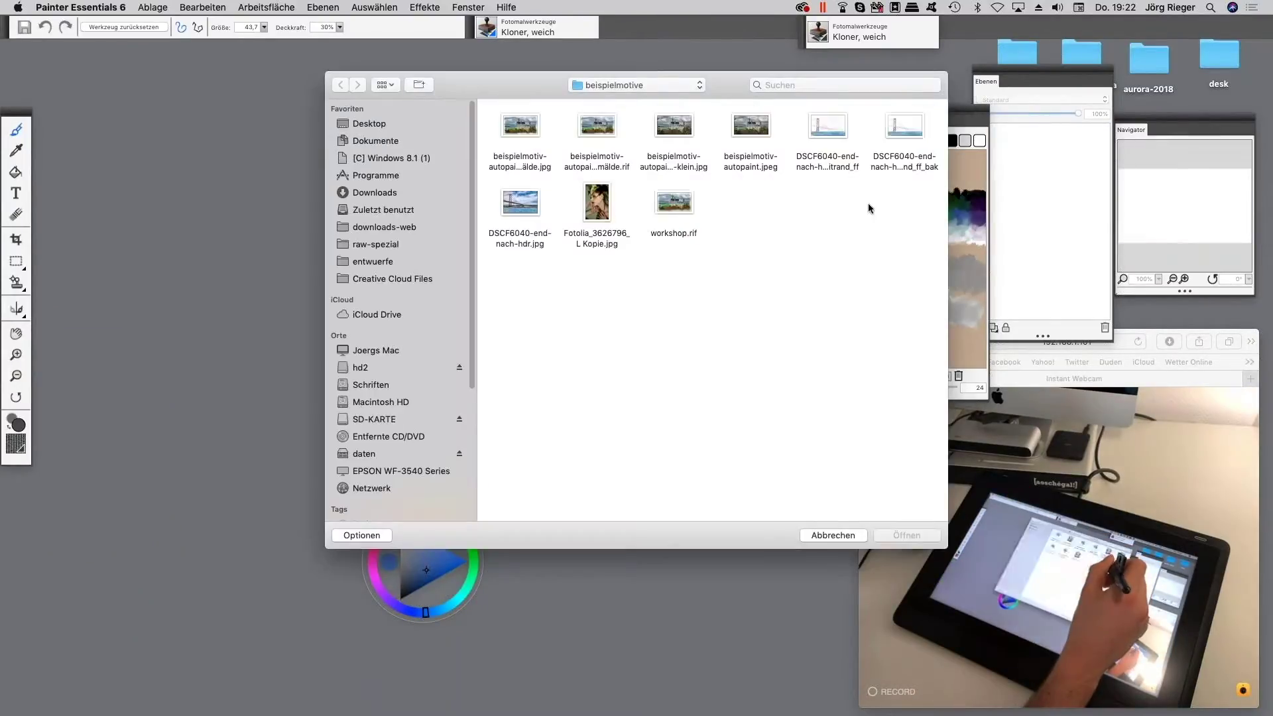
{"action": "left_click", "coordinate": [597, 205]}
{"action": "left_click", "coordinate": [906, 535]}
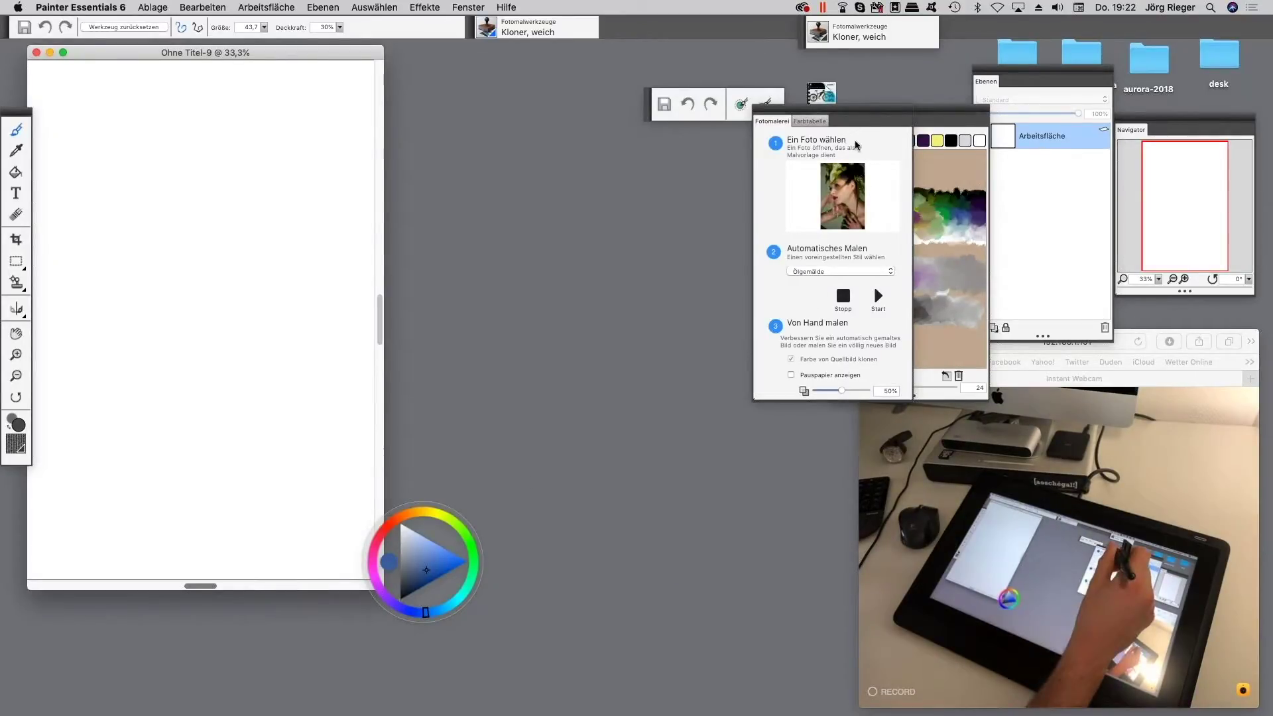
- Auto-paint the portrait in the Ölgemälde style and stop the painting once the face is well defined
{"action": "left_click", "coordinate": [848, 273]}
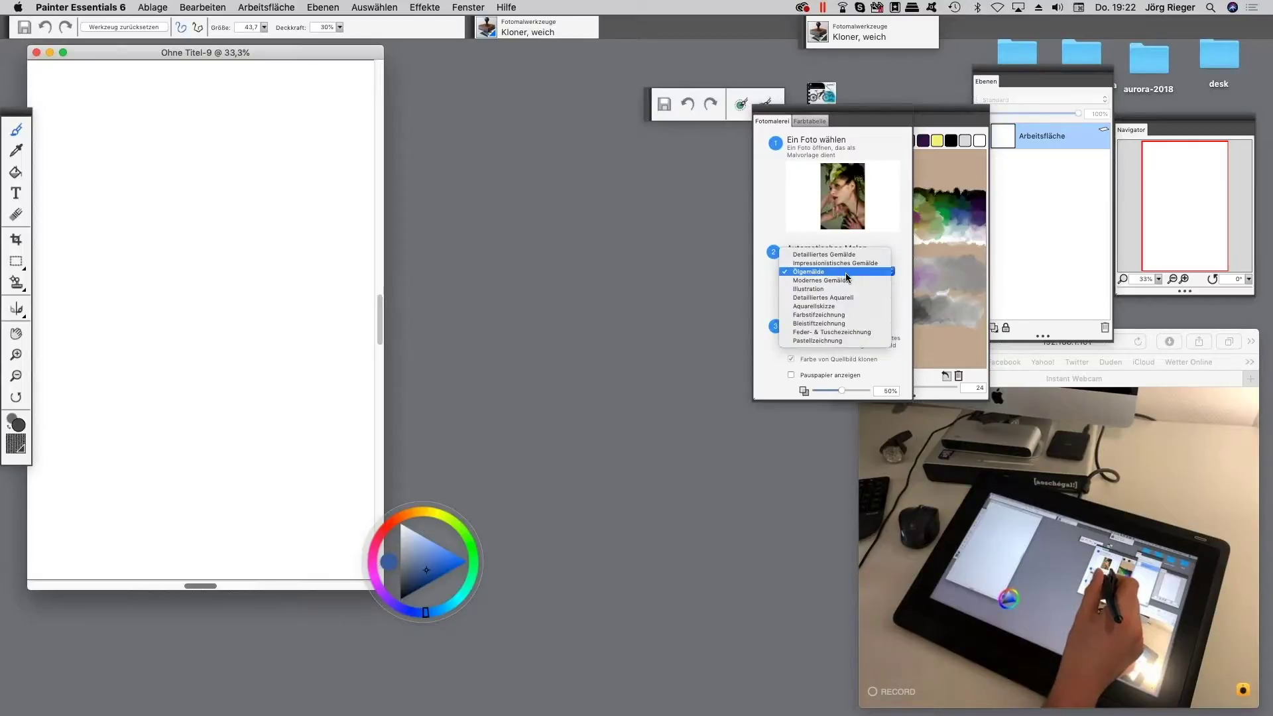
{"action": "left_click", "coordinate": [847, 272]}
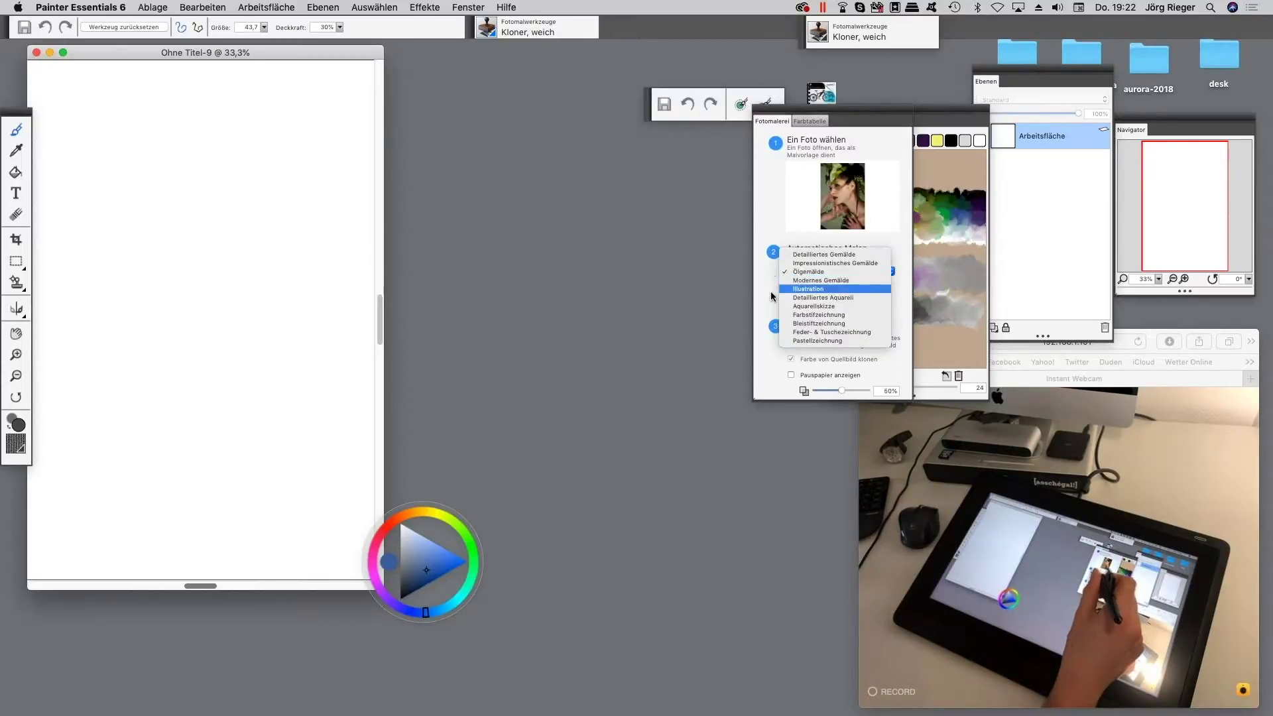
{"action": "left_click", "coordinate": [878, 296]}
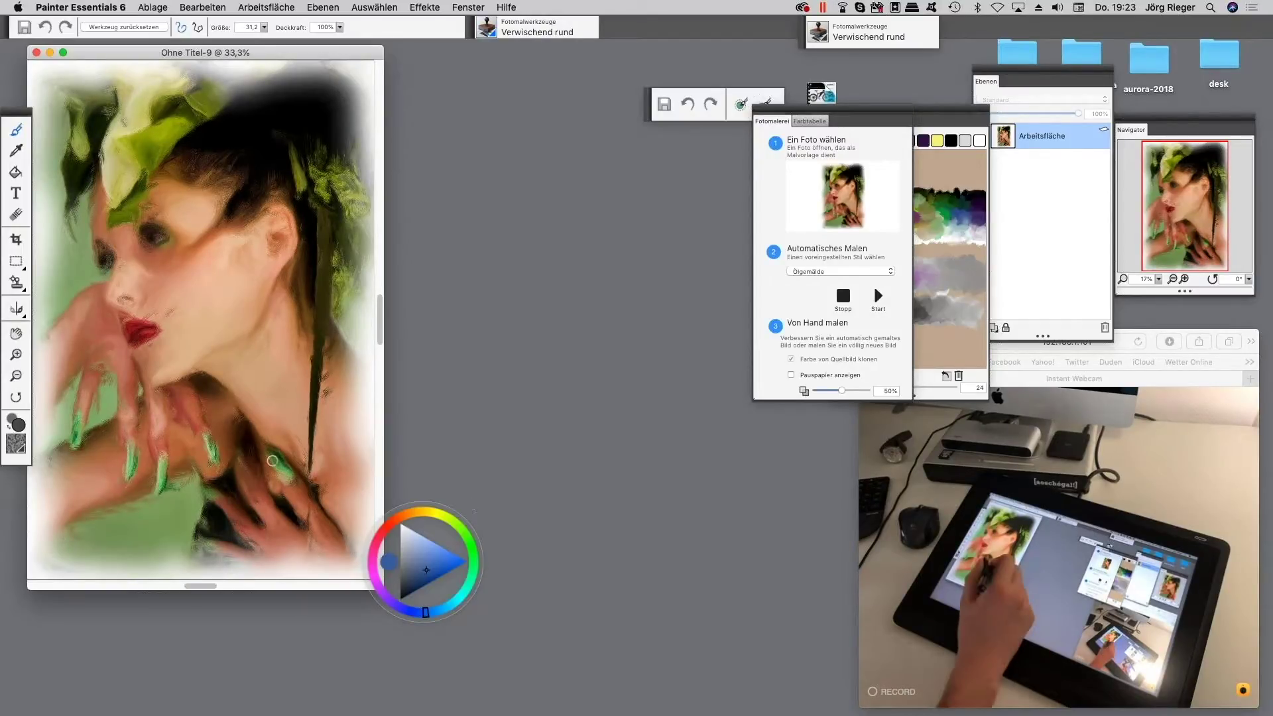
{"action": "left_click", "coordinate": [841, 297]}
- Move the colour wheel off the portrait and enlarge the document window to fill the free workspace
{"action": "left_click_drag", "start_coordinate": [200, 586], "coordinate": [355, 585]}
{"action": "left_click", "coordinate": [467, 562]}
{"action": "left_click_drag", "start_coordinate": [450, 538], "coordinate": [608, 381]}
{"action": "left_click_drag", "start_coordinate": [393, 596], "coordinate": [913, 700]}
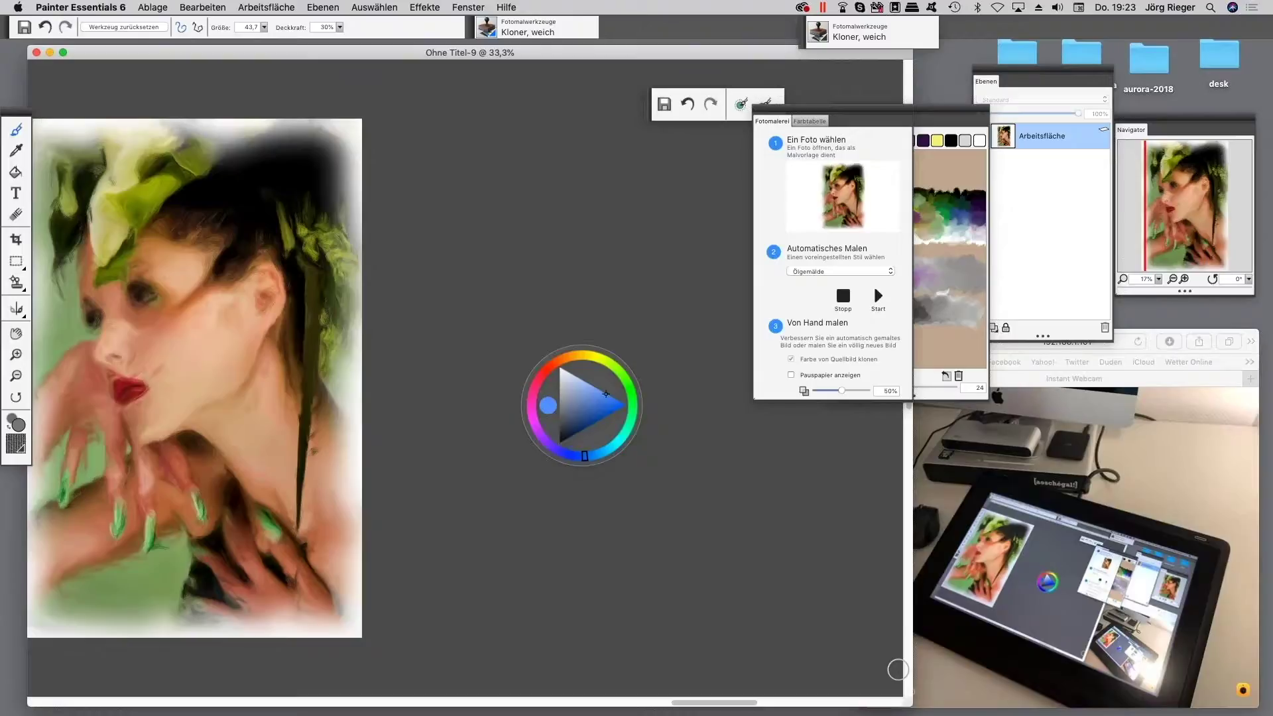
- Clone photo detail back into the portrait's red lips with Kloner, weich at 30% opacity
{"action": "key", "text": "super+plus"}
{"action": "left_click_drag", "start_coordinate": [183, 396], "coordinate": [486, 358]}
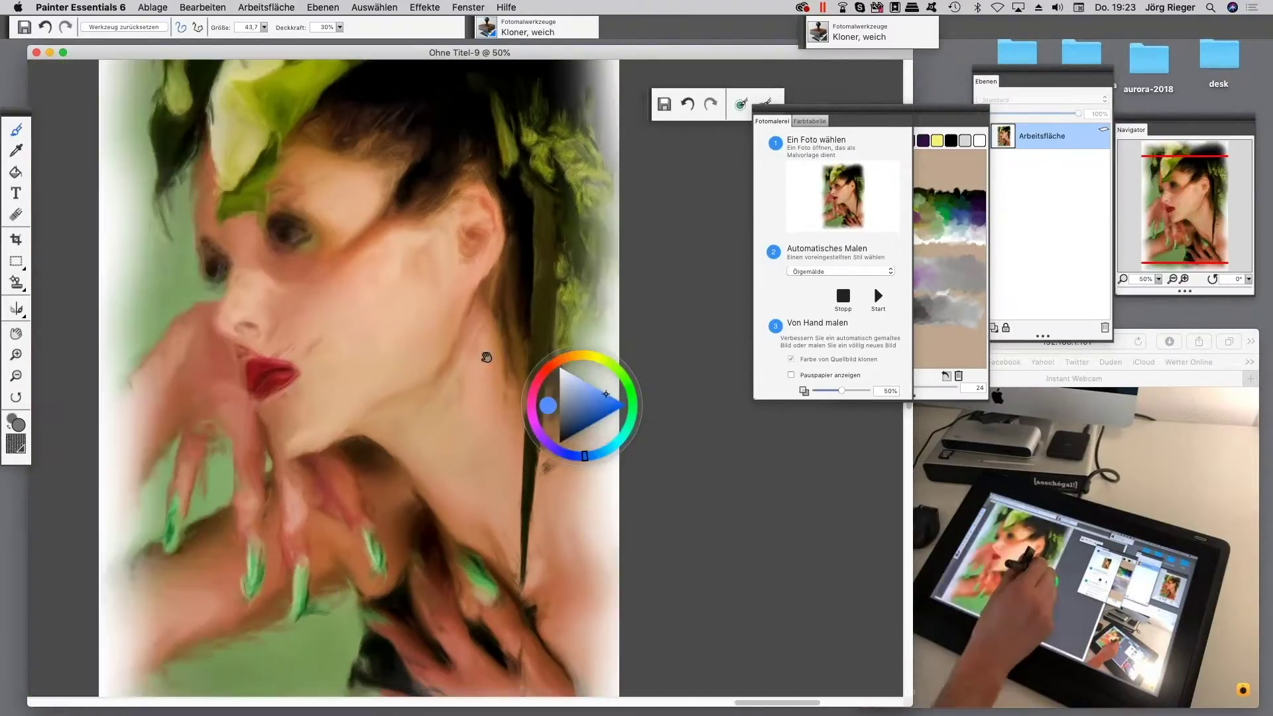
{"action": "key", "text": "super+plus"}
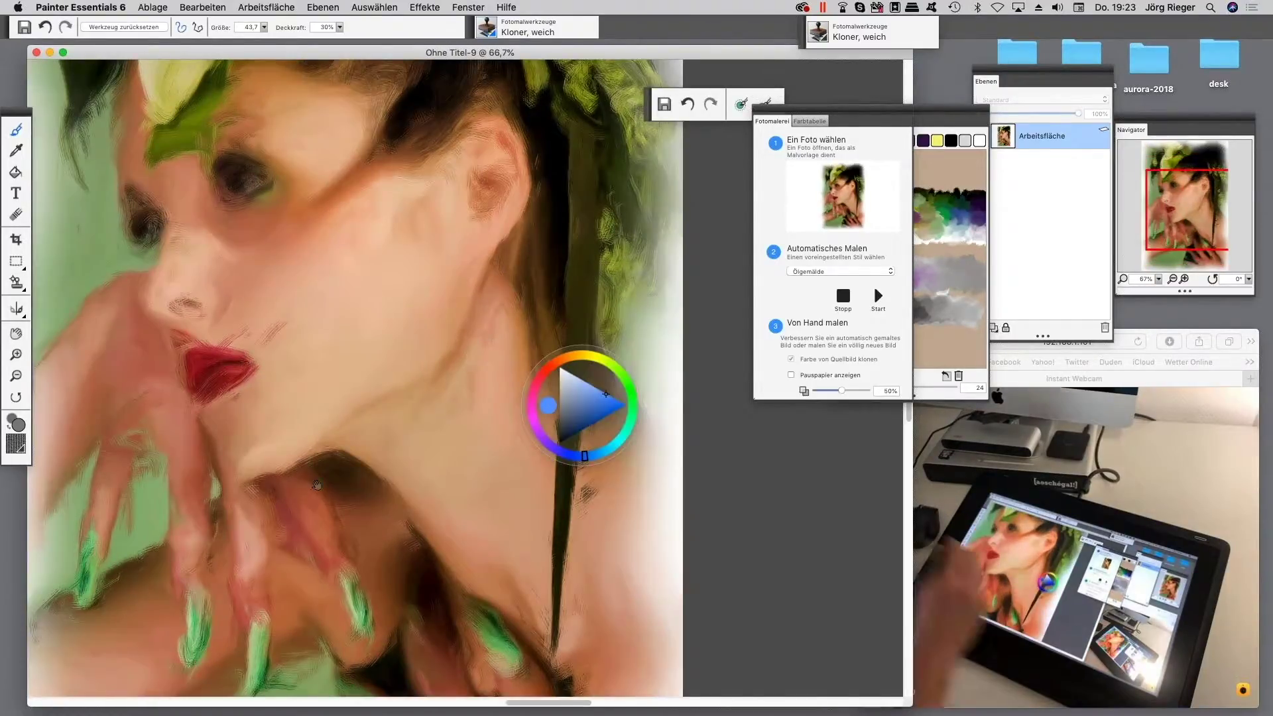
{"action": "mouse_move", "coordinate": [309, 498]}
{"action": "left_mouse_down"}
{"action": "mouse_move", "coordinate": [389, 503]}
{"action": "mouse_move", "coordinate": [428, 527]}
{"action": "mouse_move", "coordinate": [341, 548]}
{"action": "mouse_move", "coordinate": [392, 566]}
{"action": "left_mouse_up"}
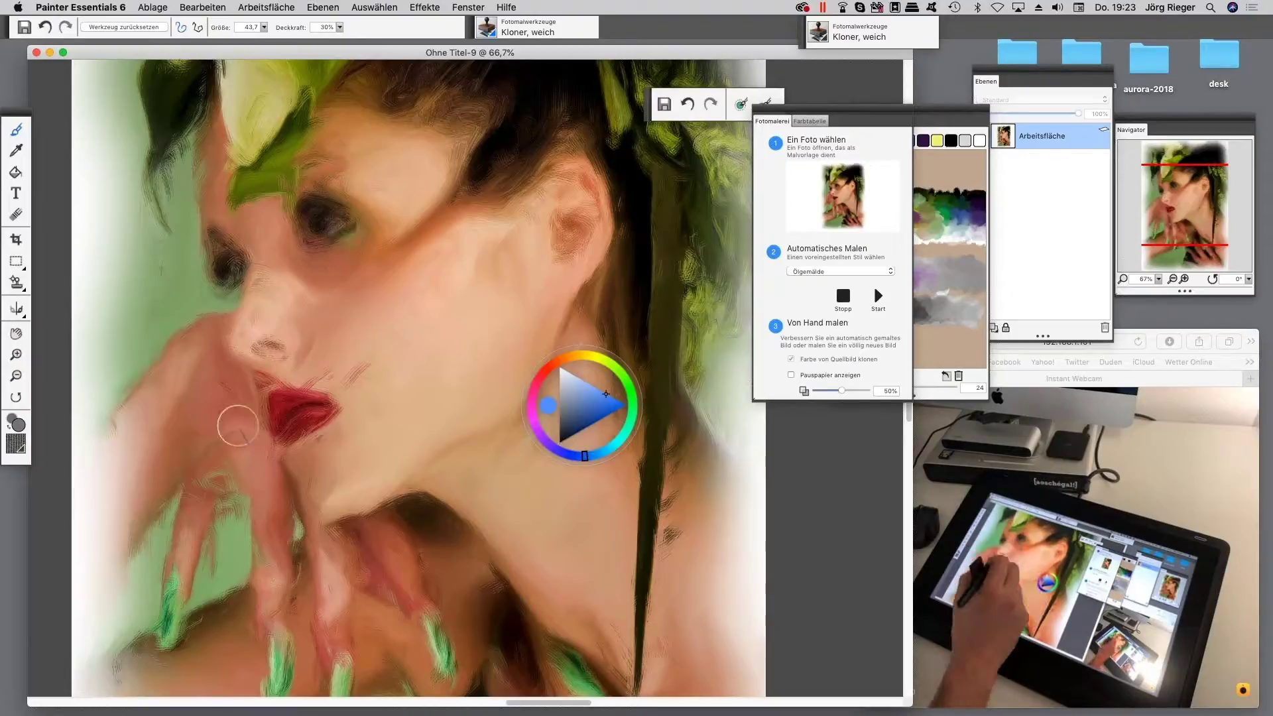
{"action": "mouse_move", "coordinate": [315, 380]}
{"action": "left_mouse_down"}
{"action": "mouse_move", "coordinate": [285, 427]}
{"action": "mouse_move", "coordinate": [318, 405]}
{"action": "mouse_move", "coordinate": [285, 393]}
{"action": "mouse_move", "coordinate": [282, 404]}
{"action": "mouse_move", "coordinate": [320, 404]}
{"action": "mouse_move", "coordinate": [299, 414]}
{"action": "mouse_move", "coordinate": [321, 410]}
{"action": "mouse_move", "coordinate": [260, 436]}
{"action": "mouse_move", "coordinate": [342, 396]}
{"action": "mouse_move", "coordinate": [286, 443]}
{"action": "mouse_move", "coordinate": [331, 403]}
{"action": "mouse_move", "coordinate": [287, 427]}
{"action": "mouse_move", "coordinate": [301, 480]}
{"action": "left_mouse_up"}
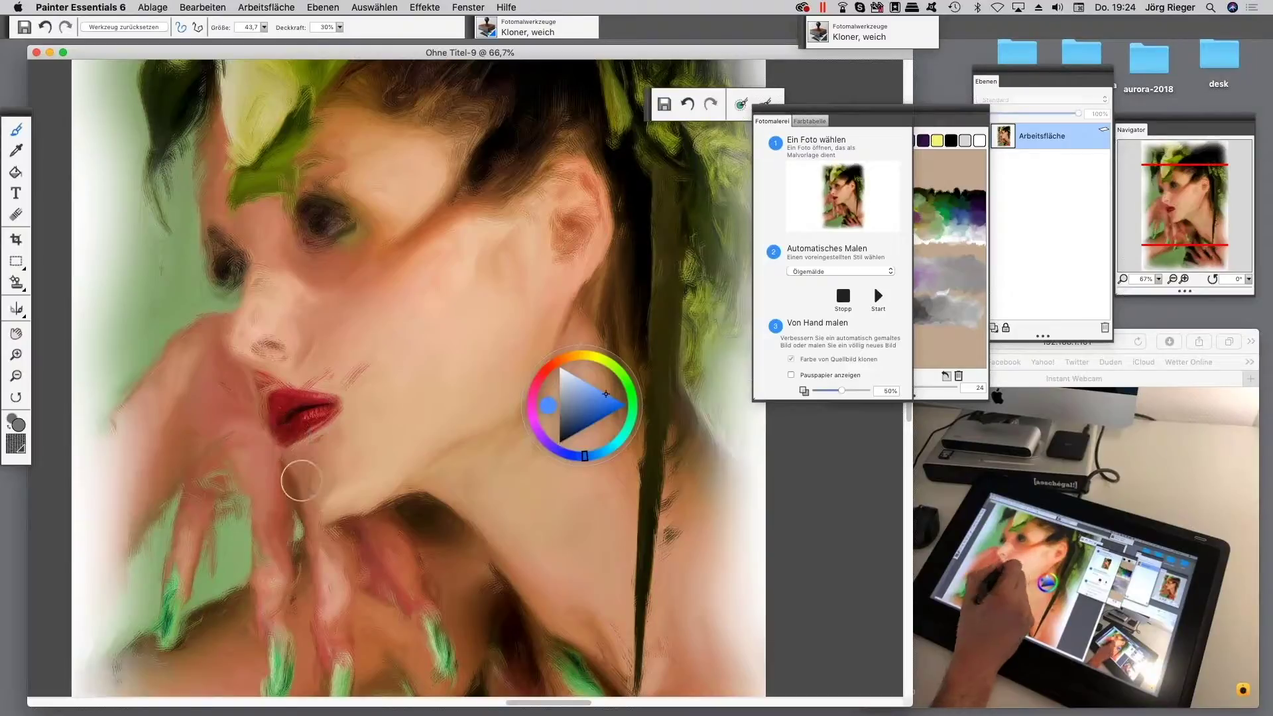
- Clone photo detail back into the woman's eyes and ear
{"action": "mouse_move", "coordinate": [306, 216]}
{"action": "left_mouse_down"}
{"action": "mouse_move", "coordinate": [332, 208]}
{"action": "mouse_move", "coordinate": [320, 223]}
{"action": "left_mouse_up"}
{"action": "mouse_move", "coordinate": [228, 274]}
{"action": "left_mouse_down"}
{"action": "mouse_move", "coordinate": [228, 239]}
{"action": "mouse_move", "coordinate": [239, 256]}
{"action": "left_mouse_up"}
{"action": "mouse_move", "coordinate": [328, 230]}
{"action": "left_mouse_down"}
{"action": "mouse_move", "coordinate": [318, 225]}
{"action": "mouse_move", "coordinate": [345, 177]}
{"action": "mouse_move", "coordinate": [353, 222]}
{"action": "mouse_move", "coordinate": [312, 226]}
{"action": "mouse_move", "coordinate": [406, 254]}
{"action": "left_mouse_up"}
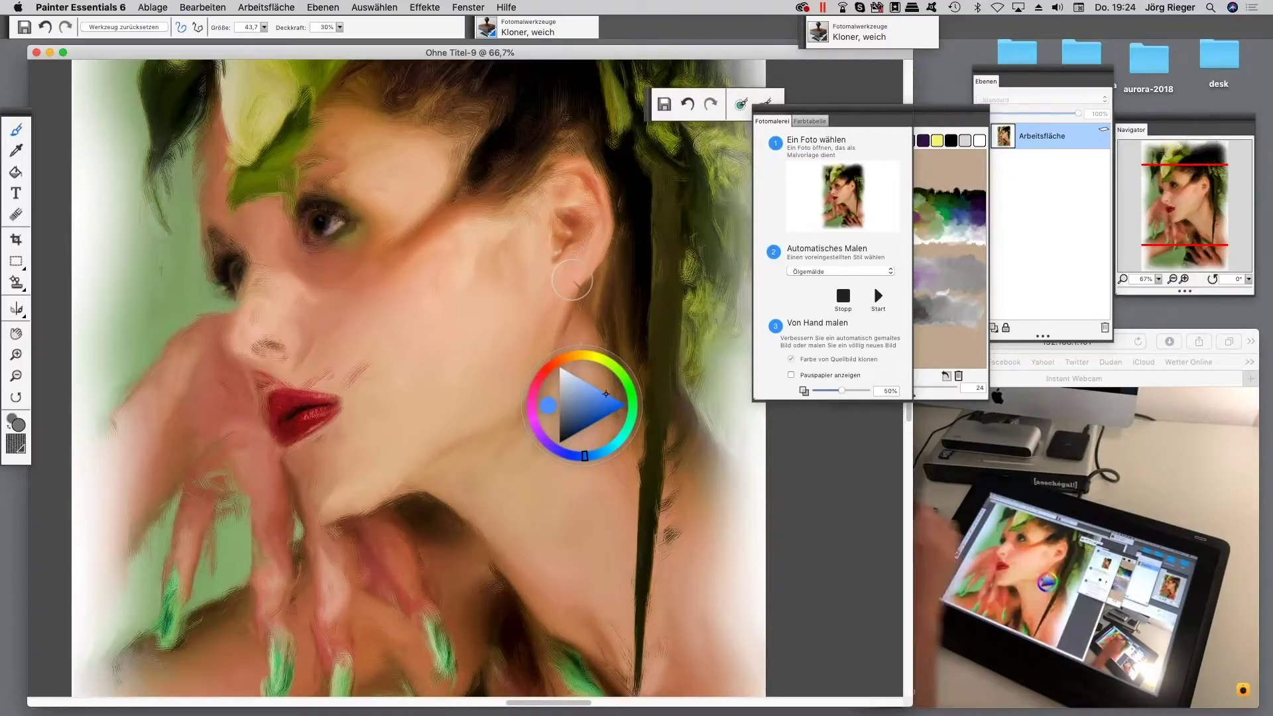
- Refine the woman's near eye at 150% magnification by cloning more photo detail into its iris and lashes
{"action": "key", "text": "super+plus"}
{"action": "key", "text": "super+plus"}
{"action": "key", "text": "super+plus"}
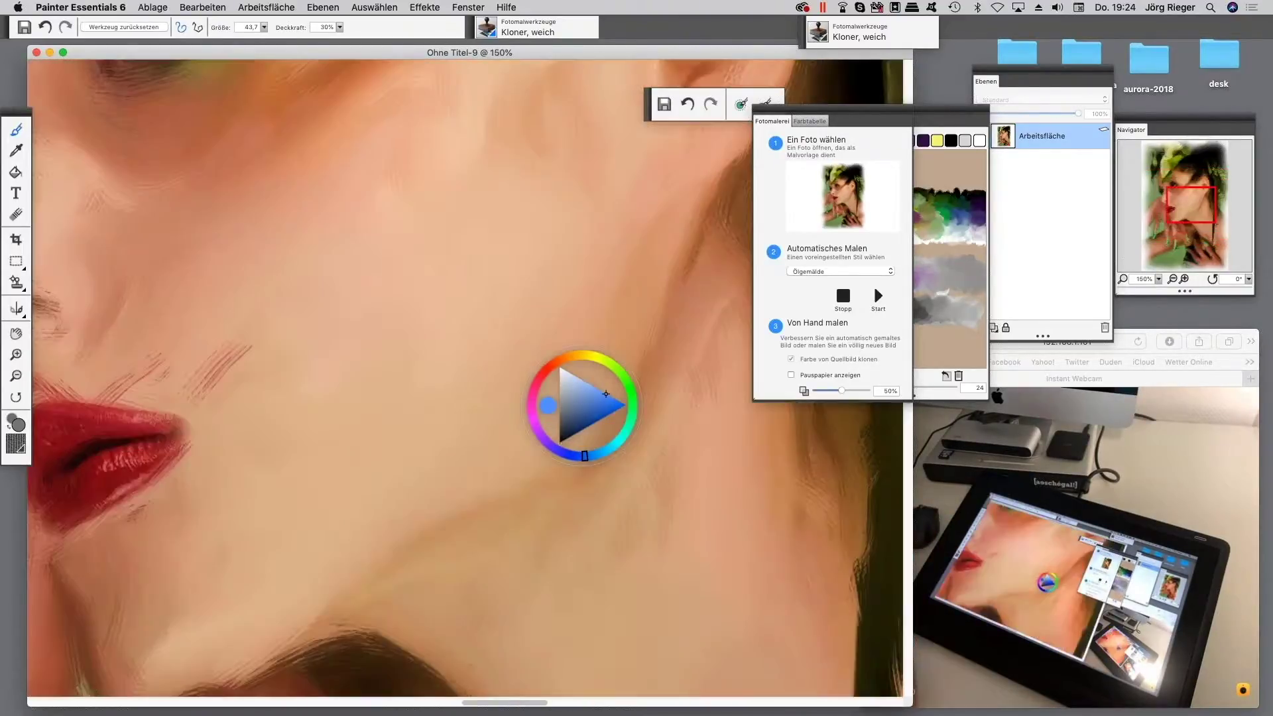
{"action": "key", "text": "space"}
{"action": "left_click_drag", "start_coordinate": [278, 289], "coordinate": [392, 505]}
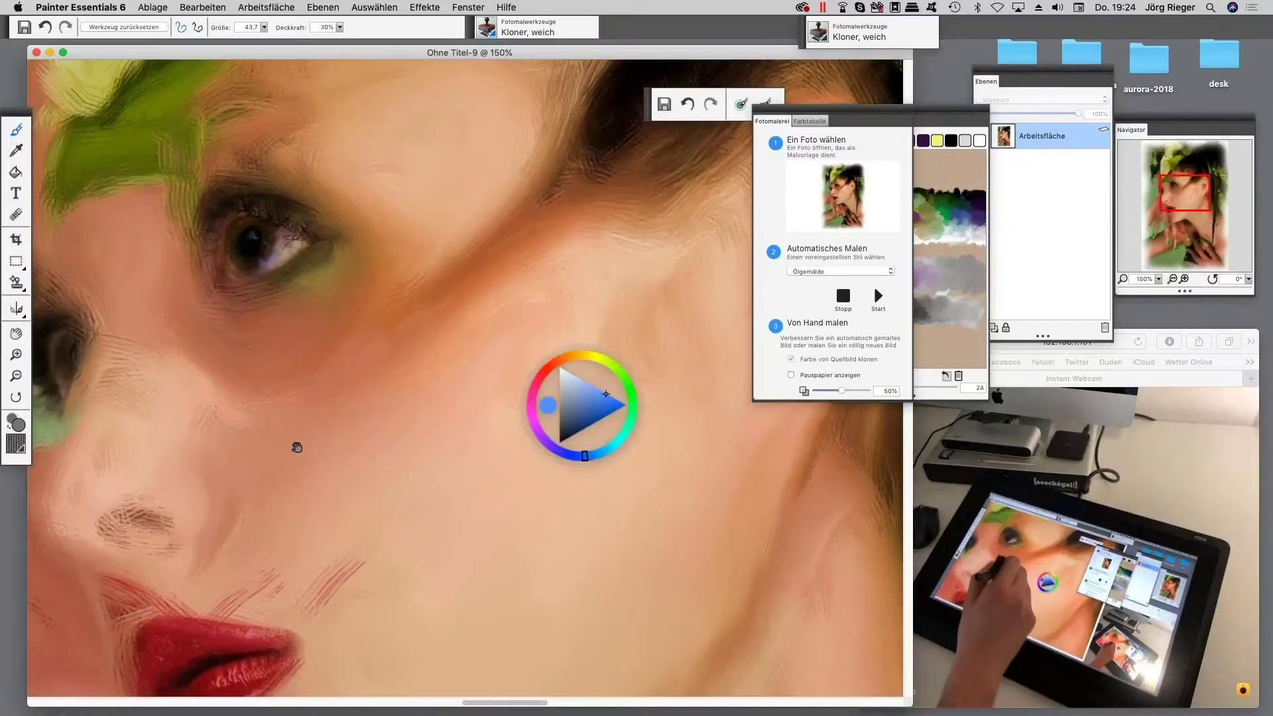
{"action": "mouse_move", "coordinate": [299, 446]}
{"action": "left_mouse_down"}
{"action": "mouse_move", "coordinate": [383, 518]}
{"action": "mouse_move", "coordinate": [342, 523]}
{"action": "left_mouse_up"}
{"action": "mouse_move", "coordinate": [369, 339]}
{"action": "left_mouse_down"}
{"action": "mouse_move", "coordinate": [383, 316]}
{"action": "mouse_move", "coordinate": [352, 351]}
{"action": "mouse_move", "coordinate": [368, 334]}
{"action": "mouse_move", "coordinate": [378, 346]}
{"action": "mouse_move", "coordinate": [410, 334]}
{"action": "mouse_move", "coordinate": [348, 344]}
{"action": "mouse_move", "coordinate": [410, 315]}
{"action": "mouse_move", "coordinate": [384, 292]}
{"action": "left_mouse_up"}
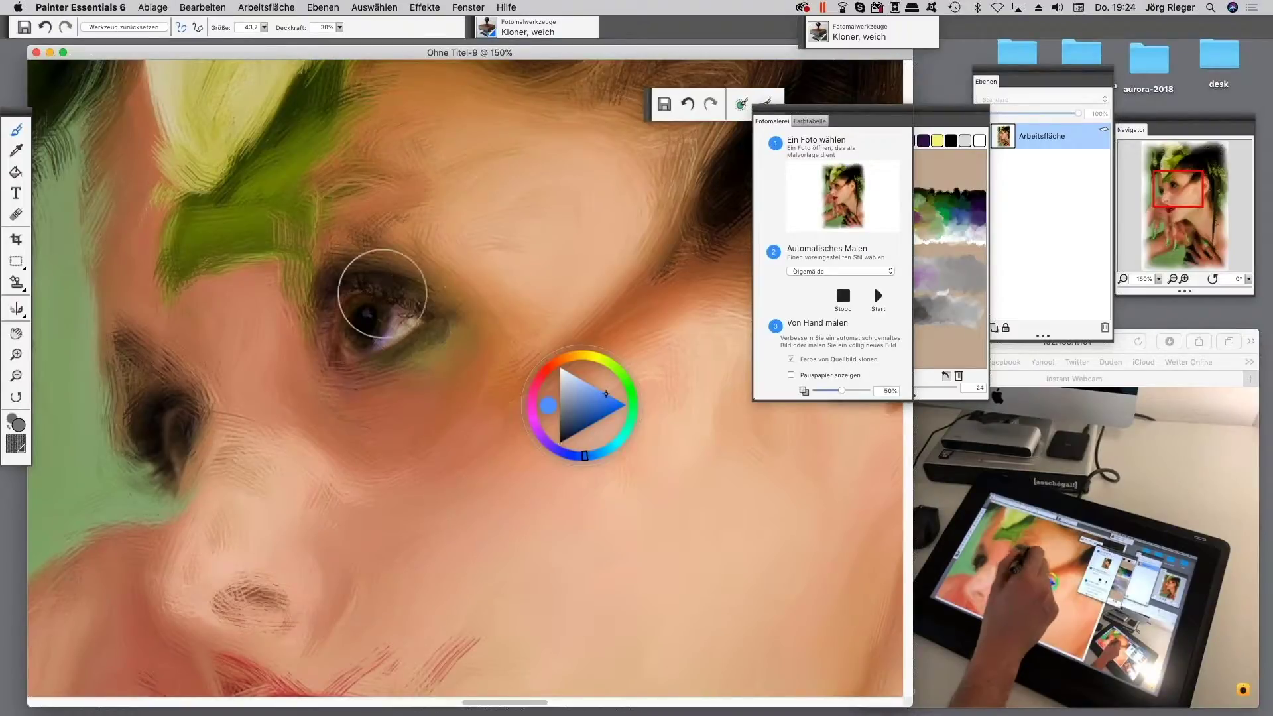
{"action": "mouse_move", "coordinate": [279, 429]}
{"action": "left_mouse_down"}
{"action": "mouse_move", "coordinate": [339, 347]}
{"action": "mouse_move", "coordinate": [330, 337]}
{"action": "left_mouse_up"}
{"action": "mouse_move", "coordinate": [227, 333]}
{"action": "left_mouse_down"}
{"action": "mouse_move", "coordinate": [229, 318]}
{"action": "mouse_move", "coordinate": [221, 351]}
{"action": "left_mouse_up"}
- Clone finer photo detail into the lips, keeping the brush opacity at 30%
{"action": "left_click_drag", "start_coordinate": [386, 475], "coordinate": [301, 265]}
{"action": "mouse_move", "coordinate": [263, 509]}
{"action": "left_mouse_down"}
{"action": "mouse_move", "coordinate": [305, 514]}
{"action": "mouse_move", "coordinate": [324, 496]}
{"action": "left_mouse_up"}
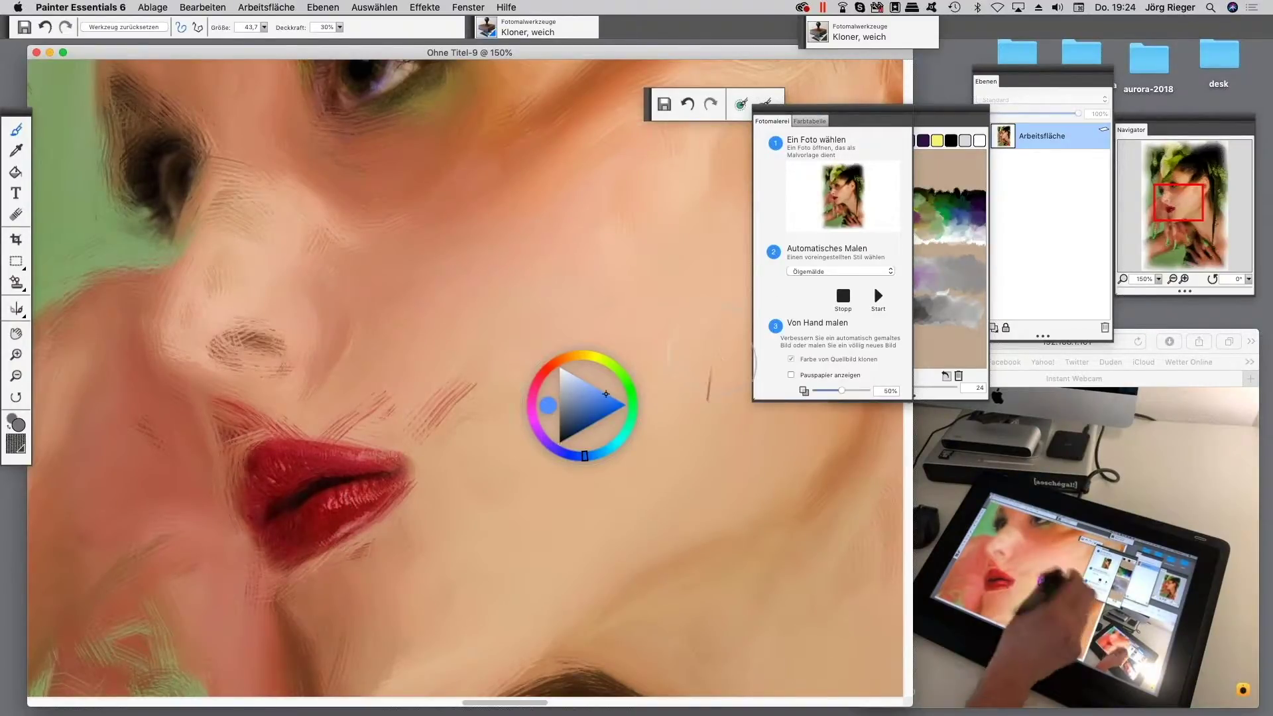
{"action": "mouse_move", "coordinate": [358, 458]}
{"action": "left_mouse_down"}
{"action": "mouse_move", "coordinate": [304, 461]}
{"action": "mouse_move", "coordinate": [277, 500]}
{"action": "mouse_move", "coordinate": [304, 528]}
{"action": "mouse_move", "coordinate": [388, 459]}
{"action": "left_mouse_up"}
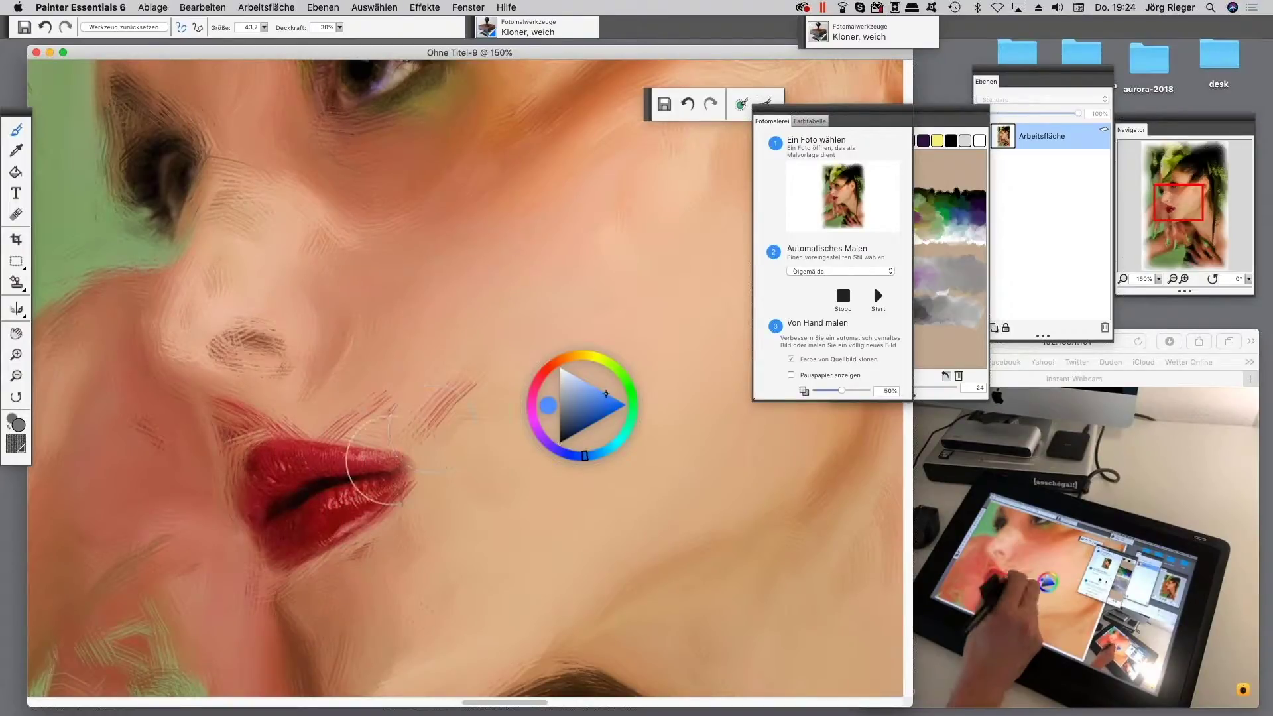
{"action": "left_click", "coordinate": [339, 27]}
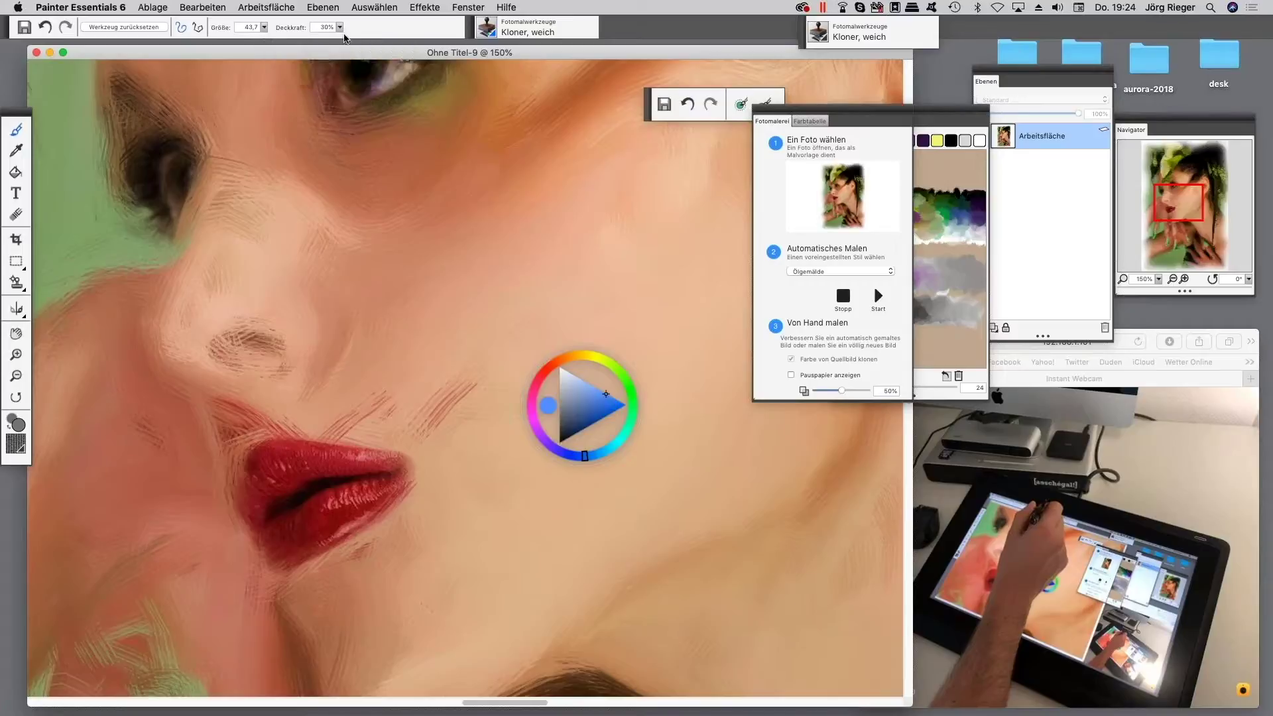
- Clone finer photo detail into the ear and earlobe
{"action": "left_click_drag", "start_coordinate": [464, 505], "coordinate": [338, 531]}
{"action": "left_click_drag", "start_coordinate": [398, 475], "coordinate": [321, 517]}
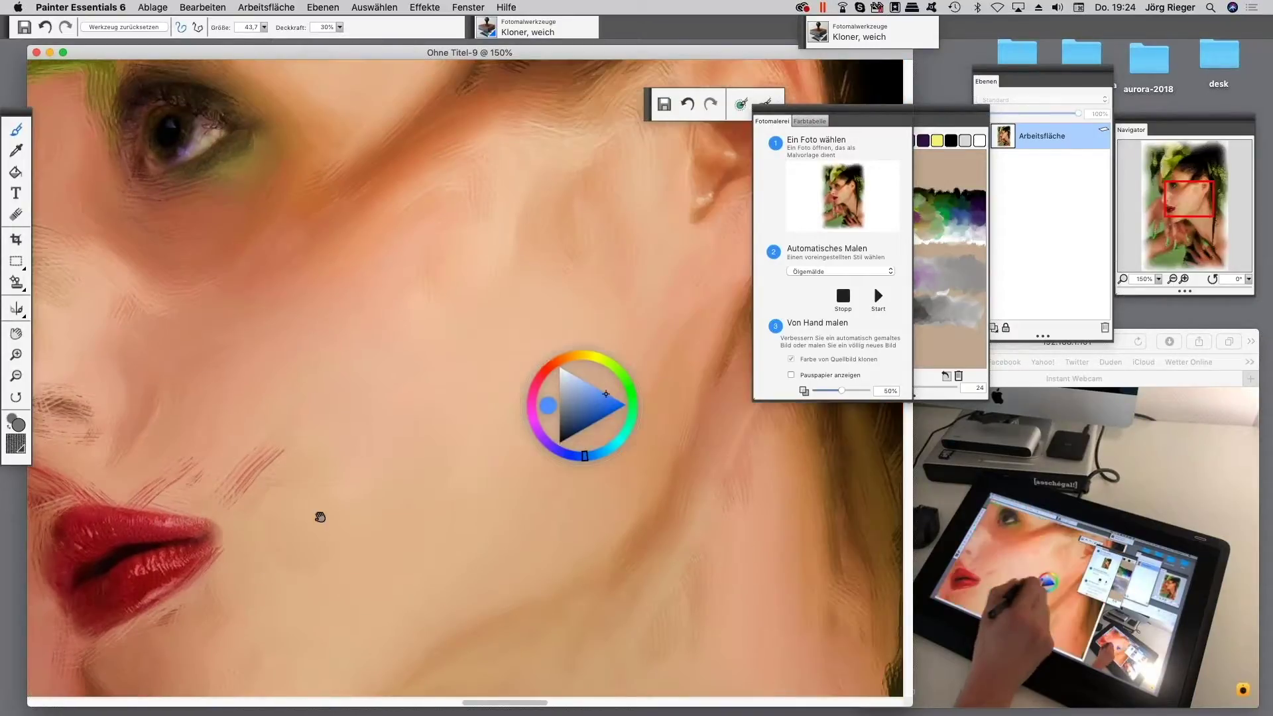
{"action": "left_click_drag", "start_coordinate": [508, 501], "coordinate": [367, 517]}
{"action": "left_click_drag", "start_coordinate": [583, 285], "coordinate": [505, 317]}
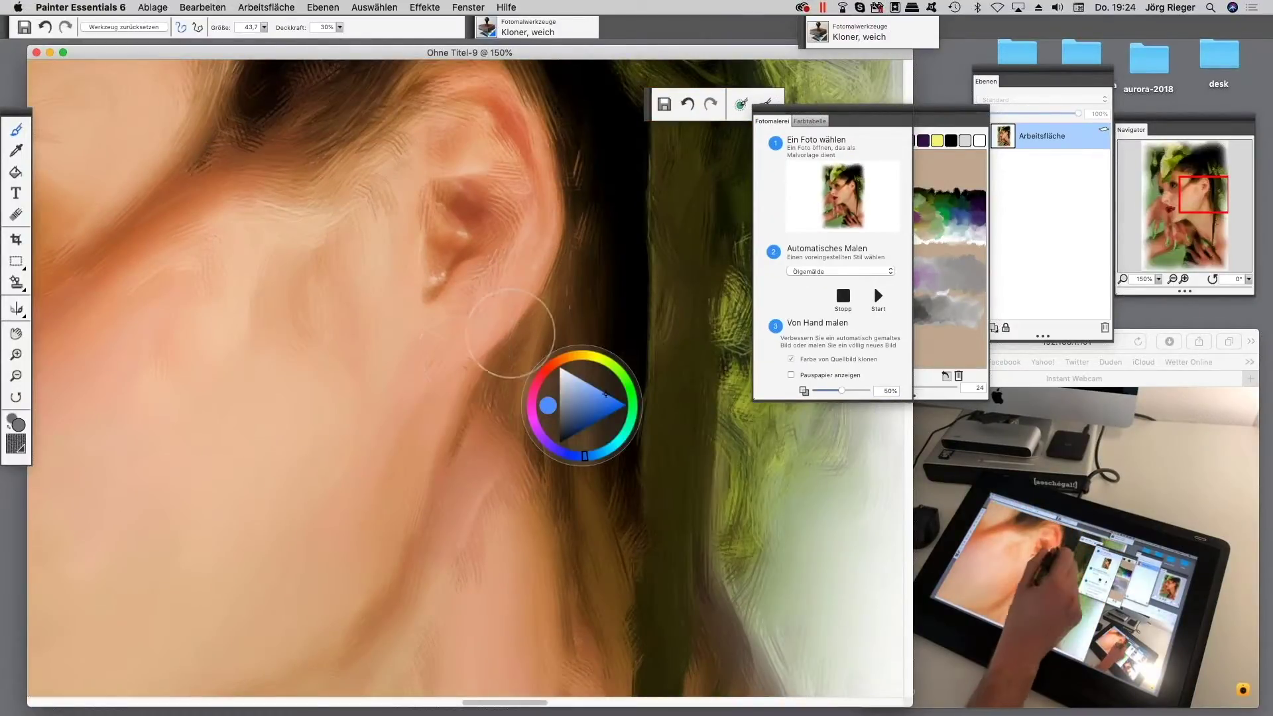
- Clone softer photo detail over the rough strokes along the dark shadow edge on the neck, above the green fingertips
{"action": "scroll", "coordinate": [417, 506], "scroll_direction": "left", "scroll_amount": 10}
{"action": "scroll", "coordinate": [417, 506], "scroll_direction": "down", "scroll_amount": 10}
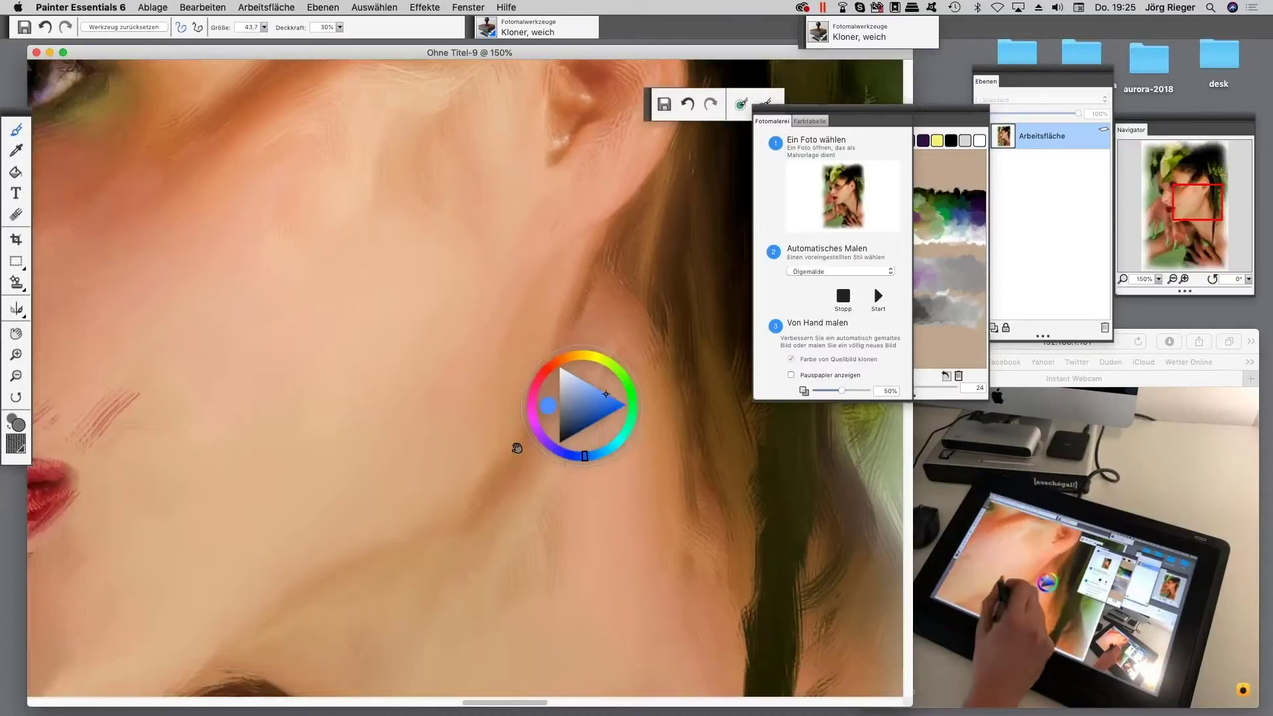
{"action": "scroll", "coordinate": [461, 464], "scroll_direction": "down", "scroll_amount": 5}
{"action": "scroll", "coordinate": [461, 464], "scroll_direction": "right", "scroll_amount": 3}
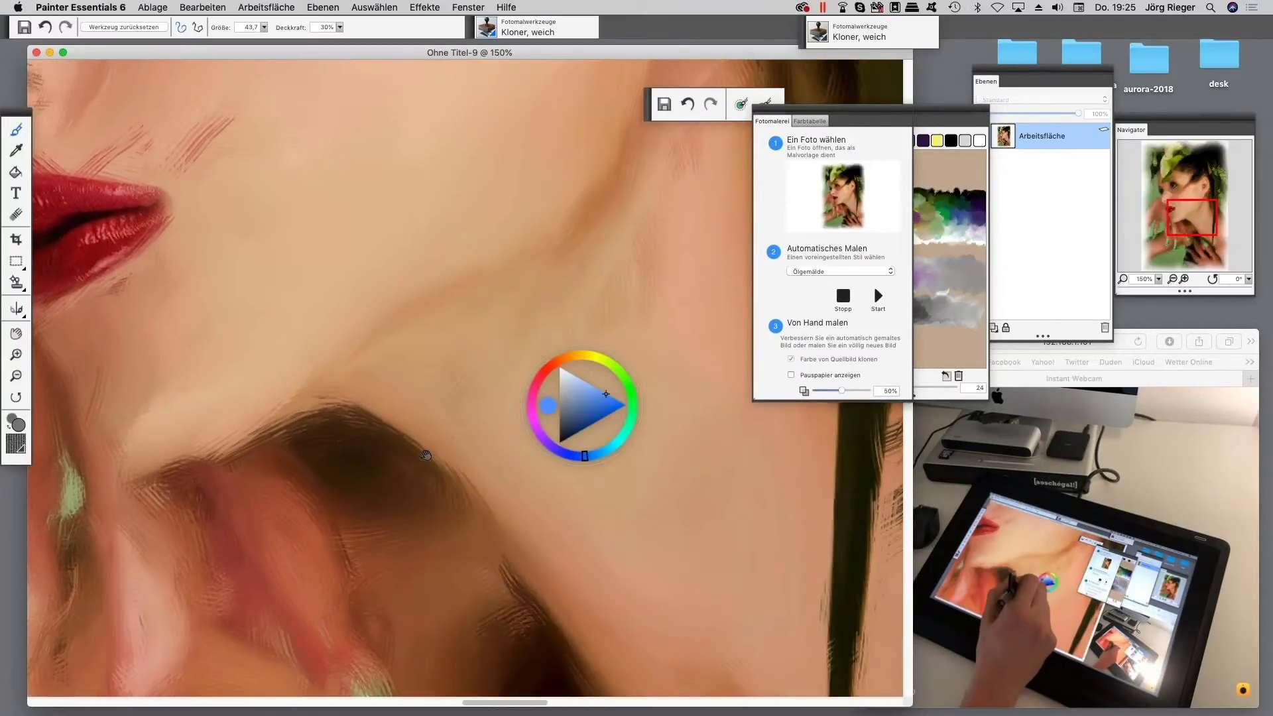
{"action": "scroll", "coordinate": [425, 456], "scroll_direction": "down", "scroll_amount": 5}
{"action": "scroll", "coordinate": [426, 455], "scroll_direction": "right", "scroll_amount": 3}
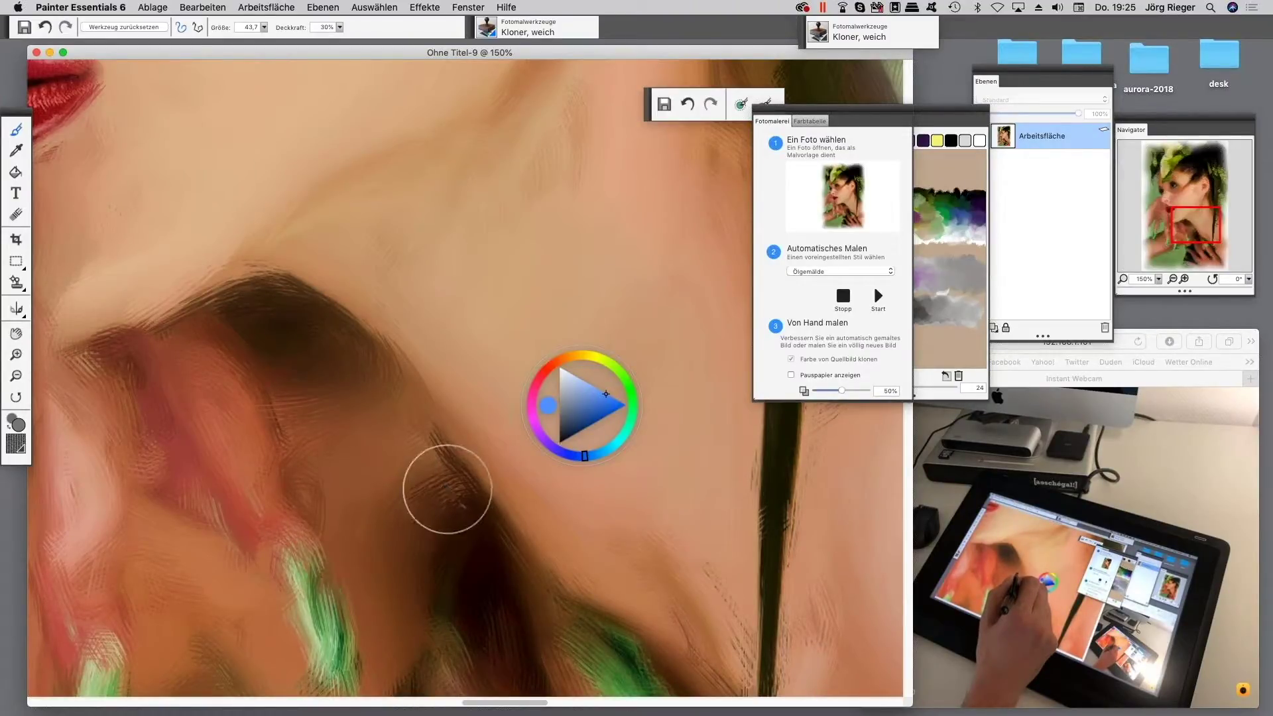
{"action": "left_click_drag", "start_coordinate": [449, 488], "coordinate": [460, 484]}
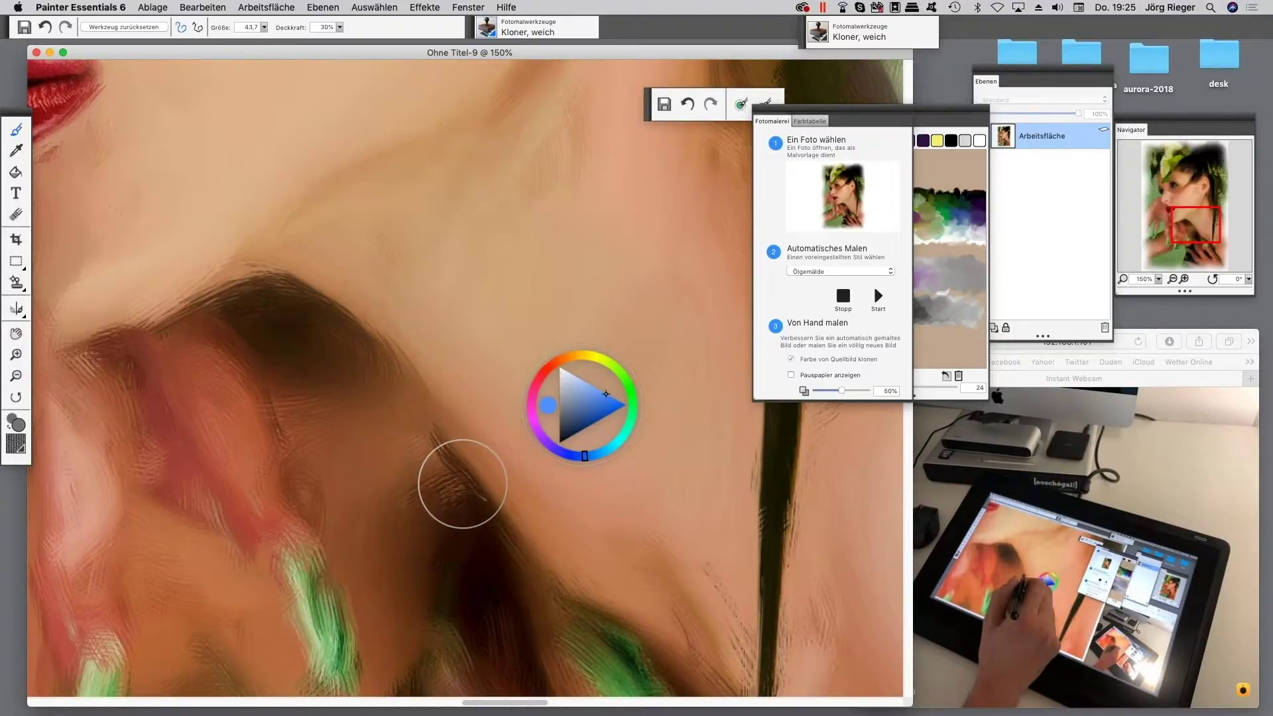
{"action": "key", "text": "F12"}
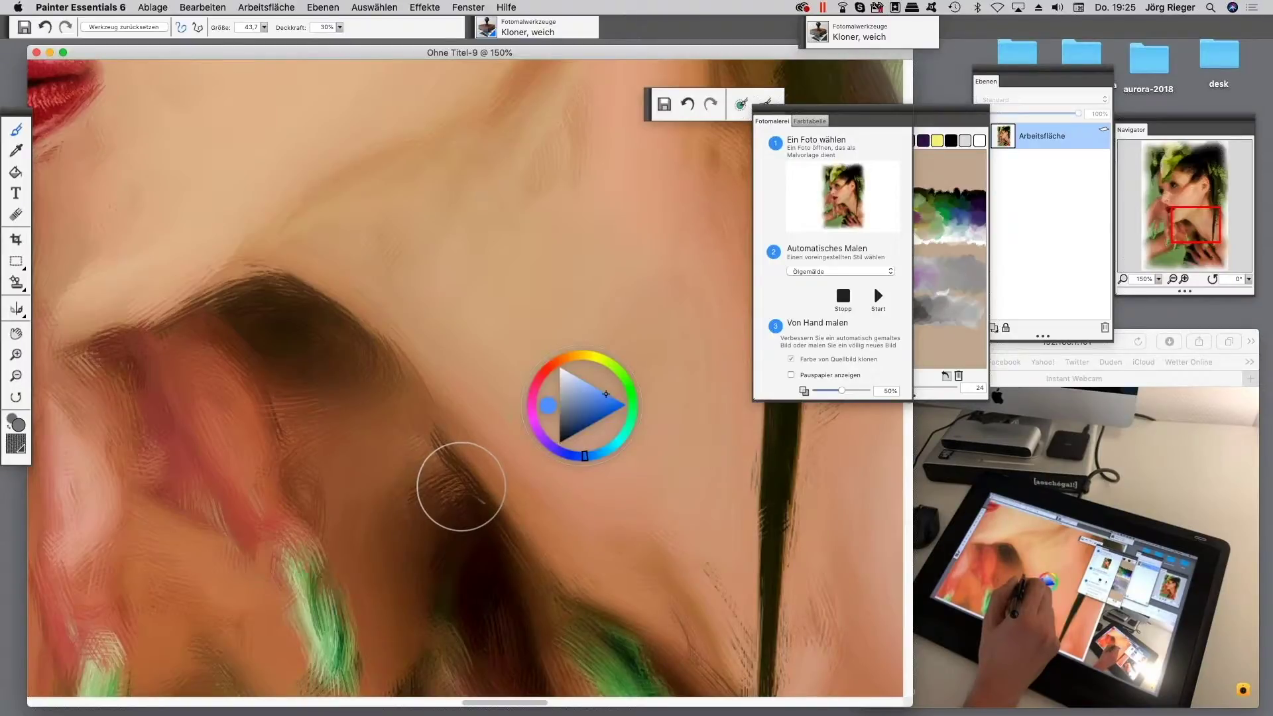
{"action": "mouse_move", "coordinate": [378, 519]}
{"action": "left_mouse_down"}
{"action": "mouse_move", "coordinate": [418, 491]}
{"action": "mouse_move", "coordinate": [410, 503]}
{"action": "left_mouse_up"}
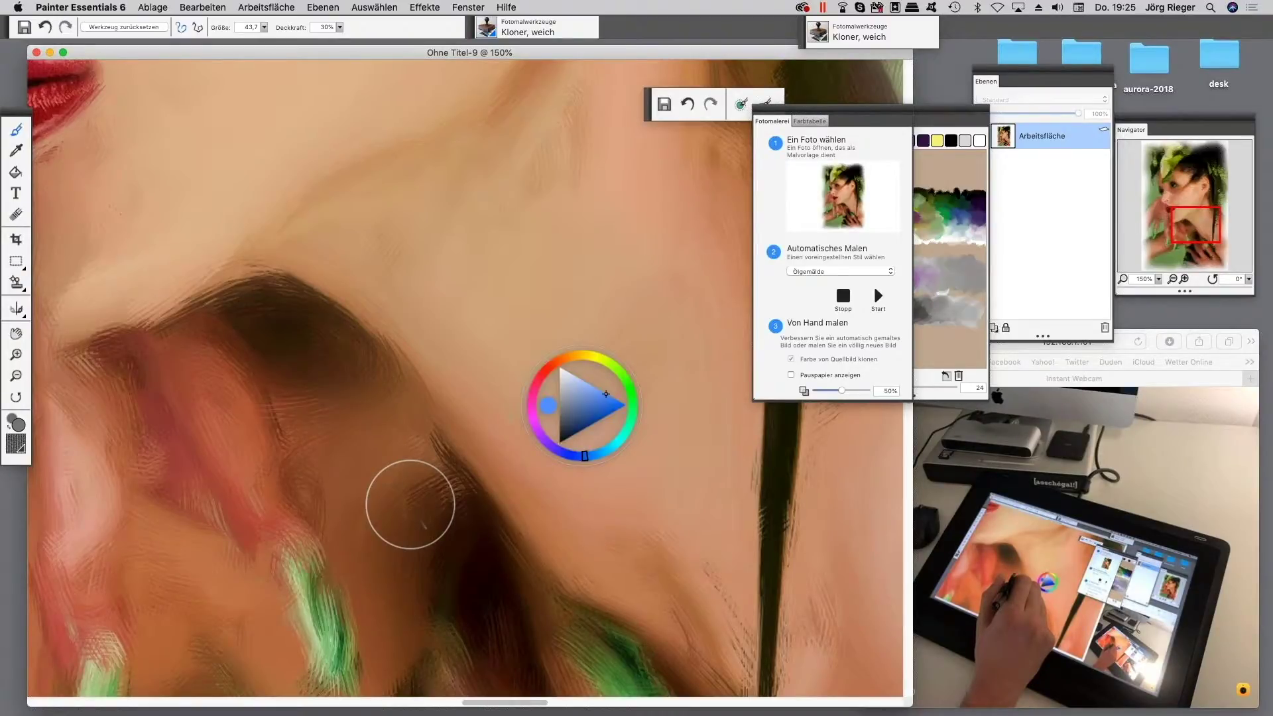
{"action": "mouse_move", "coordinate": [408, 505]}
{"action": "left_mouse_down"}
{"action": "mouse_move", "coordinate": [413, 470]}
{"action": "mouse_move", "coordinate": [388, 480]}
{"action": "mouse_move", "coordinate": [482, 458]}
{"action": "mouse_move", "coordinate": [400, 480]}
{"action": "left_mouse_up"}
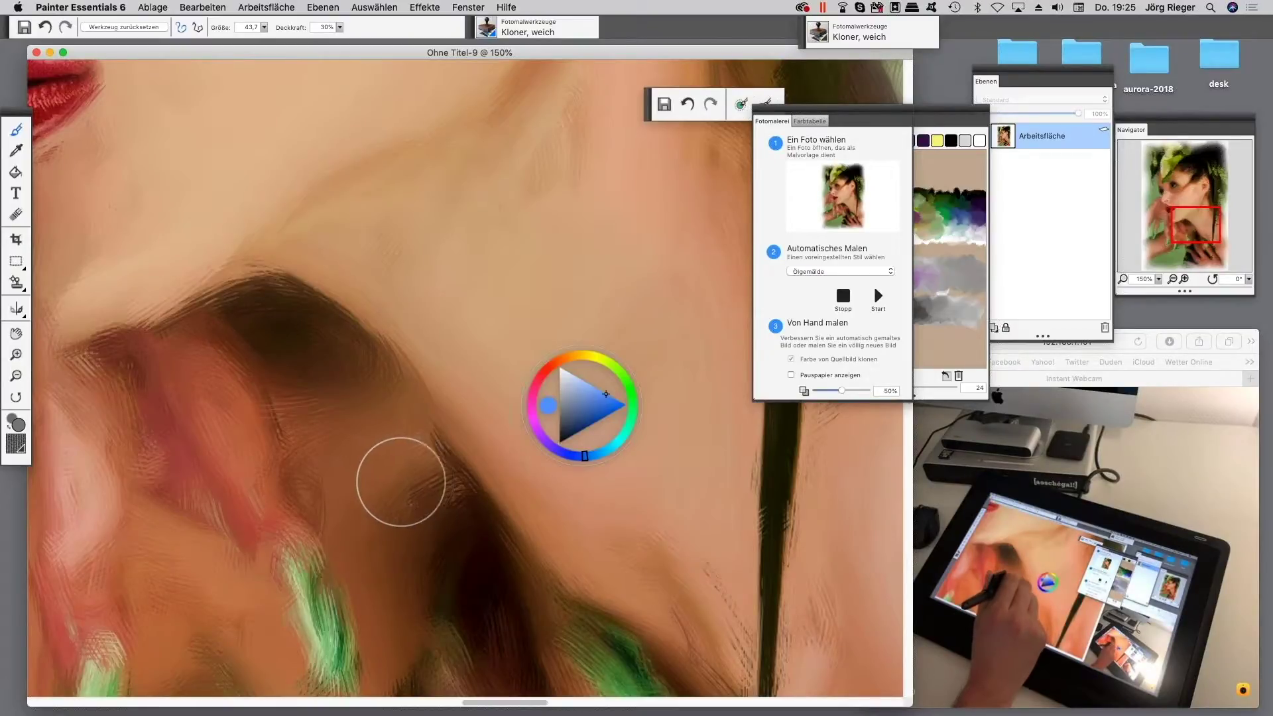
{"action": "mouse_move", "coordinate": [451, 427]}
{"action": "left_mouse_down"}
{"action": "mouse_move", "coordinate": [478, 472]}
{"action": "mouse_move", "coordinate": [463, 461]}
{"action": "mouse_move", "coordinate": [474, 450]}
{"action": "mouse_move", "coordinate": [458, 454]}
{"action": "mouse_move", "coordinate": [490, 481]}
{"action": "mouse_move", "coordinate": [457, 454]}
{"action": "mouse_move", "coordinate": [479, 477]}
{"action": "left_mouse_up"}
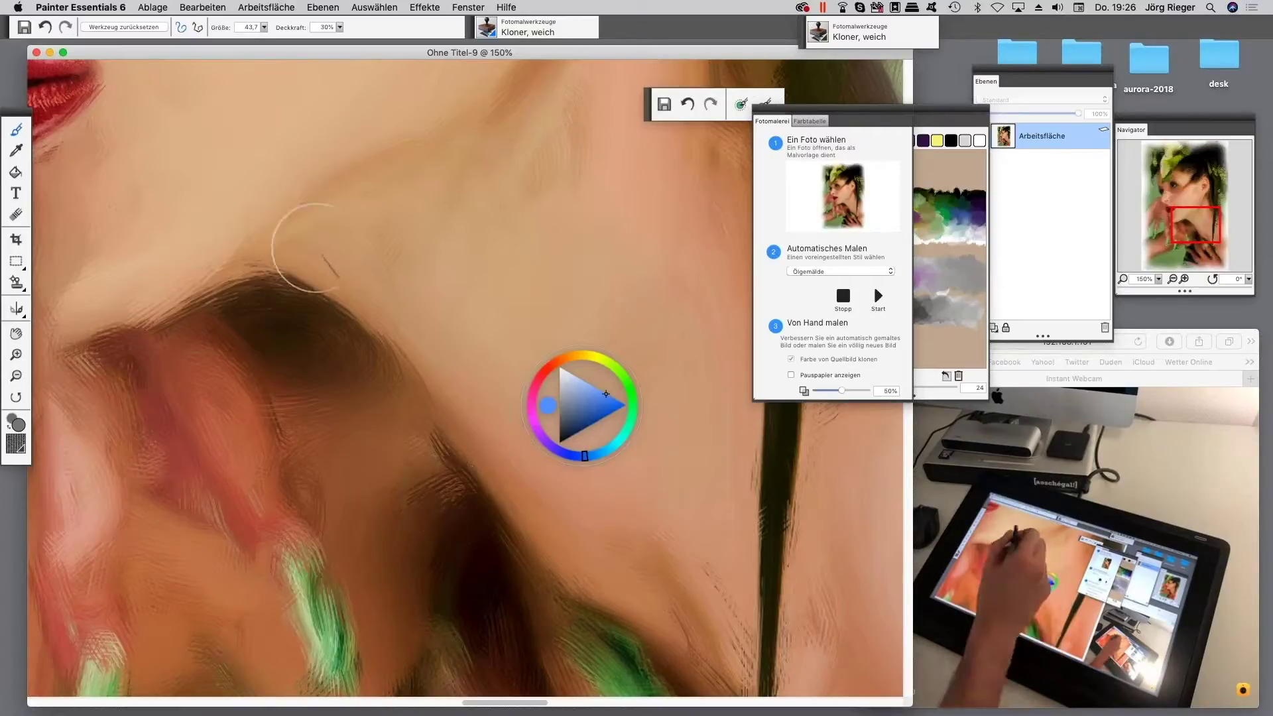
{"action": "left_click_drag", "start_coordinate": [226, 188], "coordinate": [469, 446]}
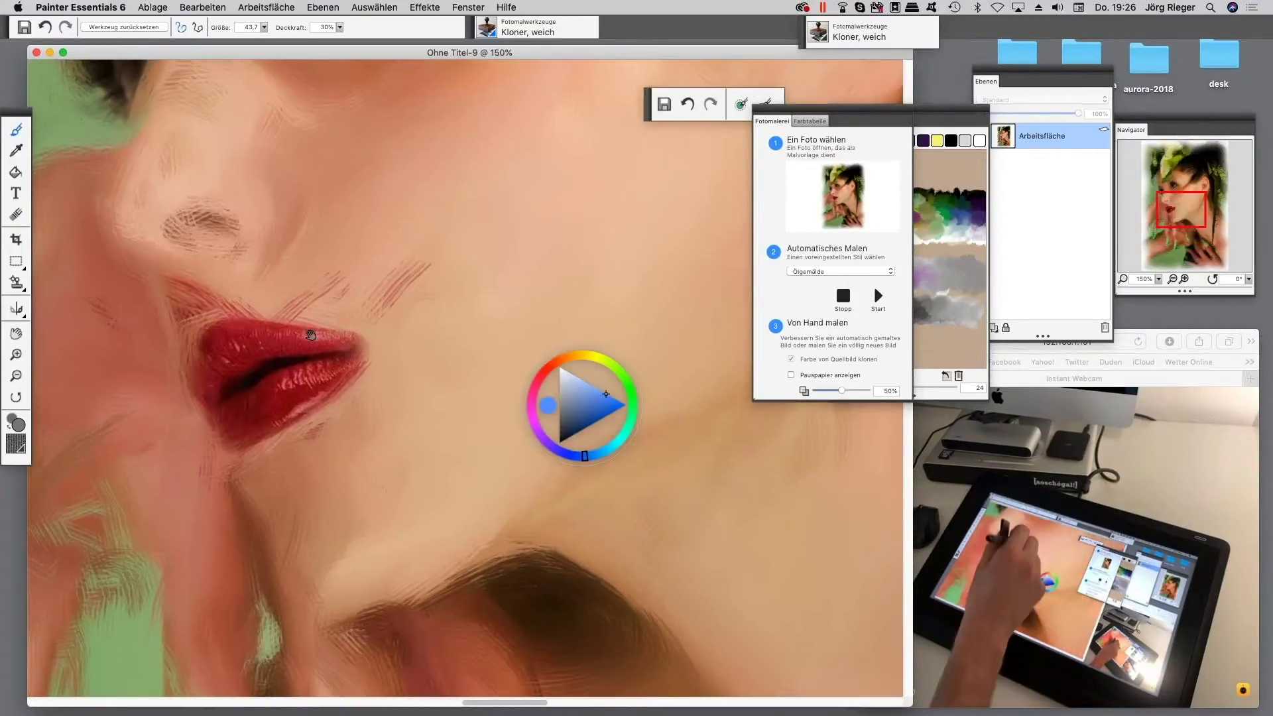
{"action": "left_click_drag", "start_coordinate": [289, 237], "coordinate": [320, 520]}
{"action": "left_click_drag", "start_coordinate": [358, 385], "coordinate": [358, 491]}
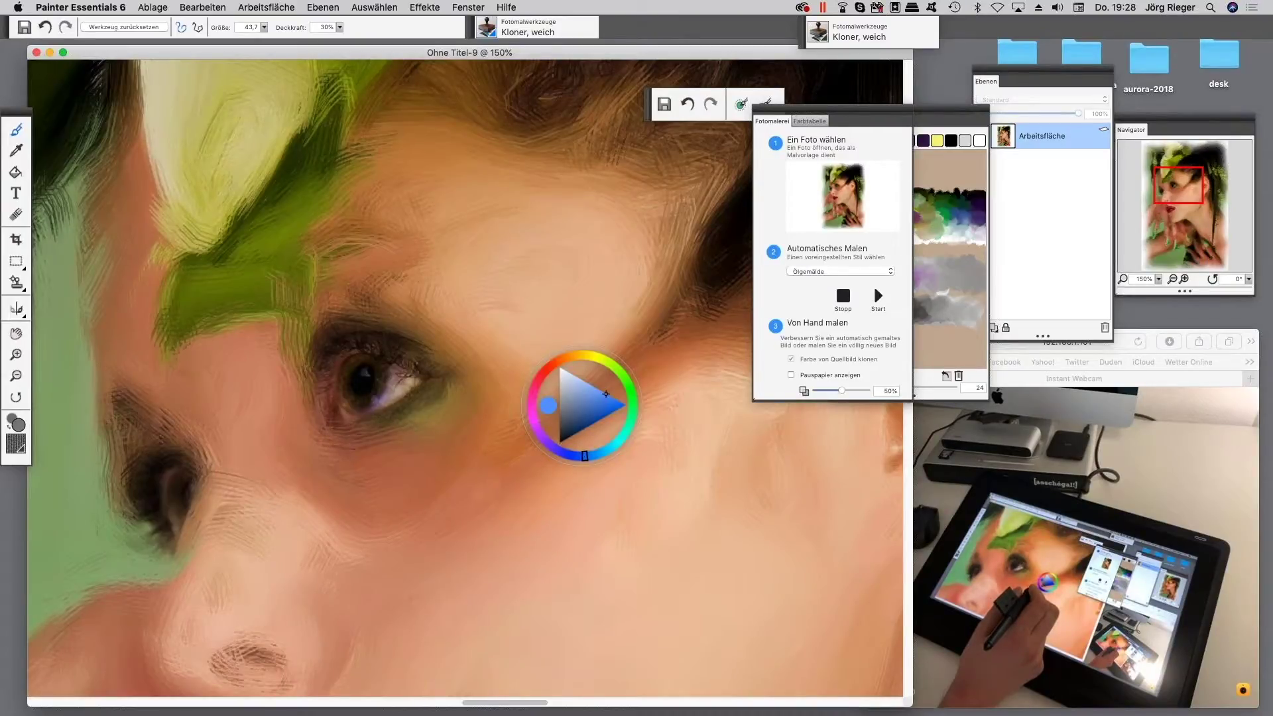
- Review the file formats available when opening an image, and close the file dialog without opening anything
{"action": "left_click", "coordinate": [148, 8]}
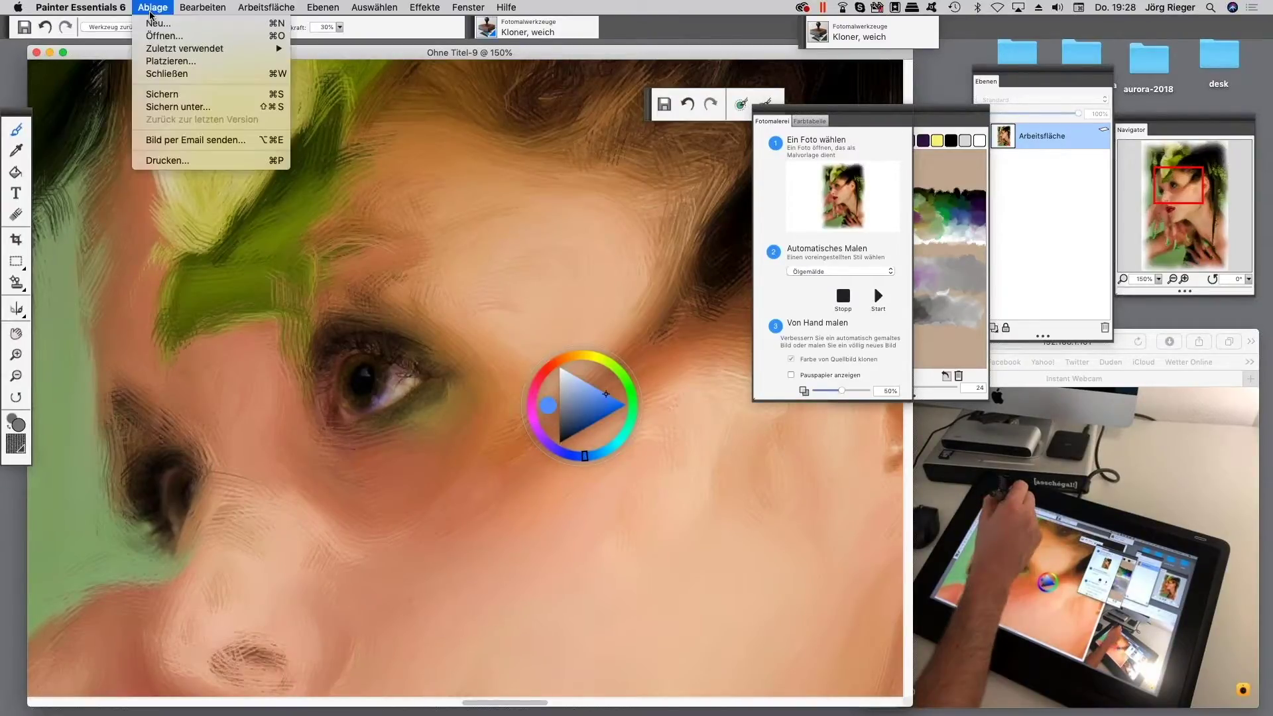
{"action": "left_click", "coordinate": [196, 37]}
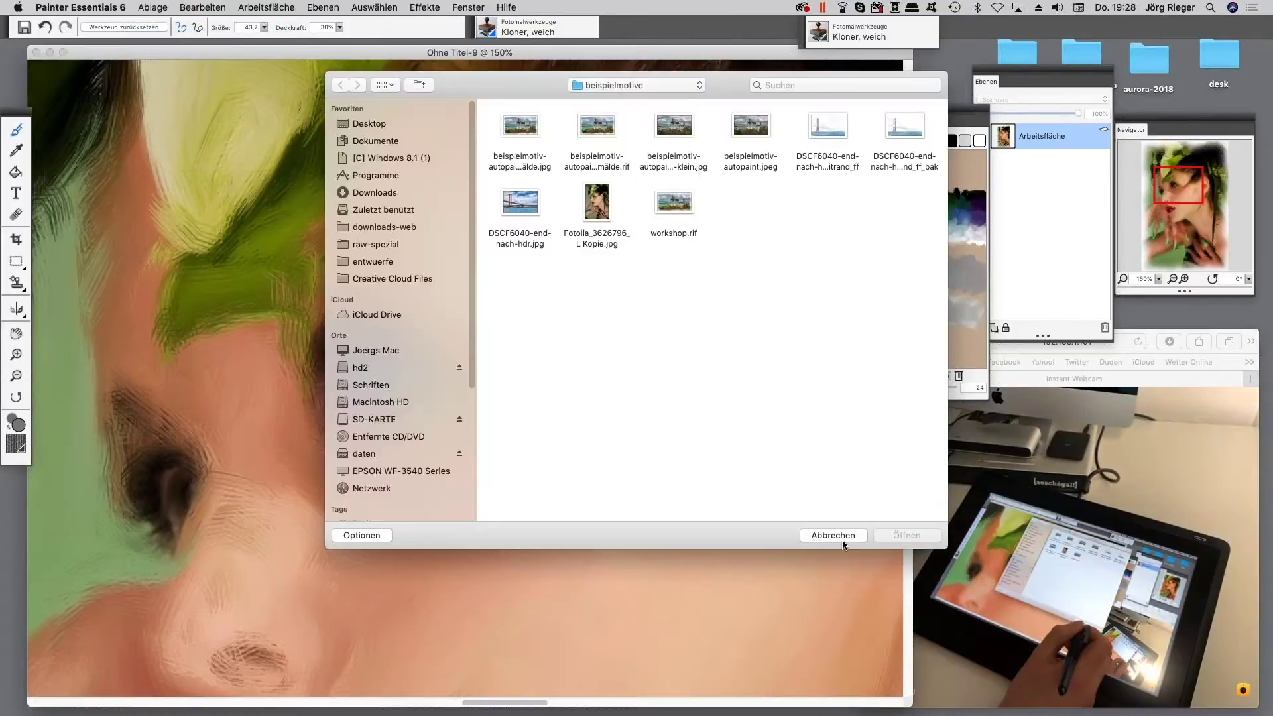
{"action": "left_click", "coordinate": [383, 535]}
{"action": "left_click", "coordinate": [495, 499]}
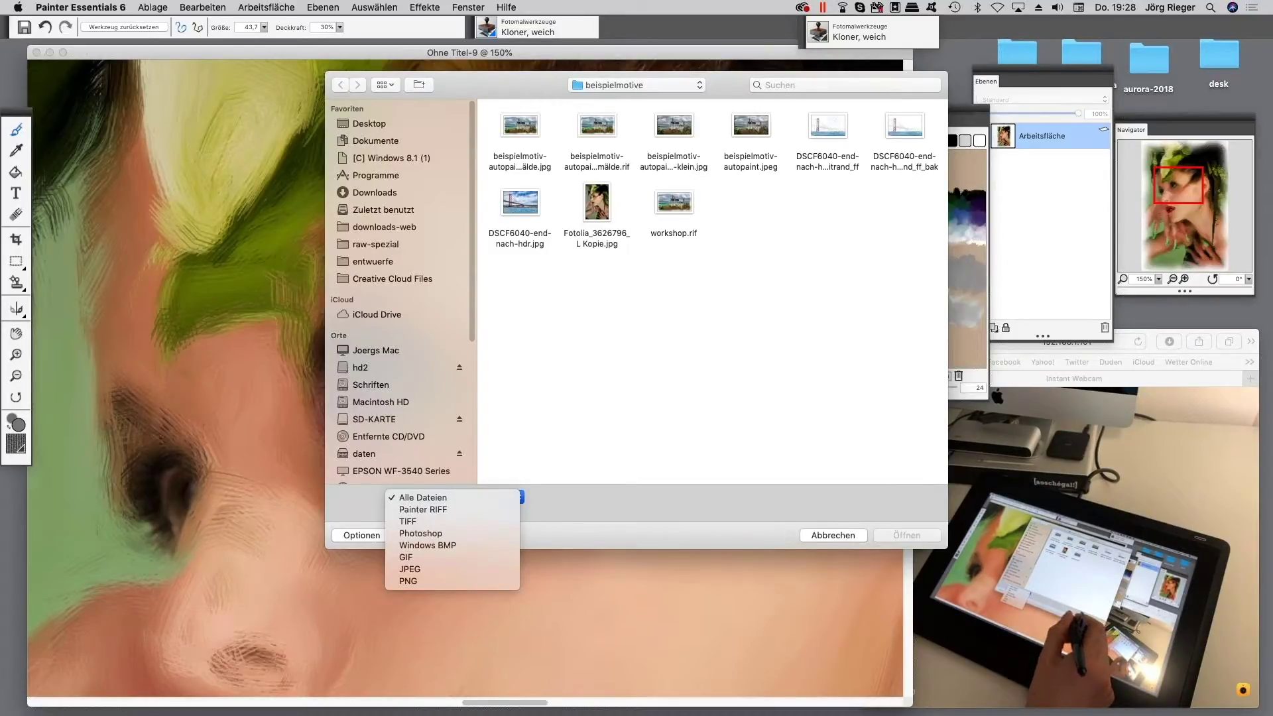
{"action": "left_click", "coordinate": [841, 534]}
{"action": "left_click", "coordinate": [835, 535]}
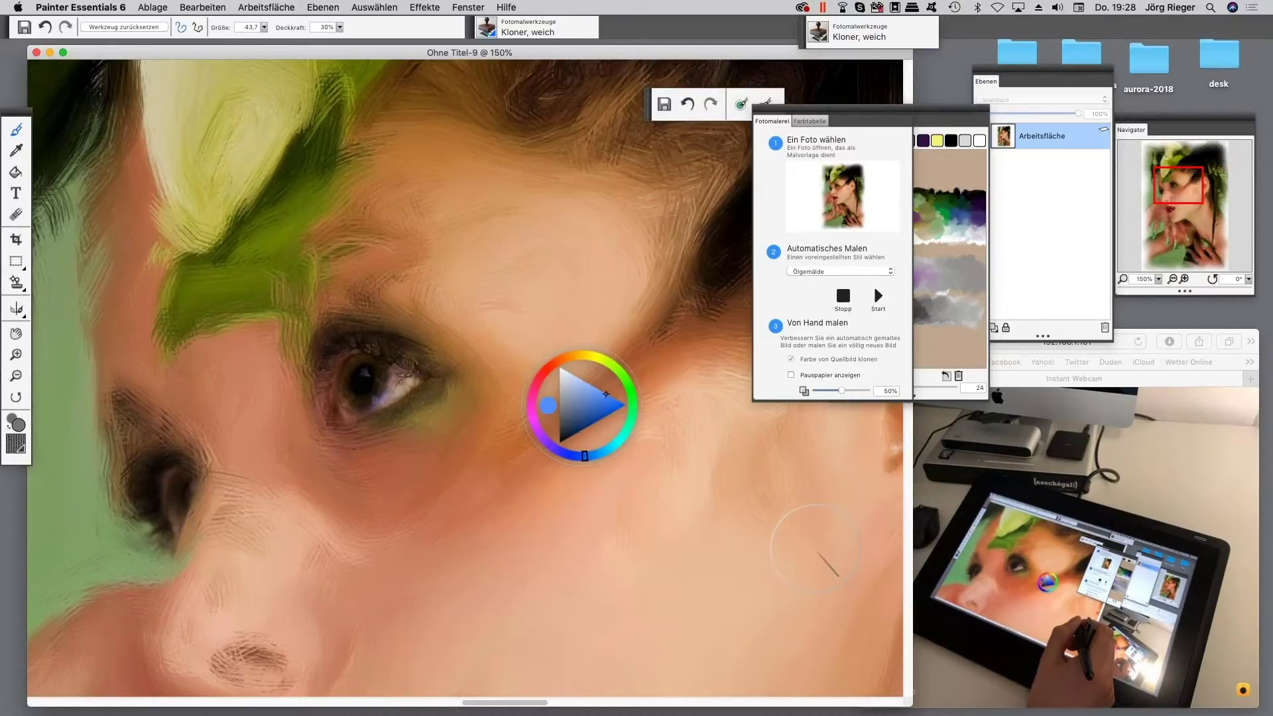
- Review the performance preferences for memory, multi-core use, scratch disk and undo levels, and leave them without saving changes
{"action": "left_click", "coordinate": [53, 10]}
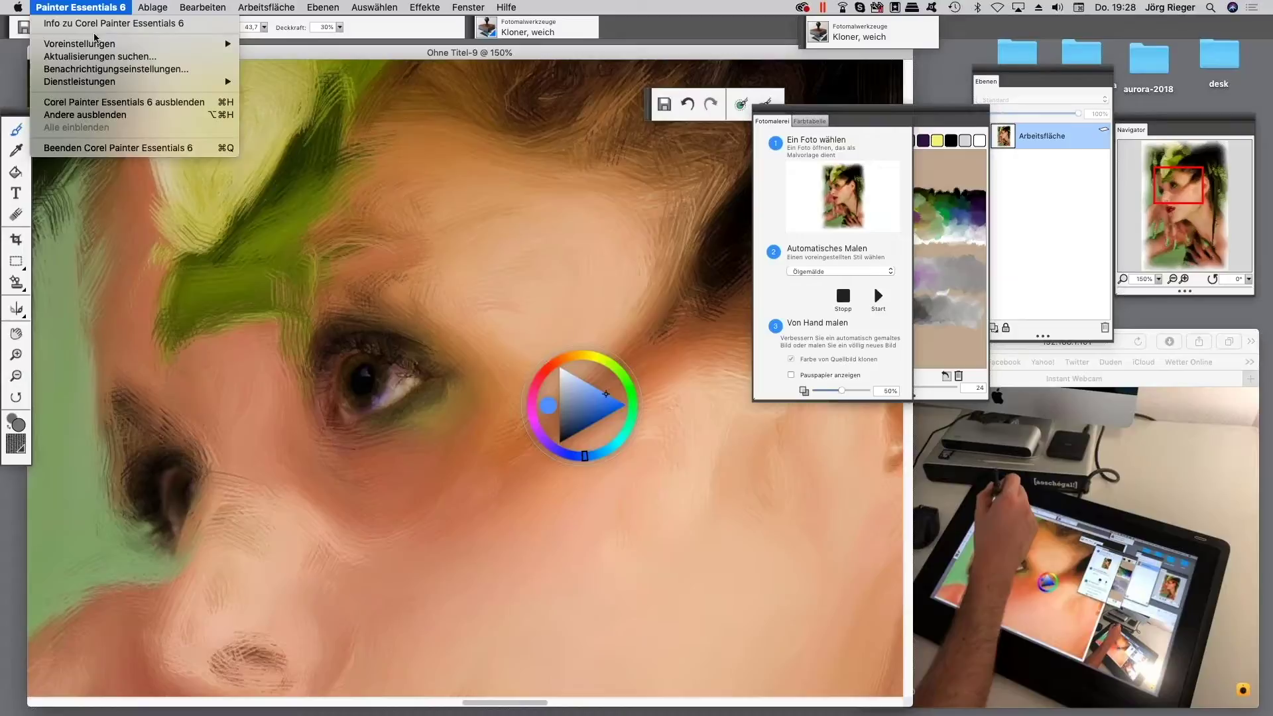
{"action": "mouse_move", "coordinate": [185, 44]}
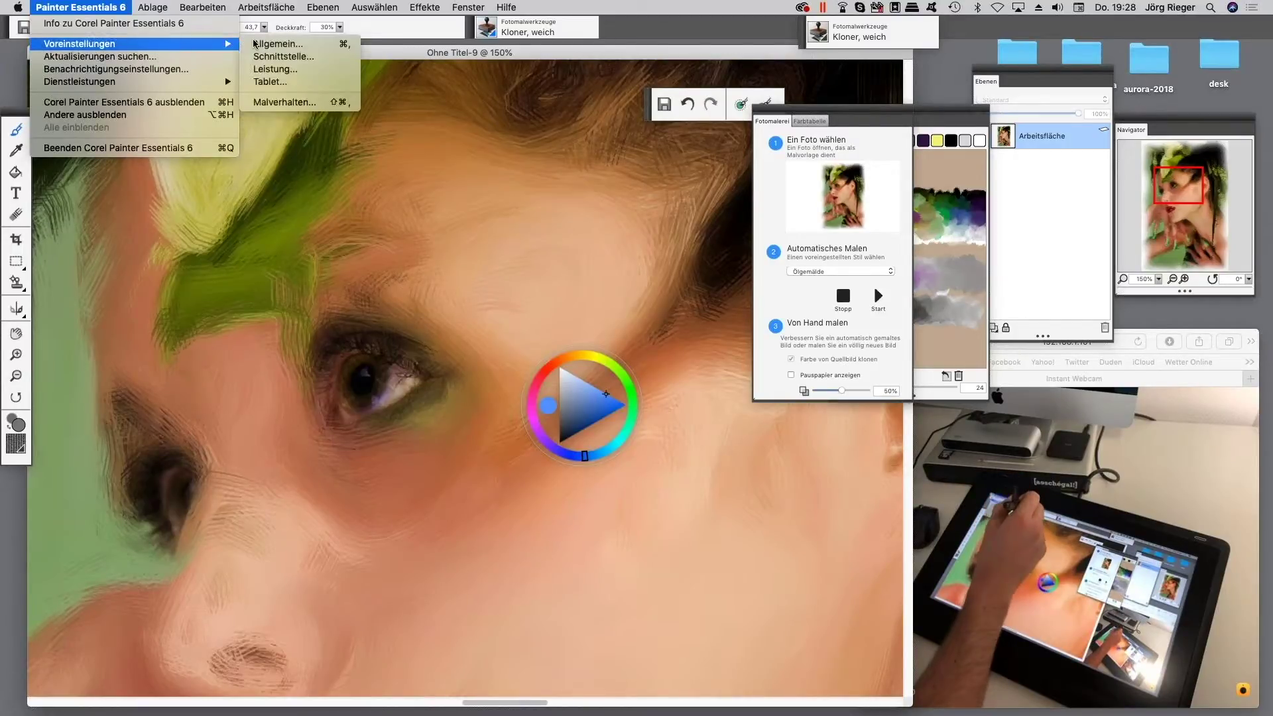
{"action": "left_click", "coordinate": [262, 43]}
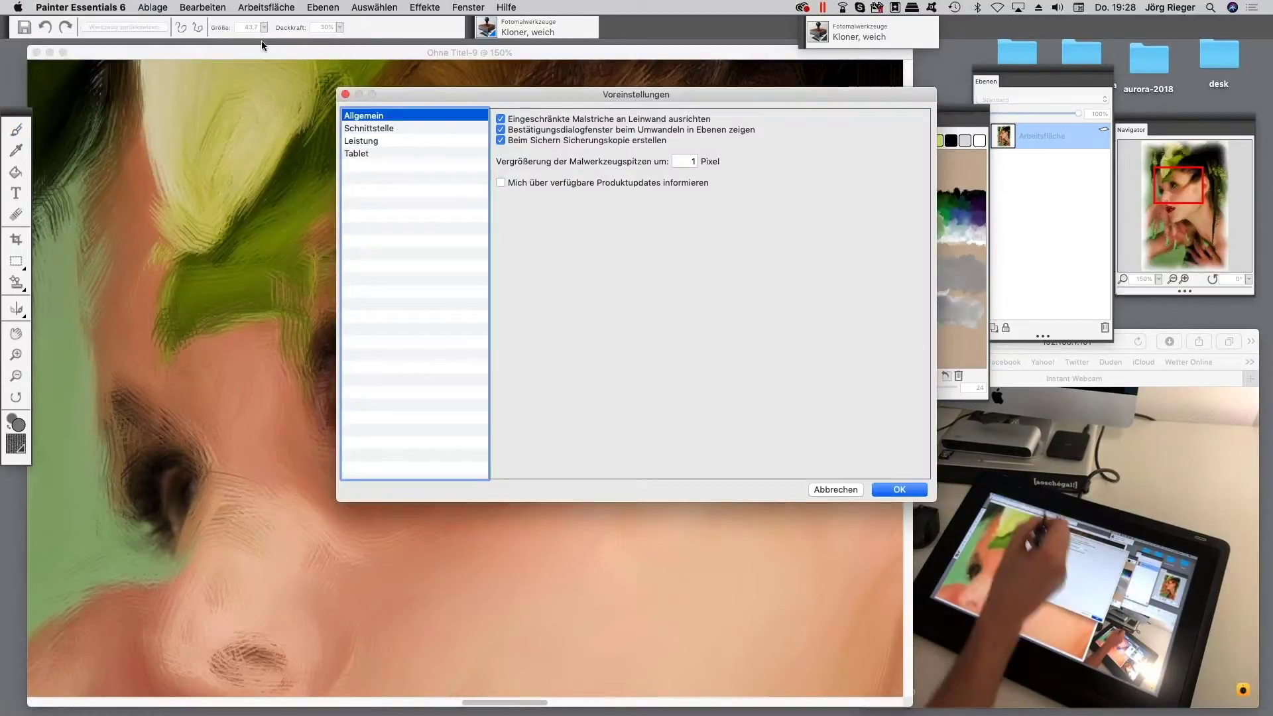
{"action": "left_click", "coordinate": [361, 140]}
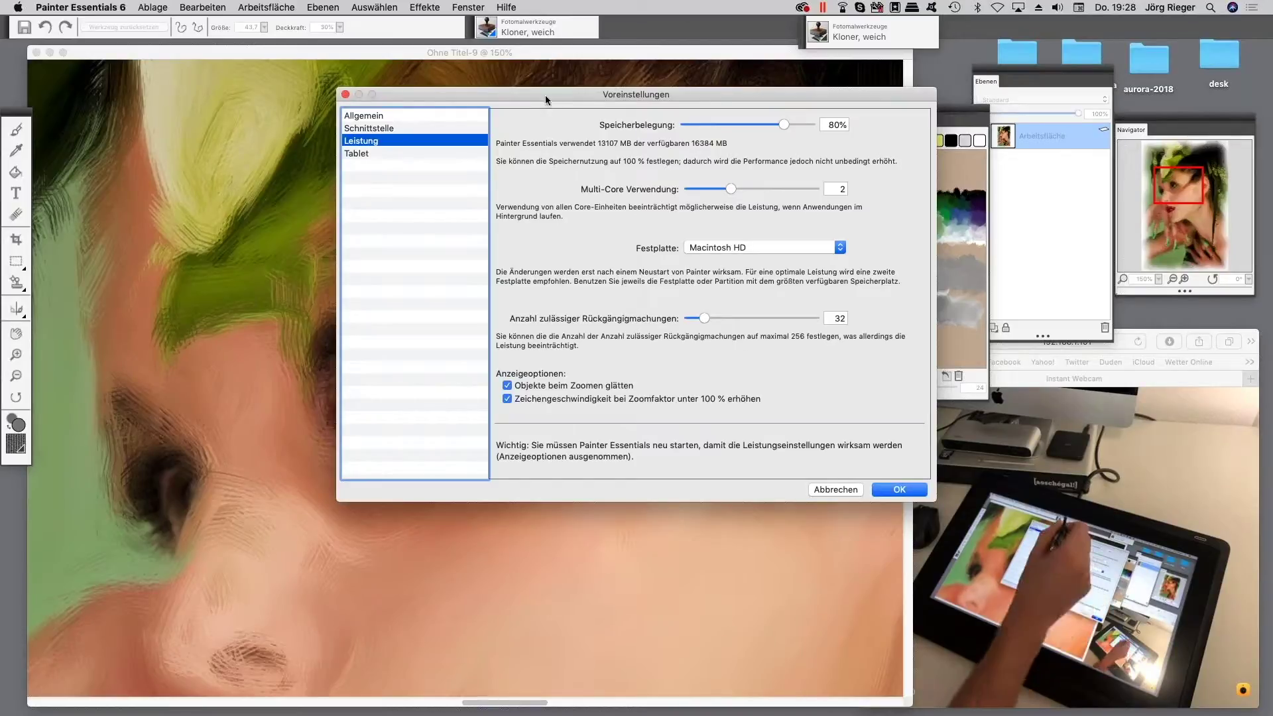
{"action": "left_click_drag", "start_coordinate": [546, 93], "coordinate": [410, 212]}
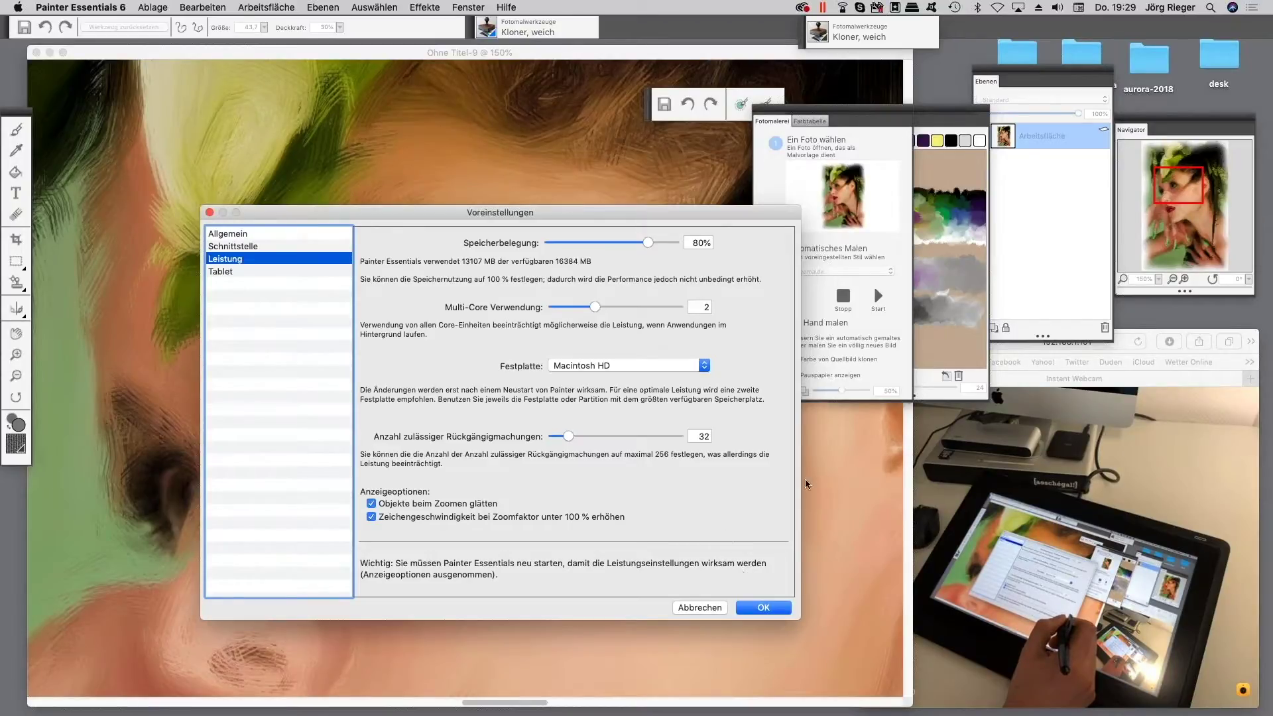
{"action": "left_click", "coordinate": [703, 608]}
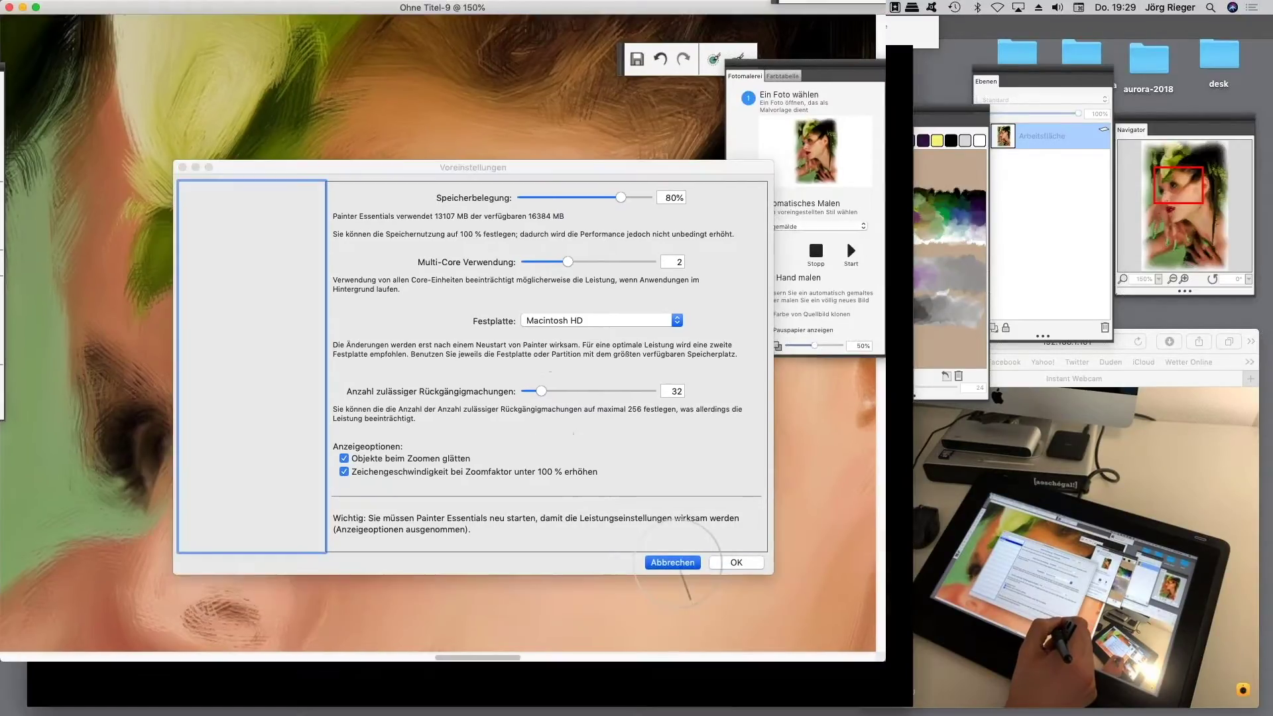
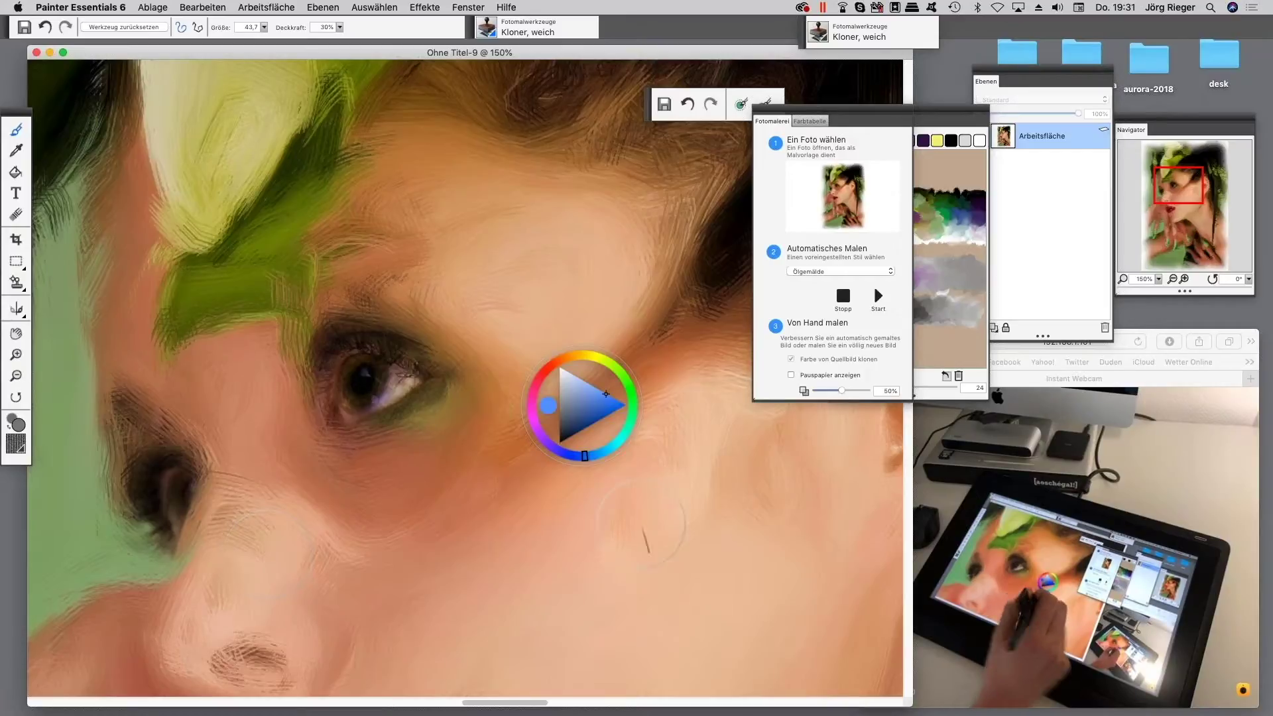
- Use the Clone Stamp to sample neck skin and paint it over the dark hanging strand on the shoulder at 100% opacity
{"action": "mouse_move", "coordinate": [563, 523]}
{"action": "left_mouse_down"}
{"action": "mouse_move", "coordinate": [544, 516]}
{"action": "mouse_move", "coordinate": [494, 432]}
{"action": "mouse_move", "coordinate": [455, 398]}
{"action": "left_mouse_up"}
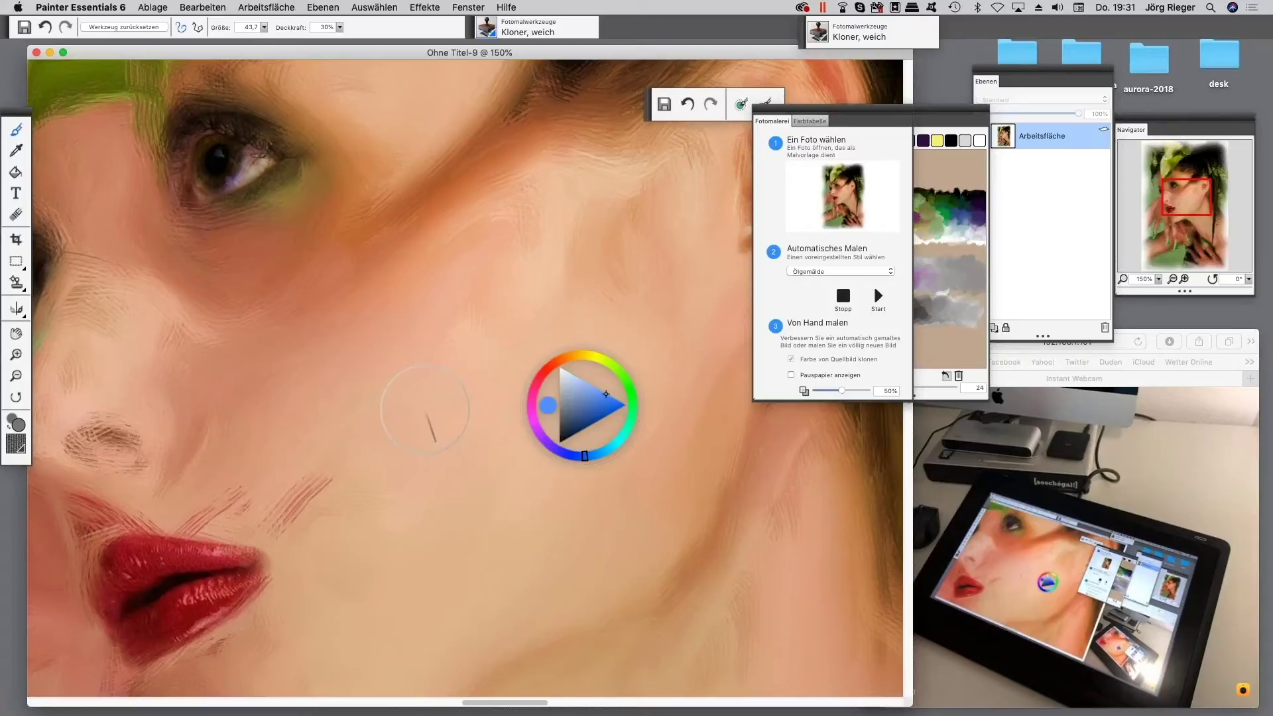
{"action": "key", "text": "super+minus"}
{"action": "key", "text": "super+minus"}
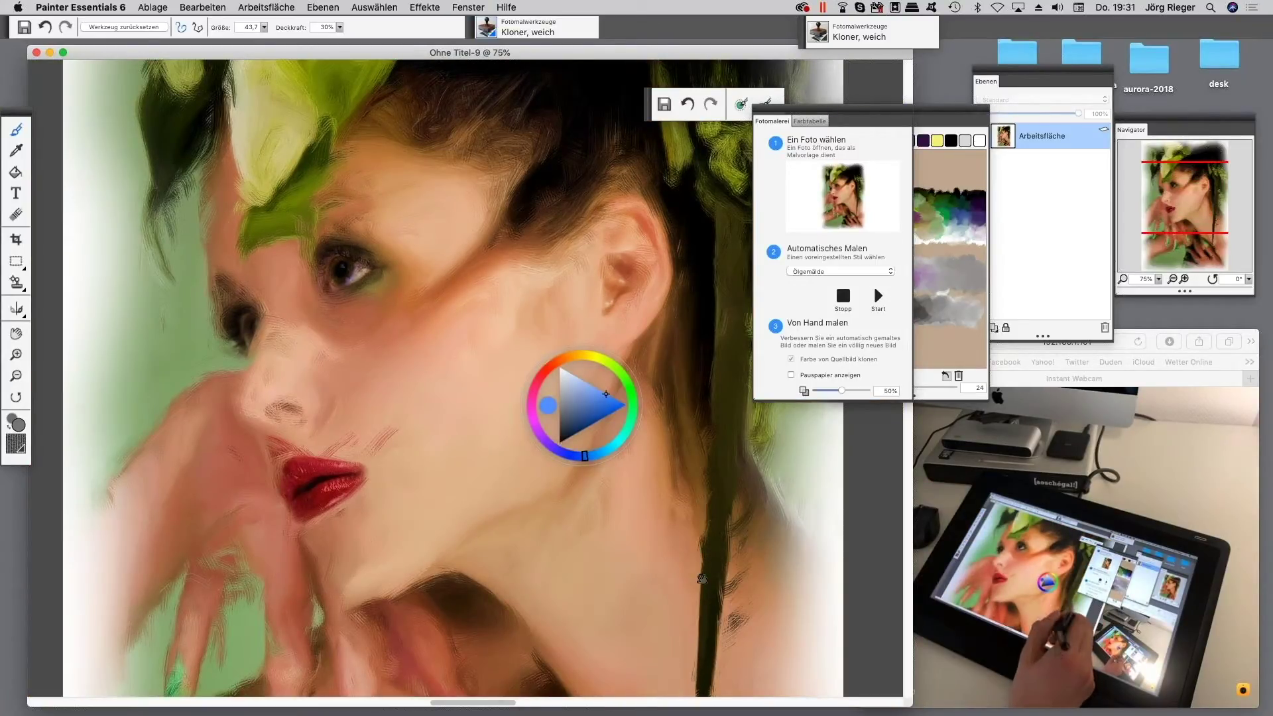
{"action": "left_click_drag", "start_coordinate": [682, 568], "coordinate": [717, 586]}
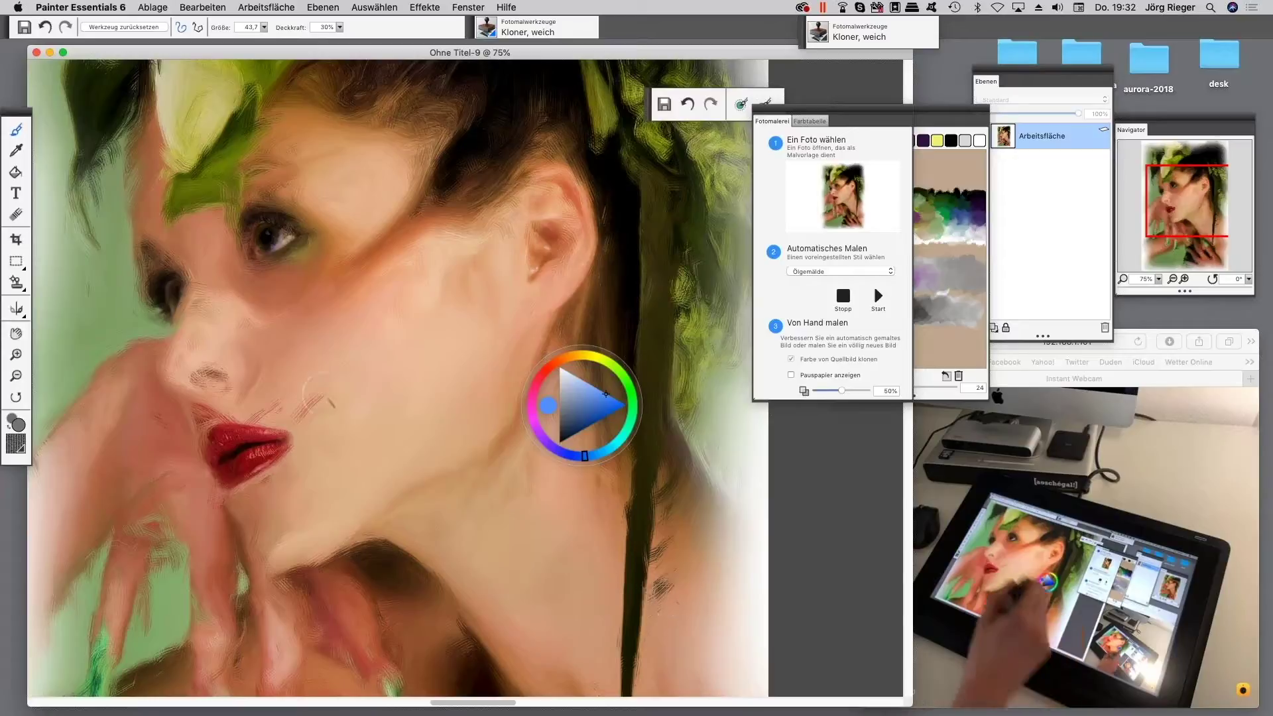
{"action": "left_click", "coordinate": [17, 283]}
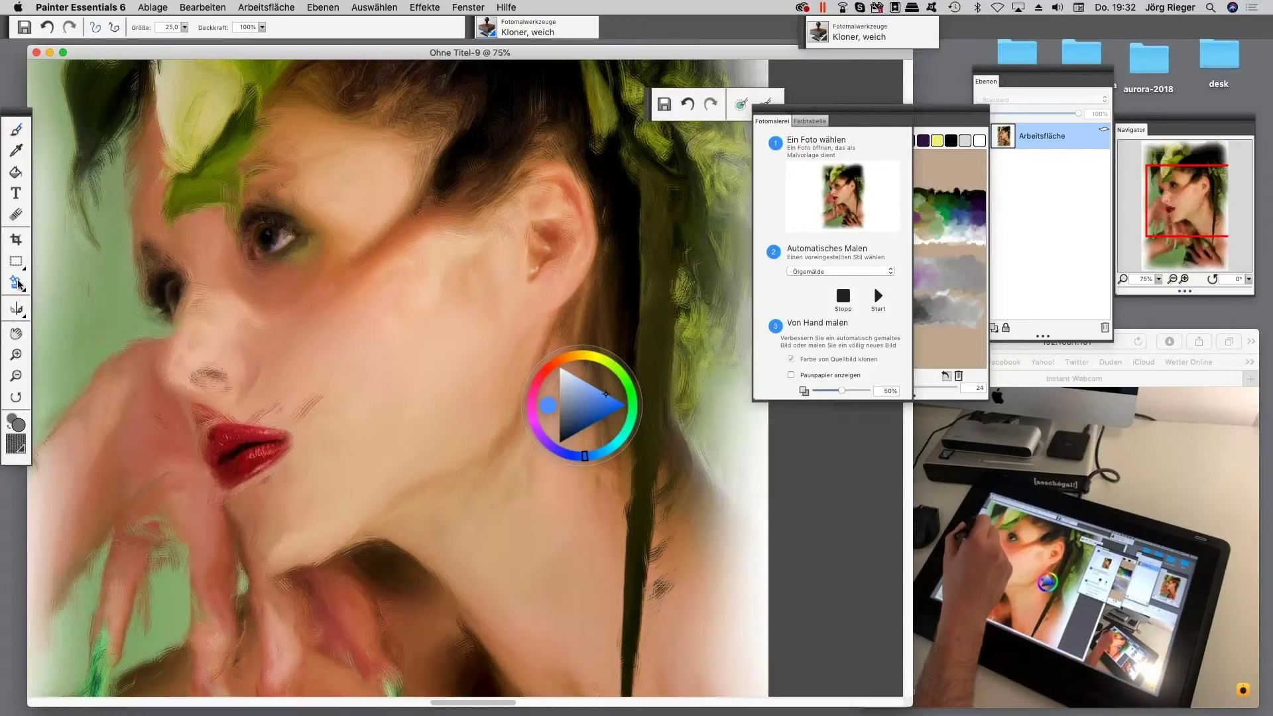
{"action": "left_click", "coordinate": [580, 574], "text": "alt"}
{"action": "mouse_move", "coordinate": [633, 562]}
{"action": "left_mouse_down"}
{"action": "mouse_move", "coordinate": [628, 517]}
{"action": "mouse_move", "coordinate": [625, 556]}
{"action": "left_mouse_up"}
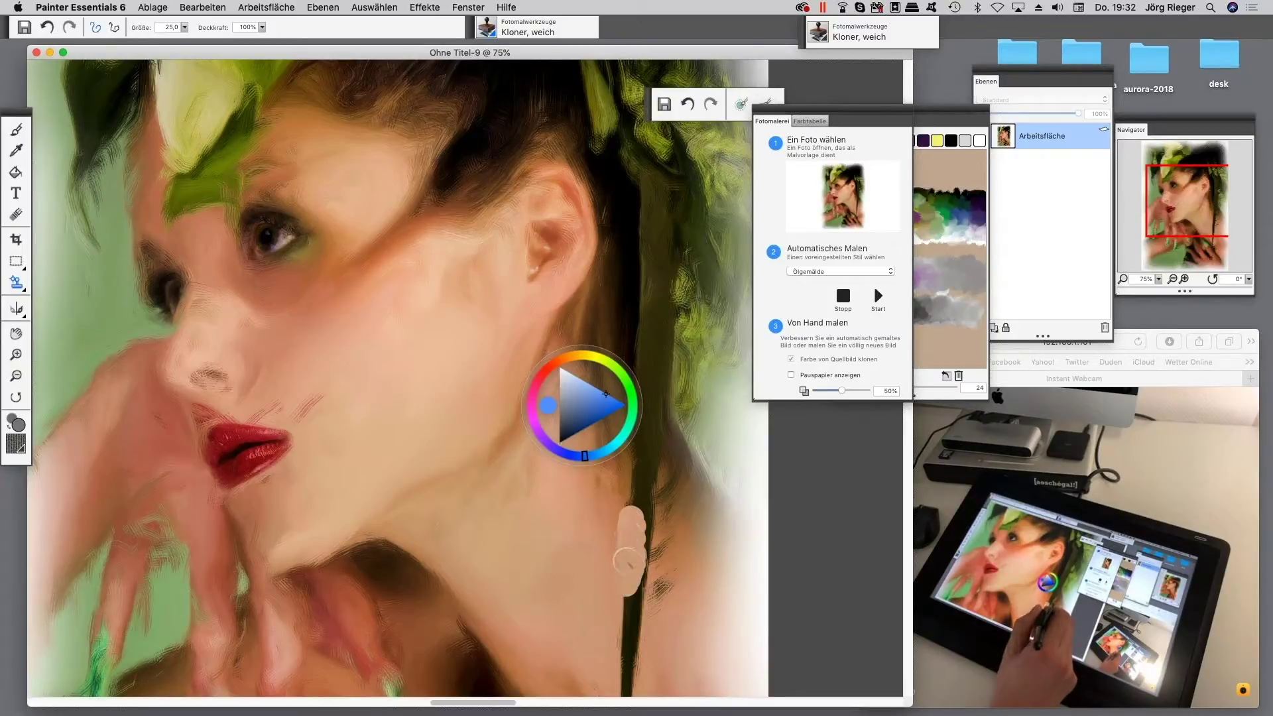
- Set the stamp opacity to 45% and clone skin over more of the dark strand and the patch beside it
{"action": "left_click_drag", "start_coordinate": [263, 28], "coordinate": [216, 39]}
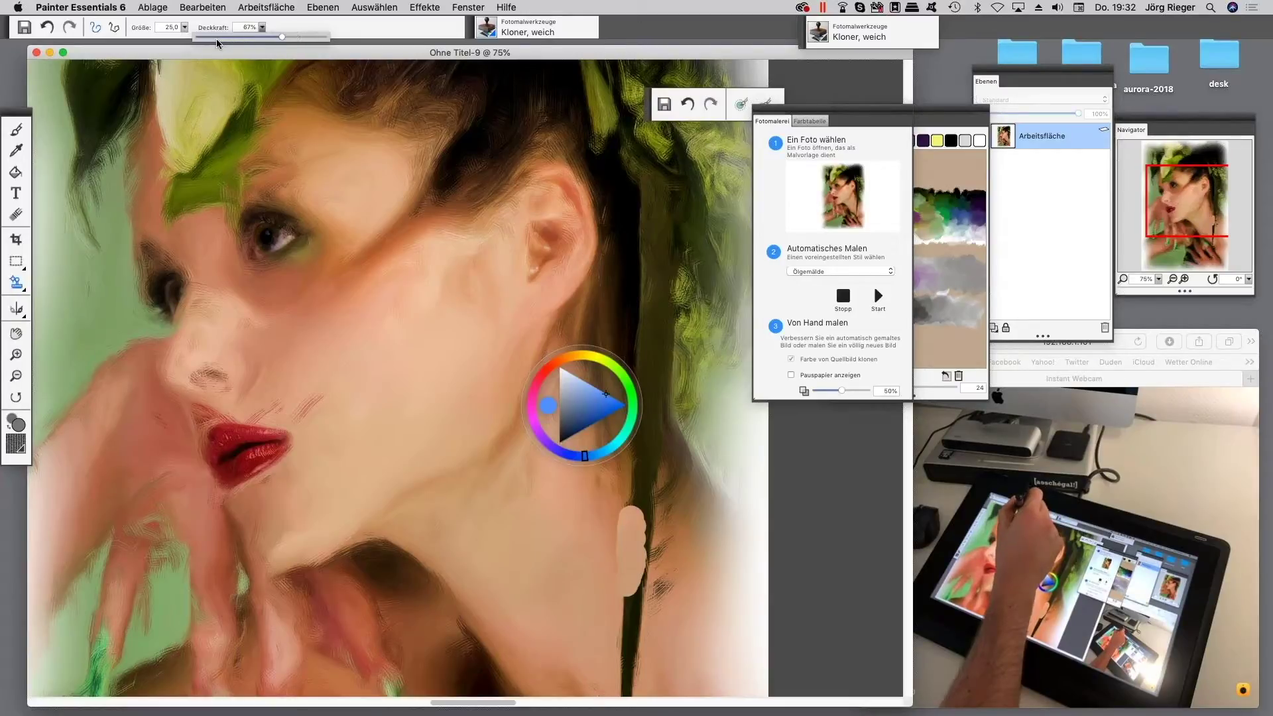
{"action": "left_click", "coordinate": [257, 30]}
{"action": "left_click", "coordinate": [258, 31]}
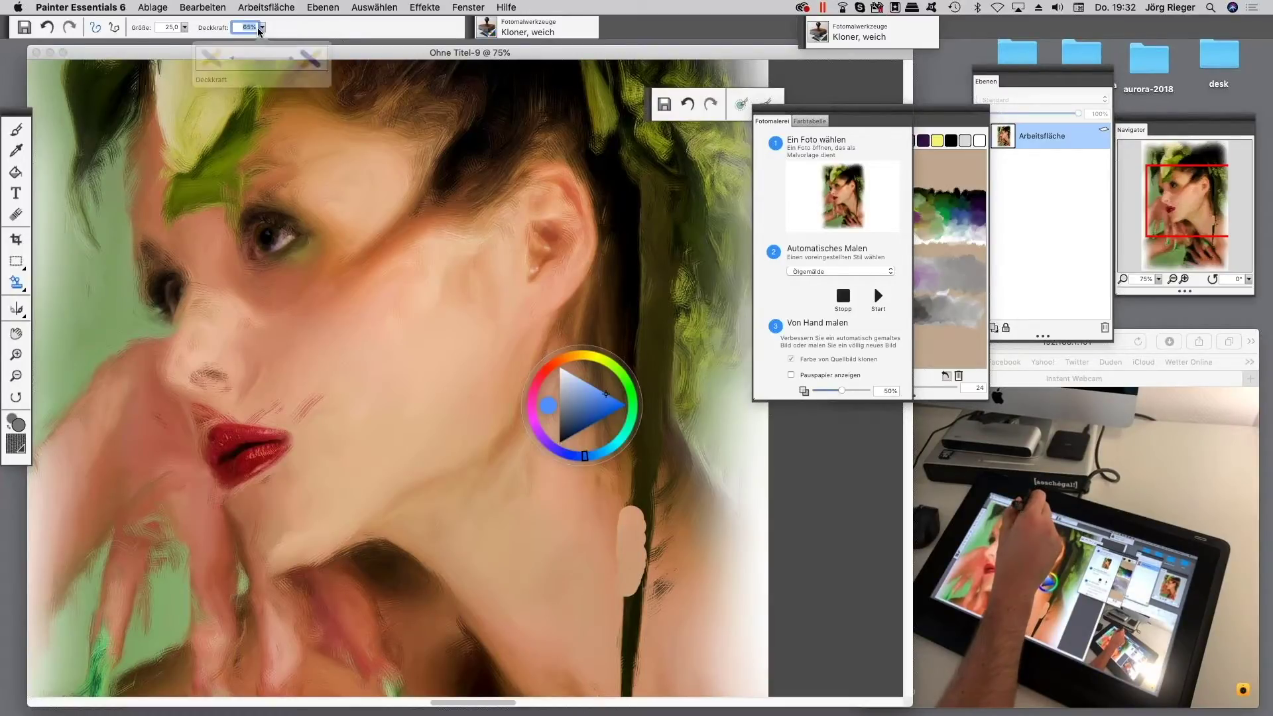
{"action": "left_click_drag", "start_coordinate": [256, 37], "coordinate": [238, 39]}
{"action": "mouse_move", "coordinate": [601, 590]}
{"action": "left_mouse_down"}
{"action": "mouse_move", "coordinate": [591, 549]}
{"action": "mouse_move", "coordinate": [620, 557]}
{"action": "mouse_move", "coordinate": [620, 514]}
{"action": "left_mouse_up"}
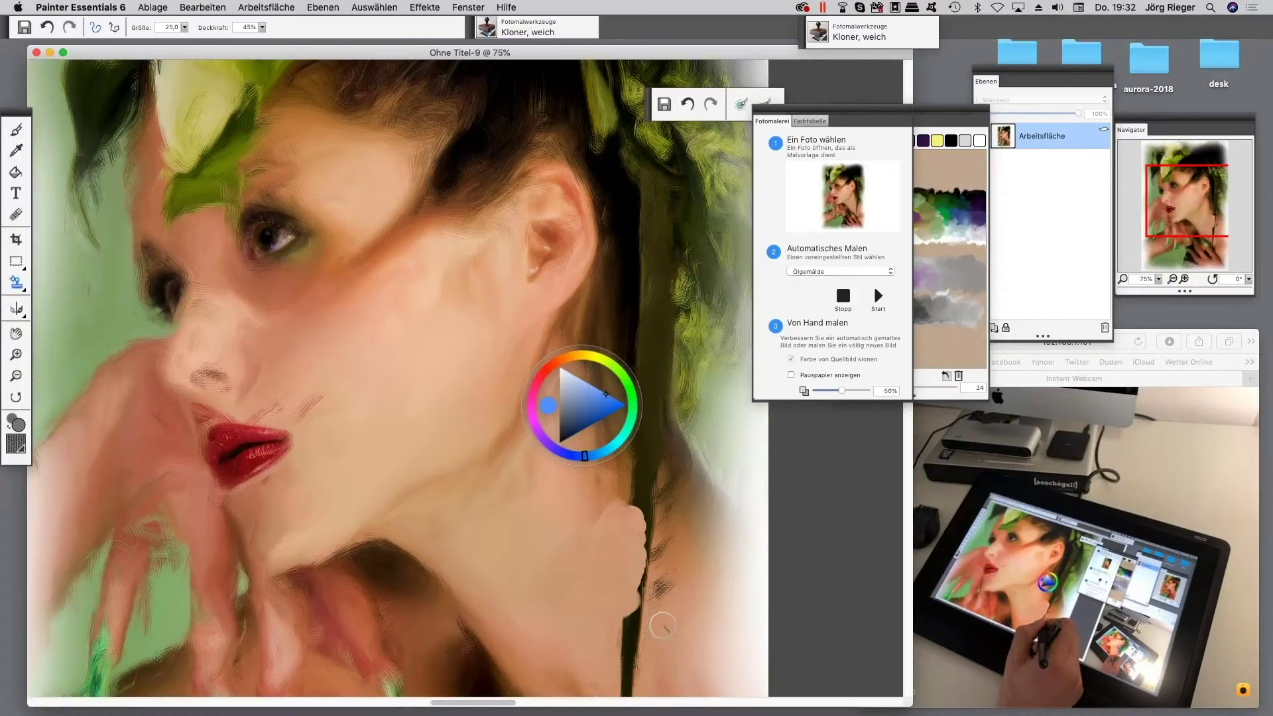
{"action": "mouse_move", "coordinate": [649, 626]}
{"action": "left_mouse_down"}
{"action": "mouse_move", "coordinate": [599, 639]}
{"action": "mouse_move", "coordinate": [658, 642]}
{"action": "mouse_move", "coordinate": [644, 659]}
{"action": "mouse_move", "coordinate": [661, 670]}
{"action": "mouse_move", "coordinate": [628, 677]}
{"action": "left_mouse_up"}
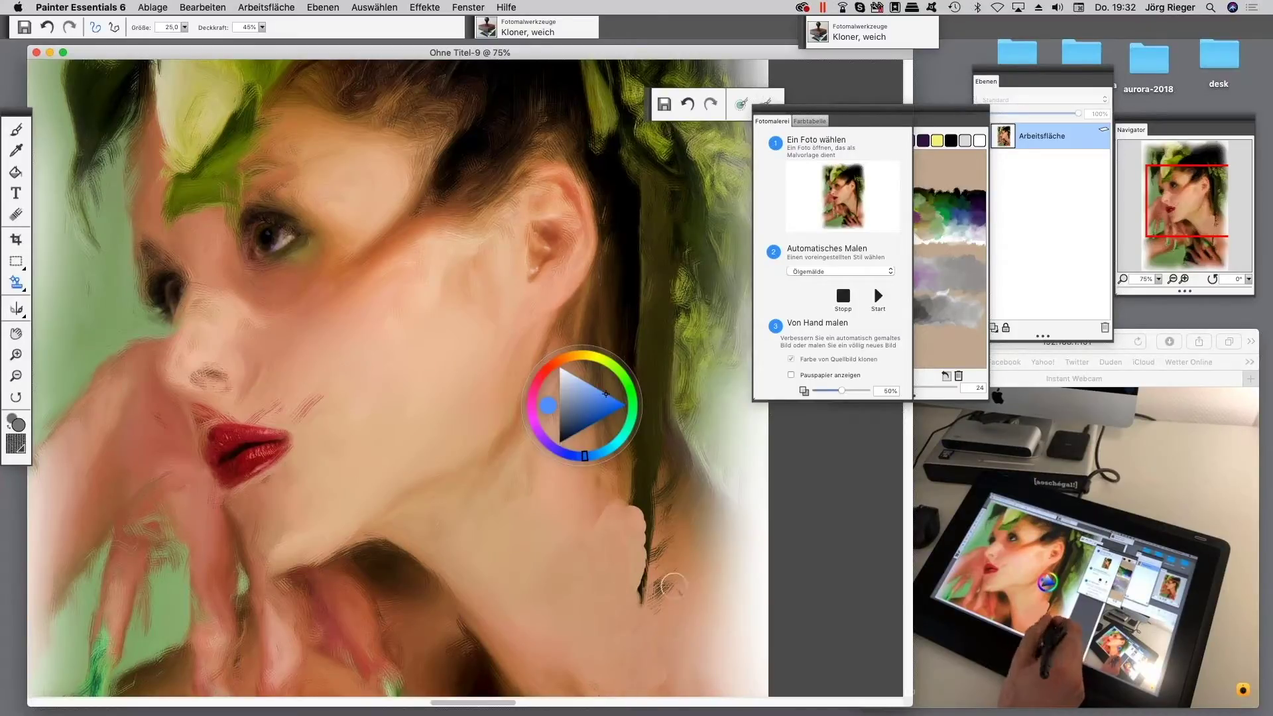
- Set the stamp opacity to 33%, cover the remnants of the strand on the shoulder and blend the cloned skin into the neck
{"action": "left_click_drag", "start_coordinate": [264, 29], "coordinate": [247, 41]}
{"action": "mouse_move", "coordinate": [667, 590]}
{"action": "left_mouse_down"}
{"action": "mouse_move", "coordinate": [647, 597]}
{"action": "mouse_move", "coordinate": [656, 602]}
{"action": "mouse_move", "coordinate": [670, 555]}
{"action": "mouse_move", "coordinate": [648, 576]}
{"action": "mouse_move", "coordinate": [656, 545]}
{"action": "mouse_move", "coordinate": [665, 590]}
{"action": "mouse_move", "coordinate": [673, 548]}
{"action": "mouse_move", "coordinate": [661, 560]}
{"action": "mouse_move", "coordinate": [677, 597]}
{"action": "mouse_move", "coordinate": [664, 667]}
{"action": "left_mouse_up"}
{"action": "mouse_move", "coordinate": [620, 508]}
{"action": "left_mouse_down"}
{"action": "mouse_move", "coordinate": [612, 480]}
{"action": "mouse_move", "coordinate": [601, 519]}
{"action": "mouse_move", "coordinate": [648, 525]}
{"action": "mouse_move", "coordinate": [643, 507]}
{"action": "mouse_move", "coordinate": [653, 535]}
{"action": "mouse_move", "coordinate": [642, 495]}
{"action": "mouse_move", "coordinate": [649, 515]}
{"action": "mouse_move", "coordinate": [657, 500]}
{"action": "mouse_move", "coordinate": [648, 576]}
{"action": "left_mouse_up"}
{"action": "mouse_move", "coordinate": [588, 513]}
{"action": "left_mouse_down"}
{"action": "mouse_move", "coordinate": [606, 483]}
{"action": "mouse_move", "coordinate": [581, 546]}
{"action": "mouse_move", "coordinate": [589, 586]}
{"action": "mouse_move", "coordinate": [619, 529]}
{"action": "left_mouse_up"}
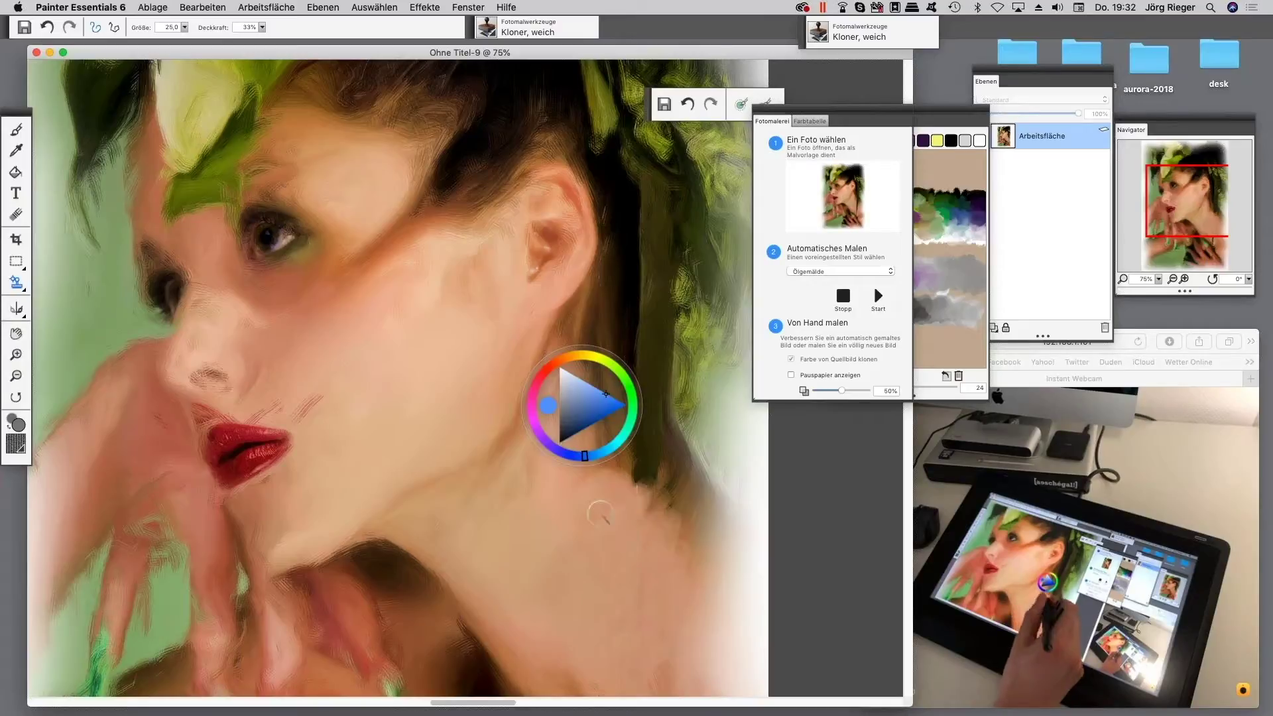
{"action": "left_click_drag", "start_coordinate": [596, 476], "coordinate": [599, 502]}
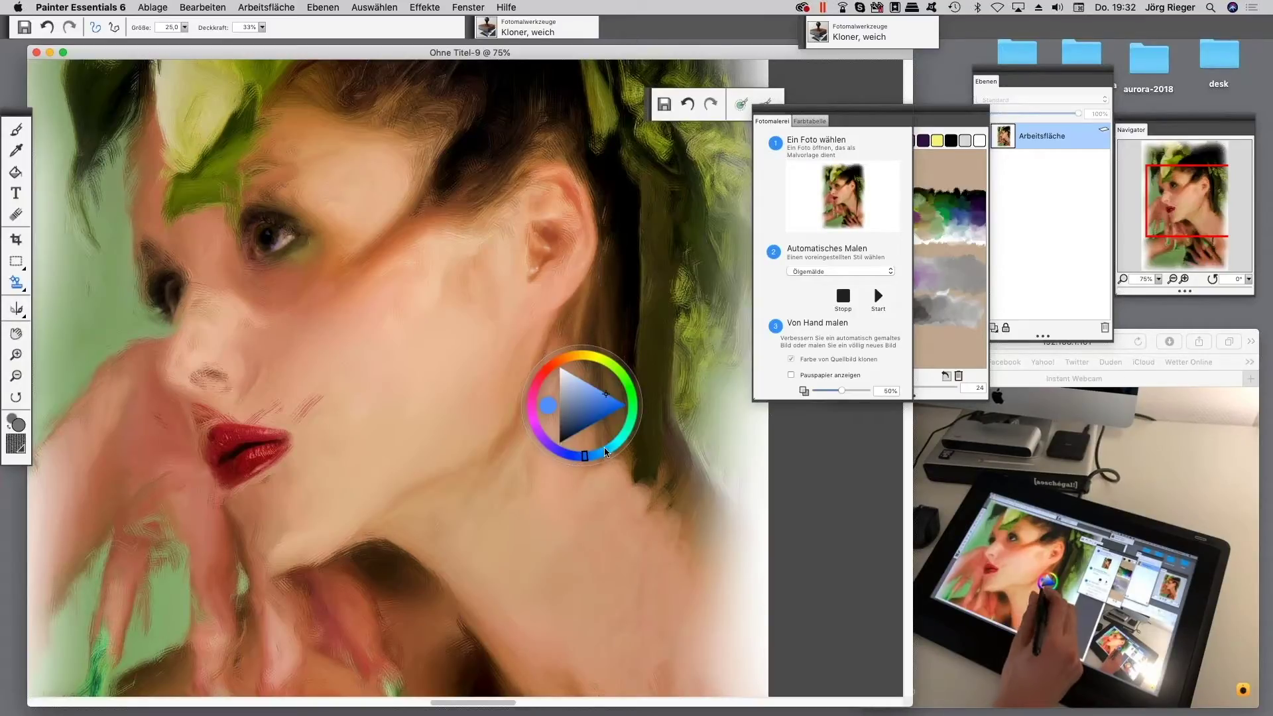
- Clone skin along the boundary between neck and dark hair, and move the colour wheel off the painting
{"action": "left_click_drag", "start_coordinate": [606, 445], "coordinate": [497, 404]}
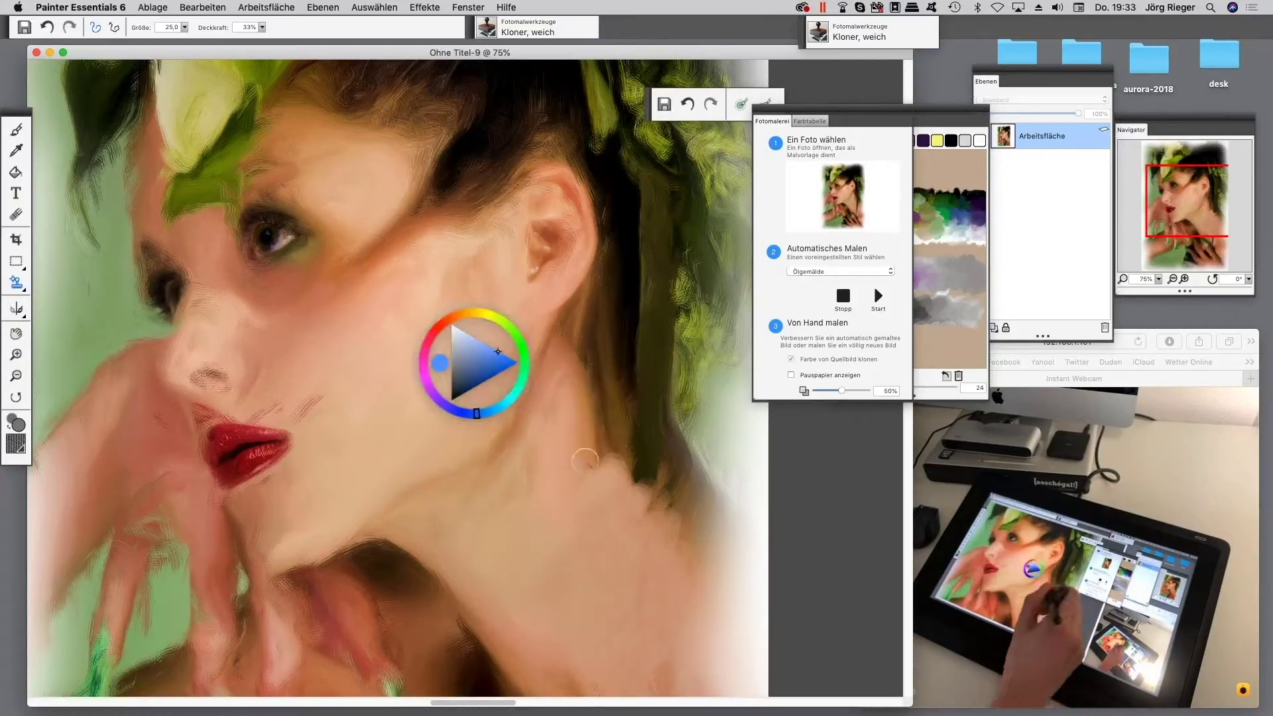
{"action": "mouse_move", "coordinate": [593, 467]}
{"action": "left_mouse_down"}
{"action": "mouse_move", "coordinate": [604, 462]}
{"action": "mouse_move", "coordinate": [582, 426]}
{"action": "mouse_move", "coordinate": [593, 446]}
{"action": "left_mouse_up"}
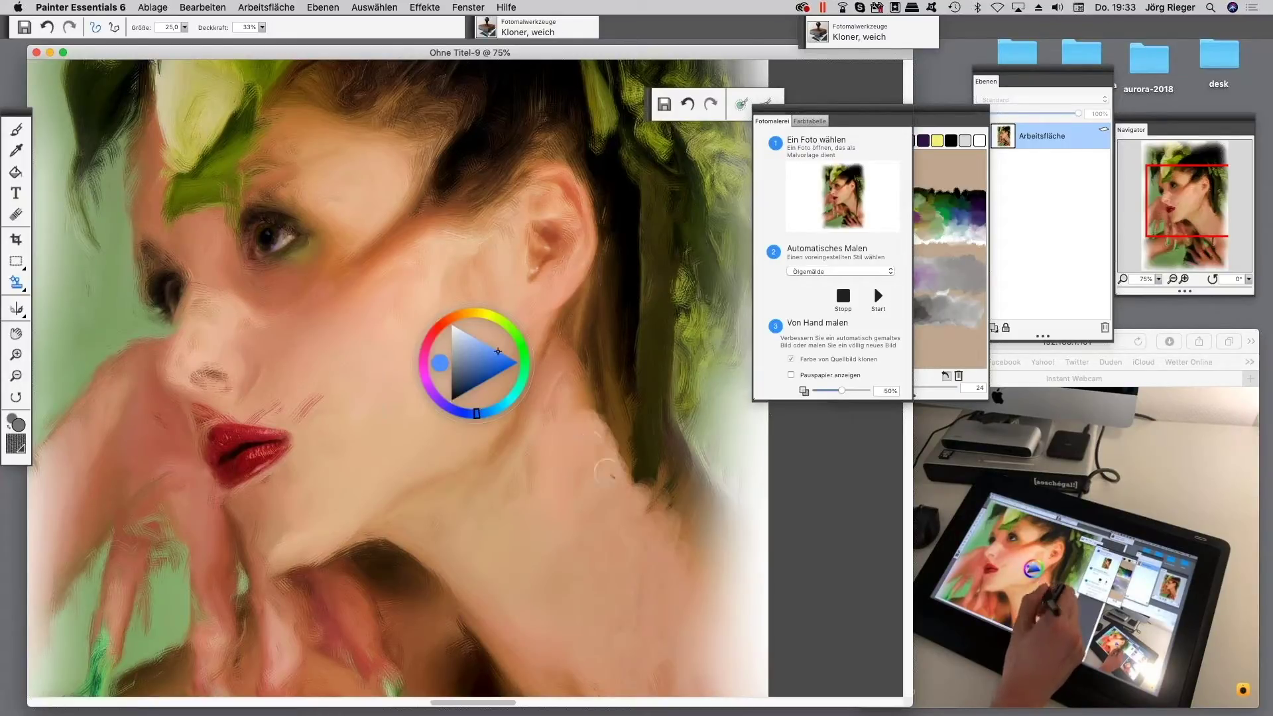
{"action": "left_click_drag", "start_coordinate": [647, 504], "coordinate": [658, 509]}
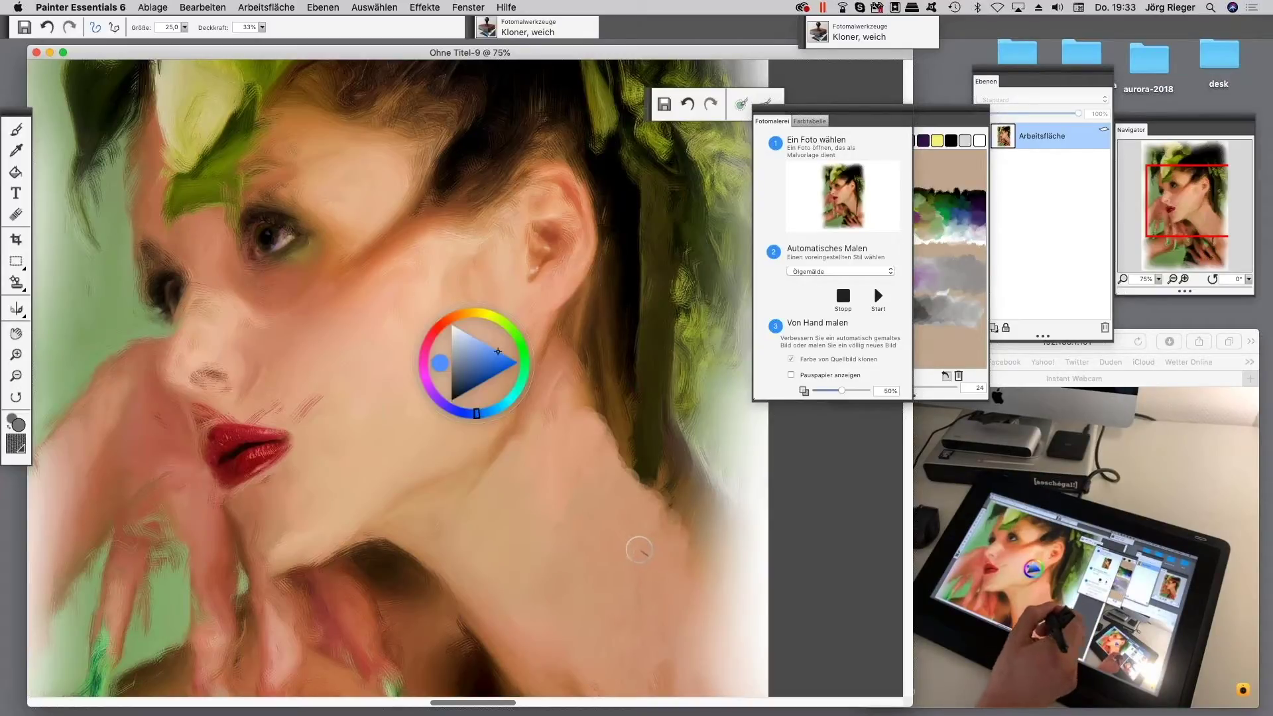
{"action": "key", "text": "super+0"}
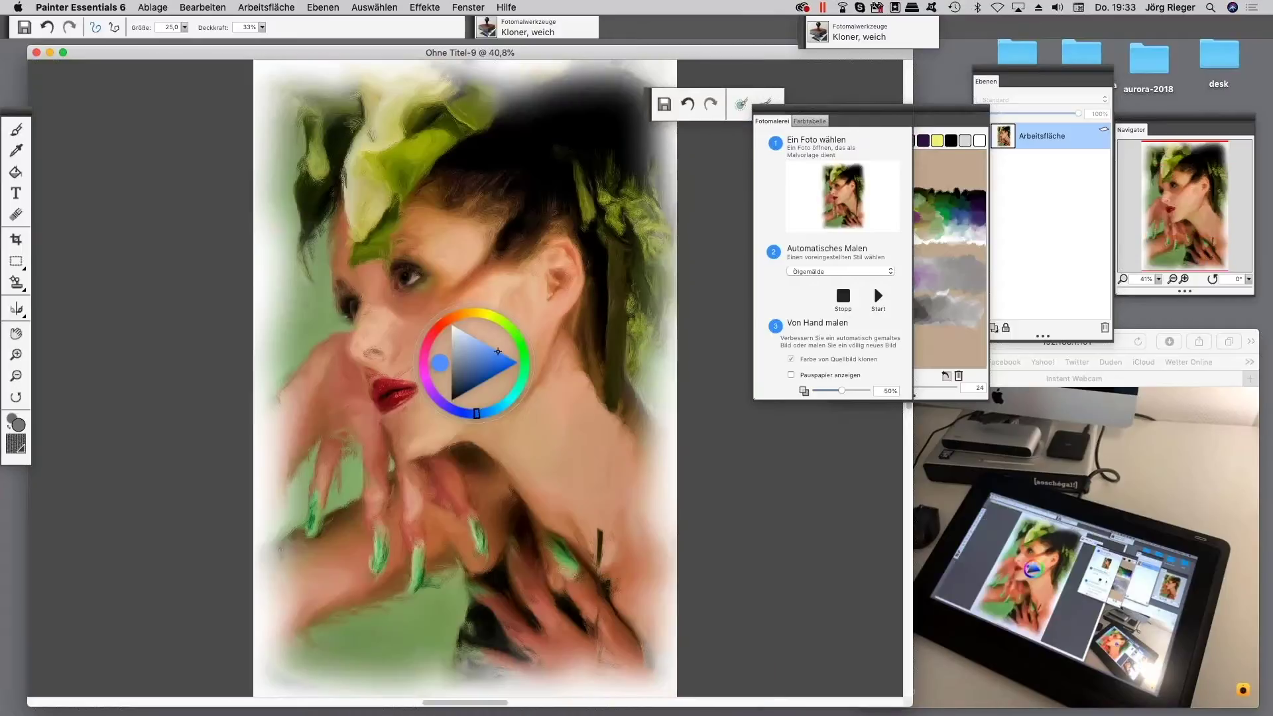
{"action": "left_click_drag", "start_coordinate": [495, 337], "coordinate": [798, 526]}
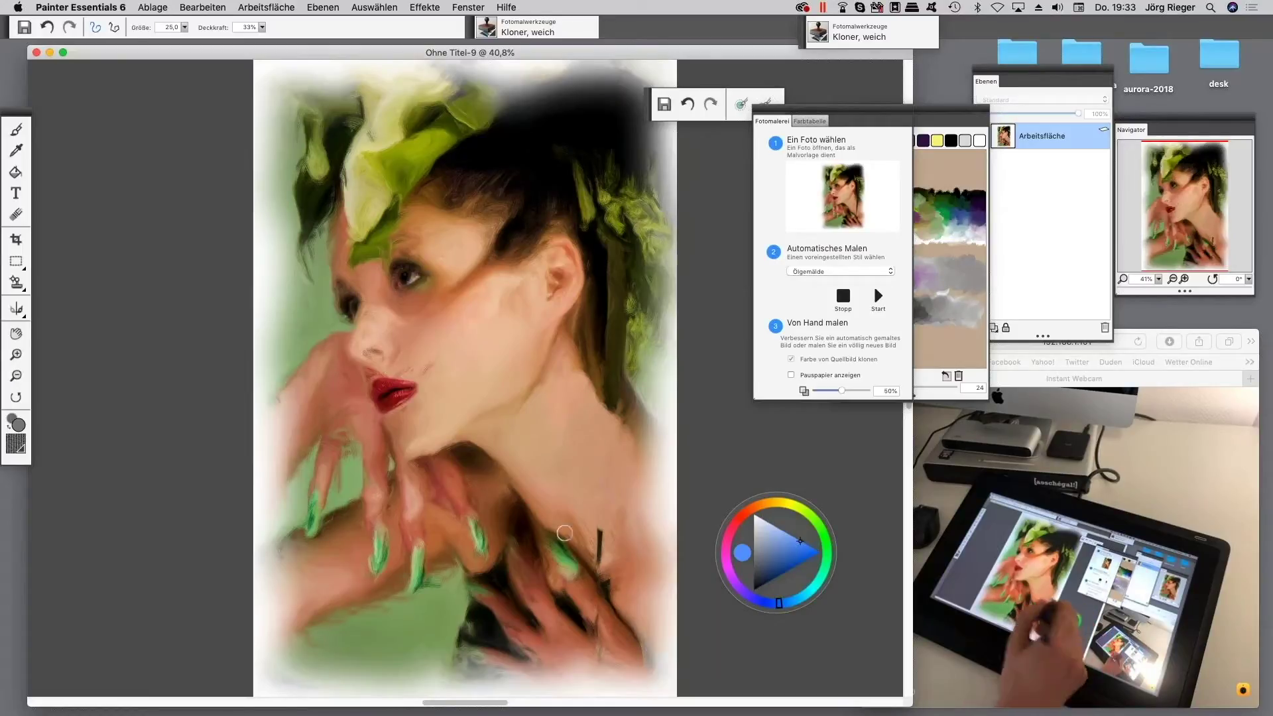
- Open the recently used castle painting workshop.rif
{"action": "left_click", "coordinate": [152, 8]}
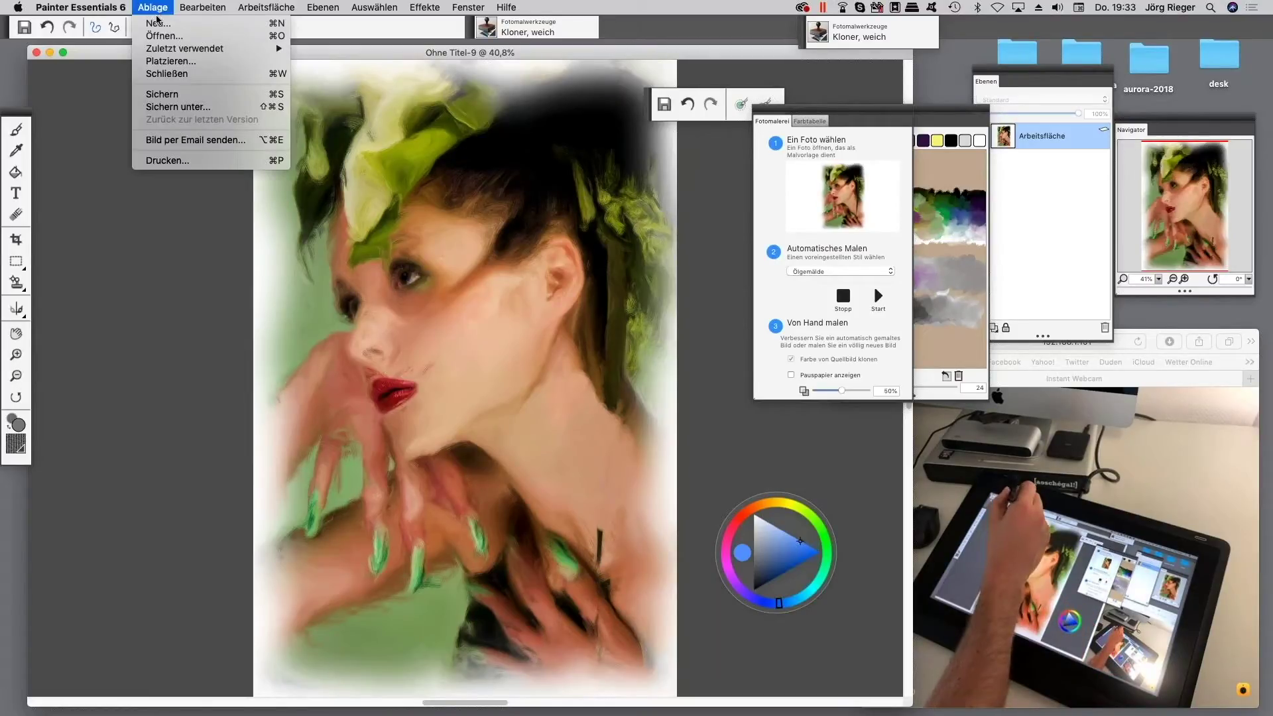
{"action": "mouse_move", "coordinate": [277, 53]}
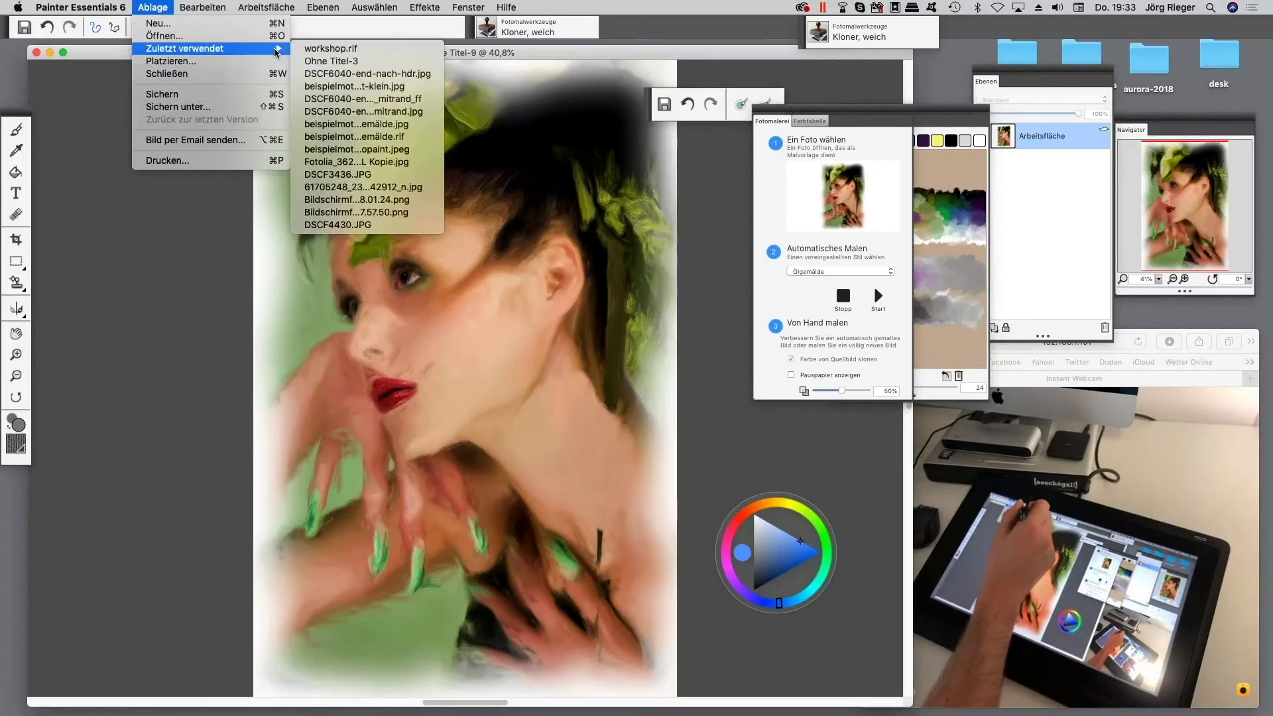
{"action": "left_click", "coordinate": [388, 52]}
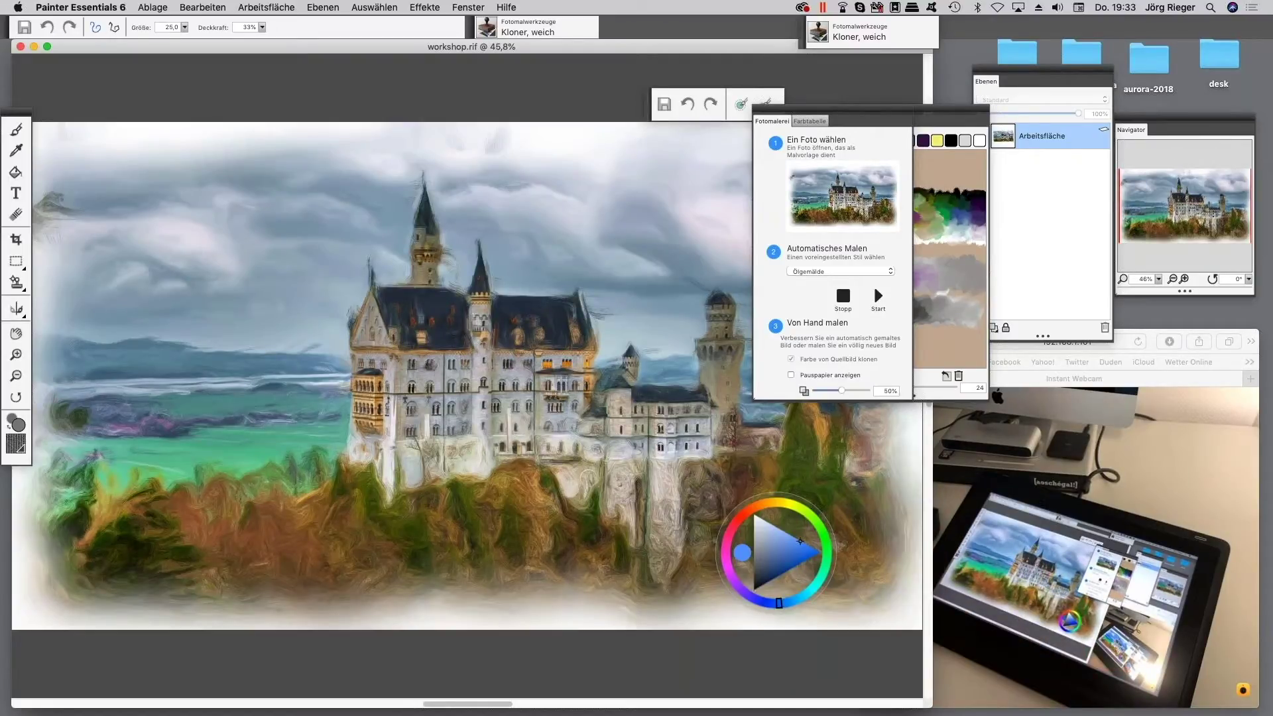
- Choose the Kreide cloner from the Fotomalwerkzeuge brushes for working on the castle facade
{"action": "key", "text": "super+plus"}
{"action": "key", "text": "super+plus"}
{"action": "key", "text": "super+plus"}
{"action": "key", "text": "super+plus"}
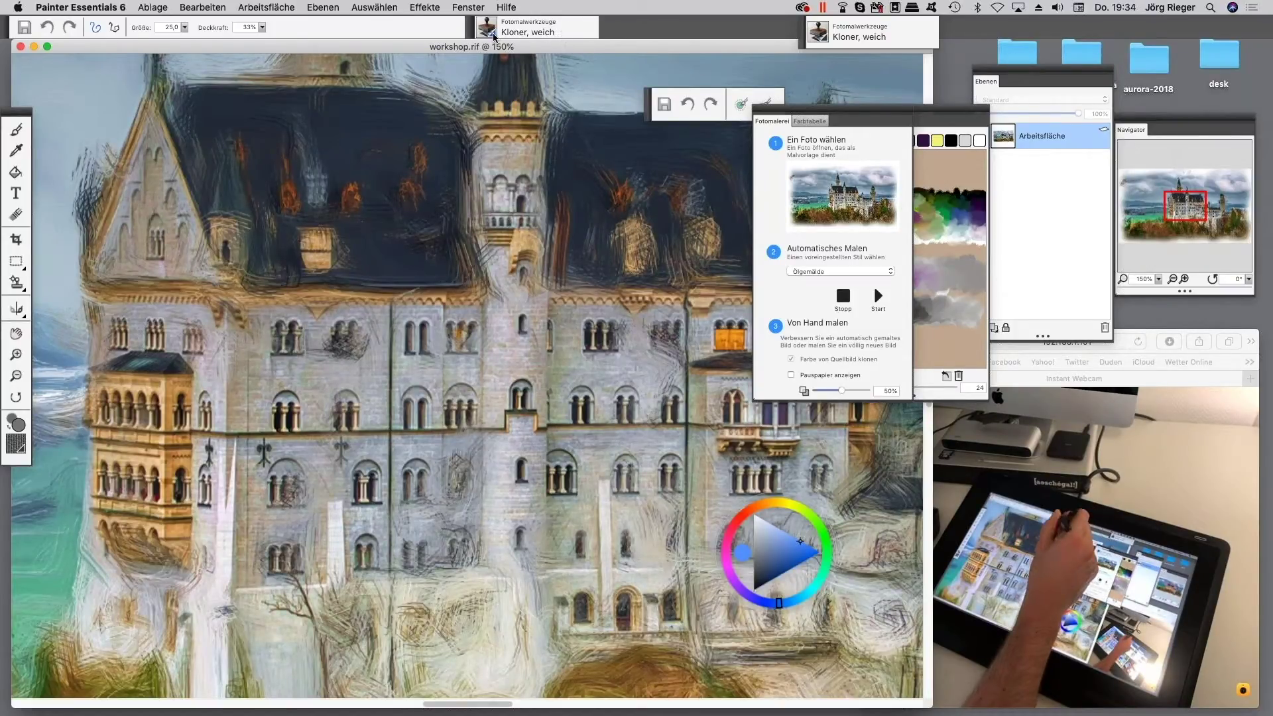
{"action": "left_click", "coordinate": [562, 36]}
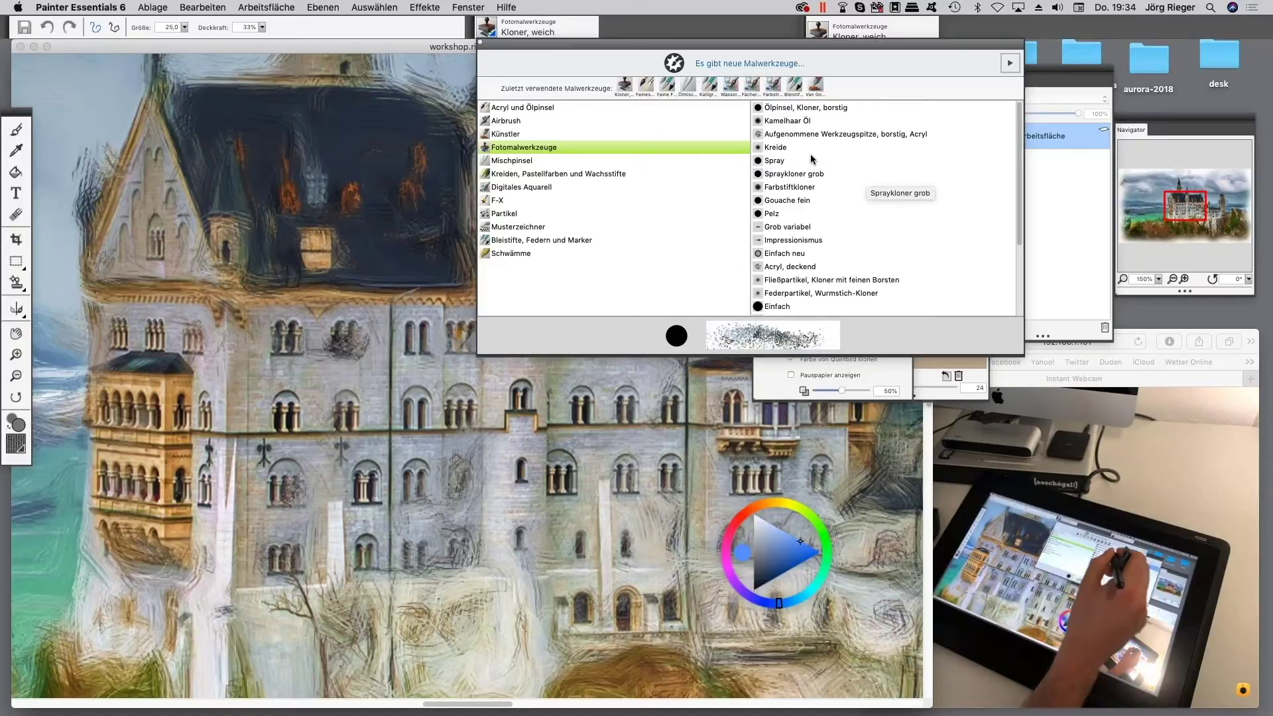
{"action": "left_click", "coordinate": [776, 147]}
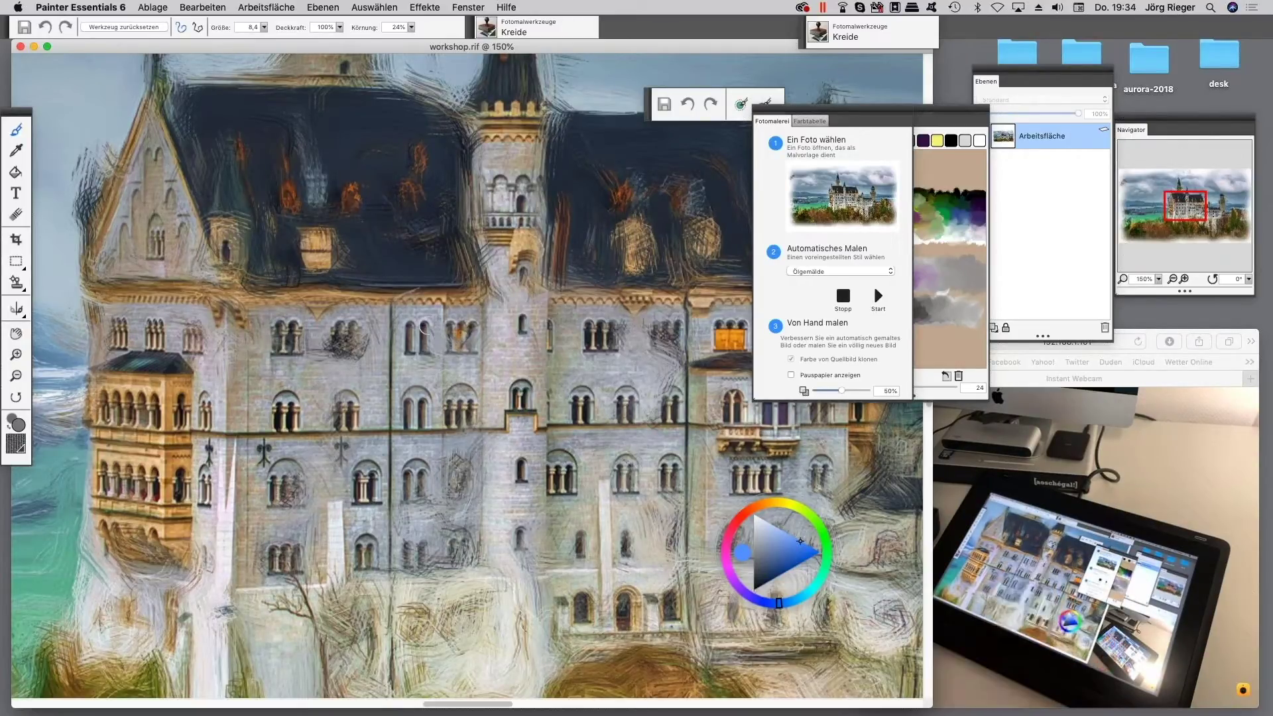
- Paint with the Kreide cloner over the stone wall and the paired windows between the orange bay and the scribbled window
{"action": "key", "text": "super+plus"}
{"action": "key", "text": "super+plus"}
{"action": "key", "text": "super+plus"}
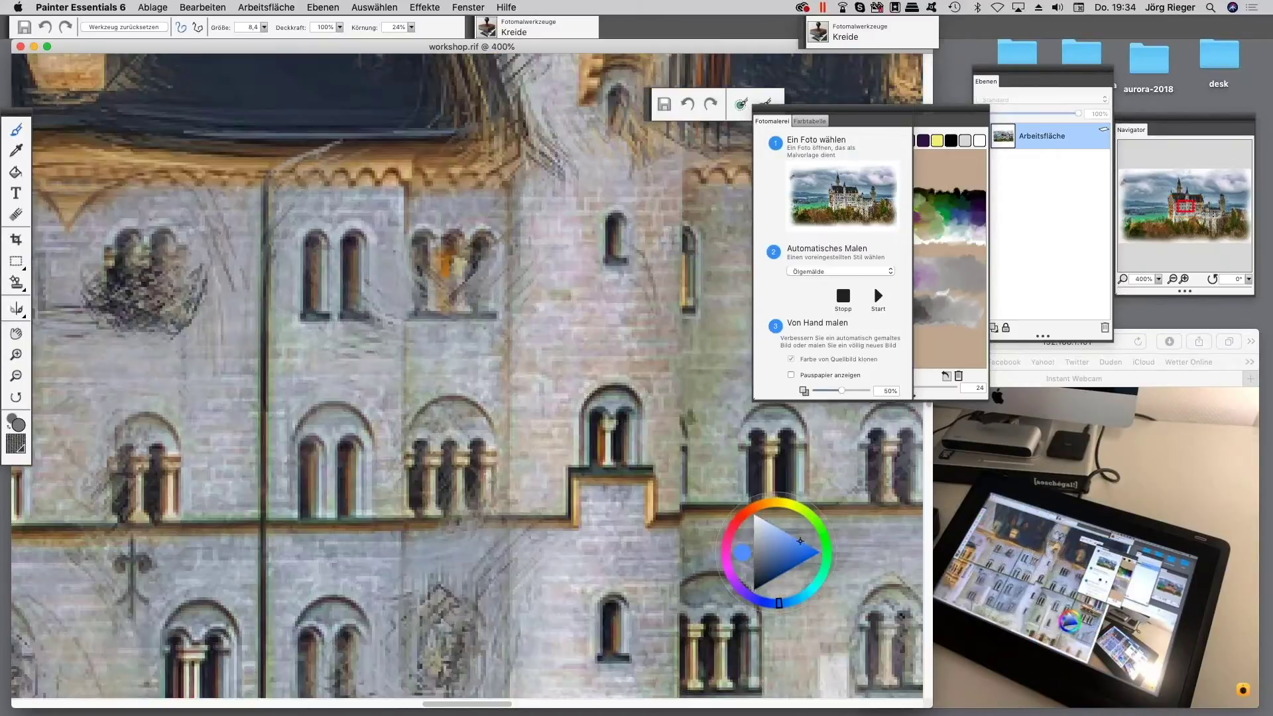
{"action": "mouse_move", "coordinate": [465, 405]}
{"action": "left_mouse_down"}
{"action": "mouse_move", "coordinate": [581, 338]}
{"action": "mouse_move", "coordinate": [786, 352]}
{"action": "left_mouse_up"}
{"action": "left_click_drag", "start_coordinate": [368, 375], "coordinate": [521, 365]}
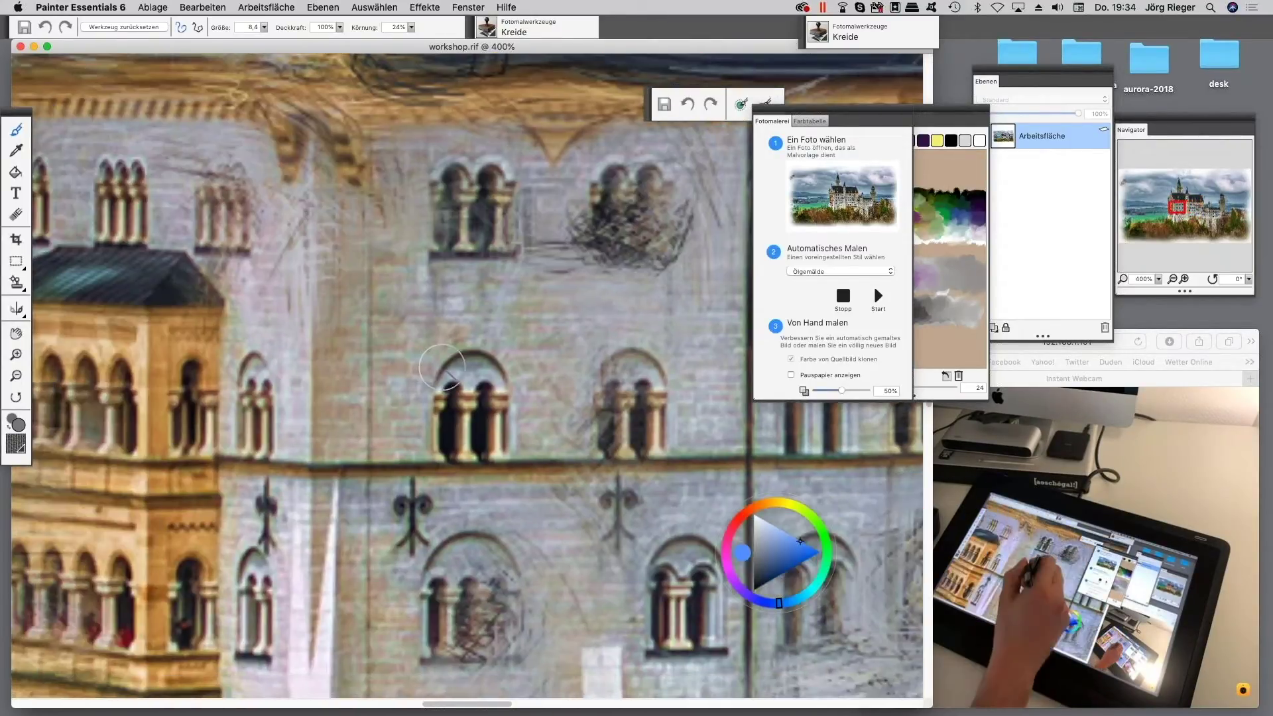
{"action": "mouse_move", "coordinate": [442, 367]}
{"action": "left_mouse_down"}
{"action": "mouse_move", "coordinate": [425, 343]}
{"action": "mouse_move", "coordinate": [496, 311]}
{"action": "mouse_move", "coordinate": [438, 297]}
{"action": "mouse_move", "coordinate": [475, 334]}
{"action": "mouse_move", "coordinate": [508, 339]}
{"action": "mouse_move", "coordinate": [522, 263]}
{"action": "mouse_move", "coordinate": [475, 313]}
{"action": "mouse_move", "coordinate": [432, 312]}
{"action": "mouse_move", "coordinate": [495, 295]}
{"action": "mouse_move", "coordinate": [542, 327]}
{"action": "mouse_move", "coordinate": [473, 374]}
{"action": "mouse_move", "coordinate": [494, 456]}
{"action": "mouse_move", "coordinate": [530, 404]}
{"action": "mouse_move", "coordinate": [511, 419]}
{"action": "mouse_move", "coordinate": [517, 391]}
{"action": "left_mouse_up"}
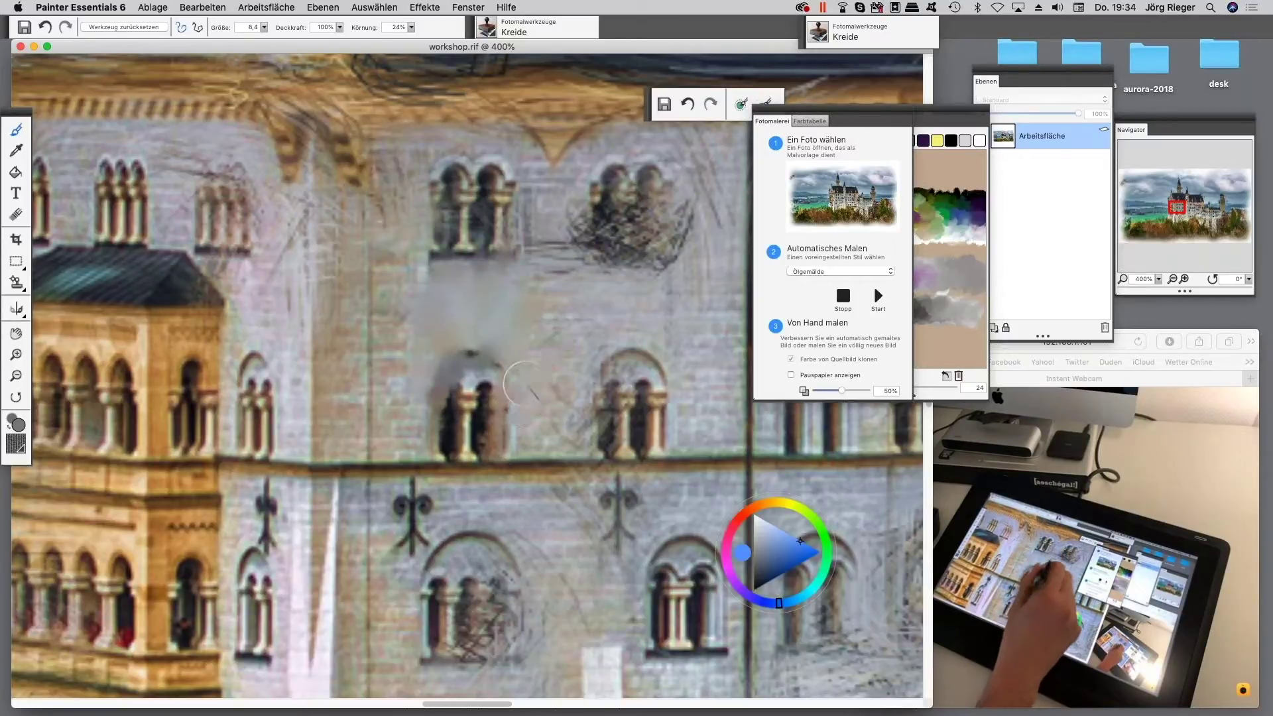
{"action": "mouse_move", "coordinate": [526, 302]}
{"action": "left_mouse_down"}
{"action": "mouse_move", "coordinate": [529, 168]}
{"action": "mouse_move", "coordinate": [433, 148]}
{"action": "mouse_move", "coordinate": [409, 266]}
{"action": "mouse_move", "coordinate": [470, 186]}
{"action": "mouse_move", "coordinate": [471, 248]}
{"action": "mouse_move", "coordinate": [389, 179]}
{"action": "mouse_move", "coordinate": [385, 146]}
{"action": "mouse_move", "coordinate": [343, 197]}
{"action": "mouse_move", "coordinate": [330, 175]}
{"action": "mouse_move", "coordinate": [324, 262]}
{"action": "mouse_move", "coordinate": [401, 294]}
{"action": "mouse_move", "coordinate": [387, 383]}
{"action": "mouse_move", "coordinate": [377, 308]}
{"action": "mouse_move", "coordinate": [351, 338]}
{"action": "mouse_move", "coordinate": [368, 338]}
{"action": "mouse_move", "coordinate": [319, 432]}
{"action": "mouse_move", "coordinate": [375, 412]}
{"action": "mouse_move", "coordinate": [405, 419]}
{"action": "mouse_move", "coordinate": [432, 363]}
{"action": "mouse_move", "coordinate": [423, 390]}
{"action": "mouse_move", "coordinate": [443, 435]}
{"action": "mouse_move", "coordinate": [540, 409]}
{"action": "left_mouse_up"}
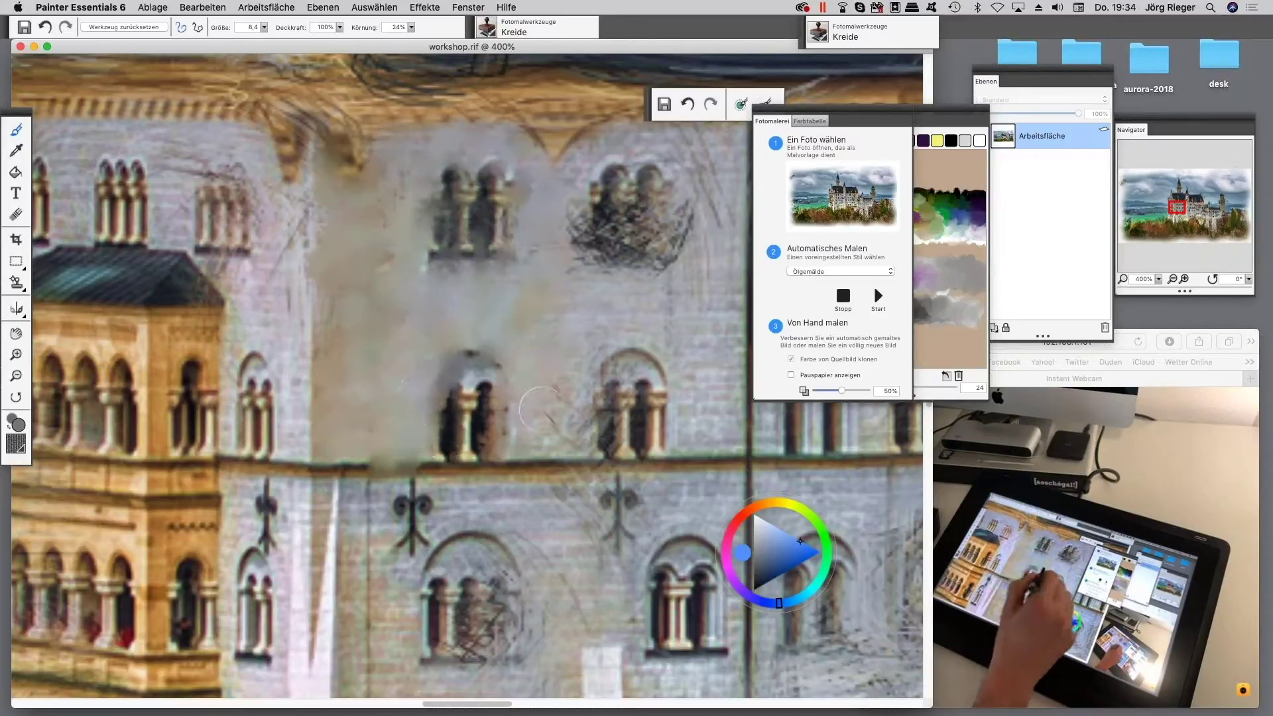
- Switch to the Acryl, deckend cloner and paint over the wall around the arched windows and the orange bay's upper storey
{"action": "left_click", "coordinate": [504, 27]}
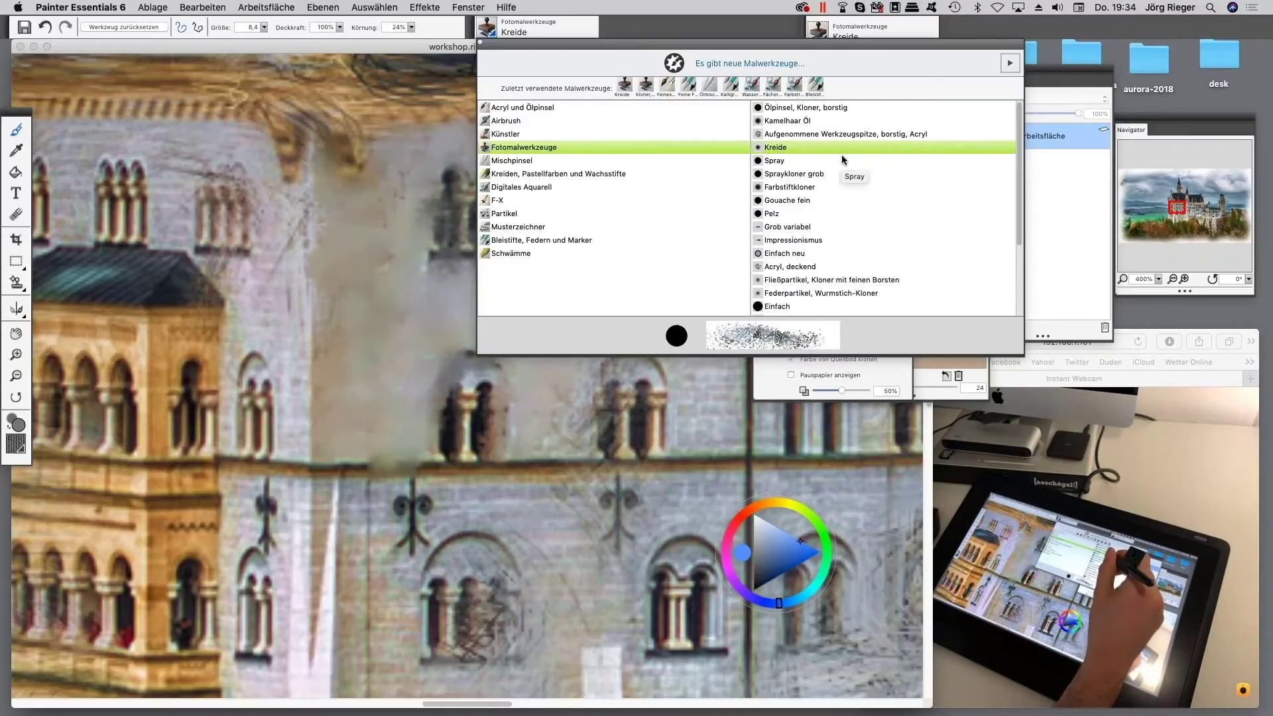
{"action": "left_click", "coordinate": [804, 268]}
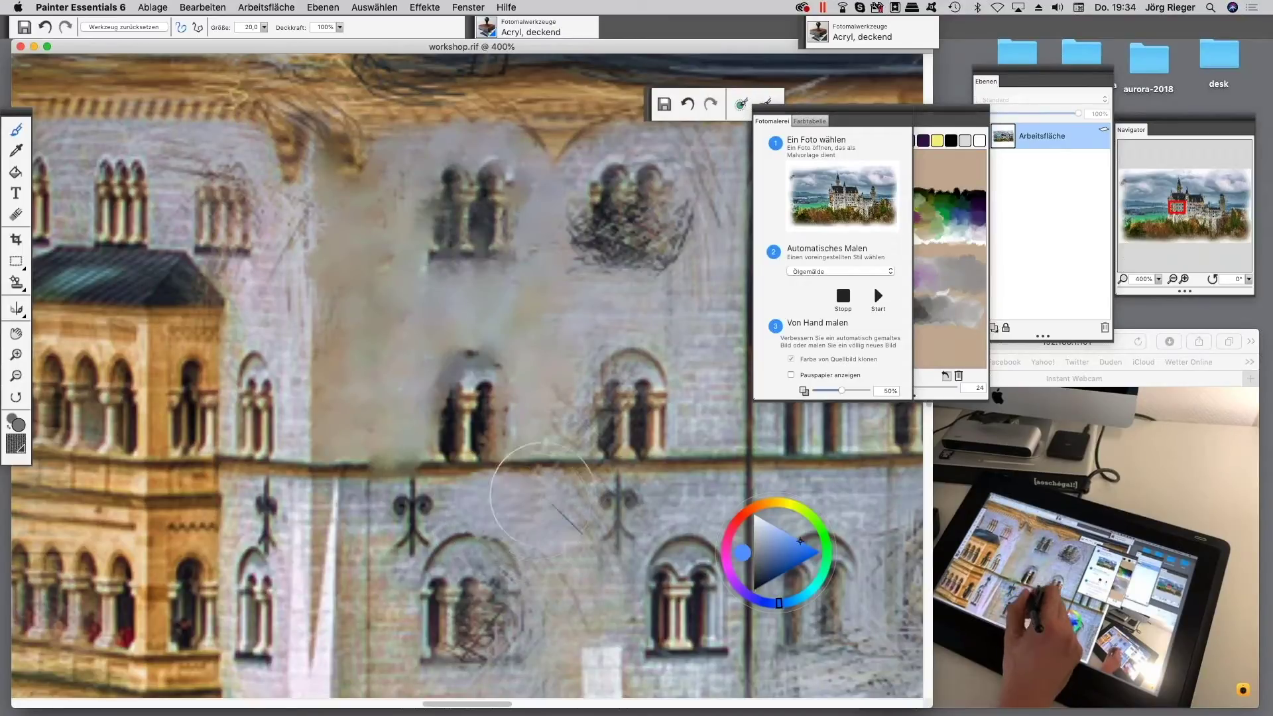
{"action": "left_click_drag", "start_coordinate": [542, 494], "coordinate": [556, 507]}
{"action": "left_click_drag", "start_coordinate": [540, 414], "coordinate": [557, 405]}
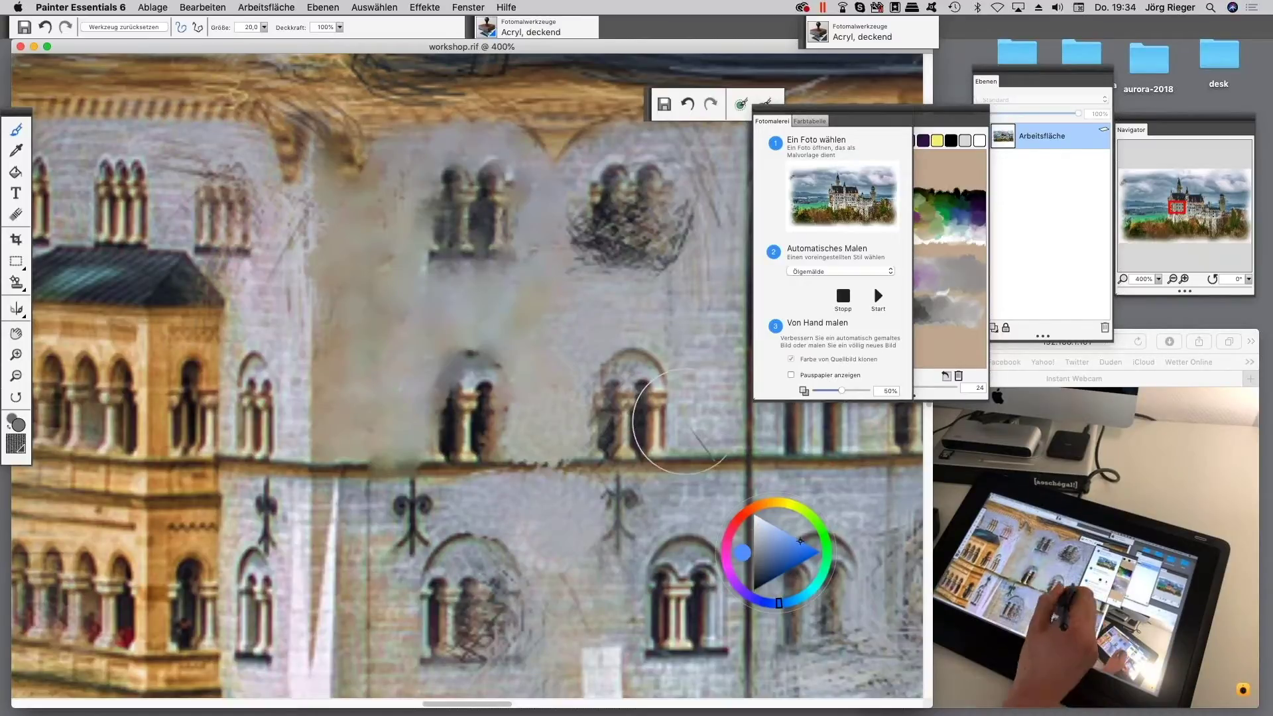
{"action": "mouse_move", "coordinate": [638, 298]}
{"action": "left_mouse_down"}
{"action": "mouse_move", "coordinate": [604, 315]}
{"action": "mouse_move", "coordinate": [581, 298]}
{"action": "left_mouse_up"}
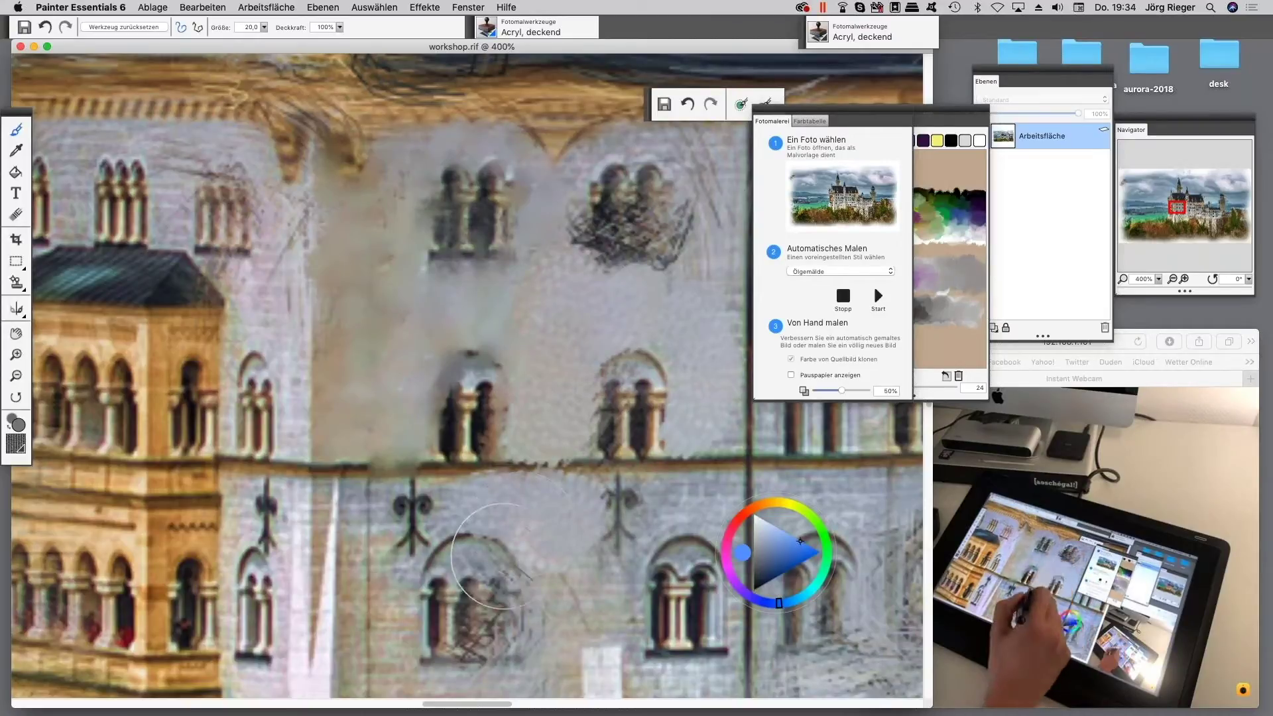
{"action": "left_click_drag", "start_coordinate": [352, 472], "coordinate": [495, 394]}
{"action": "mouse_move", "coordinate": [219, 279]}
{"action": "left_mouse_down"}
{"action": "mouse_move", "coordinate": [256, 298]}
{"action": "mouse_move", "coordinate": [317, 266]}
{"action": "mouse_move", "coordinate": [298, 226]}
{"action": "mouse_move", "coordinate": [219, 246]}
{"action": "mouse_move", "coordinate": [272, 279]}
{"action": "mouse_move", "coordinate": [342, 261]}
{"action": "left_mouse_up"}
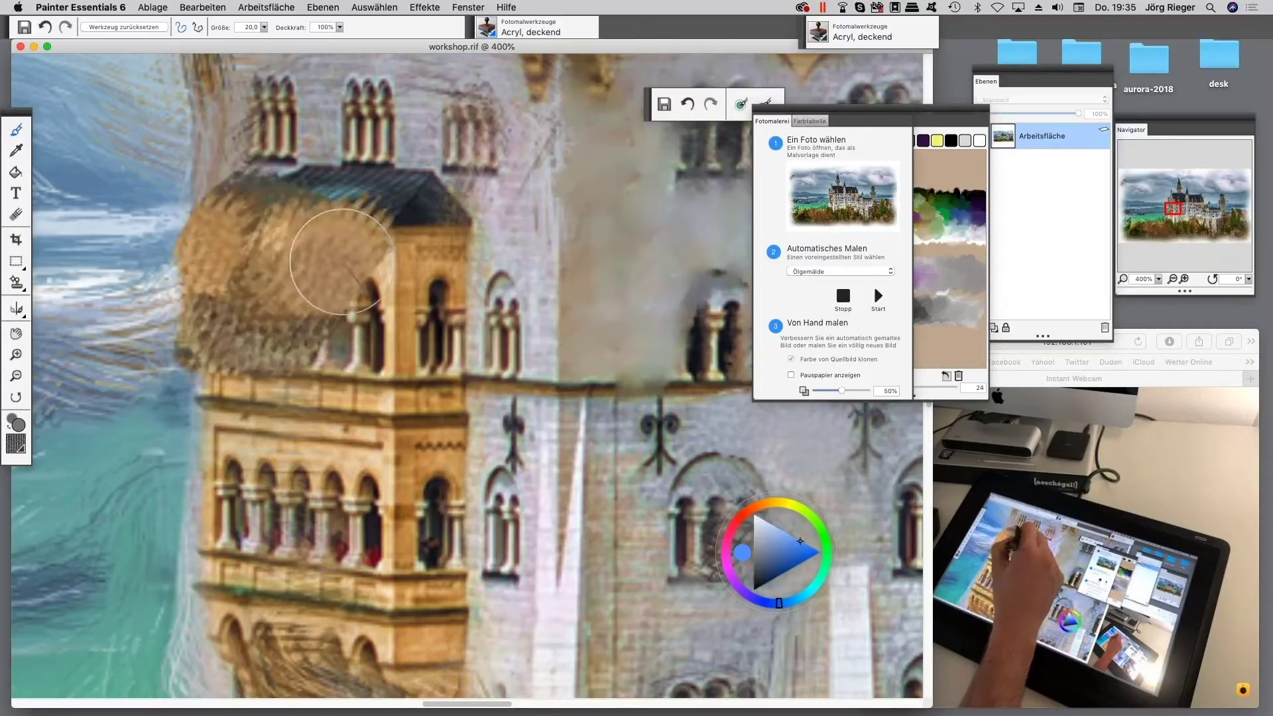
- Set the brush size to 1.6 and add fine cloned strokes around the arches and masonry of the orange bay
{"action": "left_click", "coordinate": [264, 27]}
{"action": "left_click_drag", "start_coordinate": [264, 27], "coordinate": [208, 41]}
{"action": "left_click", "coordinate": [242, 31]}
{"action": "mouse_move", "coordinate": [376, 328]}
{"action": "left_mouse_down"}
{"action": "mouse_move", "coordinate": [376, 301]}
{"action": "mouse_move", "coordinate": [353, 342]}
{"action": "mouse_move", "coordinate": [360, 361]}
{"action": "mouse_move", "coordinate": [363, 304]}
{"action": "mouse_move", "coordinate": [386, 348]}
{"action": "mouse_move", "coordinate": [389, 300]}
{"action": "mouse_move", "coordinate": [382, 275]}
{"action": "left_mouse_up"}
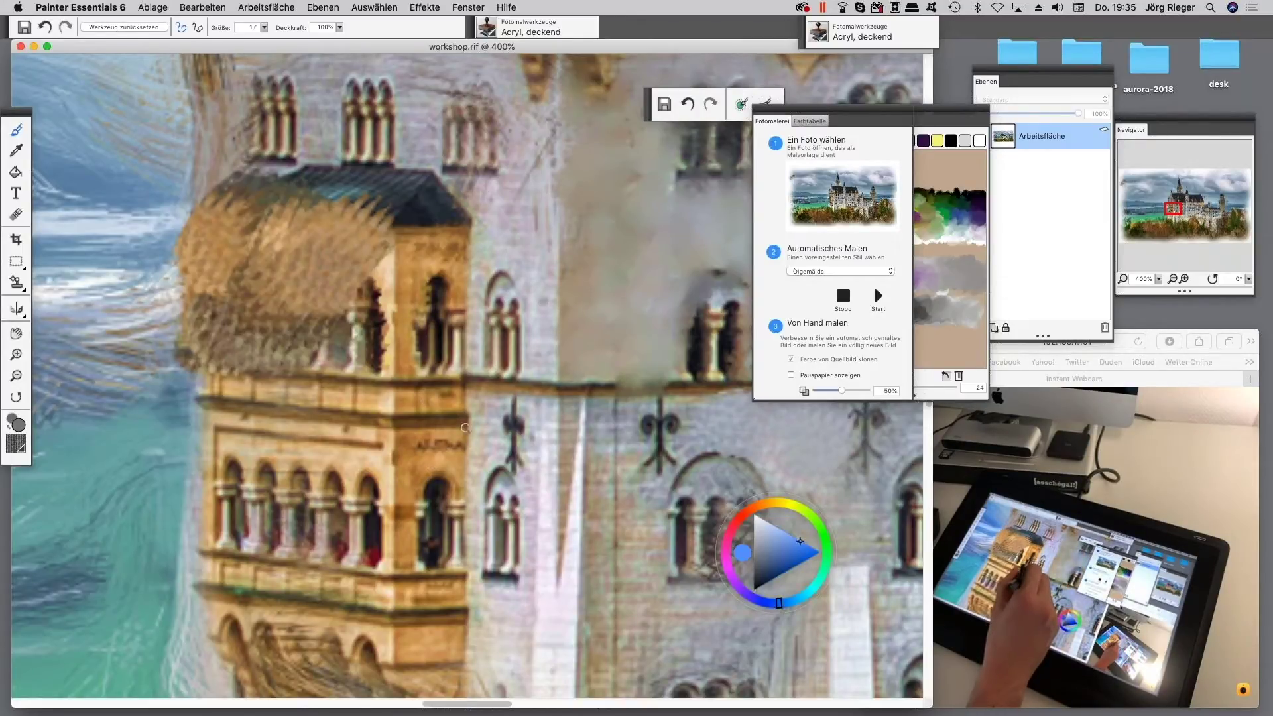
- Review the other Fotomalwerkzeuge cloner brushes without switching, and inspect the castle facade up close and as a whole
{"action": "mouse_move", "coordinate": [605, 307]}
{"action": "left_mouse_down"}
{"action": "mouse_move", "coordinate": [454, 298]}
{"action": "mouse_move", "coordinate": [185, 164]}
{"action": "left_mouse_up"}
{"action": "left_click", "coordinate": [495, 38]}
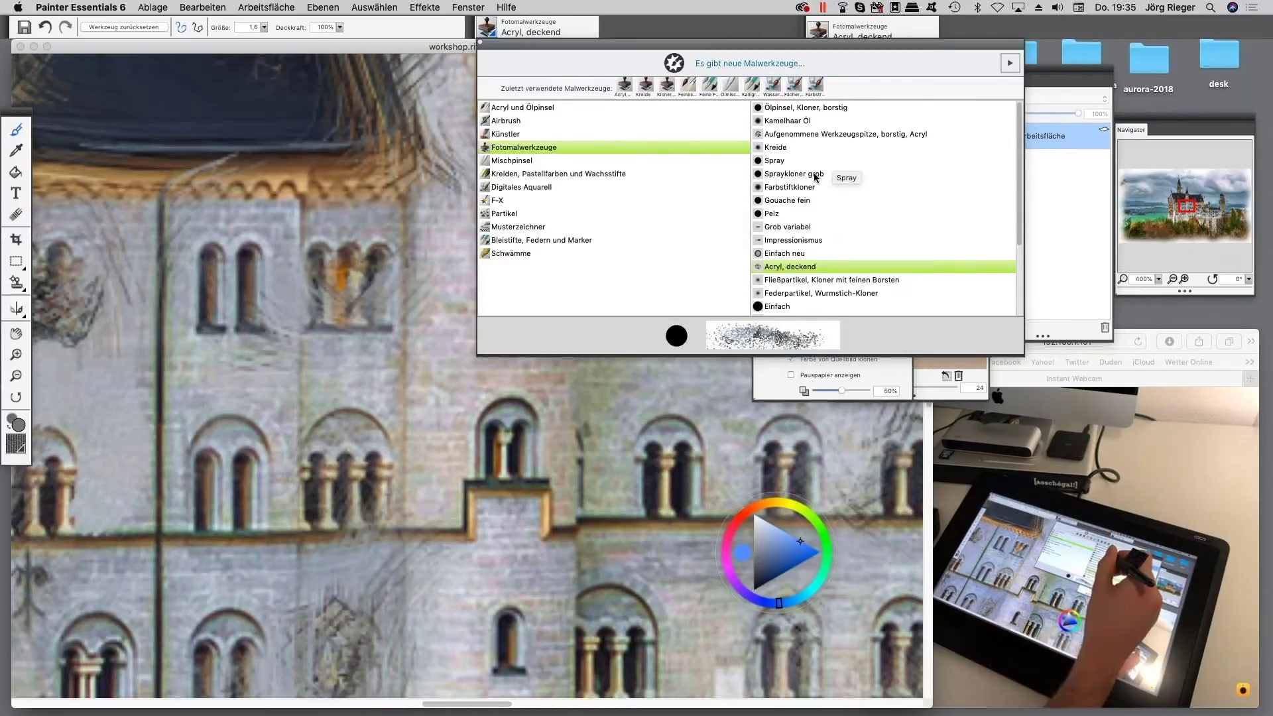
{"action": "left_click", "coordinate": [323, 362]}
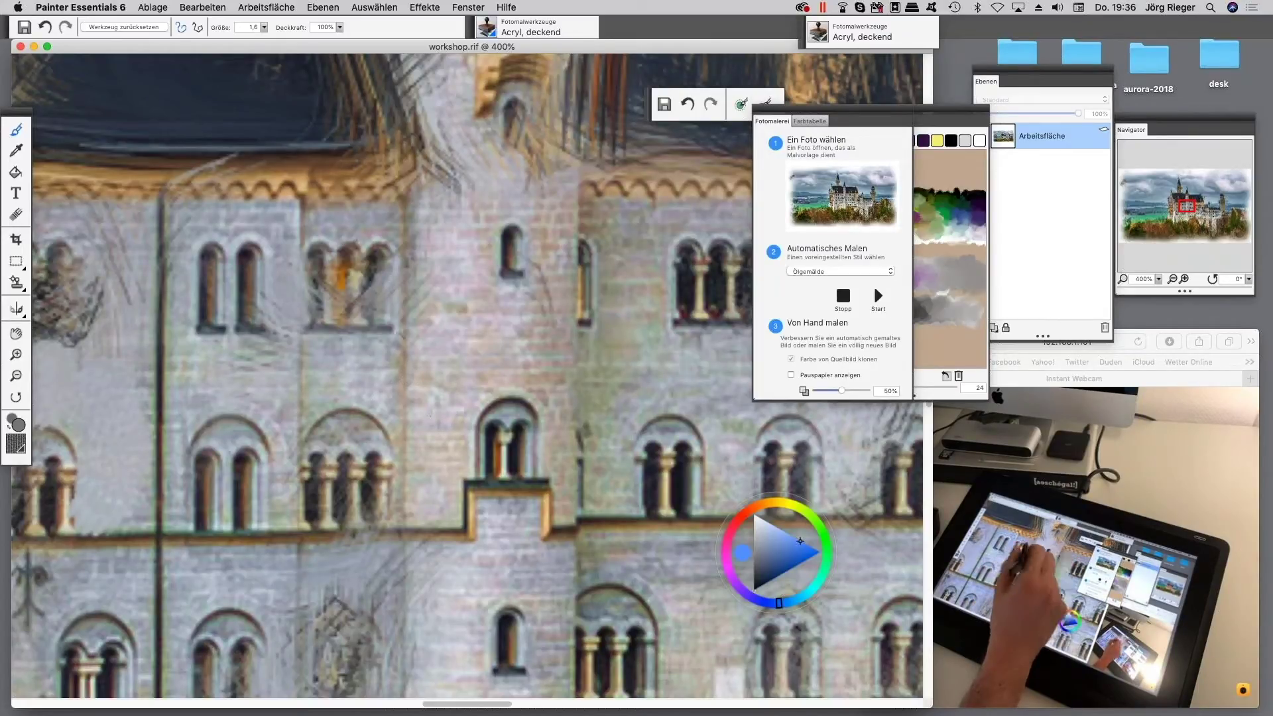
{"action": "left_click_drag", "start_coordinate": [507, 339], "coordinate": [731, 383]}
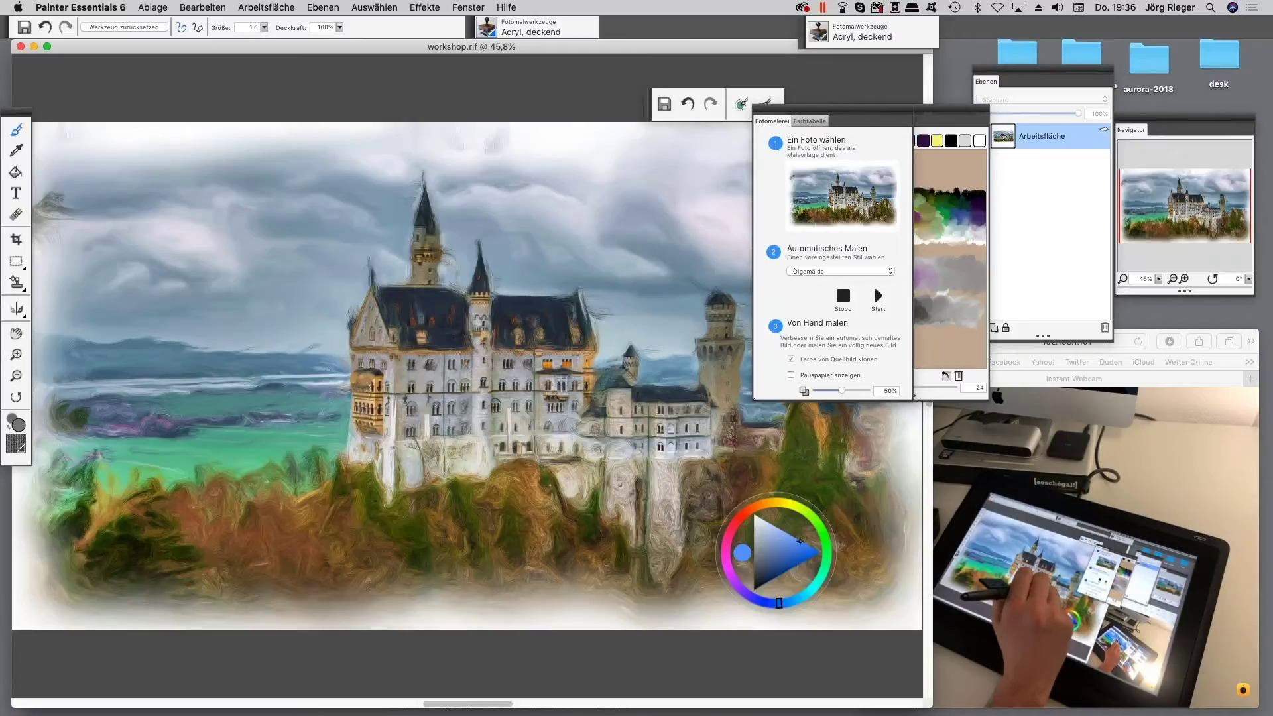
- Close workshop.rif and the untitled portrait painting, discarding the unsaved changes in both
{"action": "left_click", "coordinate": [20, 46]}
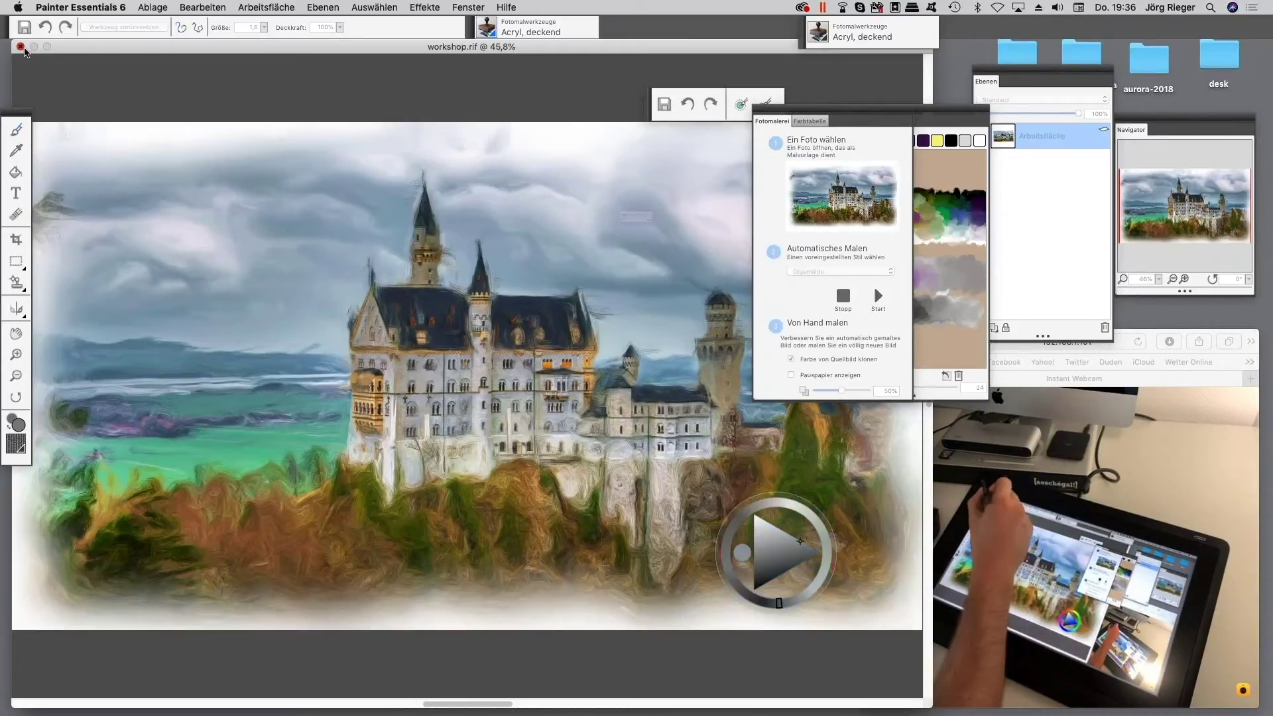
{"action": "left_click", "coordinate": [594, 249]}
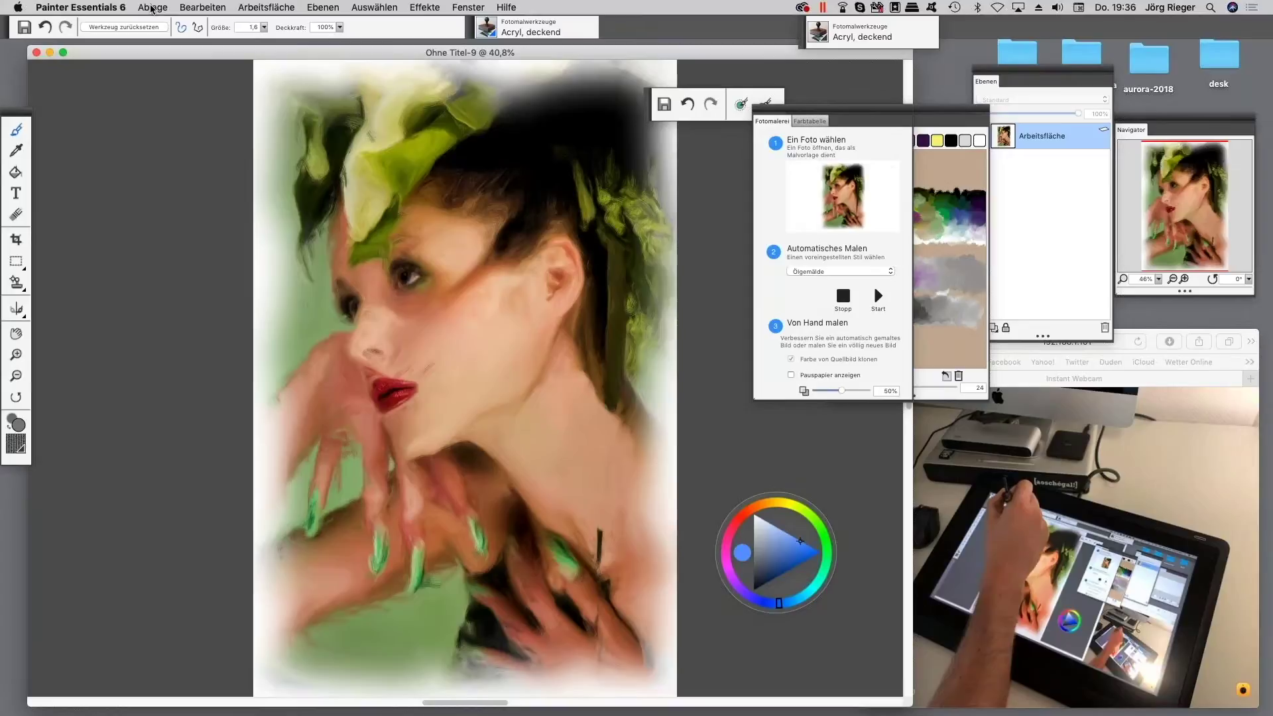
{"action": "left_click", "coordinate": [151, 8]}
{"action": "left_click", "coordinate": [36, 52]}
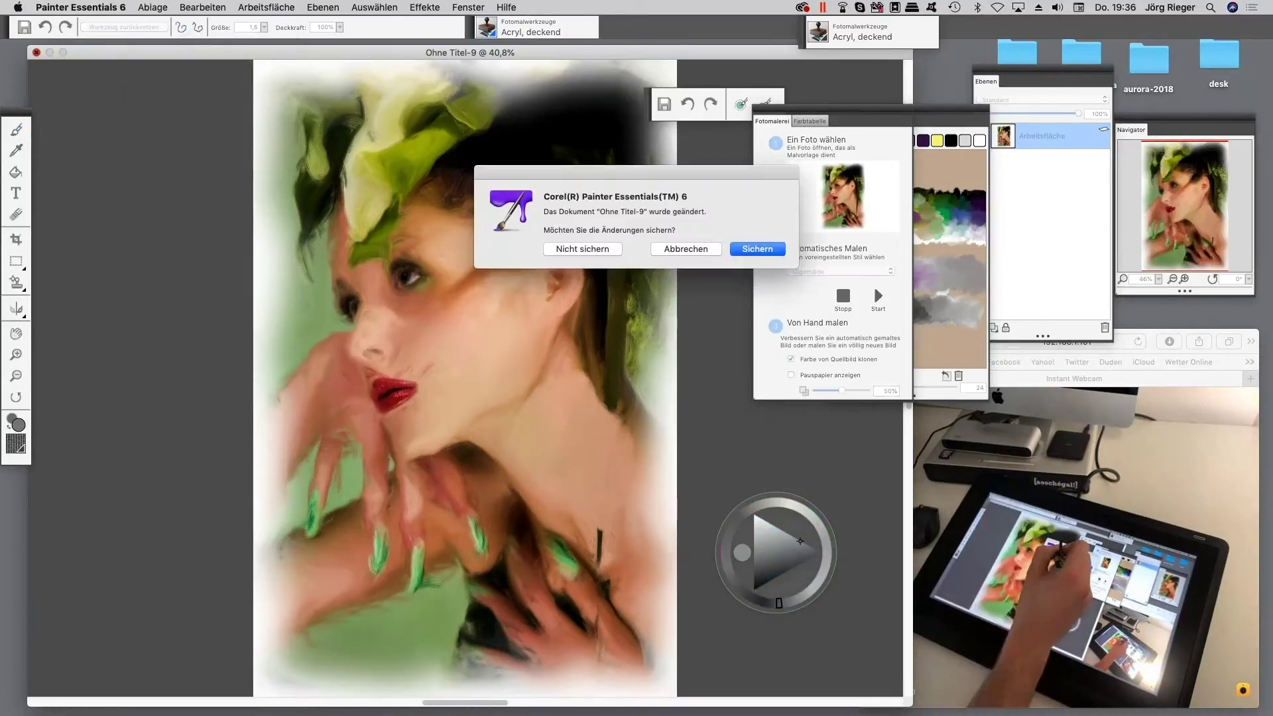
{"action": "left_click", "coordinate": [582, 248]}
- Open the bridge photo DSCF6040-end-nach-hdr.jpg and resize its document window
{"action": "left_click", "coordinate": [152, 7]}
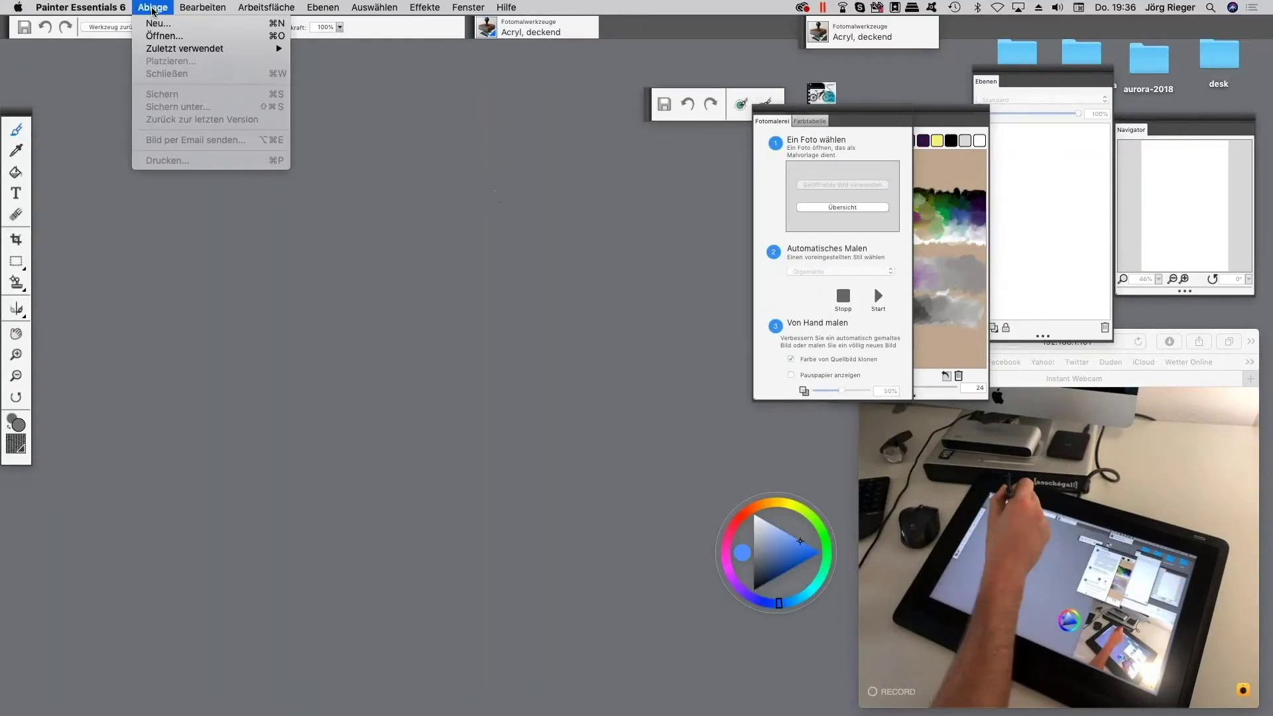
{"action": "left_click", "coordinate": [175, 35]}
{"action": "left_click", "coordinate": [520, 206]}
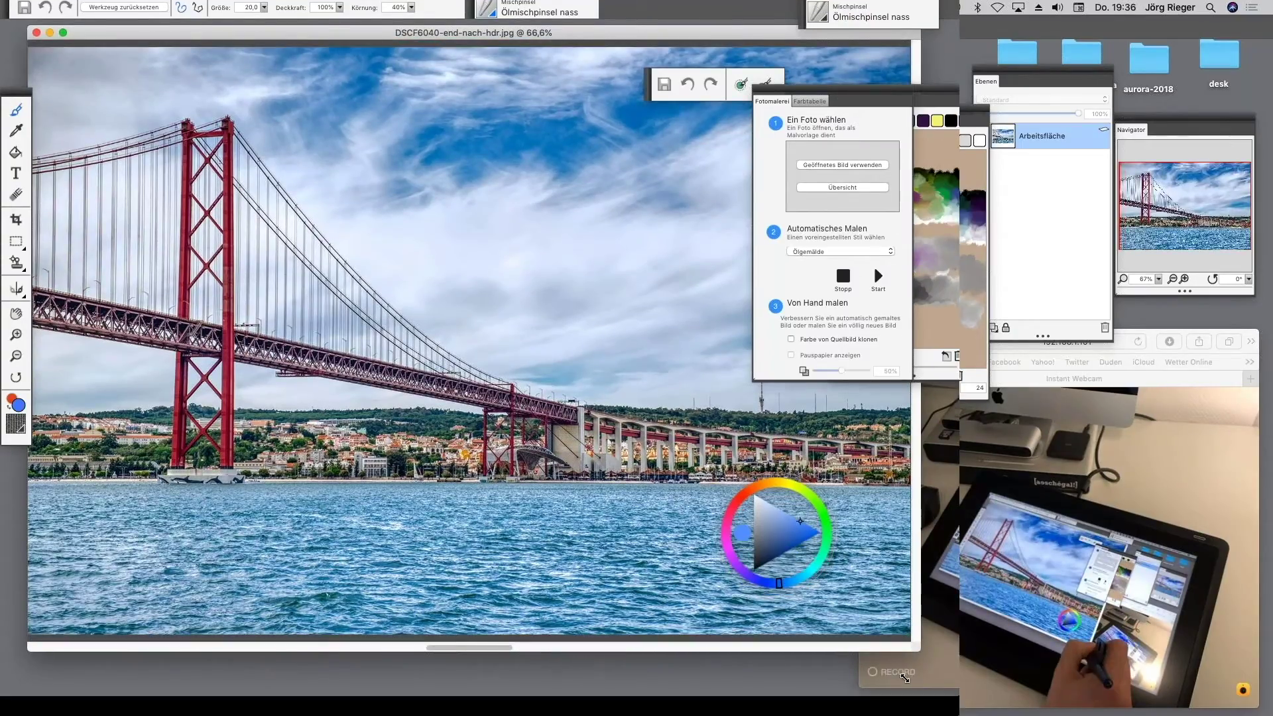
{"action": "left_click_drag", "start_coordinate": [918, 655], "coordinate": [868, 696]}
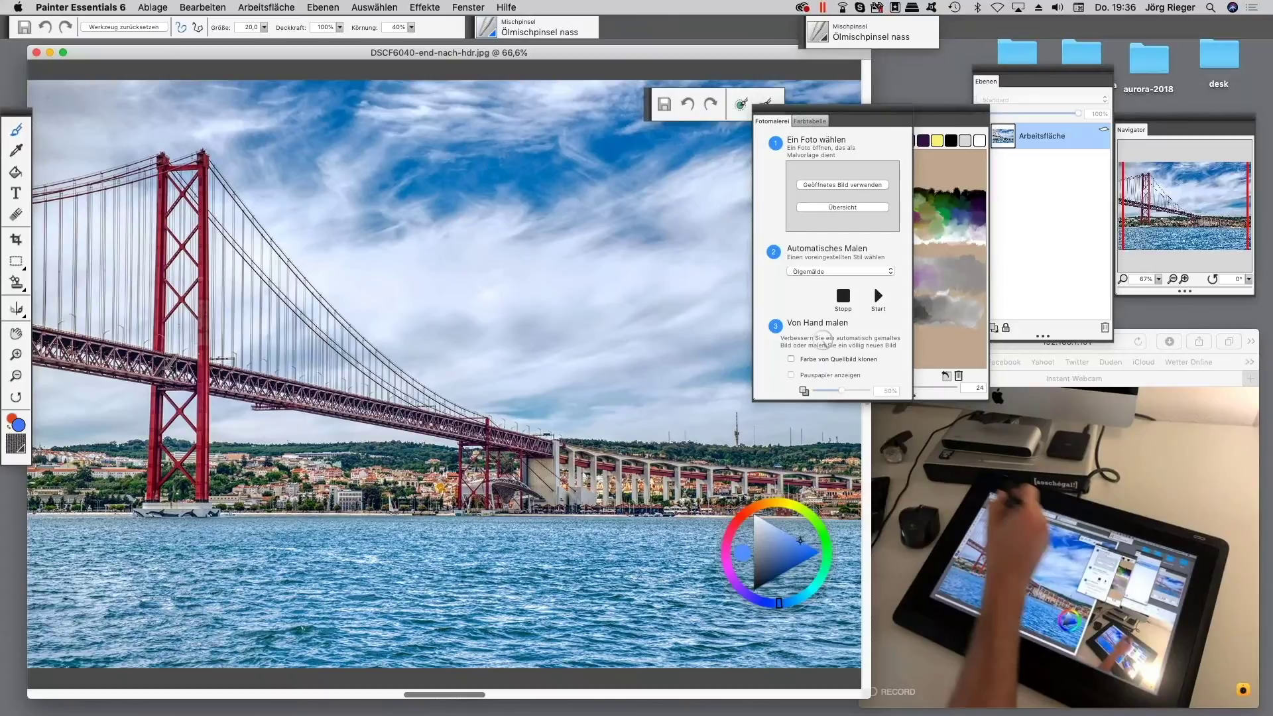
- Load the red suspension bridge photo as the source image for photo painting on a new blank canvas
{"action": "left_click", "coordinate": [843, 207]}
{"action": "left_click", "coordinate": [529, 199]}
{"action": "key", "text": "Return"}
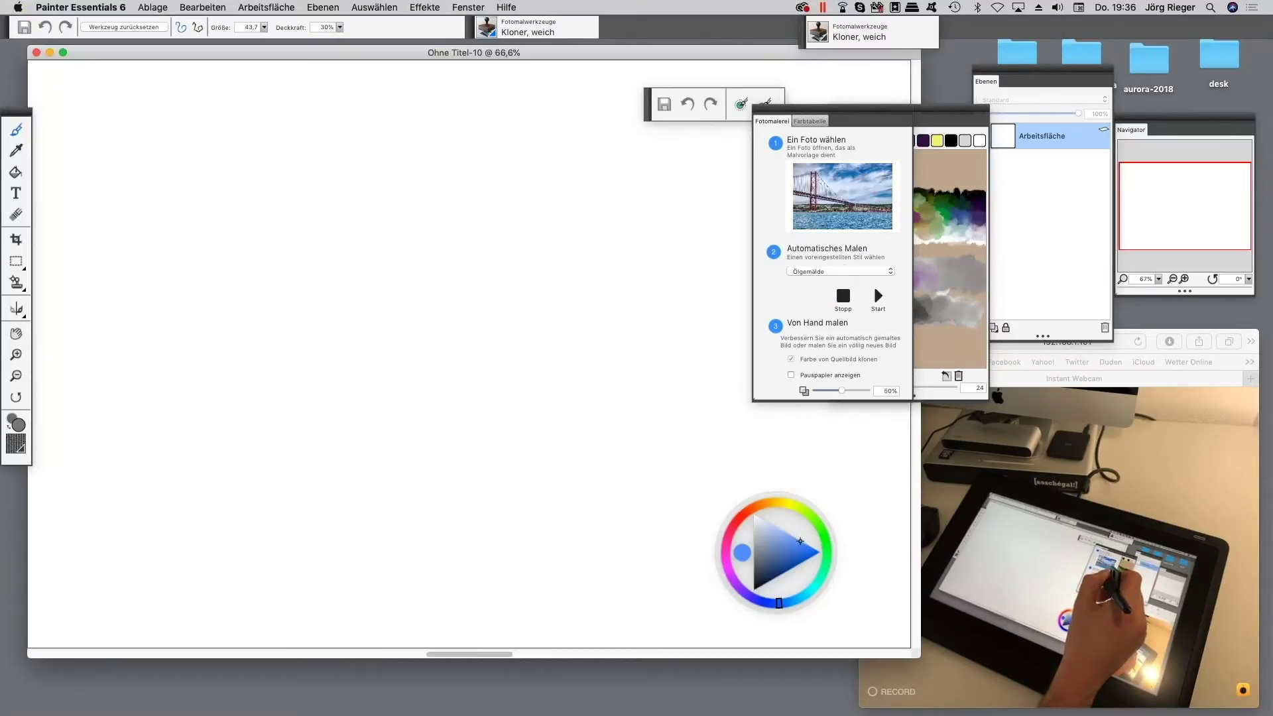
- Choose the Kreide cloner from Fotomalwerkzeuge, set its size to 56.7, and paint a cloned patch in the middle of the canvas
{"action": "left_click", "coordinate": [505, 30]}
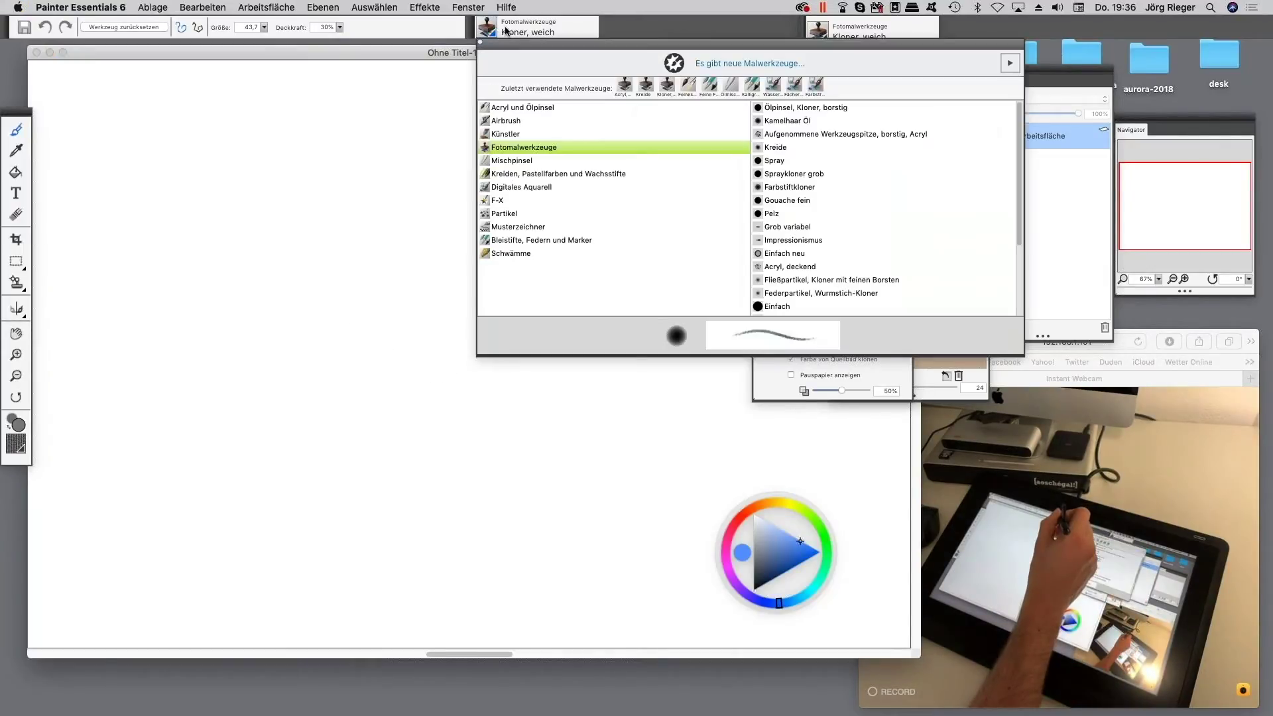
{"action": "left_click", "coordinate": [776, 148]}
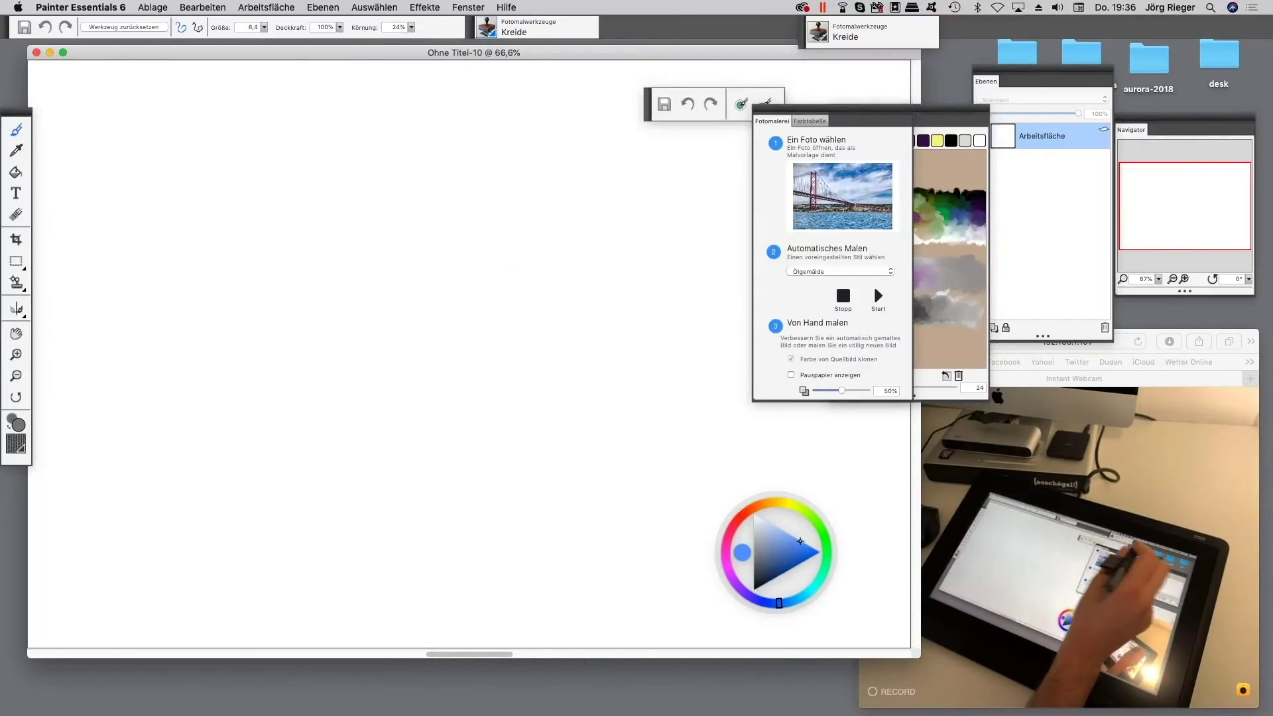
{"action": "left_click", "coordinate": [264, 28]}
{"action": "left_click_drag", "start_coordinate": [266, 31], "coordinate": [278, 39]}
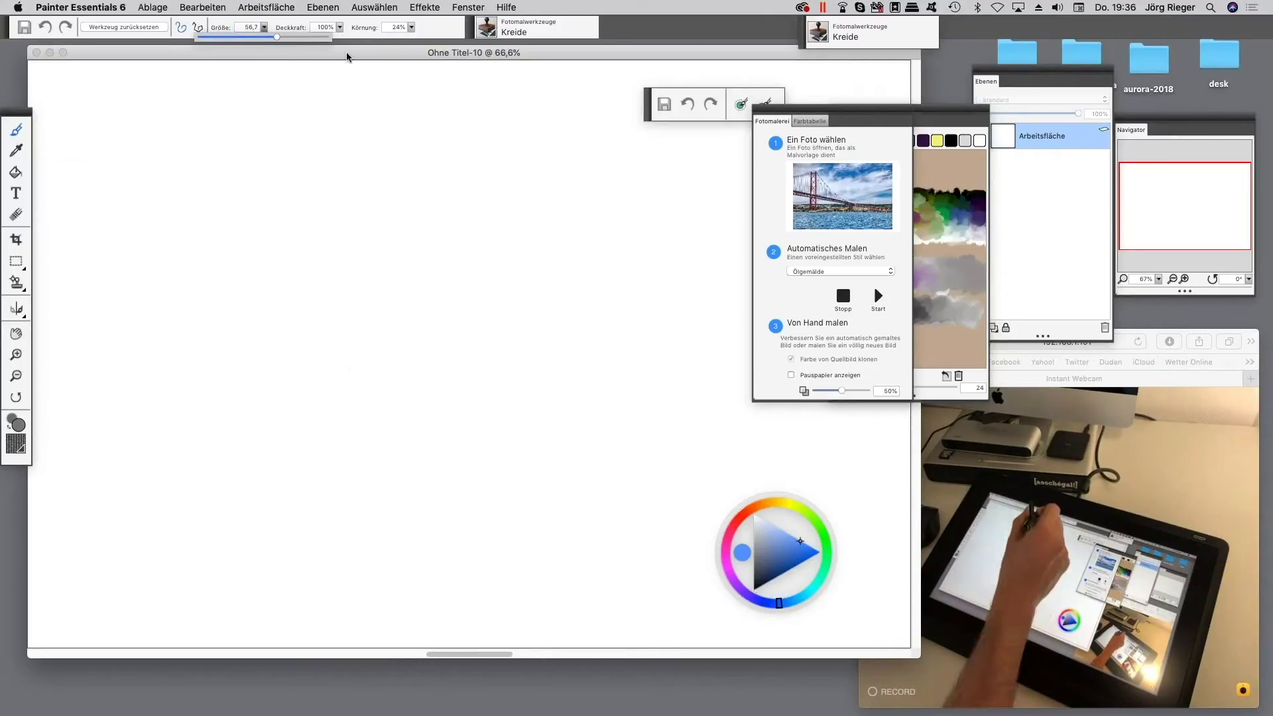
{"action": "mouse_move", "coordinate": [384, 312]}
{"action": "left_mouse_down"}
{"action": "mouse_move", "coordinate": [383, 369]}
{"action": "mouse_move", "coordinate": [376, 313]}
{"action": "mouse_move", "coordinate": [350, 350]}
{"action": "mouse_move", "coordinate": [352, 382]}
{"action": "mouse_move", "coordinate": [446, 350]}
{"action": "mouse_move", "coordinate": [438, 371]}
{"action": "mouse_move", "coordinate": [452, 383]}
{"action": "mouse_move", "coordinate": [434, 421]}
{"action": "mouse_move", "coordinate": [417, 279]}
{"action": "mouse_move", "coordinate": [410, 340]}
{"action": "mouse_move", "coordinate": [476, 457]}
{"action": "left_mouse_up"}
{"action": "mouse_move", "coordinate": [469, 266]}
{"action": "left_mouse_down"}
{"action": "mouse_move", "coordinate": [490, 305]}
{"action": "mouse_move", "coordinate": [465, 340]}
{"action": "mouse_move", "coordinate": [531, 397]}
{"action": "left_mouse_up"}
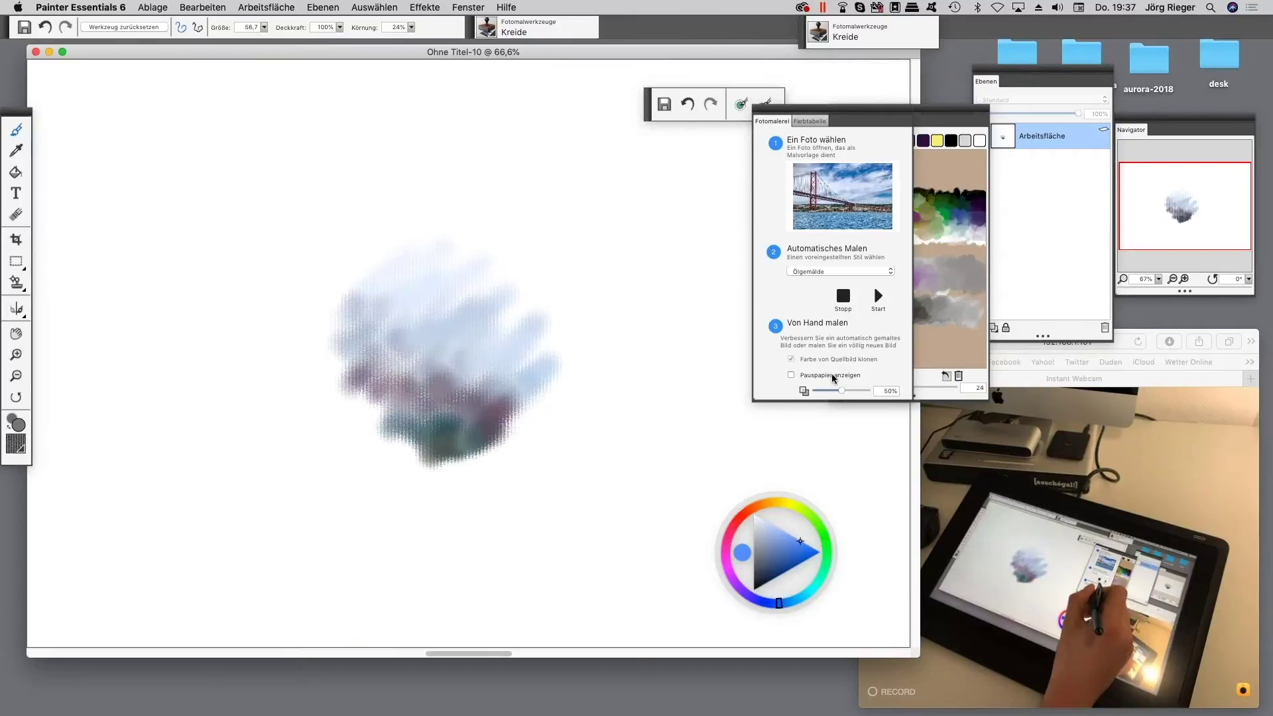
- Show the tracing paper at 96% opacity and paint chalk strokes along the bridge deck beside the tower
{"action": "left_click", "coordinate": [792, 375]}
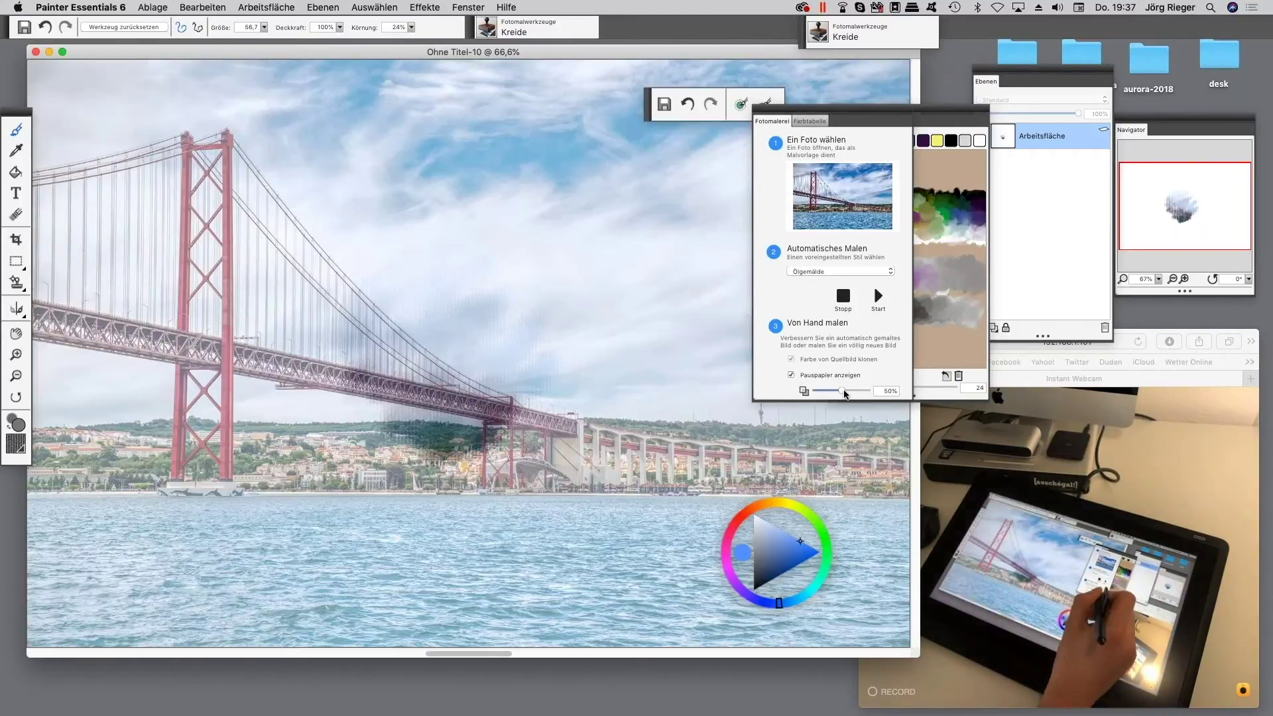
{"action": "left_click_drag", "start_coordinate": [842, 391], "coordinate": [866, 393]}
{"action": "mouse_move", "coordinate": [307, 368]}
{"action": "left_mouse_down"}
{"action": "mouse_move", "coordinate": [362, 312]}
{"action": "mouse_move", "coordinate": [247, 355]}
{"action": "mouse_move", "coordinate": [322, 227]}
{"action": "mouse_move", "coordinate": [199, 218]}
{"action": "mouse_move", "coordinate": [126, 133]}
{"action": "mouse_move", "coordinate": [85, 233]}
{"action": "mouse_move", "coordinate": [368, 401]}
{"action": "mouse_move", "coordinate": [460, 471]}
{"action": "mouse_move", "coordinate": [454, 483]}
{"action": "left_mouse_up"}
- Set the brush size to 190.1 and block in the sky, tower, shoreline and water with broad chalk strokes
{"action": "left_click_drag", "start_coordinate": [264, 27], "coordinate": [300, 38]}
{"action": "left_click_drag", "start_coordinate": [391, 218], "coordinate": [299, 232]}
{"action": "mouse_move", "coordinate": [150, 358]}
{"action": "left_mouse_down"}
{"action": "mouse_move", "coordinate": [105, 379]}
{"action": "mouse_move", "coordinate": [49, 258]}
{"action": "mouse_move", "coordinate": [71, 420]}
{"action": "mouse_move", "coordinate": [405, 530]}
{"action": "mouse_move", "coordinate": [319, 339]}
{"action": "mouse_move", "coordinate": [369, 356]}
{"action": "mouse_move", "coordinate": [560, 555]}
{"action": "mouse_move", "coordinate": [610, 420]}
{"action": "mouse_move", "coordinate": [829, 551]}
{"action": "mouse_move", "coordinate": [806, 523]}
{"action": "mouse_move", "coordinate": [590, 451]}
{"action": "mouse_move", "coordinate": [555, 188]}
{"action": "mouse_move", "coordinate": [454, 142]}
{"action": "mouse_move", "coordinate": [166, 123]}
{"action": "mouse_move", "coordinate": [156, 185]}
{"action": "mouse_move", "coordinate": [190, 452]}
{"action": "mouse_move", "coordinate": [126, 600]}
{"action": "mouse_move", "coordinate": [108, 591]}
{"action": "left_mouse_up"}
{"action": "mouse_move", "coordinate": [402, 459]}
{"action": "left_mouse_down"}
{"action": "mouse_move", "coordinate": [384, 440]}
{"action": "mouse_move", "coordinate": [484, 427]}
{"action": "mouse_move", "coordinate": [227, 440]}
{"action": "mouse_move", "coordinate": [386, 423]}
{"action": "left_mouse_up"}
{"action": "mouse_move", "coordinate": [532, 613]}
{"action": "left_mouse_down"}
{"action": "mouse_move", "coordinate": [687, 568]}
{"action": "mouse_move", "coordinate": [563, 591]}
{"action": "left_mouse_up"}
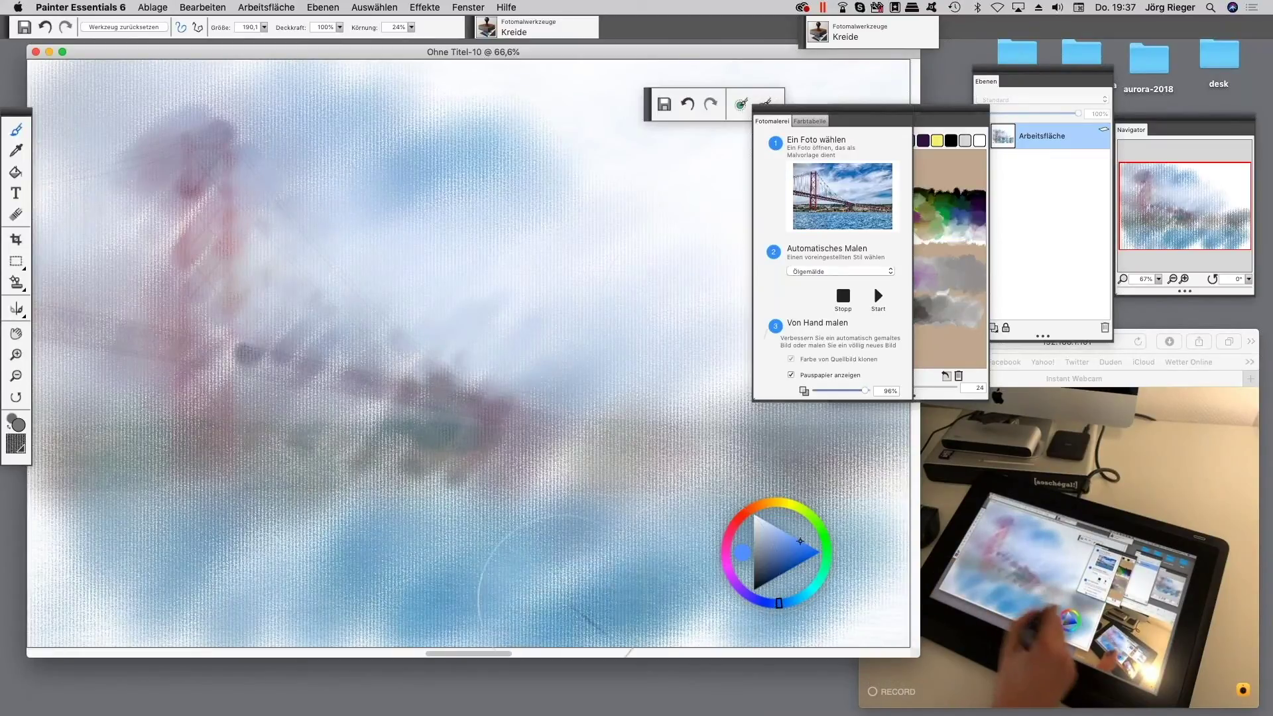
{"action": "mouse_move", "coordinate": [636, 152]}
{"action": "left_mouse_down"}
{"action": "mouse_move", "coordinate": [524, 175]}
{"action": "mouse_move", "coordinate": [583, 145]}
{"action": "left_mouse_up"}
{"action": "mouse_move", "coordinate": [637, 424]}
{"action": "left_mouse_down"}
{"action": "mouse_move", "coordinate": [701, 455]}
{"action": "mouse_move", "coordinate": [528, 426]}
{"action": "mouse_move", "coordinate": [429, 368]}
{"action": "mouse_move", "coordinate": [838, 574]}
{"action": "left_mouse_up"}
{"action": "mouse_move", "coordinate": [773, 159]}
{"action": "left_mouse_down"}
{"action": "mouse_move", "coordinate": [862, 109]}
{"action": "mouse_move", "coordinate": [603, 91]}
{"action": "mouse_move", "coordinate": [665, 281]}
{"action": "mouse_move", "coordinate": [832, 307]}
{"action": "left_mouse_up"}
{"action": "mouse_move", "coordinate": [610, 86]}
{"action": "left_mouse_down"}
{"action": "mouse_move", "coordinate": [533, 78]}
{"action": "mouse_move", "coordinate": [646, 106]}
{"action": "mouse_move", "coordinate": [73, 73]}
{"action": "mouse_move", "coordinate": [241, 327]}
{"action": "mouse_move", "coordinate": [568, 256]}
{"action": "mouse_move", "coordinate": [425, 441]}
{"action": "left_mouse_up"}
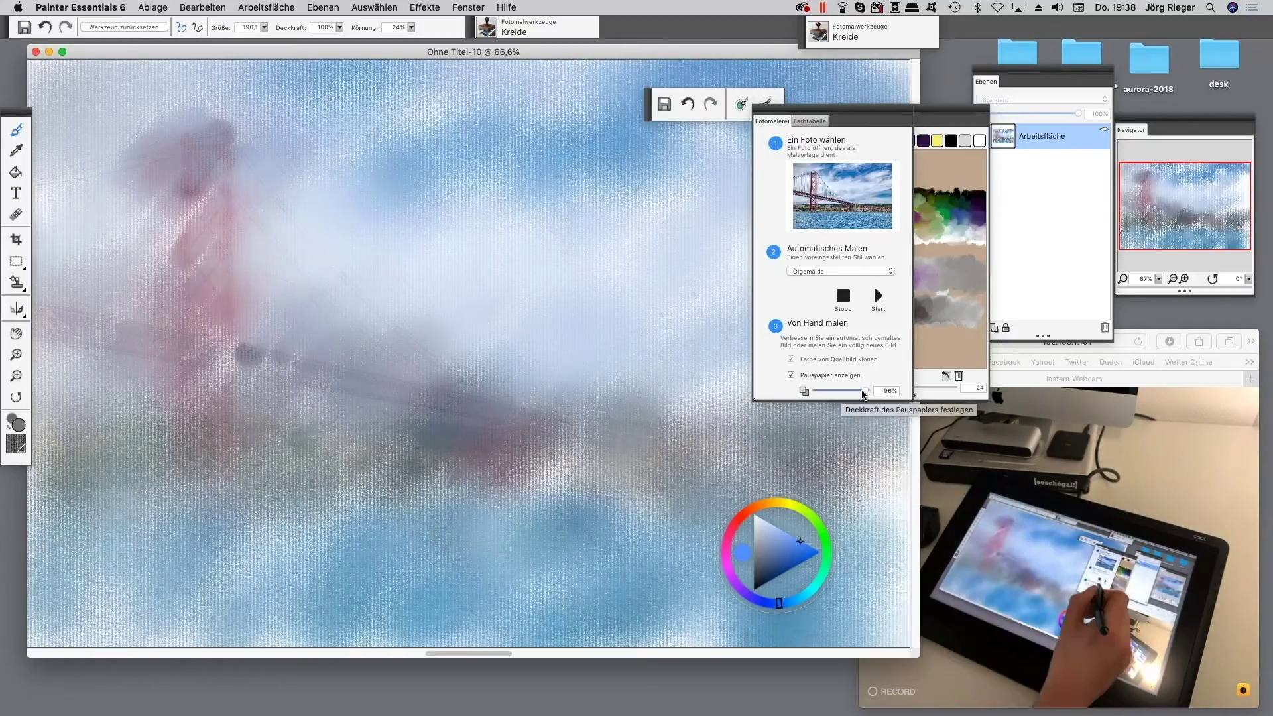
- Set the tracing paper opacity to 90% and the brush size to 12.5, and trace the upper tower's legs and cross-braces
{"action": "mouse_move", "coordinate": [864, 395]}
{"action": "left_mouse_down"}
{"action": "mouse_move", "coordinate": [833, 393]}
{"action": "mouse_move", "coordinate": [868, 391]}
{"action": "left_mouse_up"}
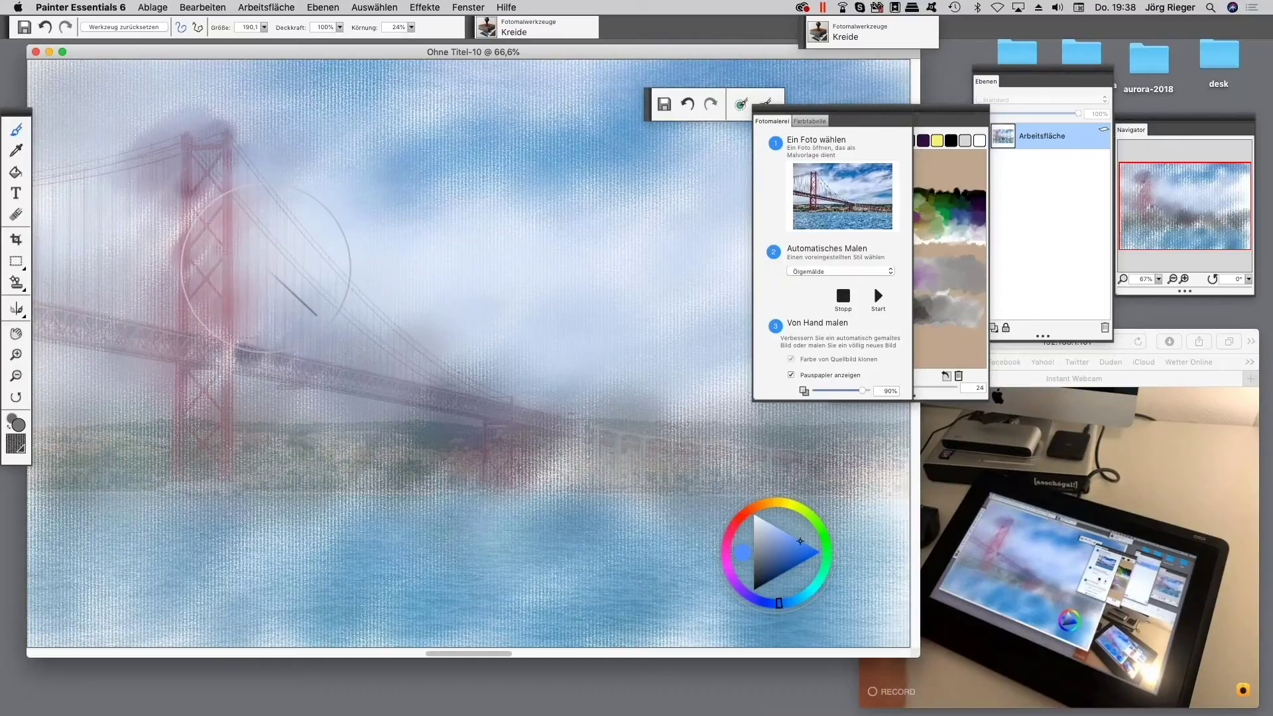
{"action": "key", "text": "super+plus"}
{"action": "key", "text": "super+plus"}
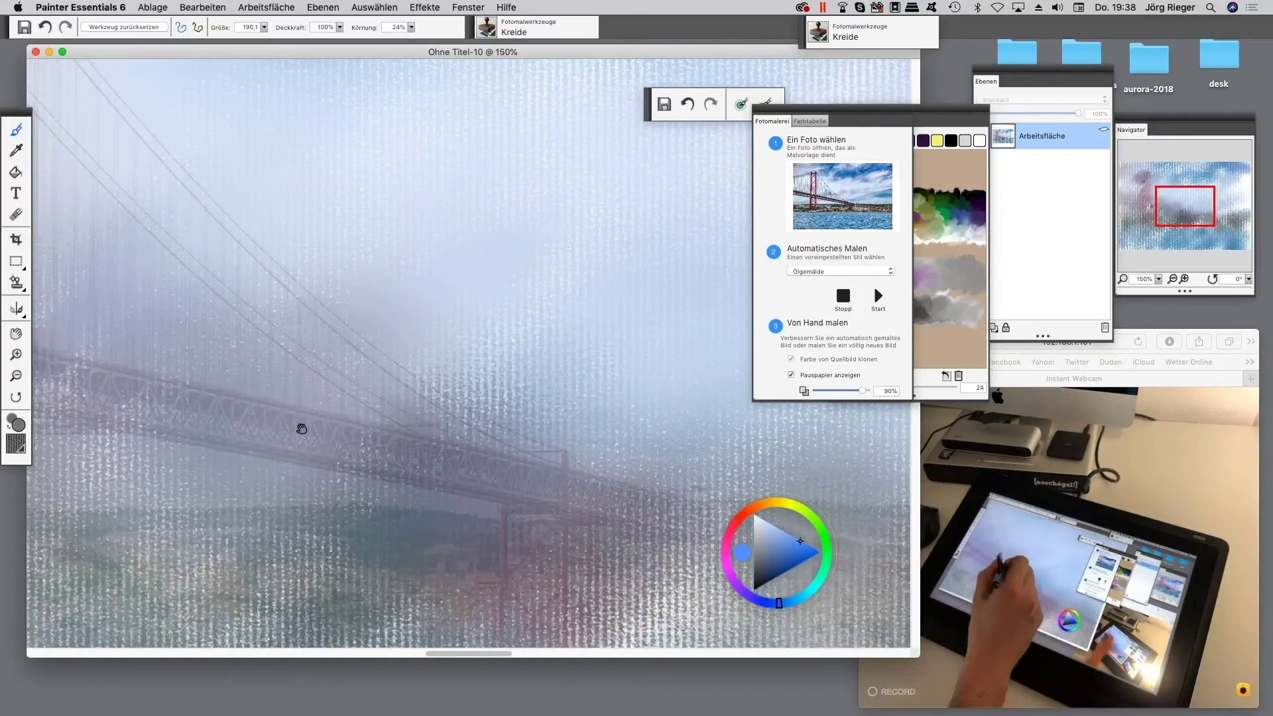
{"action": "left_click_drag", "start_coordinate": [301, 429], "coordinate": [583, 412]}
{"action": "mouse_move", "coordinate": [265, 26]}
{"action": "left_mouse_down"}
{"action": "mouse_move", "coordinate": [226, 38]}
{"action": "mouse_move", "coordinate": [256, 40]}
{"action": "mouse_move", "coordinate": [238, 41]}
{"action": "left_mouse_up"}
{"action": "mouse_move", "coordinate": [207, 206]}
{"action": "left_mouse_down"}
{"action": "mouse_move", "coordinate": [202, 361]}
{"action": "mouse_move", "coordinate": [203, 349]}
{"action": "left_mouse_up"}
{"action": "mouse_move", "coordinate": [109, 169]}
{"action": "left_mouse_down"}
{"action": "mouse_move", "coordinate": [107, 262]}
{"action": "mouse_move", "coordinate": [115, 132]}
{"action": "left_mouse_up"}
{"action": "mouse_move", "coordinate": [122, 209]}
{"action": "left_mouse_down"}
{"action": "mouse_move", "coordinate": [116, 118]}
{"action": "mouse_move", "coordinate": [133, 197]}
{"action": "mouse_move", "coordinate": [166, 173]}
{"action": "left_mouse_up"}
{"action": "left_click_drag", "start_coordinate": [167, 348], "coordinate": [173, 484]}
{"action": "left_click_drag", "start_coordinate": [206, 289], "coordinate": [208, 116]}
{"action": "left_click_drag", "start_coordinate": [208, 116], "coordinate": [189, 412]}
{"action": "left_click_drag", "start_coordinate": [211, 165], "coordinate": [209, 297]}
{"action": "mouse_move", "coordinate": [114, 206]}
{"action": "left_mouse_down"}
{"action": "mouse_move", "coordinate": [112, 325]}
{"action": "mouse_move", "coordinate": [153, 351]}
{"action": "mouse_move", "coordinate": [169, 385]}
{"action": "mouse_move", "coordinate": [162, 484]}
{"action": "mouse_move", "coordinate": [147, 512]}
{"action": "left_mouse_up"}
{"action": "left_click_drag", "start_coordinate": [203, 263], "coordinate": [188, 289]}
{"action": "mouse_move", "coordinate": [148, 252]}
{"action": "left_mouse_down"}
{"action": "mouse_move", "coordinate": [112, 170]}
{"action": "mouse_move", "coordinate": [198, 179]}
{"action": "left_mouse_up"}
{"action": "left_click_drag", "start_coordinate": [122, 188], "coordinate": [123, 232]}
{"action": "left_click_drag", "start_coordinate": [207, 147], "coordinate": [206, 202]}
{"action": "left_click_drag", "start_coordinate": [112, 152], "coordinate": [108, 214]}
- Trace the tower's legs down to the shore and its lower cross-braces with the Kreide cloner
{"action": "left_click_drag", "start_coordinate": [194, 499], "coordinate": [226, 284]}
{"action": "left_click_drag", "start_coordinate": [144, 388], "coordinate": [128, 623]}
{"action": "left_click_drag", "start_coordinate": [165, 449], "coordinate": [182, 317]}
{"action": "left_click_drag", "start_coordinate": [257, 365], "coordinate": [259, 569]}
{"action": "mouse_move", "coordinate": [154, 497]}
{"action": "left_mouse_down"}
{"action": "mouse_move", "coordinate": [153, 581]}
{"action": "mouse_move", "coordinate": [240, 467]}
{"action": "left_mouse_up"}
{"action": "left_click_drag", "start_coordinate": [238, 550], "coordinate": [168, 464]}
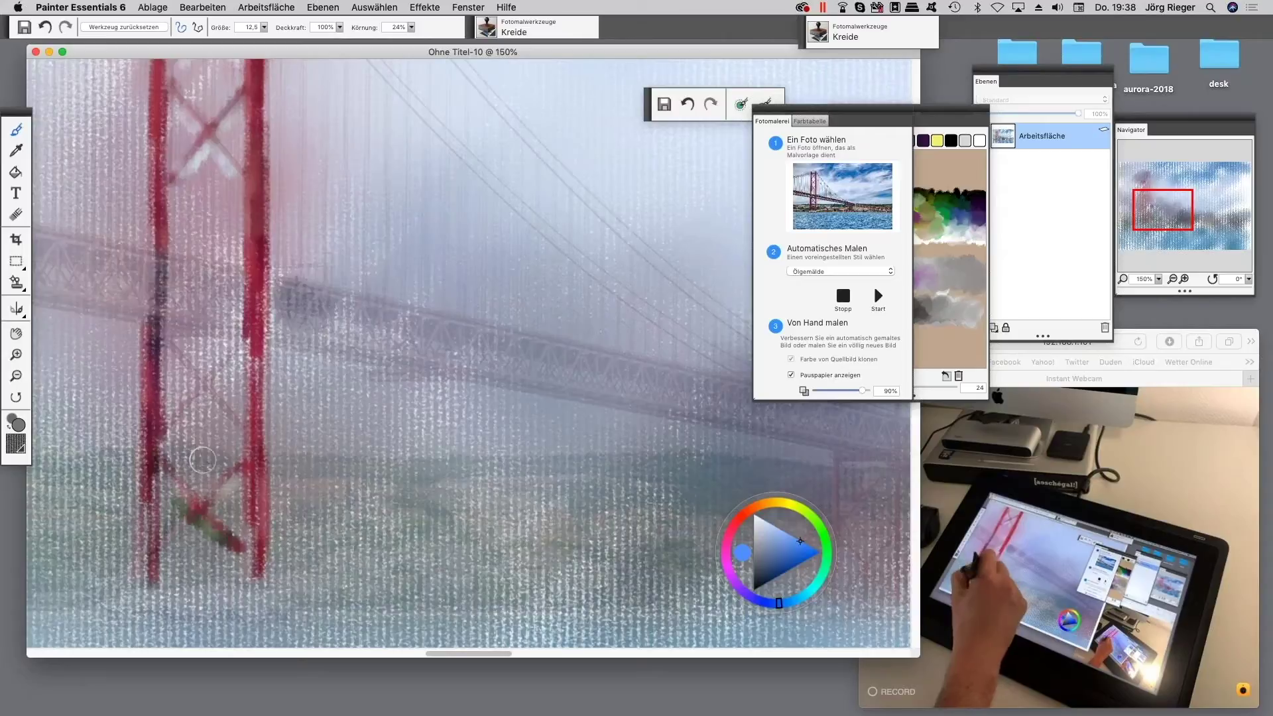
{"action": "left_click_drag", "start_coordinate": [189, 410], "coordinate": [239, 359]}
{"action": "left_click_drag", "start_coordinate": [236, 437], "coordinate": [182, 364]}
- Trace the bridge deck's upper and lower beams on both sides of the tower and add truss diagonals
{"action": "left_click_drag", "start_coordinate": [292, 395], "coordinate": [447, 400]}
{"action": "left_click_drag", "start_coordinate": [116, 295], "coordinate": [665, 386]}
{"action": "left_click_drag", "start_coordinate": [464, 300], "coordinate": [700, 346]}
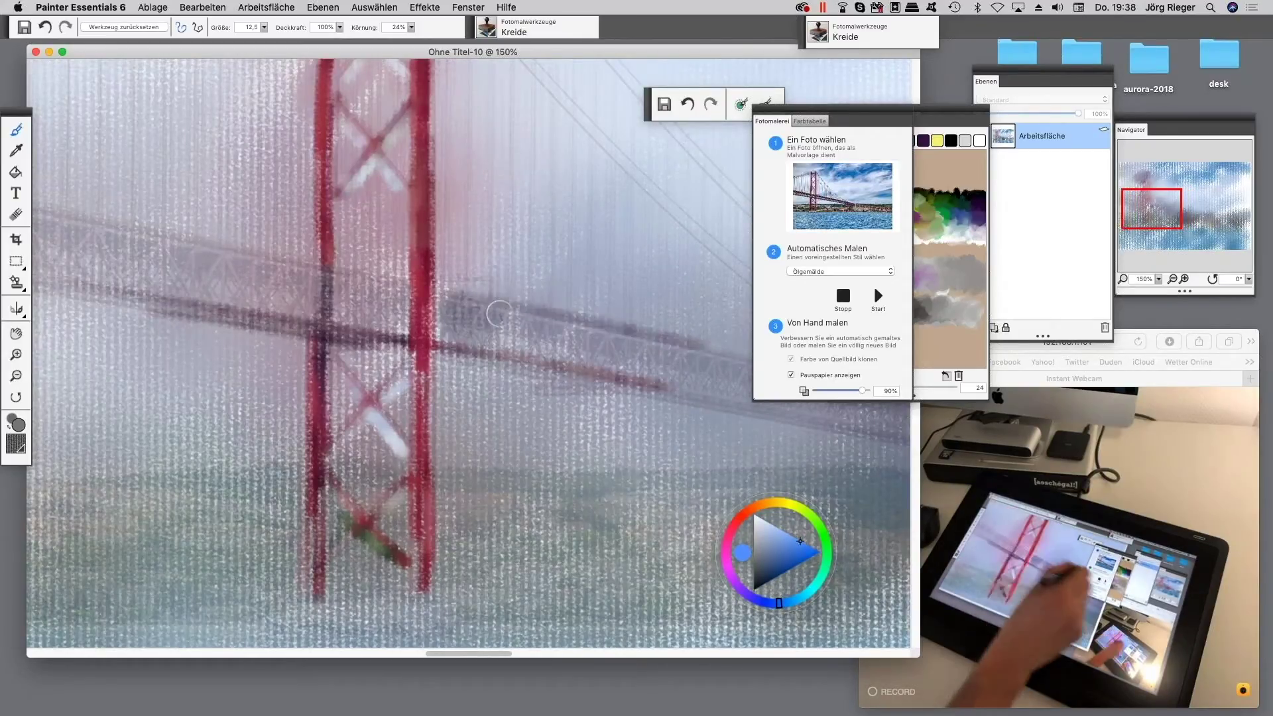
{"action": "left_click_drag", "start_coordinate": [494, 323], "coordinate": [691, 362]}
{"action": "left_click_drag", "start_coordinate": [480, 356], "coordinate": [659, 383]}
{"action": "left_click_drag", "start_coordinate": [120, 232], "coordinate": [321, 272]}
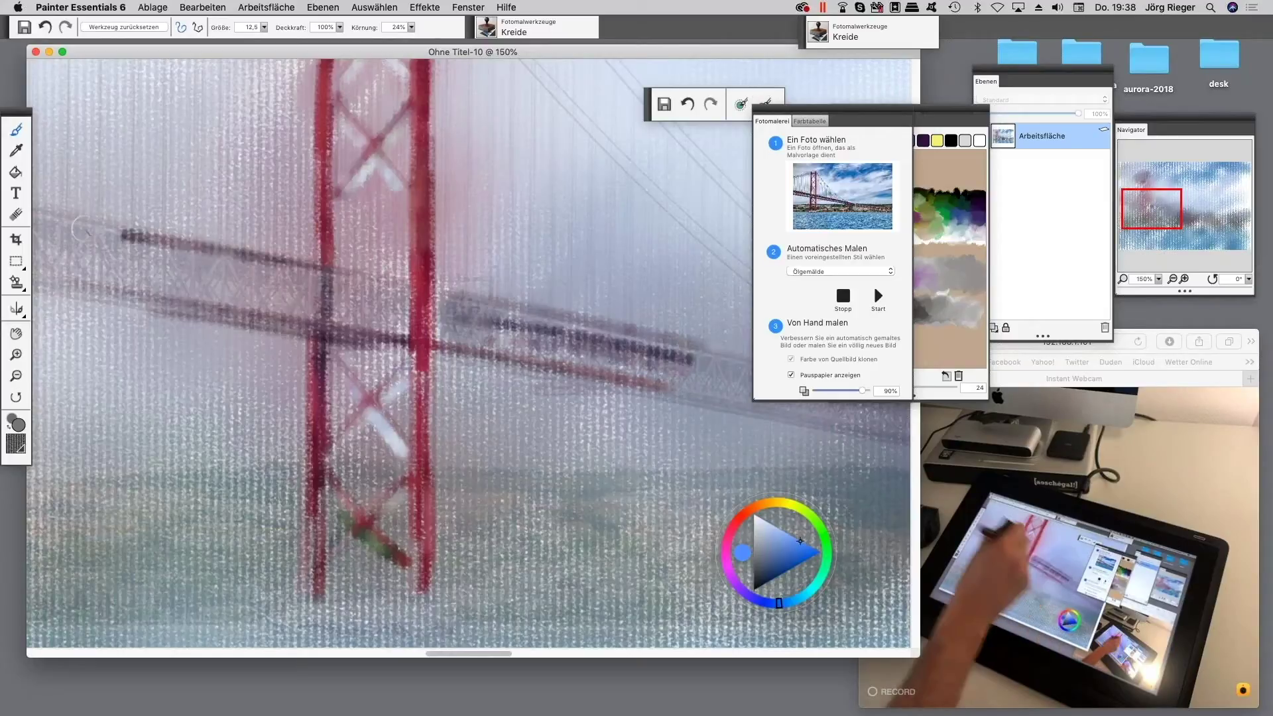
{"action": "left_click_drag", "start_coordinate": [199, 249], "coordinate": [30, 219]}
{"action": "left_click_drag", "start_coordinate": [36, 278], "coordinate": [189, 311]}
{"action": "mouse_move", "coordinate": [162, 249]}
{"action": "left_mouse_down"}
{"action": "mouse_move", "coordinate": [202, 285]}
{"action": "mouse_move", "coordinate": [165, 308]}
{"action": "mouse_move", "coordinate": [222, 308]}
{"action": "left_mouse_up"}
{"action": "mouse_move", "coordinate": [229, 259]}
{"action": "left_mouse_down"}
{"action": "mouse_move", "coordinate": [268, 311]}
{"action": "mouse_move", "coordinate": [309, 318]}
{"action": "left_mouse_up"}
- Reinforce the tower's legs and cross-braces below the deck with further chalk strokes
{"action": "mouse_move", "coordinate": [511, 369]}
{"action": "left_mouse_down"}
{"action": "mouse_move", "coordinate": [377, 367]}
{"action": "mouse_move", "coordinate": [364, 340]}
{"action": "left_mouse_up"}
{"action": "left_click_drag", "start_coordinate": [174, 464], "coordinate": [171, 578]}
{"action": "left_click_drag", "start_coordinate": [279, 471], "coordinate": [280, 570]}
{"action": "left_click_drag", "start_coordinate": [186, 525], "coordinate": [272, 545]}
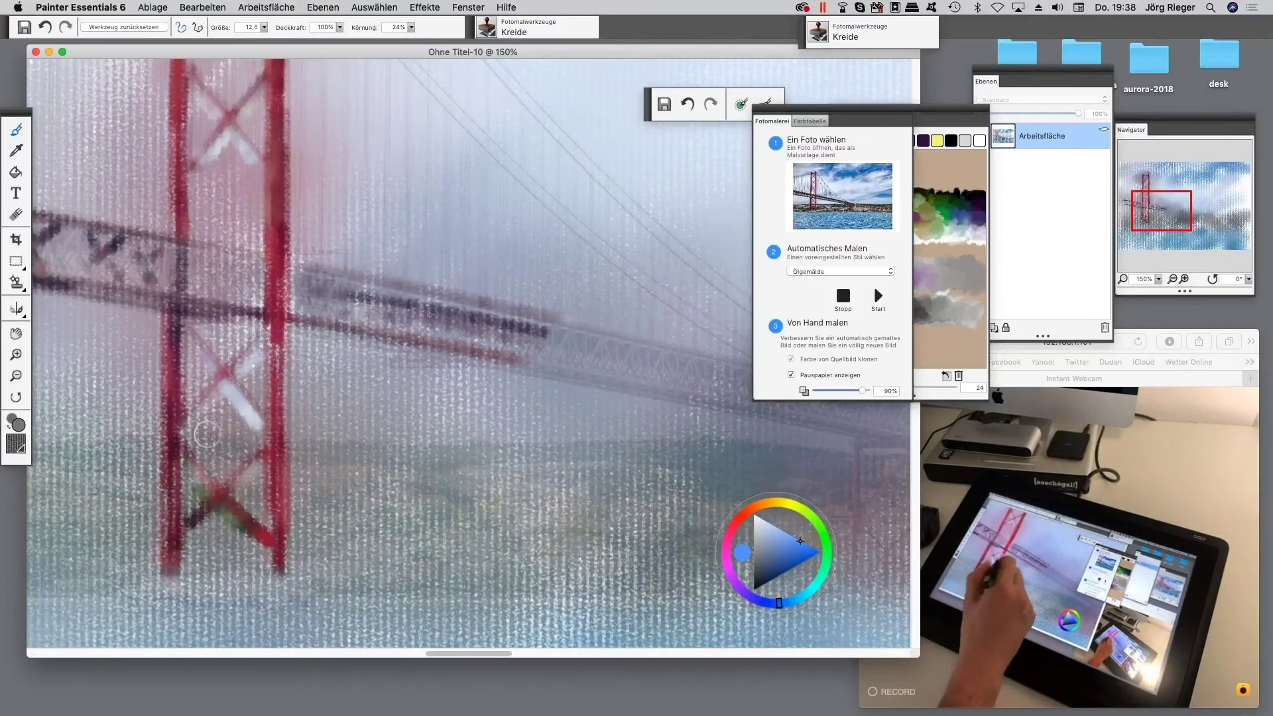
{"action": "left_click_drag", "start_coordinate": [218, 375], "coordinate": [253, 400]}
- Continue tracing the deck towards the smaller pier and paint that pier's legs and braces
{"action": "left_click_drag", "start_coordinate": [391, 471], "coordinate": [244, 568]}
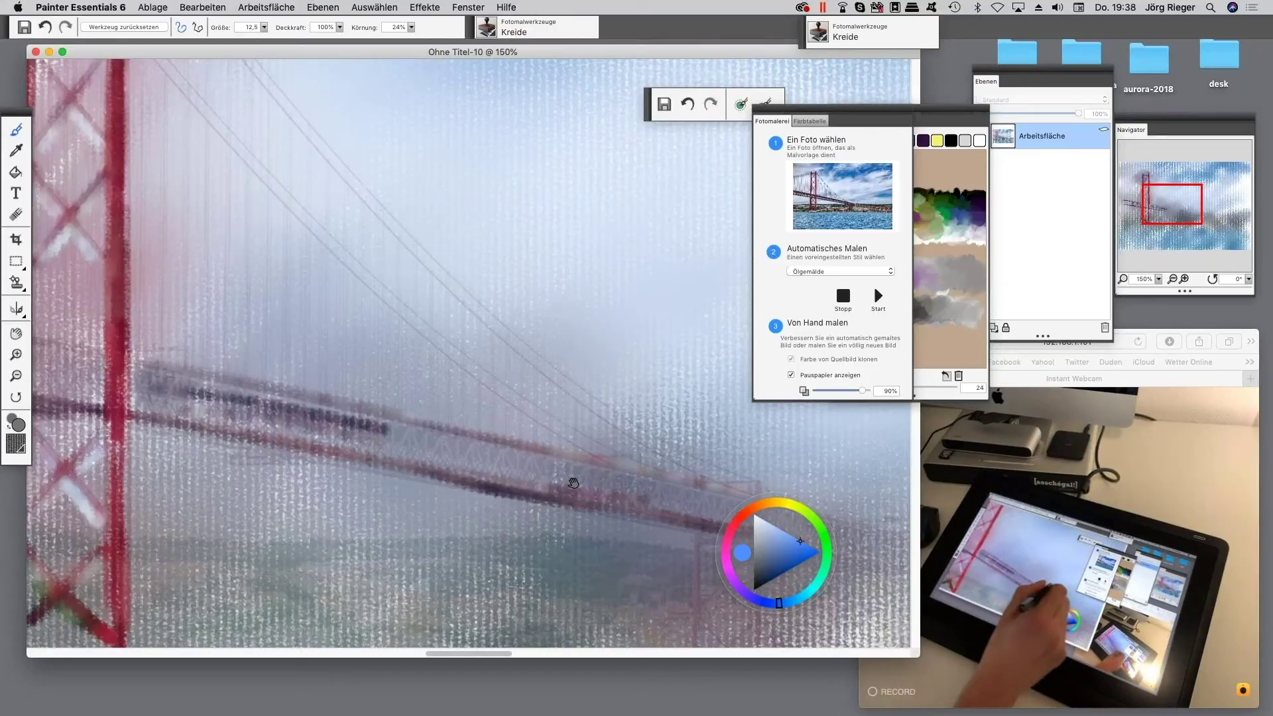
{"action": "mouse_move", "coordinate": [738, 530]}
{"action": "left_mouse_down"}
{"action": "mouse_move", "coordinate": [440, 419]}
{"action": "mouse_move", "coordinate": [452, 586]}
{"action": "left_mouse_up"}
{"action": "left_click_drag", "start_coordinate": [386, 405], "coordinate": [368, 587]}
{"action": "mouse_move", "coordinate": [380, 476]}
{"action": "left_mouse_down"}
{"action": "mouse_move", "coordinate": [395, 505]}
{"action": "mouse_move", "coordinate": [432, 511]}
{"action": "mouse_move", "coordinate": [422, 578]}
{"action": "left_mouse_up"}
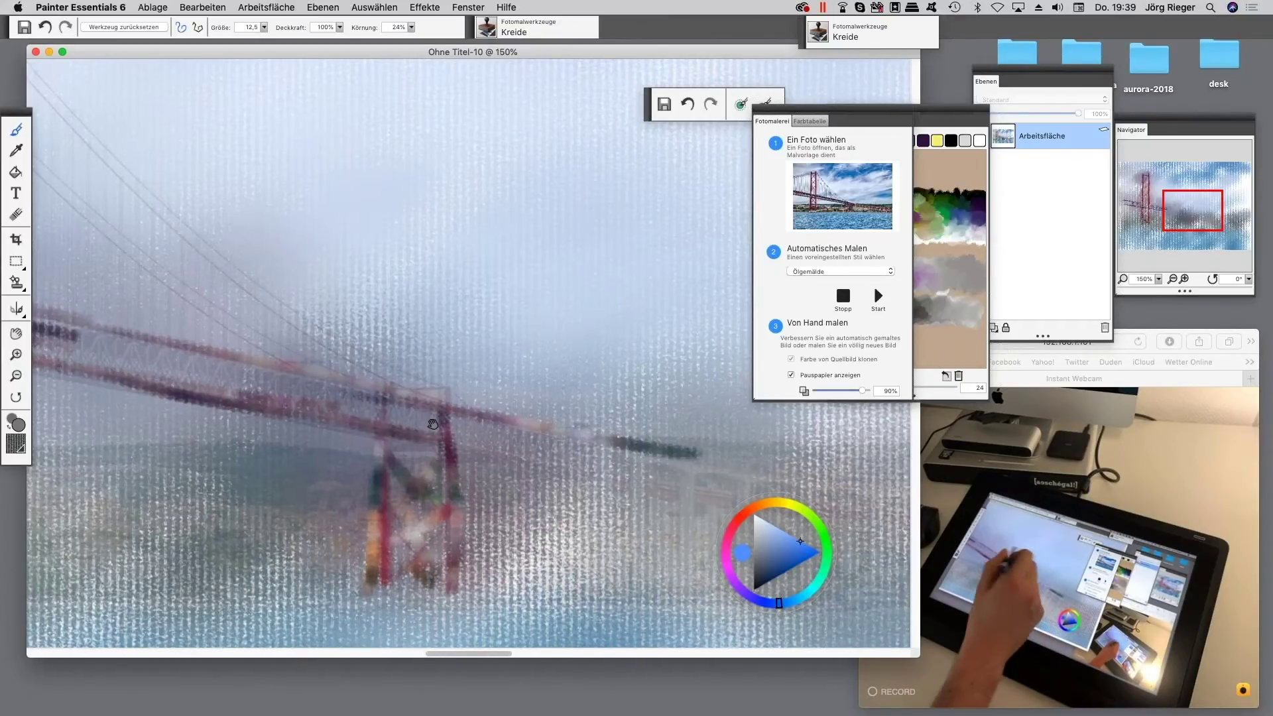
- Trace the suspension cable from the main tower down to the smaller pier
{"action": "left_click_drag", "start_coordinate": [360, 400], "coordinate": [472, 427]}
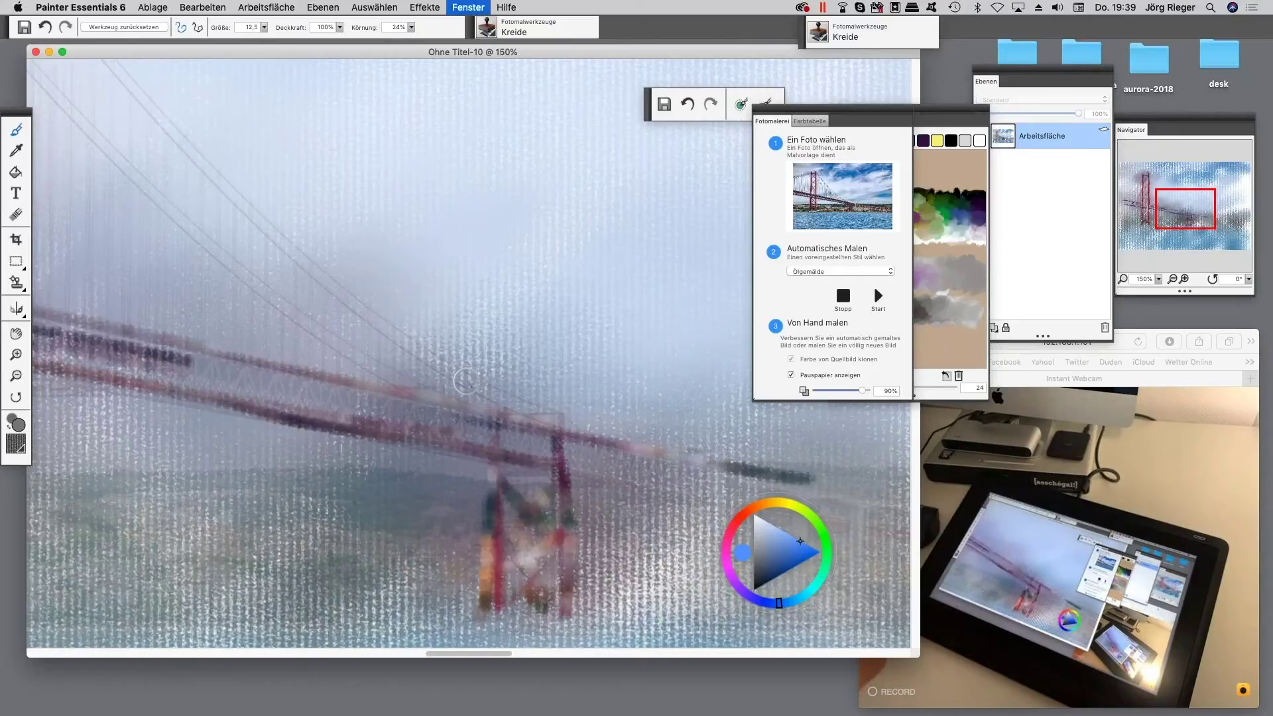
{"action": "key", "text": "super+0"}
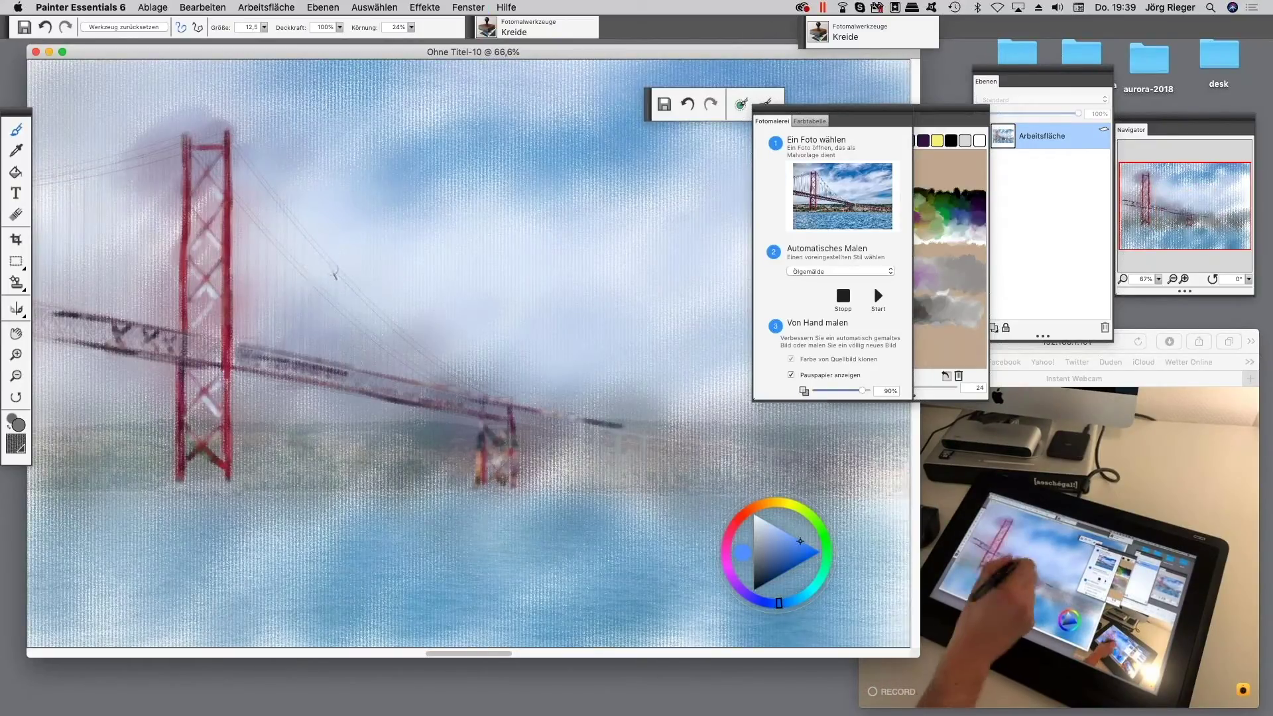
{"action": "left_click_drag", "start_coordinate": [232, 199], "coordinate": [424, 391]}
{"action": "mouse_move", "coordinate": [287, 227]}
{"action": "left_mouse_down"}
{"action": "mouse_move", "coordinate": [487, 405]}
{"action": "mouse_move", "coordinate": [547, 428]}
{"action": "left_mouse_up"}
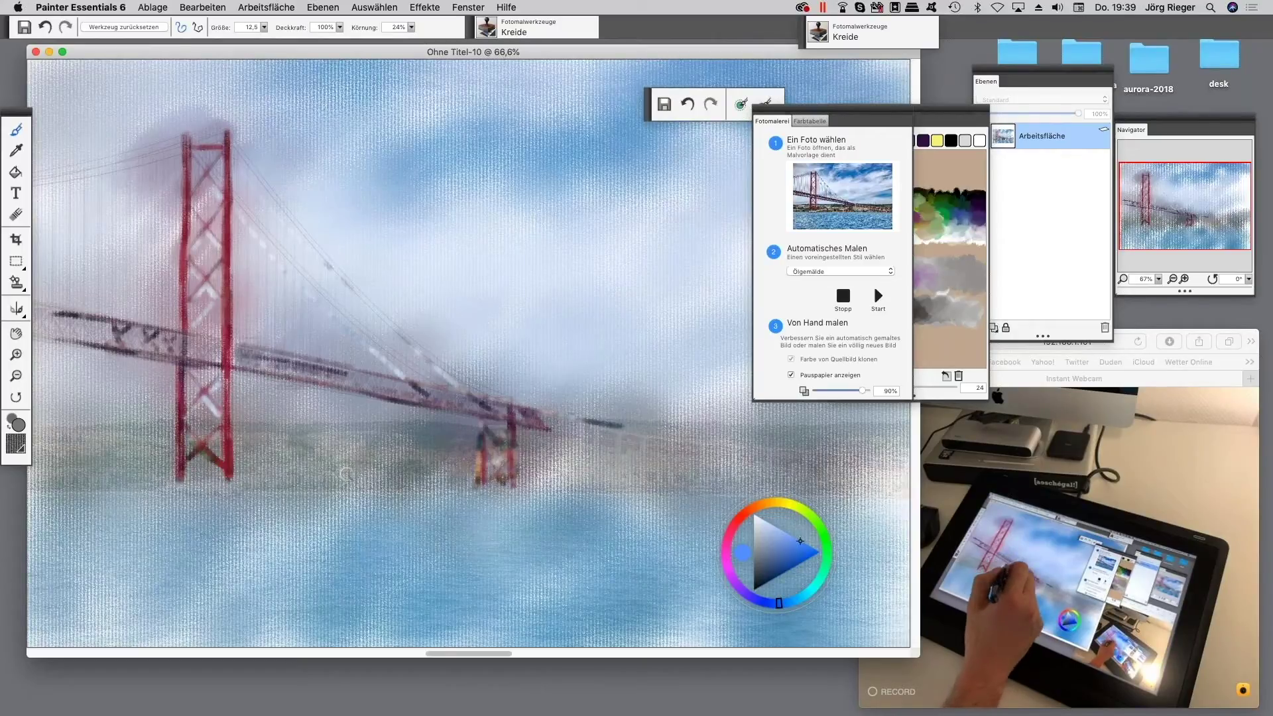
- Switch to the Kloner, weich brush and paint detailed waves into the water below the smaller pier
{"action": "left_click", "coordinate": [488, 29]}
{"action": "left_click_drag", "start_coordinate": [1016, 192], "coordinate": [1015, 211]}
{"action": "scroll", "coordinate": [1011, 242], "scroll_direction": "down", "scroll_amount": 5}
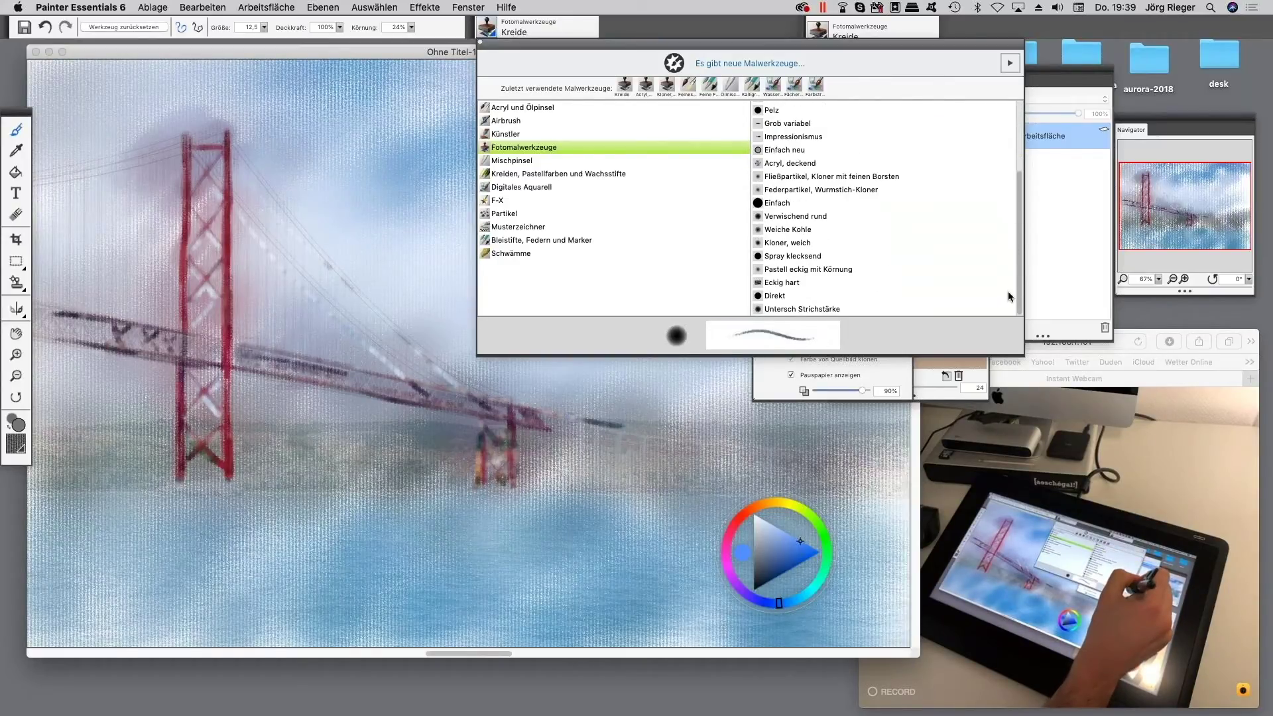
{"action": "left_click", "coordinate": [837, 246]}
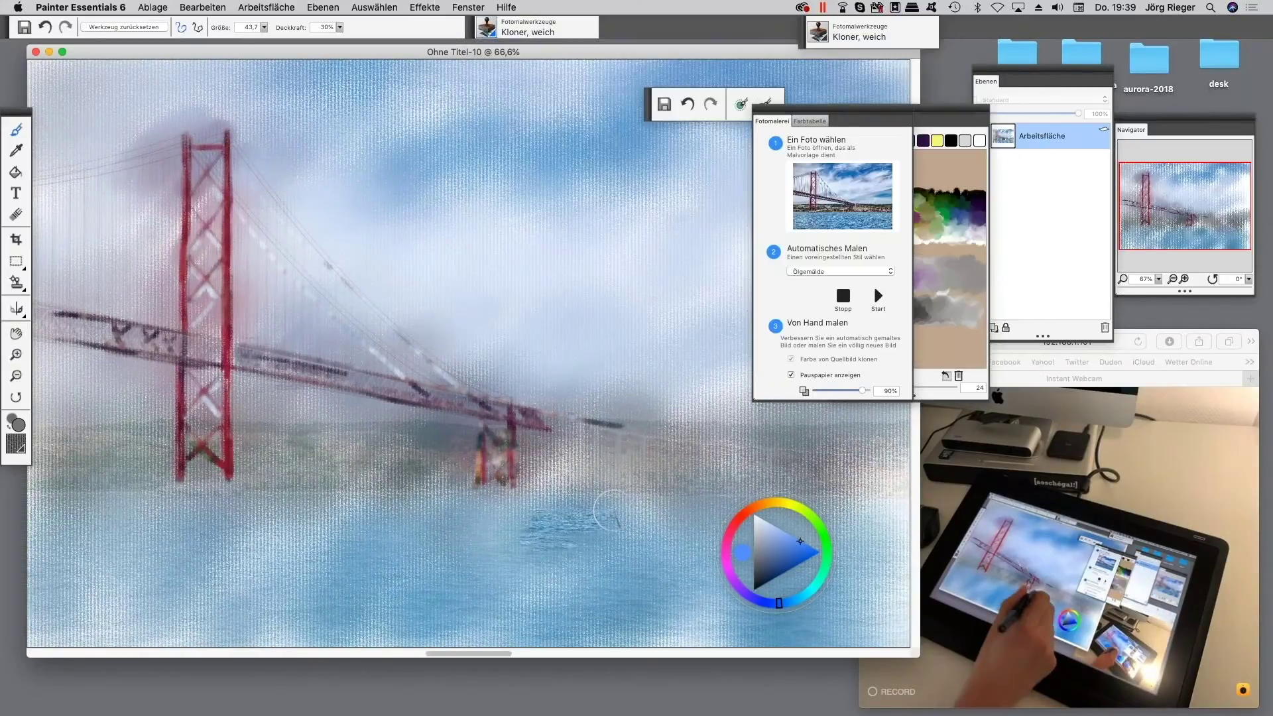
{"action": "mouse_move", "coordinate": [596, 507]}
{"action": "left_mouse_down"}
{"action": "mouse_move", "coordinate": [557, 569]}
{"action": "mouse_move", "coordinate": [523, 560]}
{"action": "mouse_move", "coordinate": [496, 520]}
{"action": "mouse_move", "coordinate": [531, 508]}
{"action": "mouse_move", "coordinate": [442, 501]}
{"action": "mouse_move", "coordinate": [433, 524]}
{"action": "mouse_move", "coordinate": [525, 573]}
{"action": "mouse_move", "coordinate": [503, 608]}
{"action": "mouse_move", "coordinate": [728, 564]}
{"action": "mouse_move", "coordinate": [678, 606]}
{"action": "left_mouse_up"}
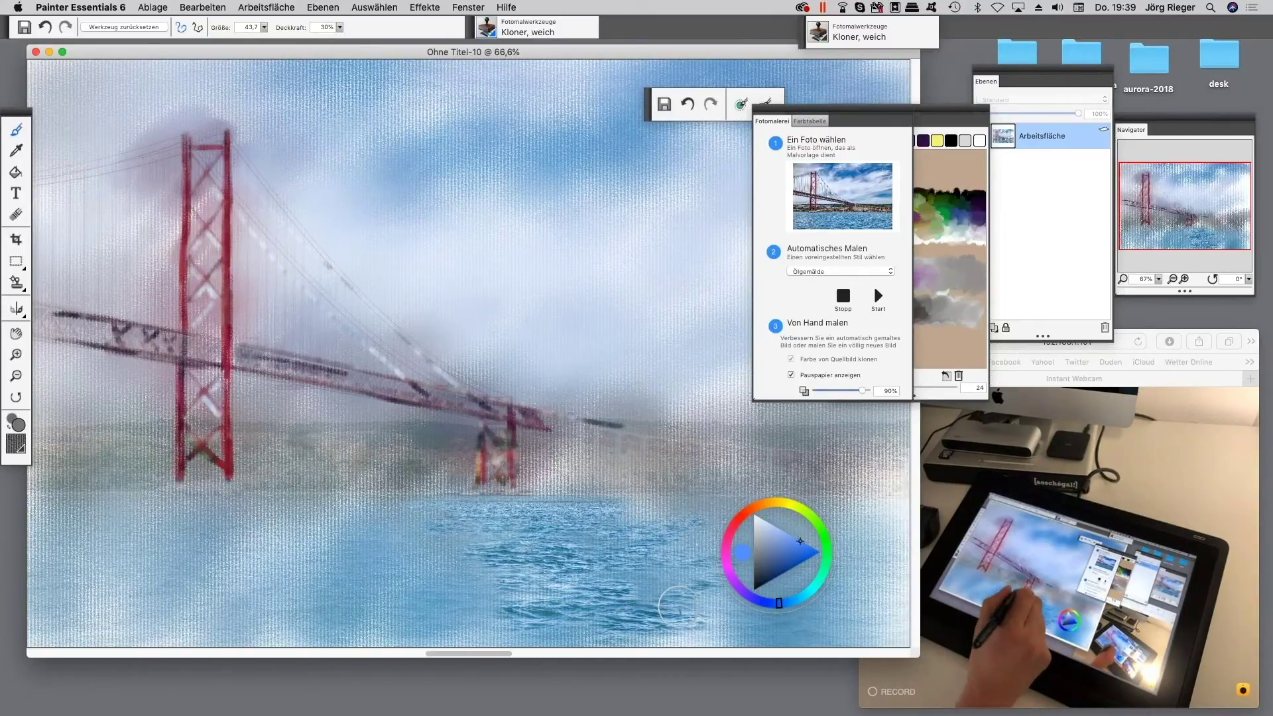
{"action": "mouse_move", "coordinate": [503, 514]}
{"action": "left_mouse_down"}
{"action": "mouse_move", "coordinate": [491, 535]}
{"action": "mouse_move", "coordinate": [523, 514]}
{"action": "left_mouse_up"}
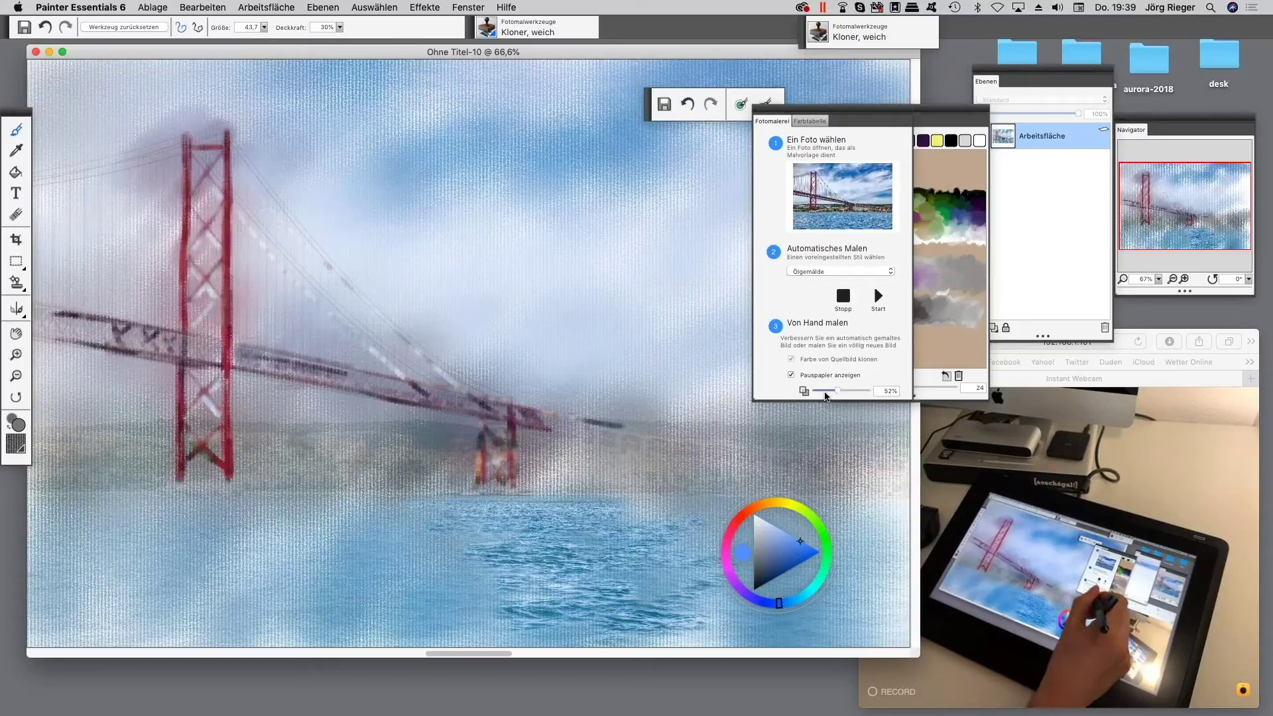
- Reduce the tracing paper opacity to 0%, hide the tracing paper, and extend the detailed waves in the water
{"action": "left_click_drag", "start_coordinate": [868, 392], "coordinate": [873, 391]}
{"action": "left_click", "coordinate": [791, 375]}
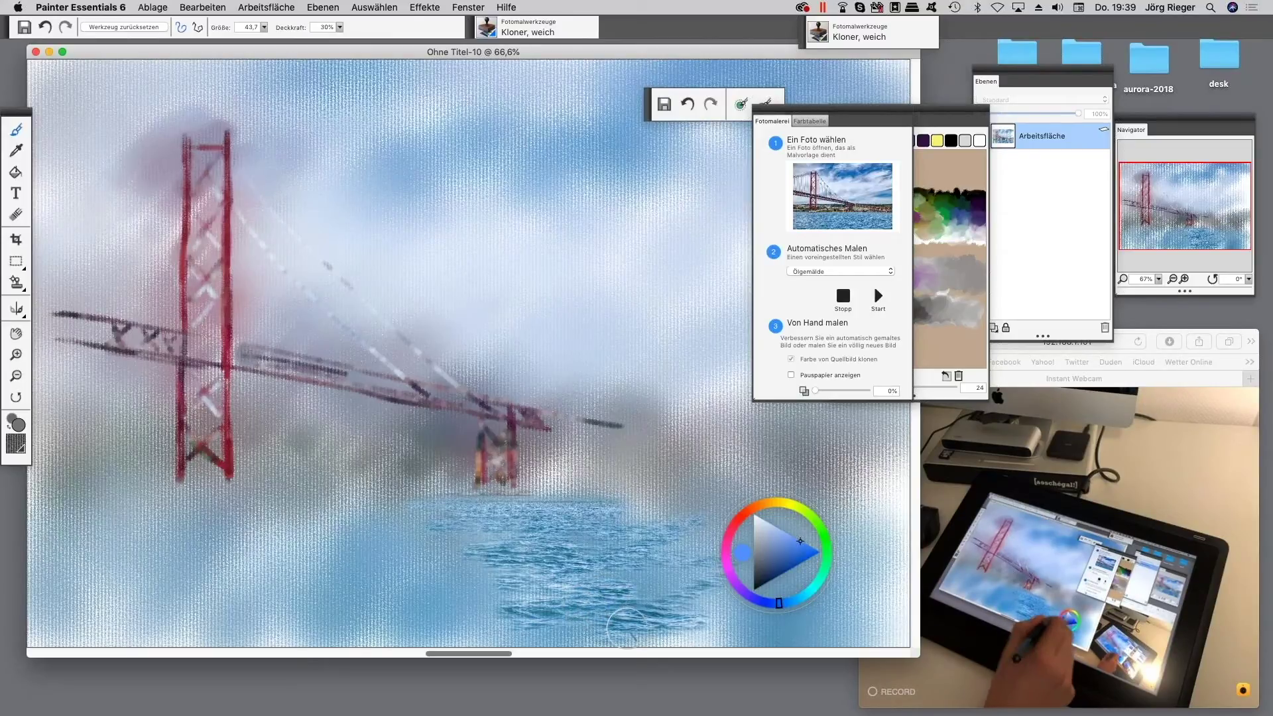
{"action": "mouse_move", "coordinate": [660, 638]}
{"action": "left_mouse_down"}
{"action": "mouse_move", "coordinate": [709, 579]}
{"action": "mouse_move", "coordinate": [663, 531]}
{"action": "left_mouse_up"}
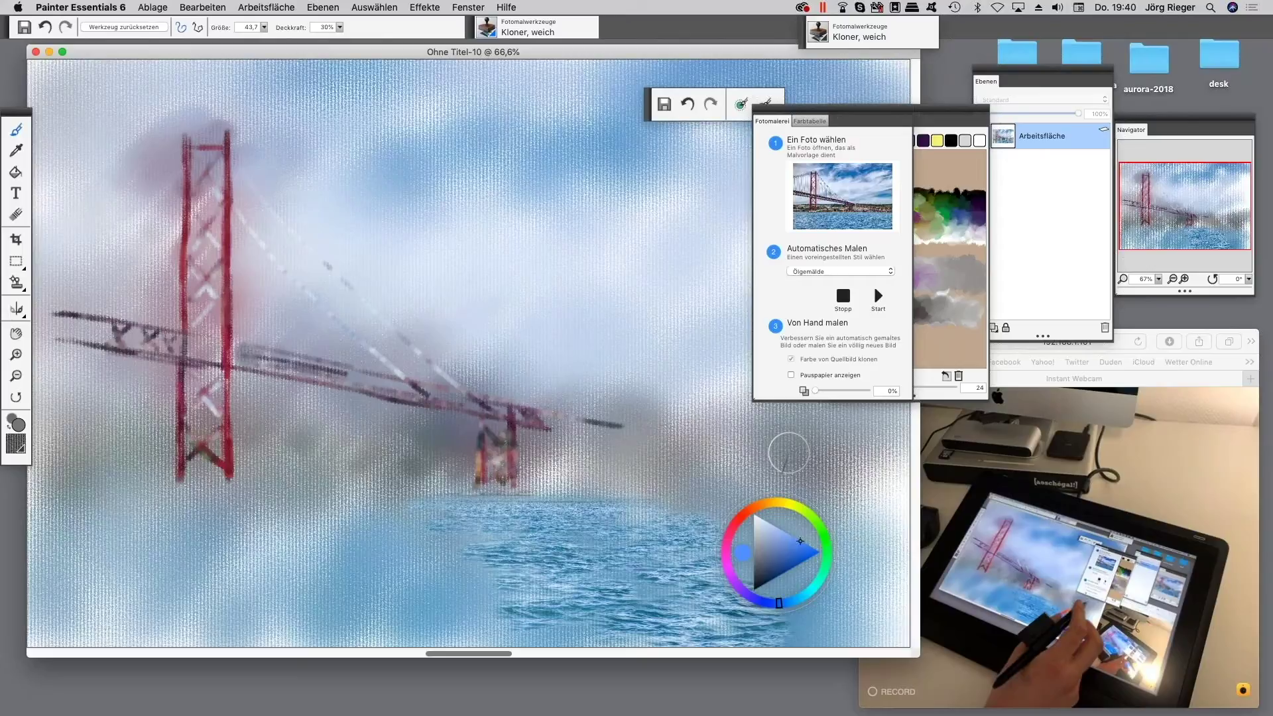
- Create a new blank image of 30 x 30 cm at 150 pixels per inch
{"action": "left_click", "coordinate": [153, 7]}
{"action": "left_click", "coordinate": [167, 24]}
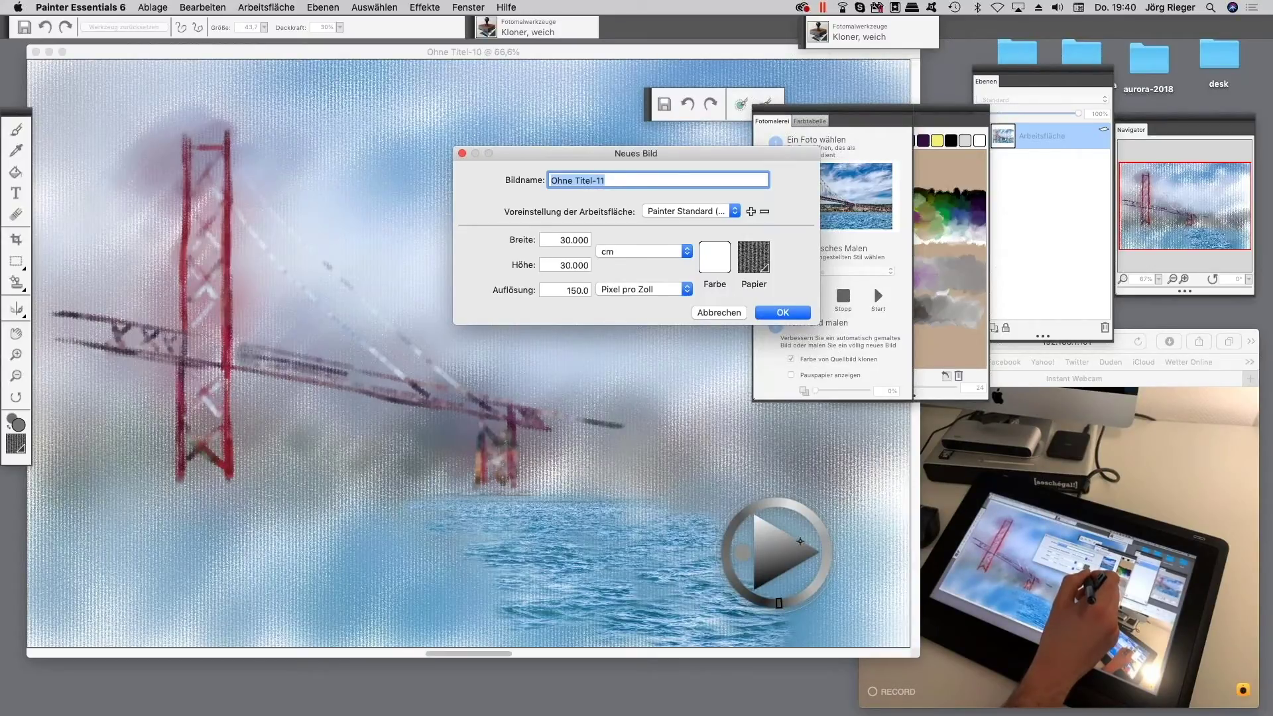
{"action": "left_click", "coordinate": [782, 312]}
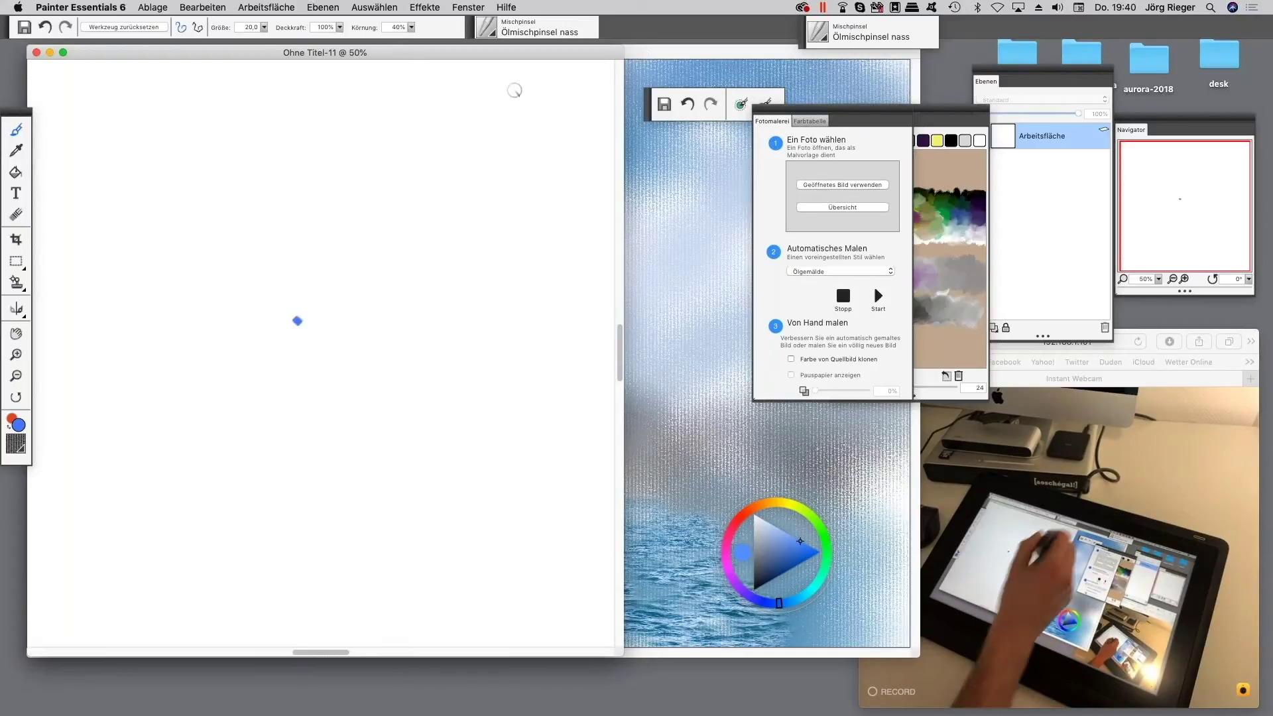
- Choose the Acryl, deckend brush from the Acryl und Ölpinsel category and paint strokes in blue and darker blue near the canvas centre
{"action": "left_click", "coordinate": [537, 27]}
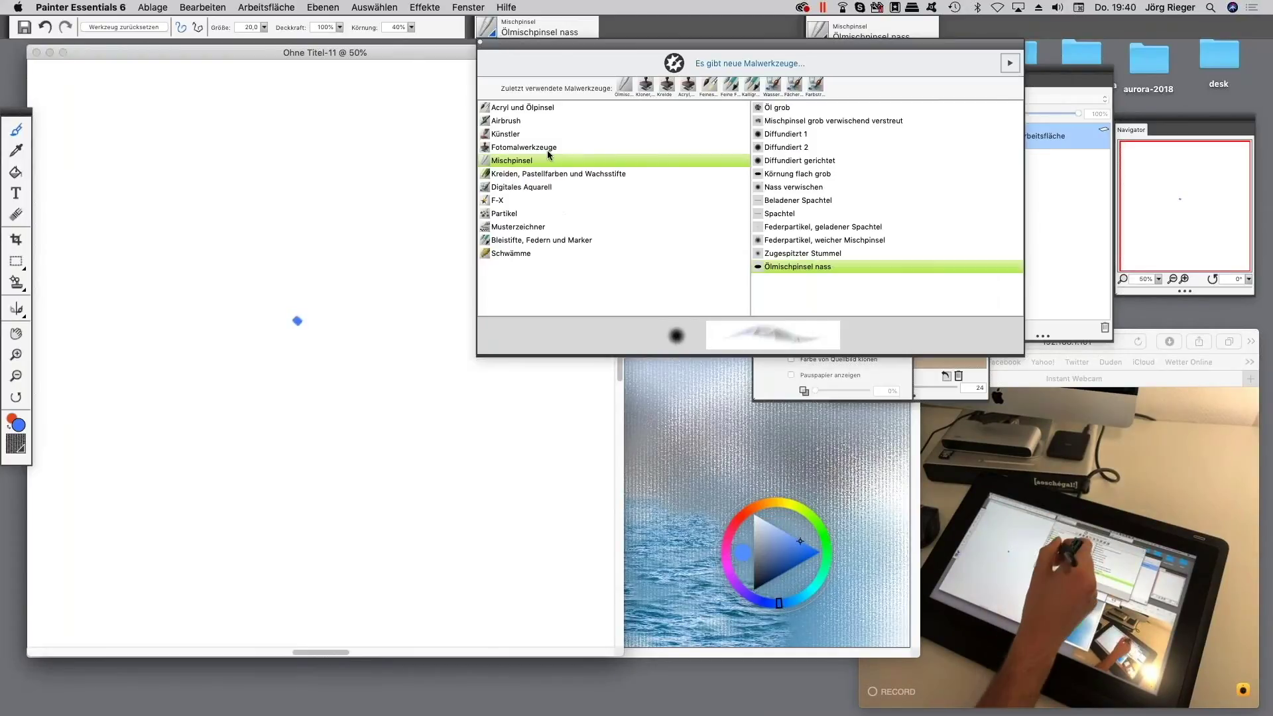
{"action": "left_click", "coordinate": [529, 132]}
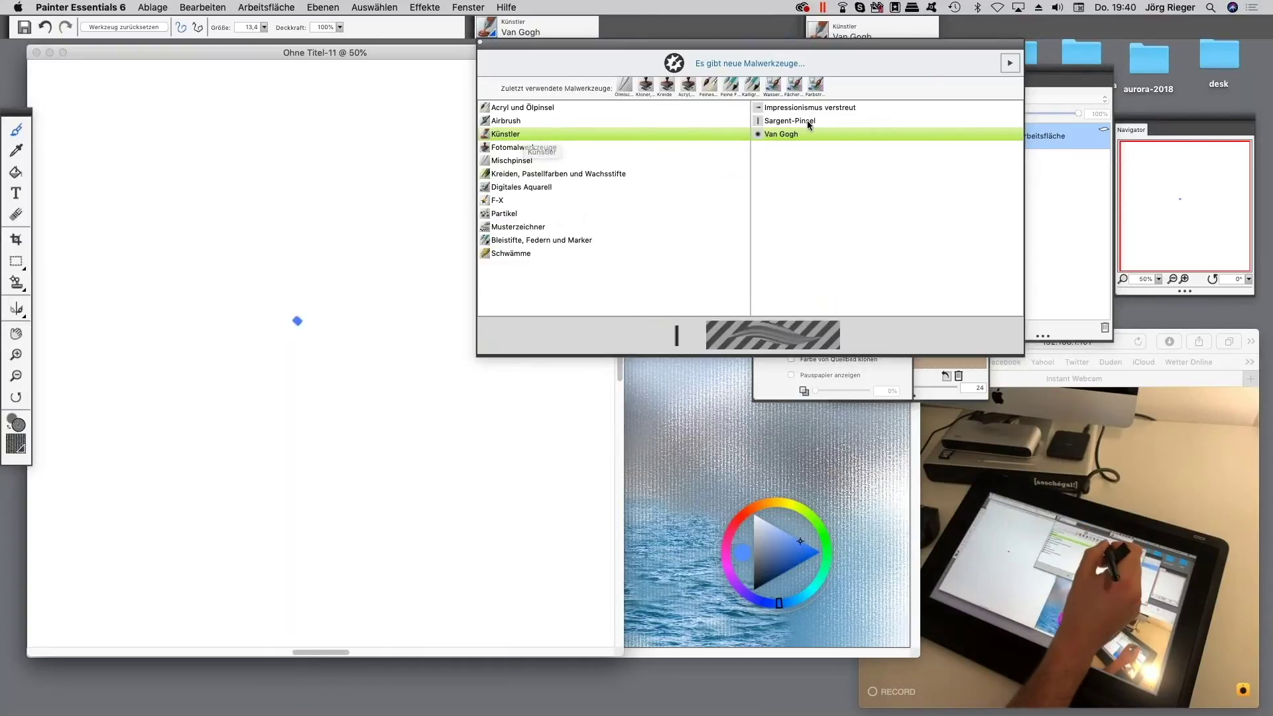
{"action": "left_click", "coordinate": [542, 186]}
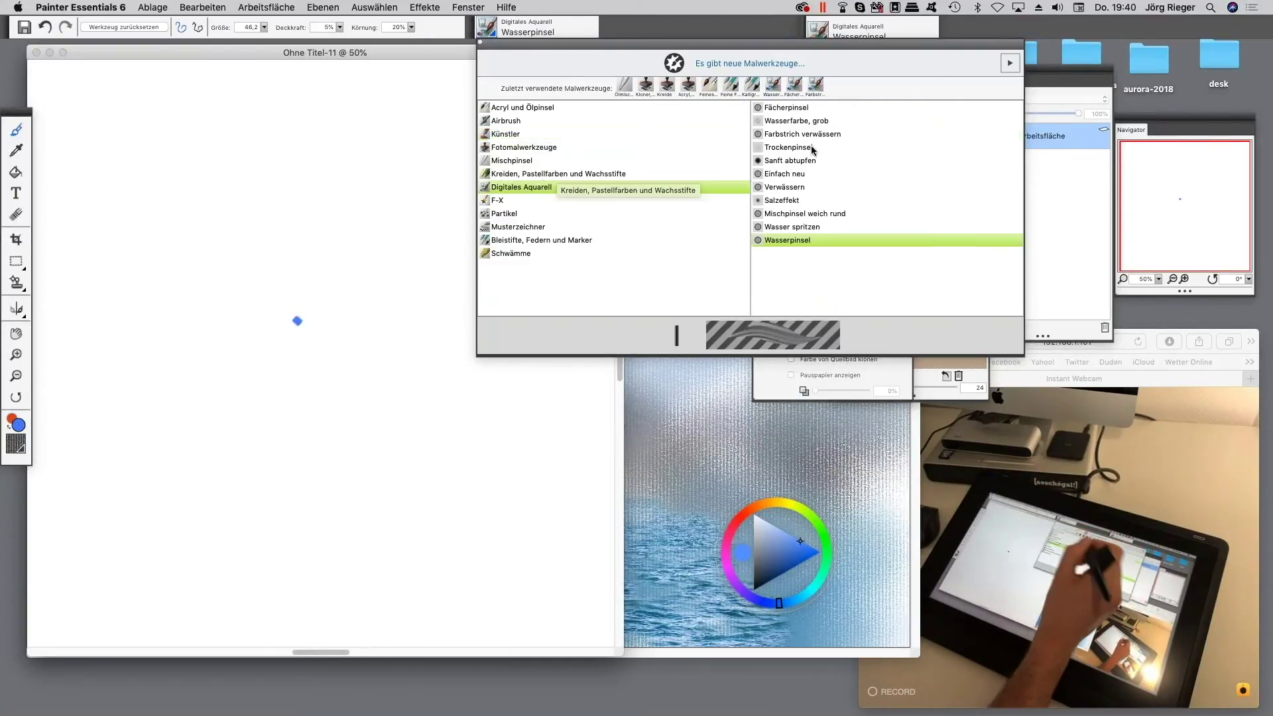
{"action": "left_click", "coordinate": [557, 112]}
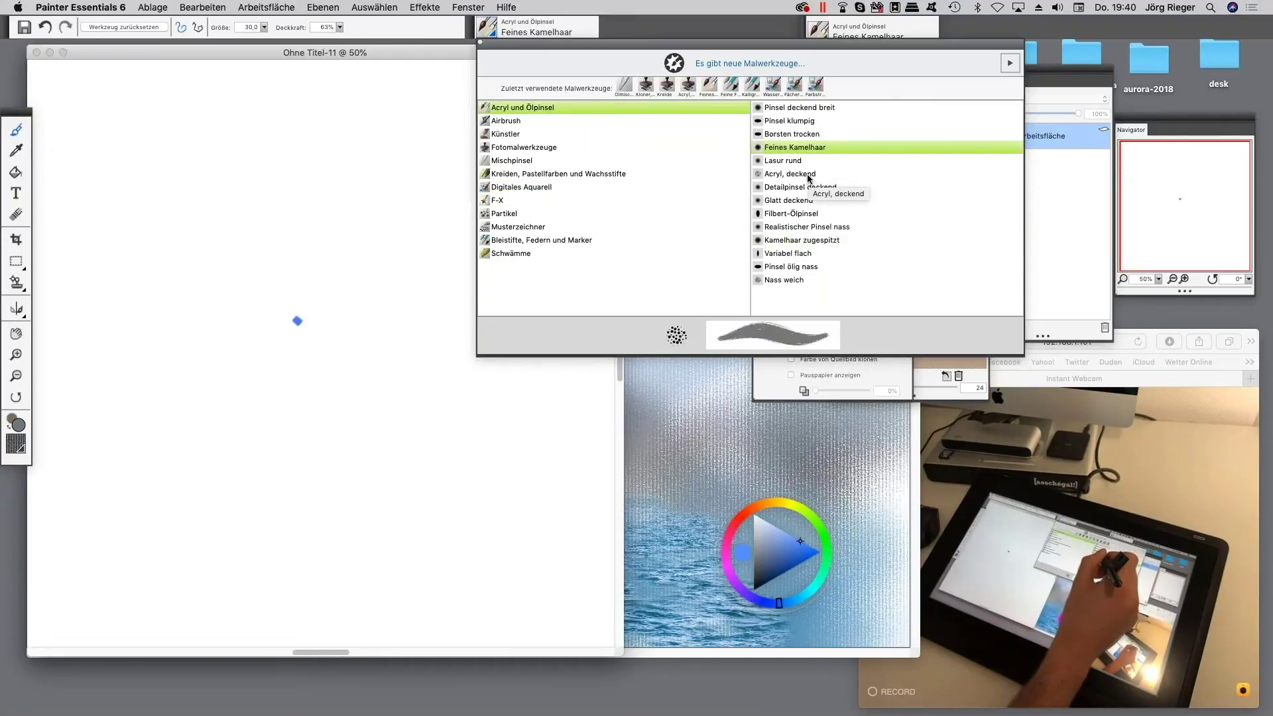
{"action": "left_click", "coordinate": [808, 174]}
{"action": "mouse_move", "coordinate": [323, 336]}
{"action": "left_mouse_down"}
{"action": "mouse_move", "coordinate": [355, 312]}
{"action": "mouse_move", "coordinate": [358, 341]}
{"action": "mouse_move", "coordinate": [350, 328]}
{"action": "mouse_move", "coordinate": [335, 352]}
{"action": "mouse_move", "coordinate": [366, 321]}
{"action": "mouse_move", "coordinate": [341, 350]}
{"action": "mouse_move", "coordinate": [363, 338]}
{"action": "mouse_move", "coordinate": [378, 351]}
{"action": "mouse_move", "coordinate": [366, 324]}
{"action": "mouse_move", "coordinate": [371, 308]}
{"action": "mouse_move", "coordinate": [381, 318]}
{"action": "mouse_move", "coordinate": [363, 292]}
{"action": "mouse_move", "coordinate": [386, 351]}
{"action": "mouse_move", "coordinate": [348, 365]}
{"action": "mouse_move", "coordinate": [355, 338]}
{"action": "mouse_move", "coordinate": [337, 366]}
{"action": "mouse_move", "coordinate": [389, 341]}
{"action": "left_mouse_up"}
{"action": "left_click", "coordinate": [787, 559]}
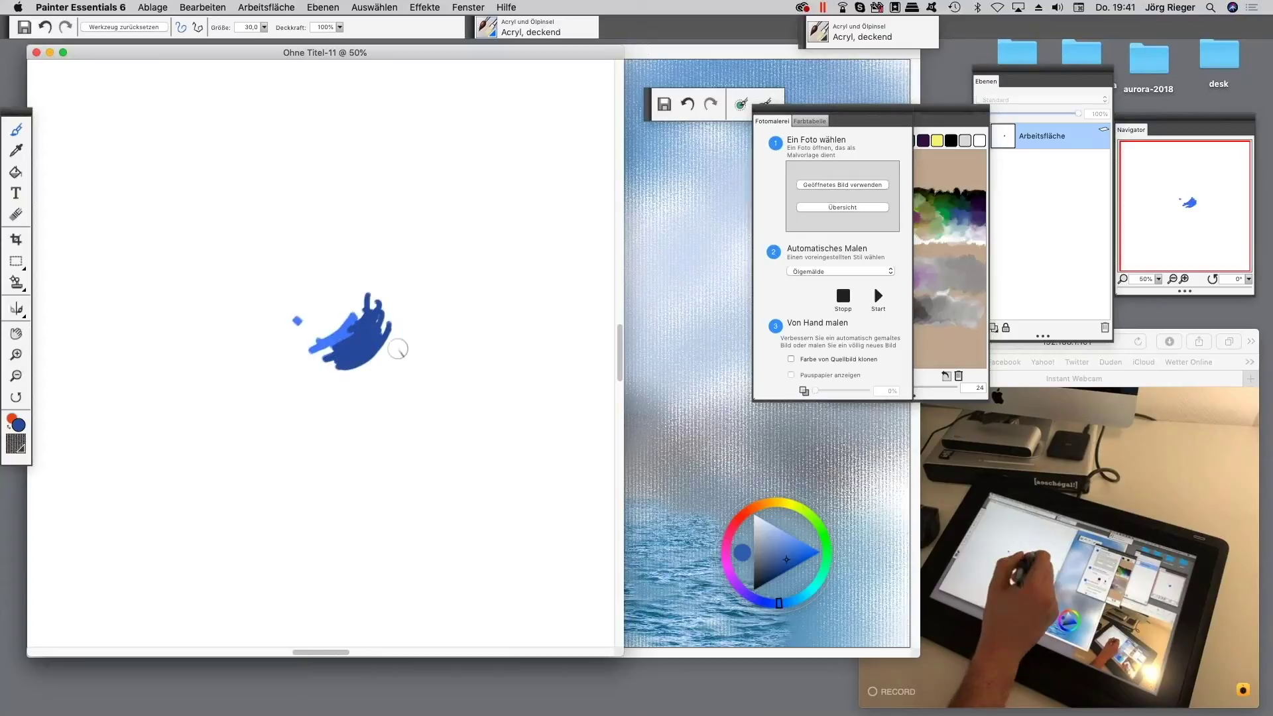
- Undo the most recent dark blue strokes one by one and move the Ebenen palette beside the canvas
{"action": "left_click", "coordinate": [688, 104]}
{"action": "left_click", "coordinate": [684, 103]}
{"action": "left_click", "coordinate": [685, 103]}
{"action": "left_click", "coordinate": [684, 104]}
{"action": "left_click", "coordinate": [685, 104]}
{"action": "left_click", "coordinate": [684, 103]}
{"action": "left_click", "coordinate": [683, 104]}
{"action": "left_click", "coordinate": [683, 104]}
{"action": "left_click_drag", "start_coordinate": [1049, 74], "coordinate": [666, 171]}
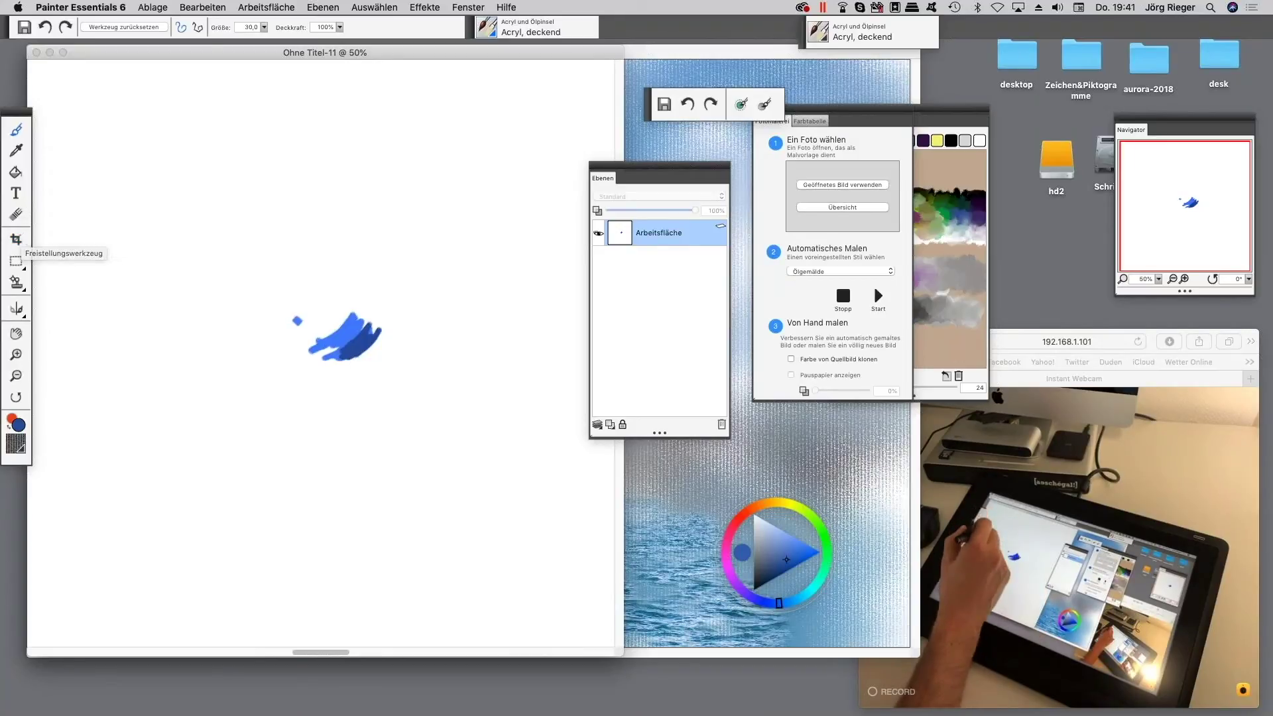
- Turn on mirror painting with both a vertical and a horizontal symmetry axis, and switch to kaleidoscope painting
{"action": "left_click", "coordinate": [16, 308]}
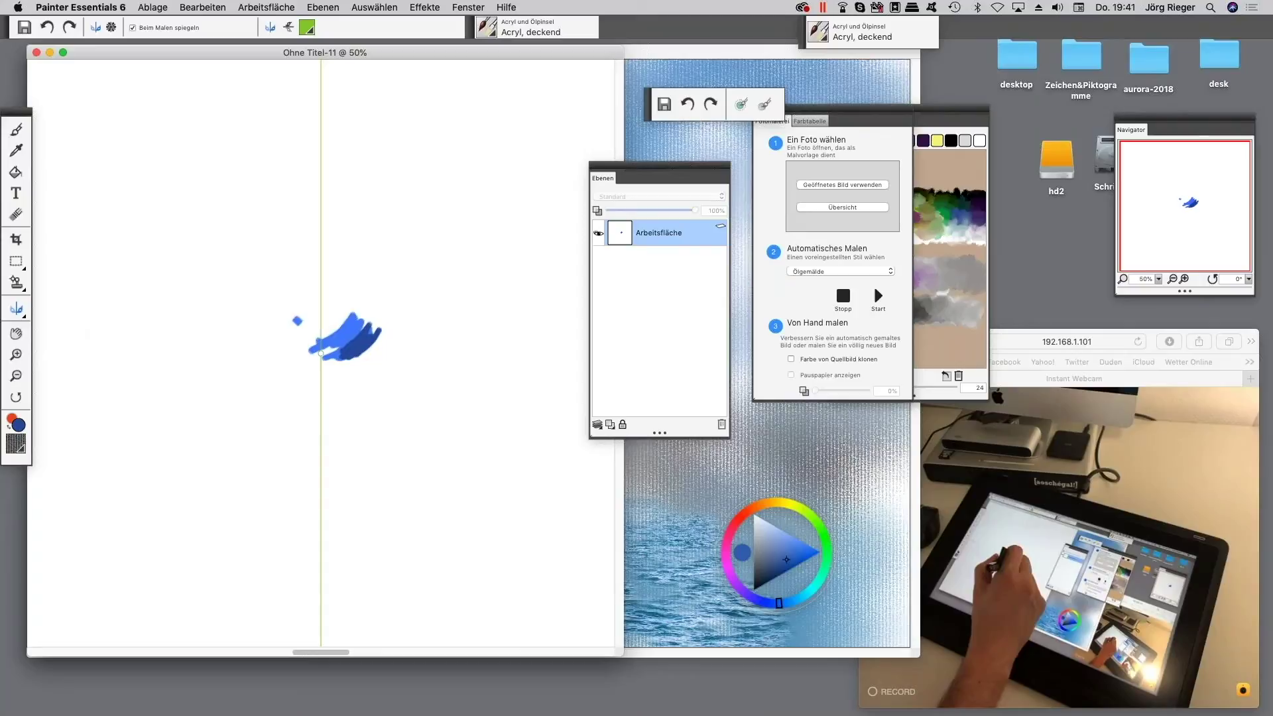
{"action": "left_click", "coordinate": [278, 27]}
{"action": "left_click", "coordinate": [271, 28]}
{"action": "left_click", "coordinate": [288, 27]}
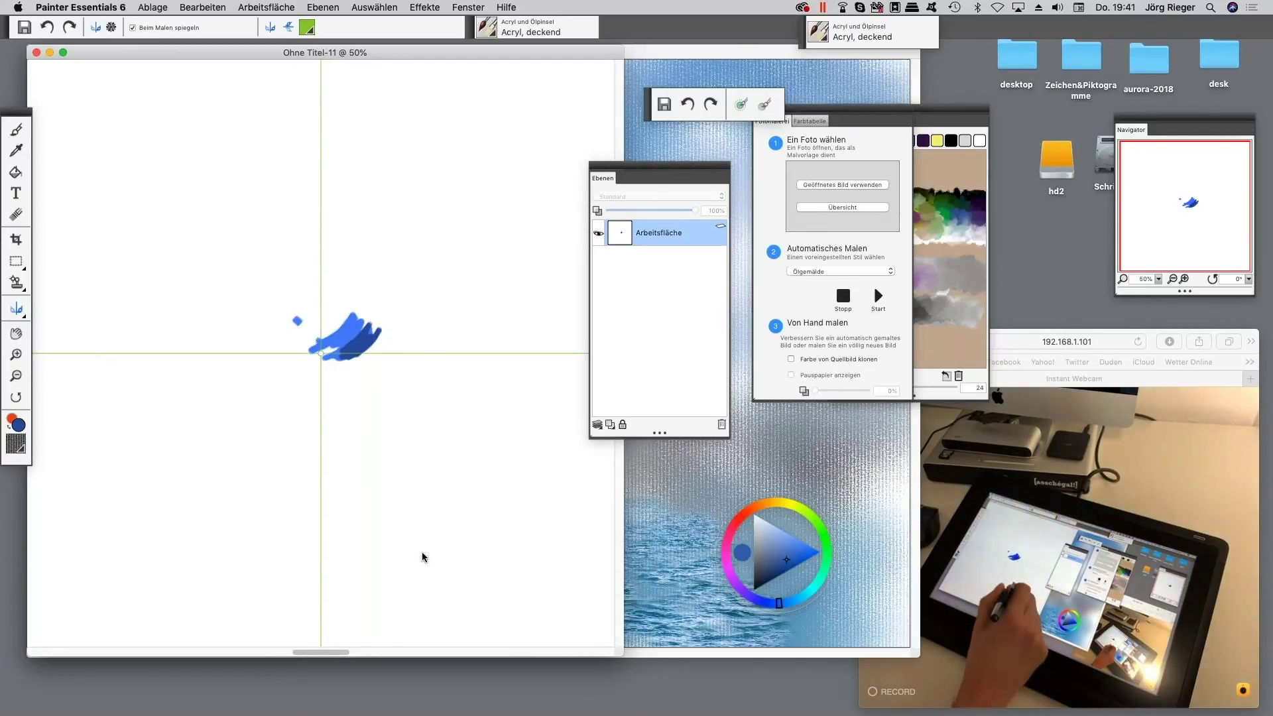
{"action": "left_click", "coordinate": [110, 29]}
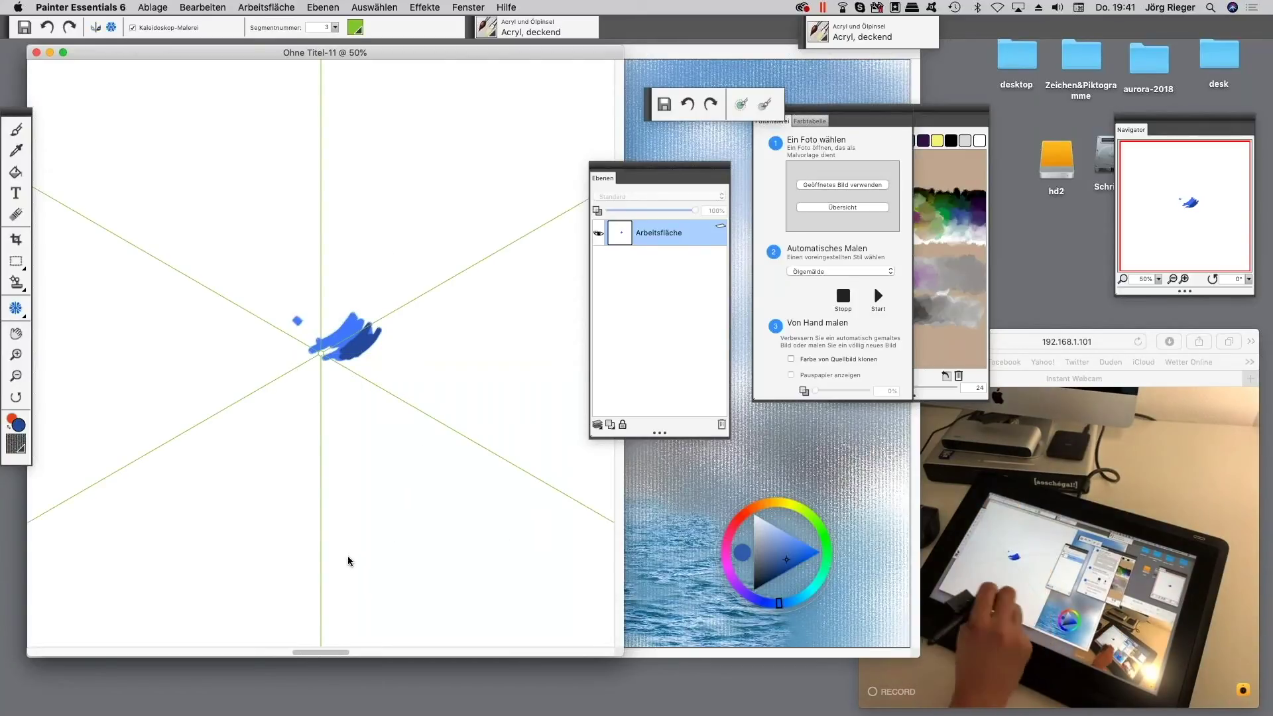
- Bring the bridge painting to the front and shift its window slightly toward the tool palette
{"action": "left_click", "coordinate": [847, 496]}
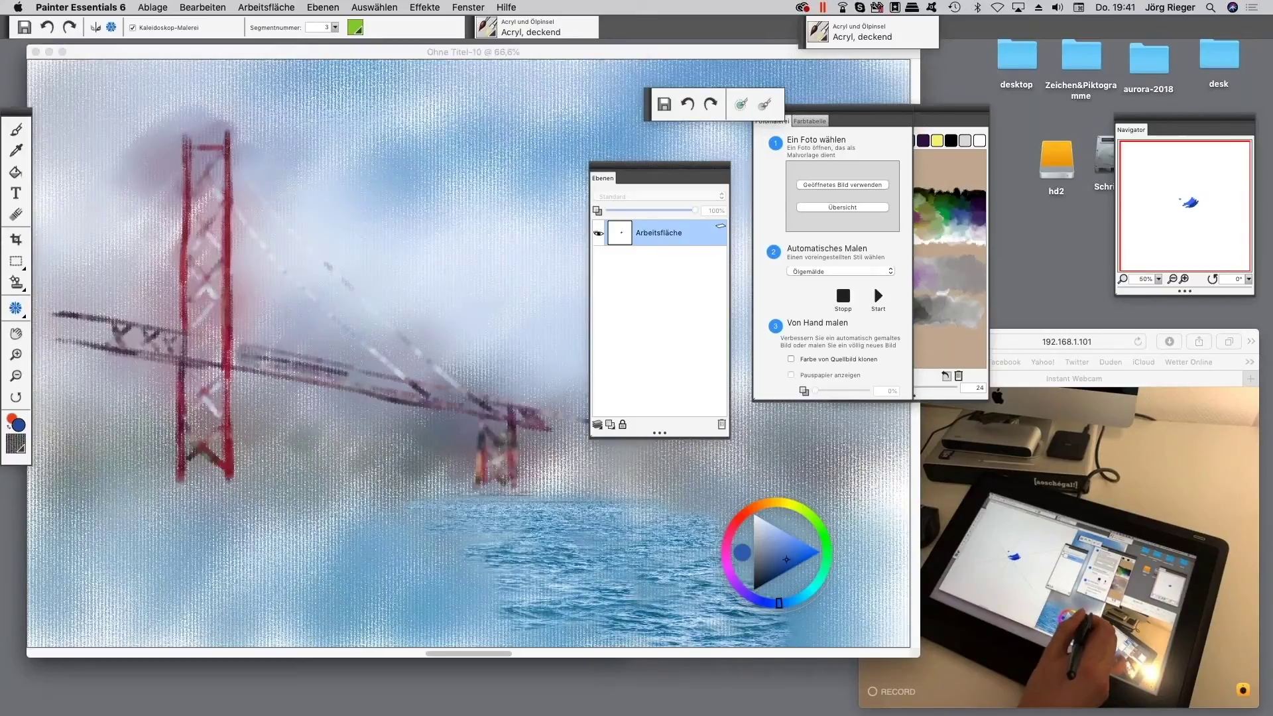
{"action": "left_click", "coordinate": [196, 49]}
{"action": "left_click_drag", "start_coordinate": [190, 53], "coordinate": [177, 54]}
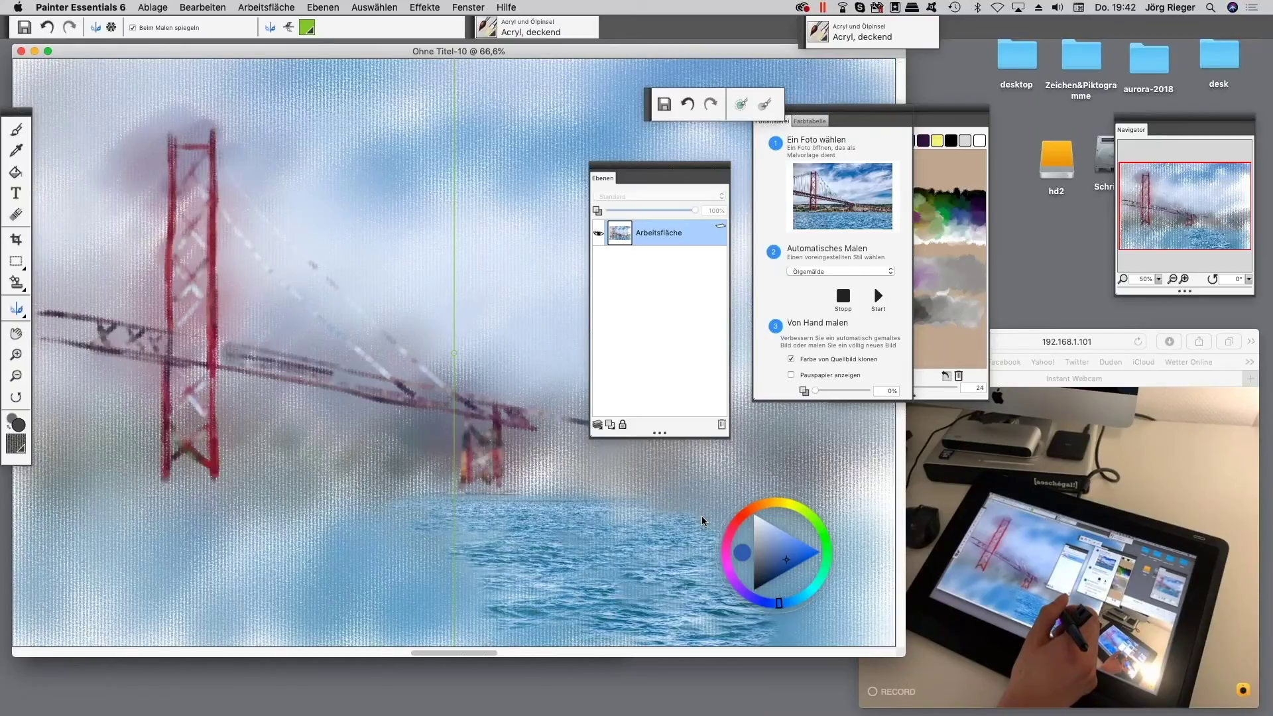
- Open the recently used file workshop.rif
{"action": "left_click", "coordinate": [468, 9]}
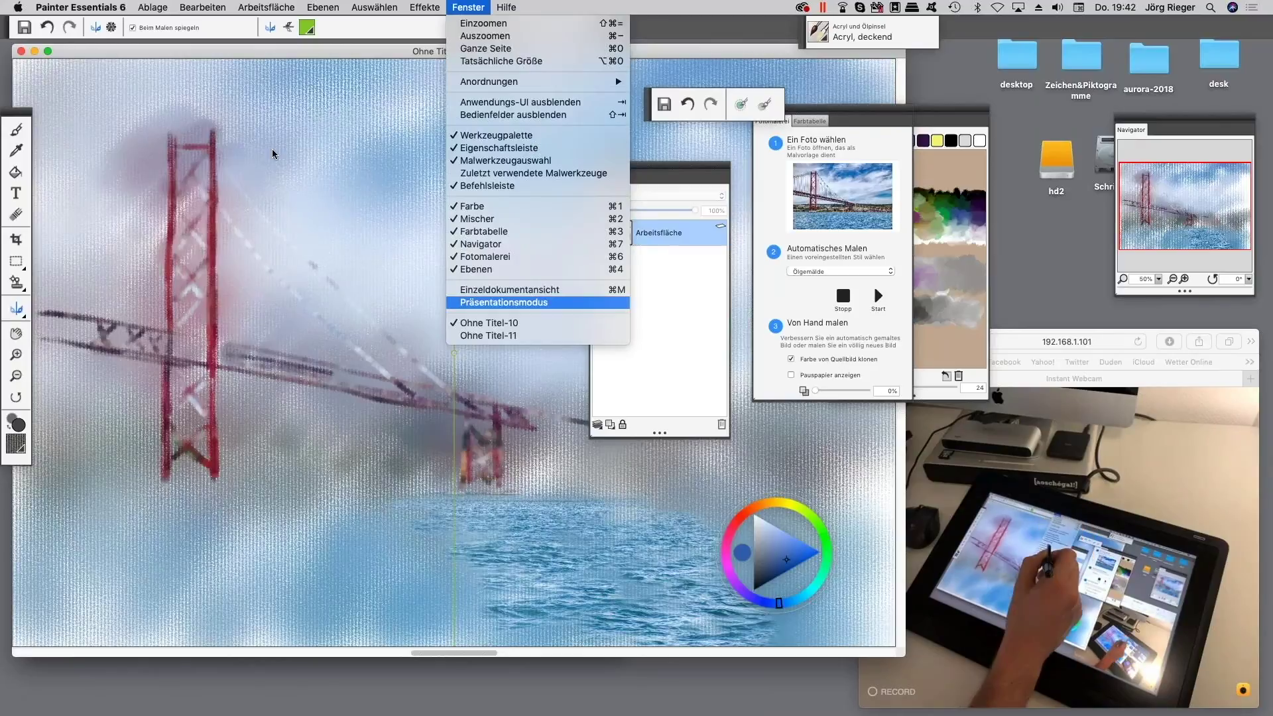
{"action": "mouse_move", "coordinate": [148, 12]}
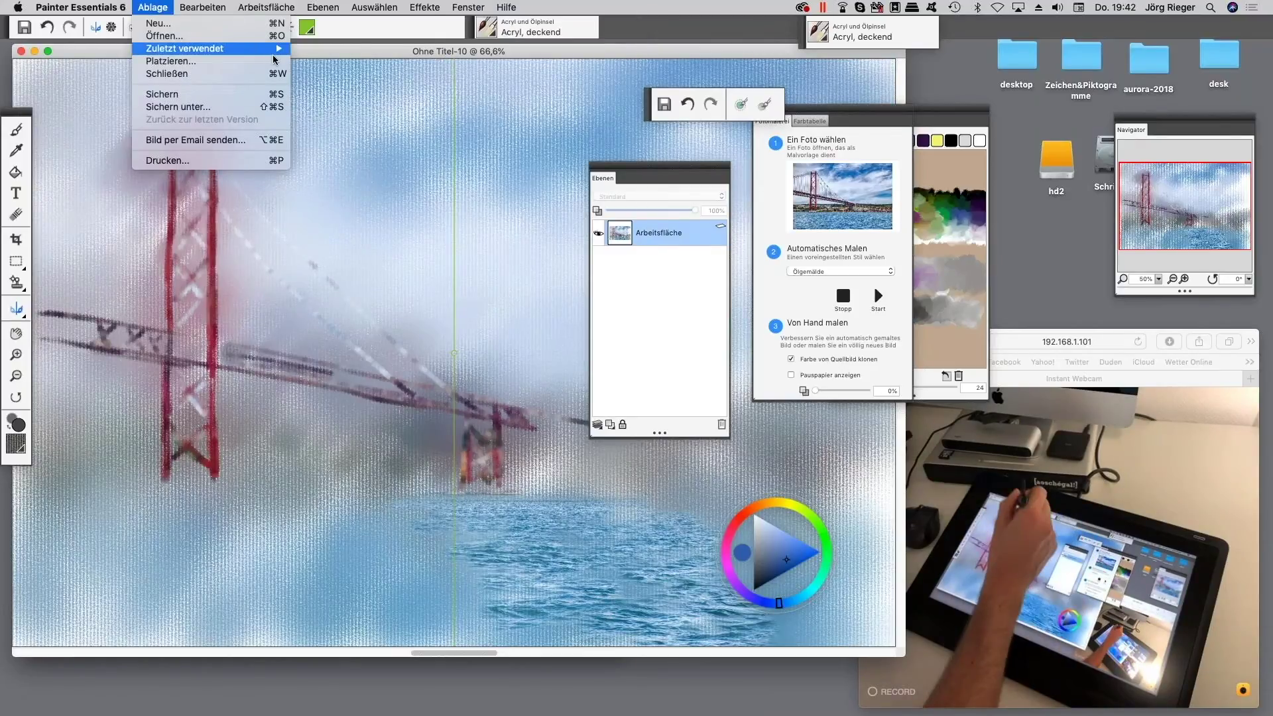
{"action": "mouse_move", "coordinate": [274, 50]}
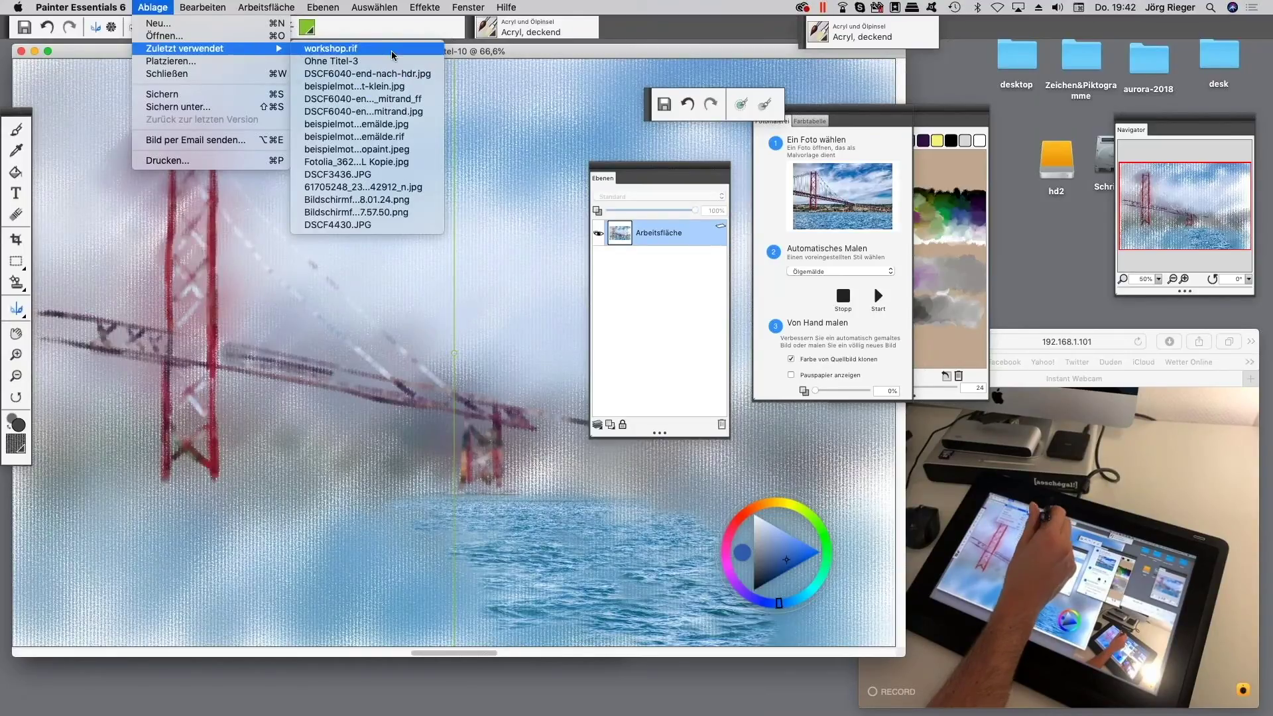
{"action": "left_click", "coordinate": [331, 48]}
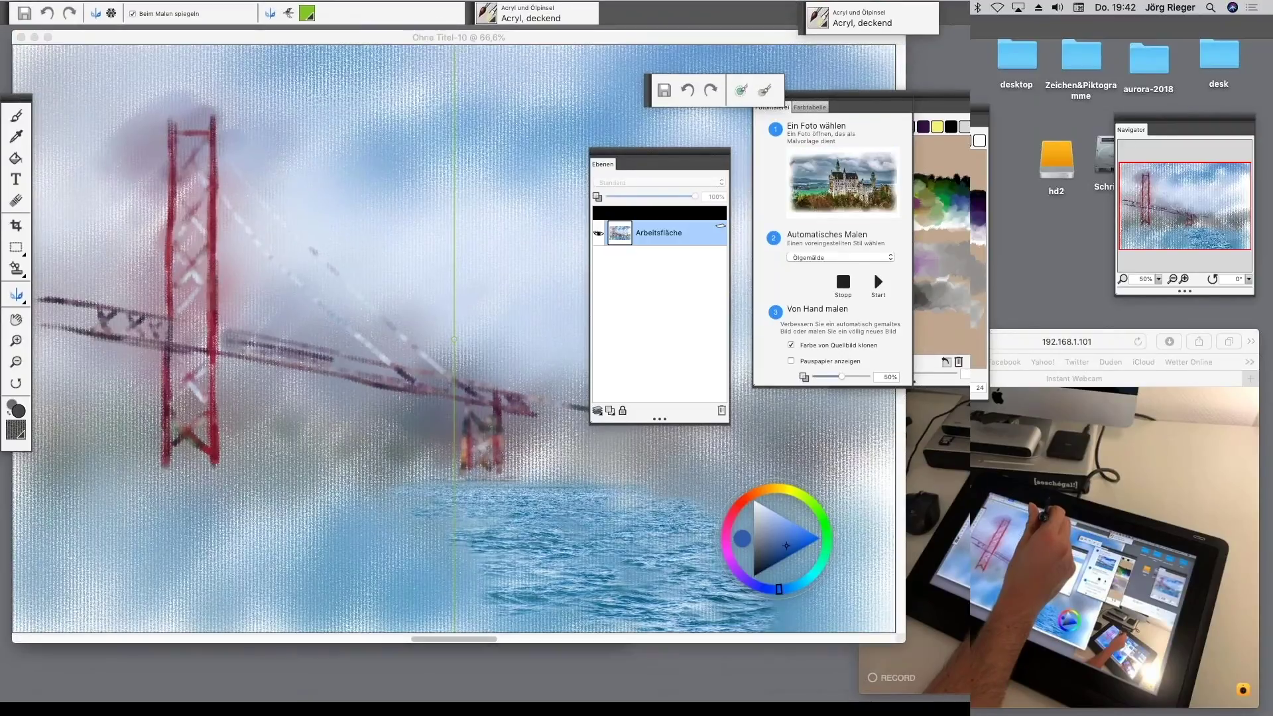